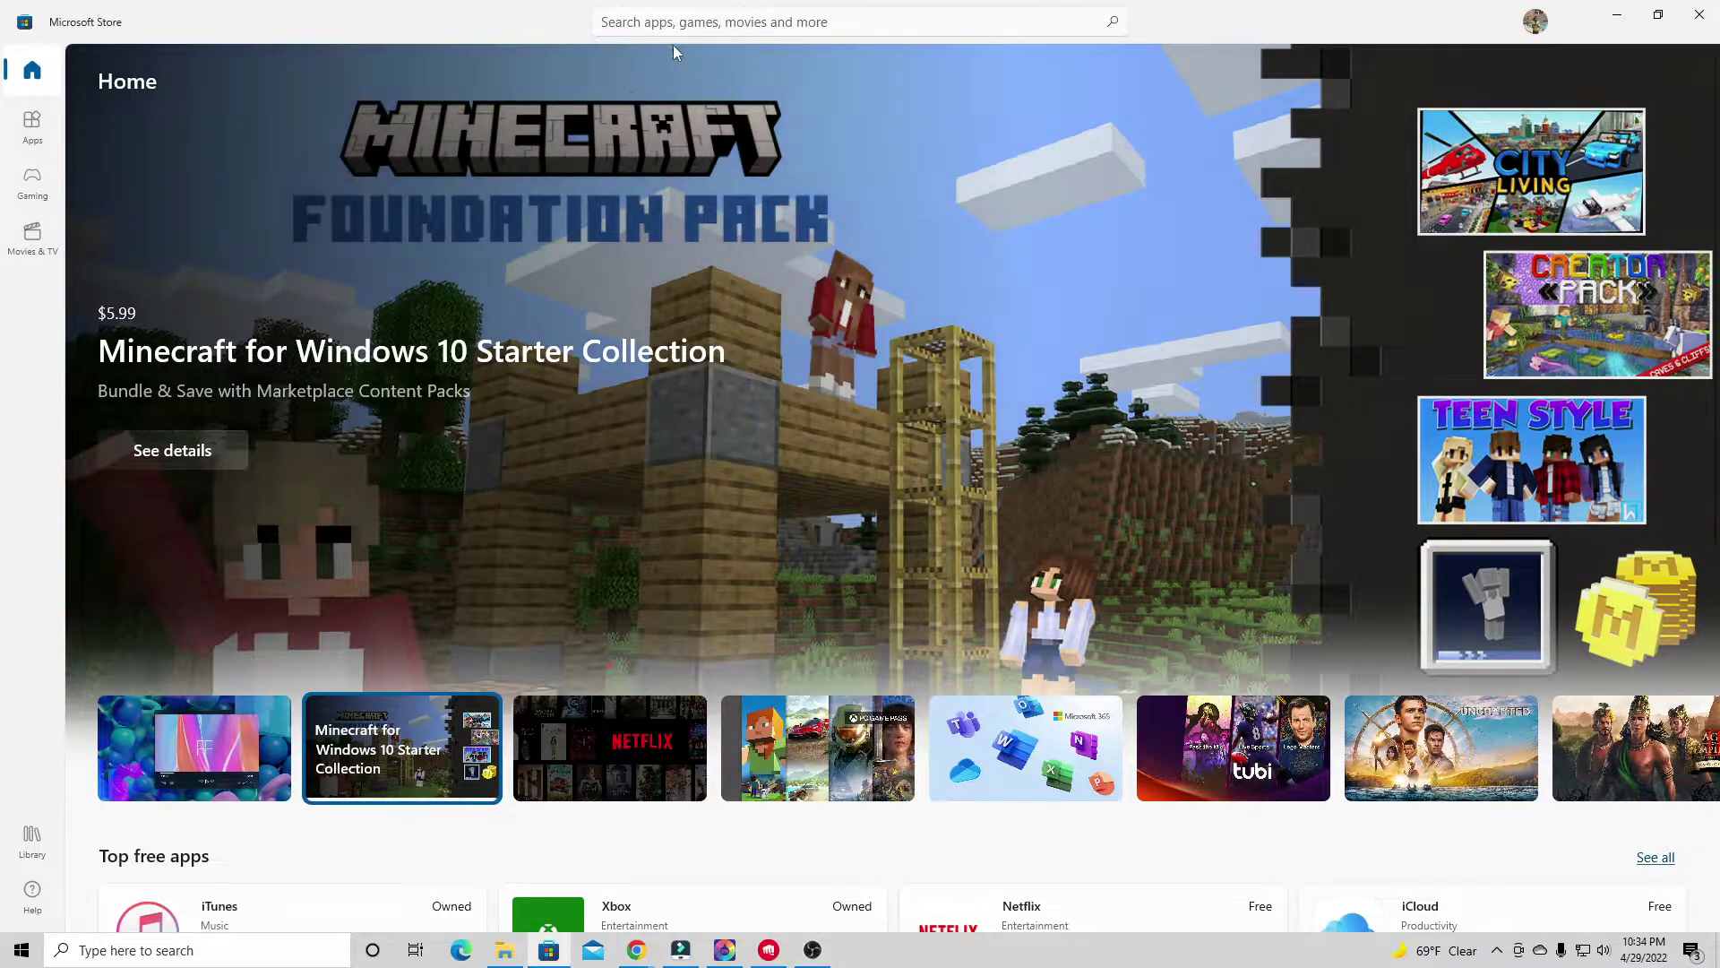
- Search the store for "spin the wheel" and open the Spin The Wheel - Random Picker app
{"action": "left_click", "coordinate": [660, 23]}
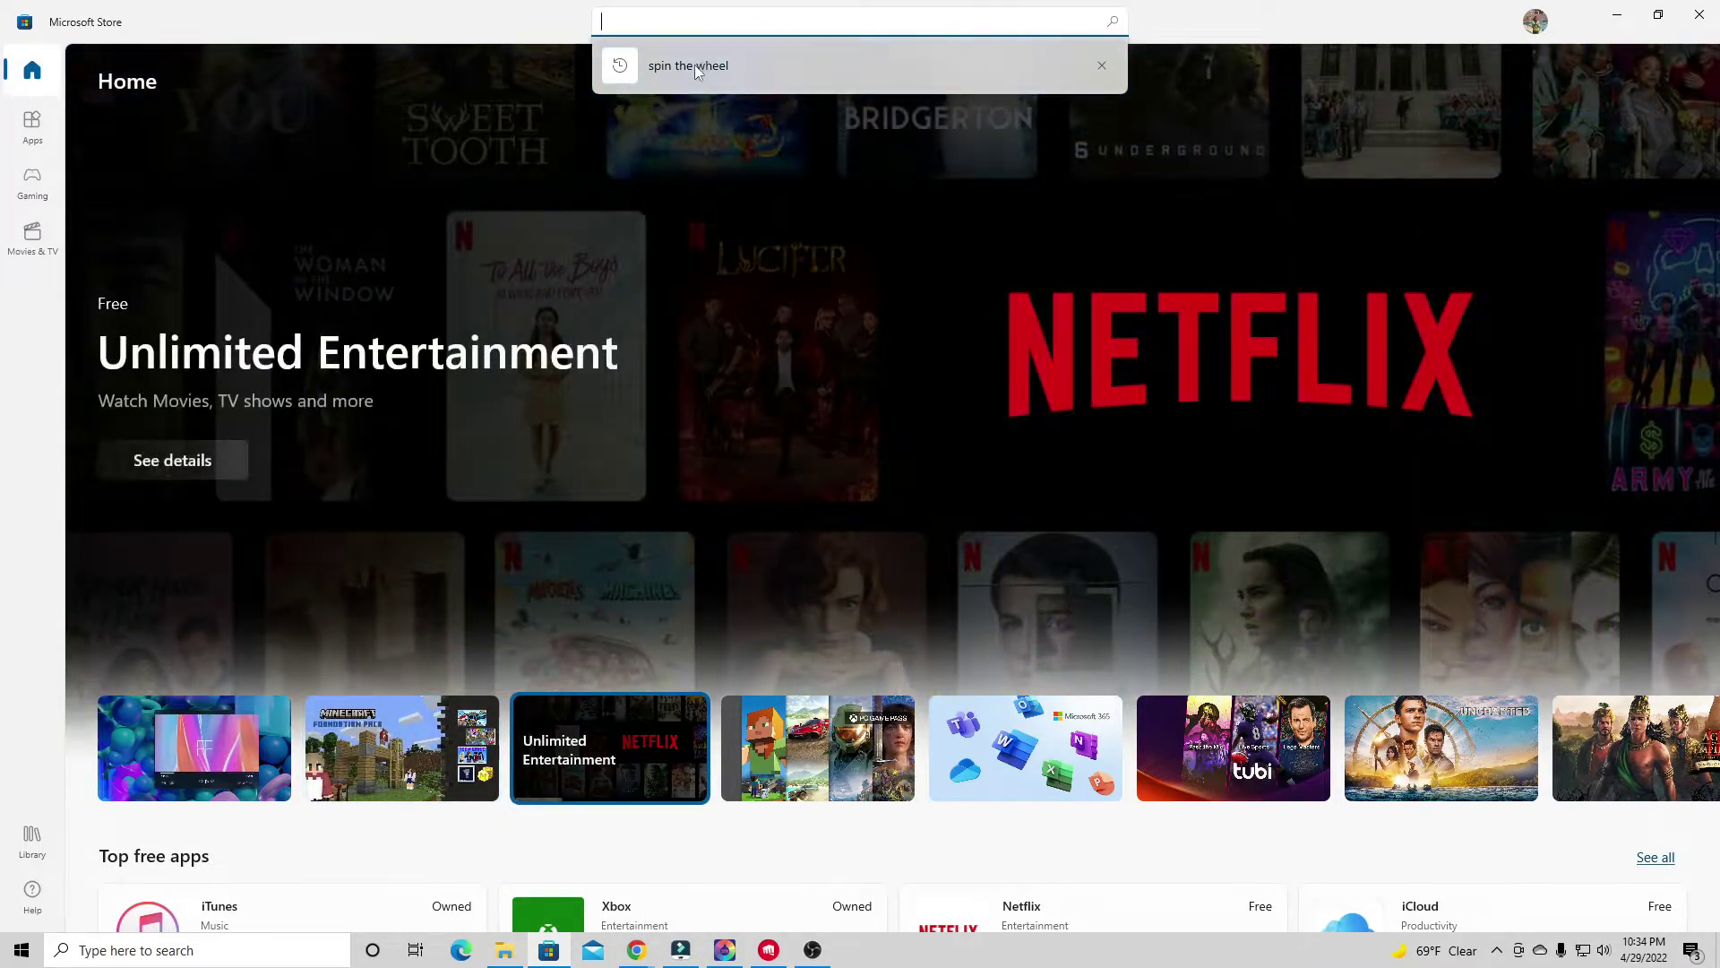
{"action": "left_click", "coordinate": [695, 65]}
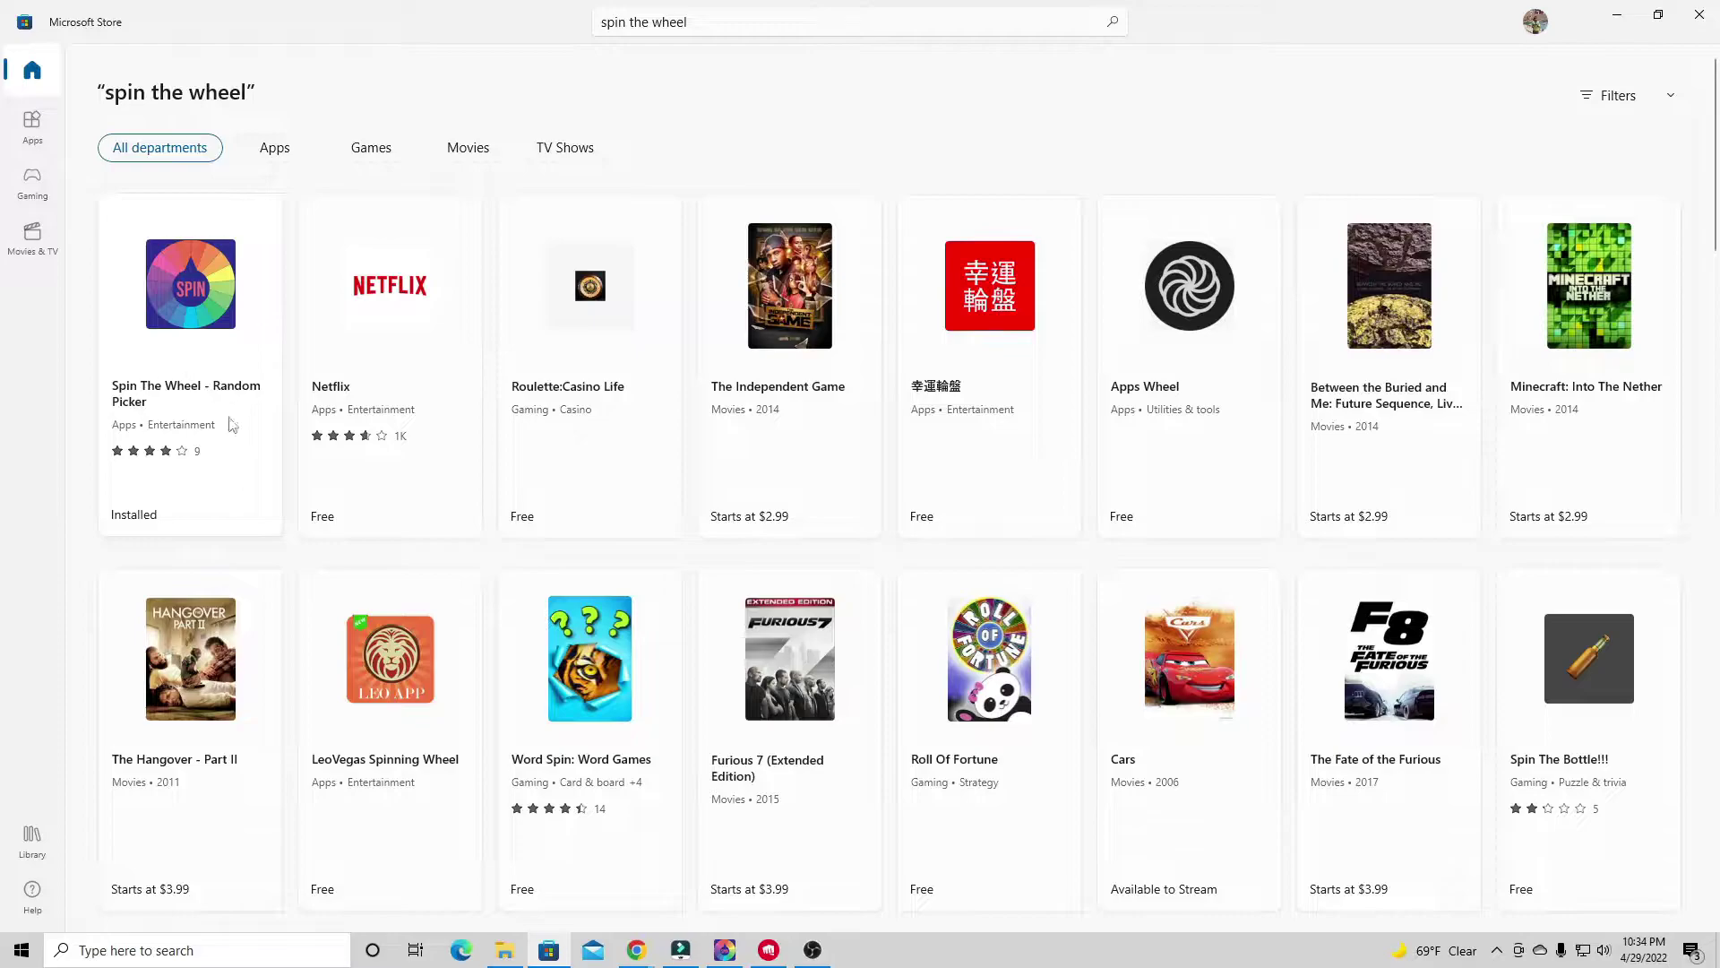
{"action": "left_click", "coordinate": [230, 325]}
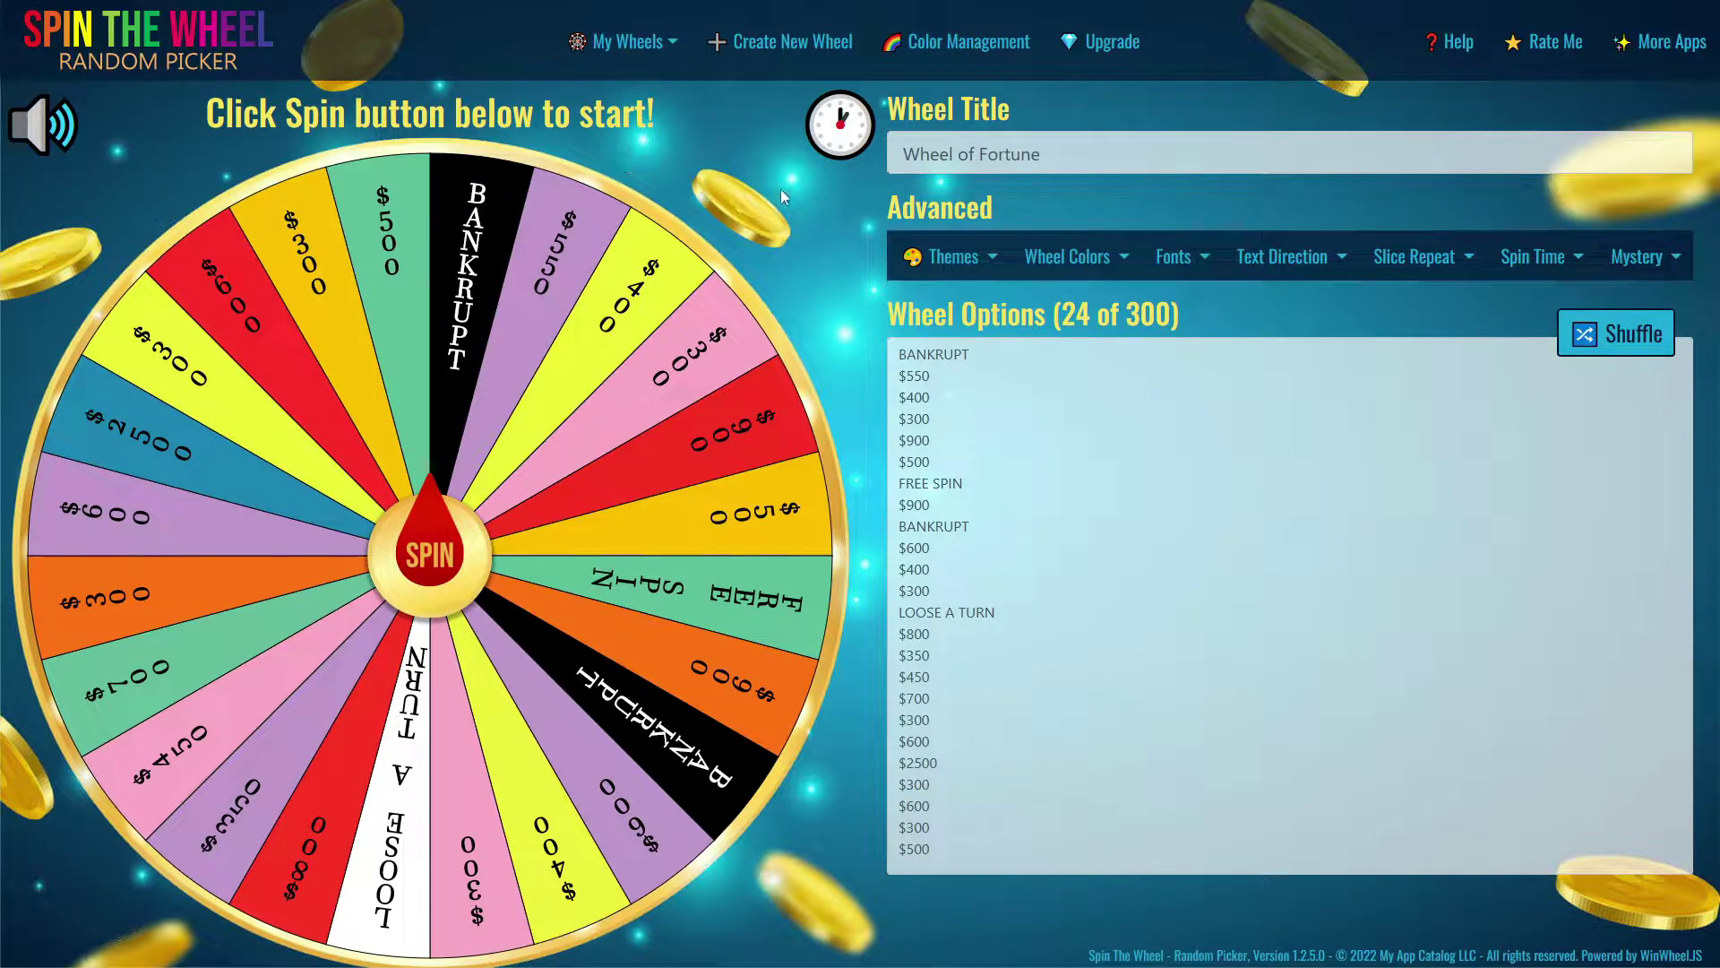
- Create a new wheel and title it "Wheel of Fortune"
{"action": "left_click", "coordinate": [789, 41]}
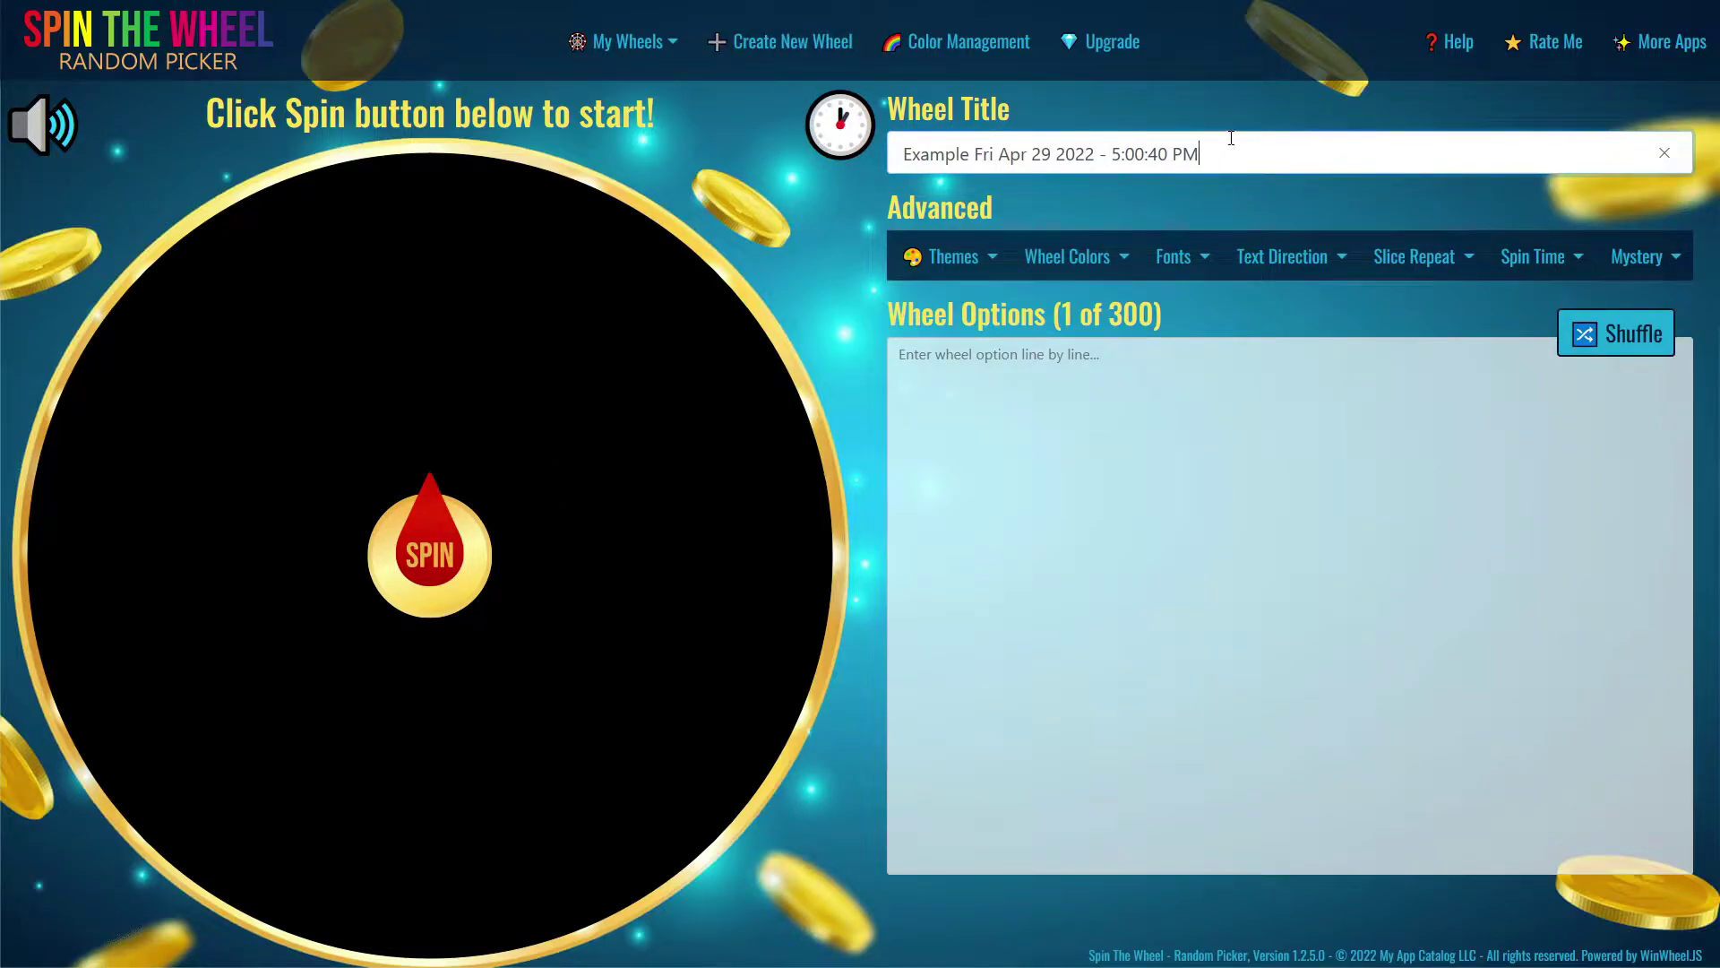
{"action": "left_click_drag", "start_coordinate": [1230, 138], "coordinate": [882, 164]}
{"action": "key", "text": "BackSpace"}
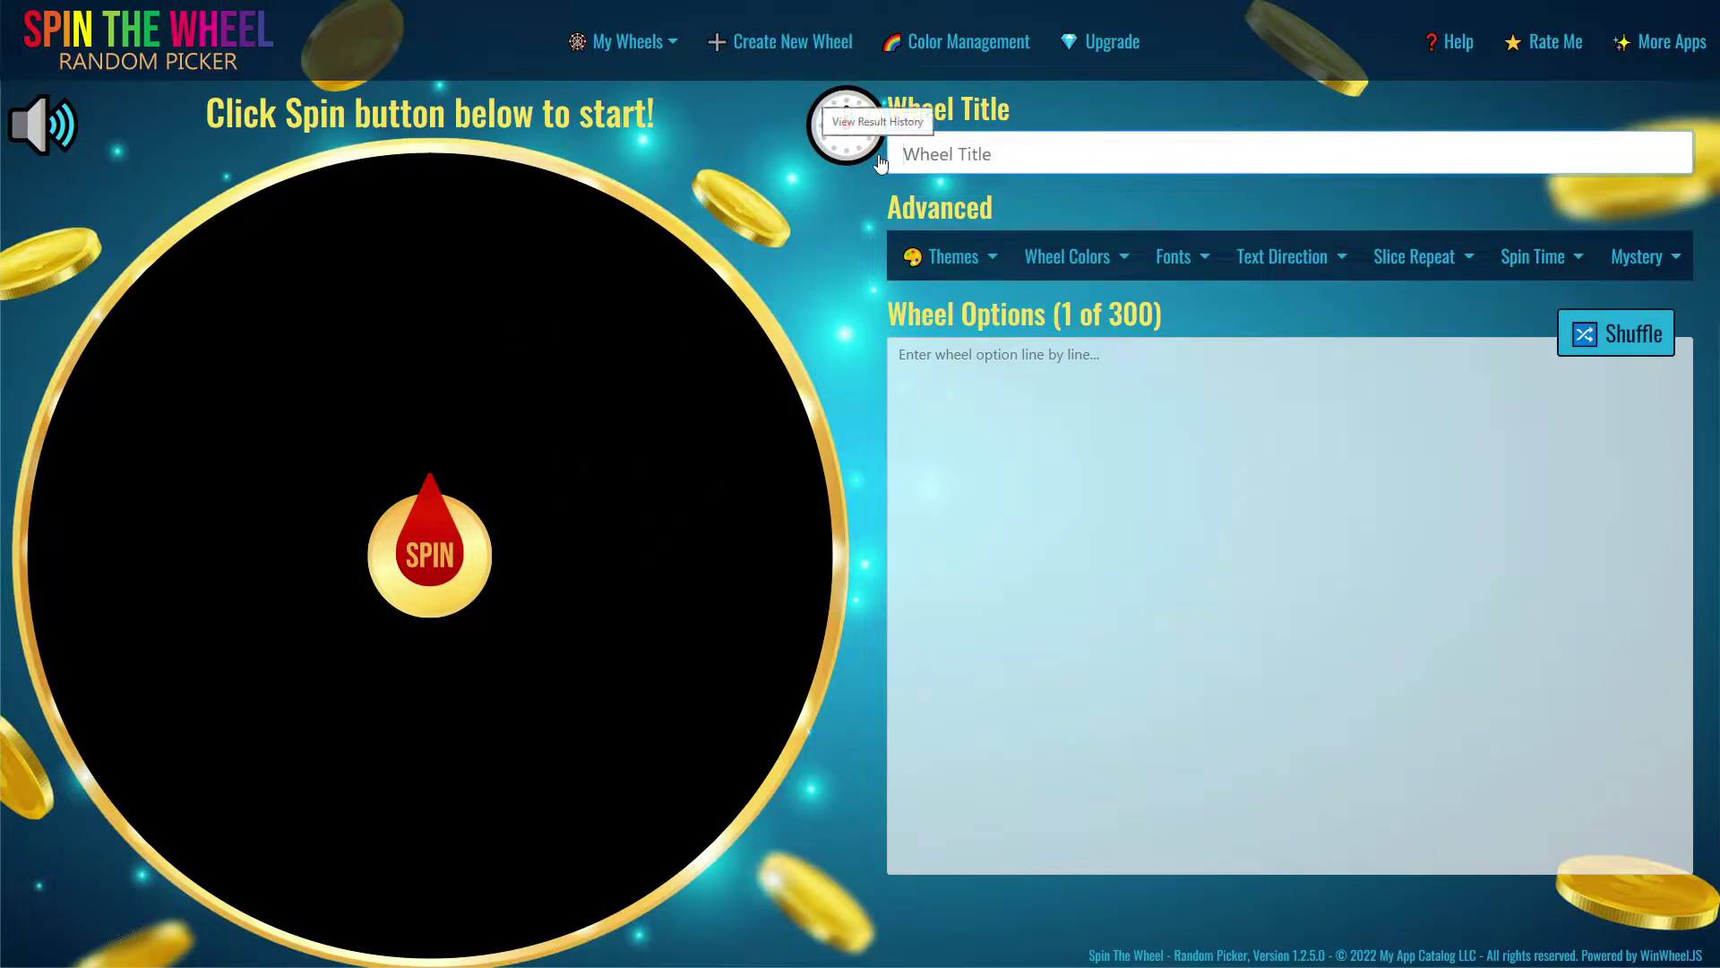
{"action": "type", "text": "Wheel of Fortune"}
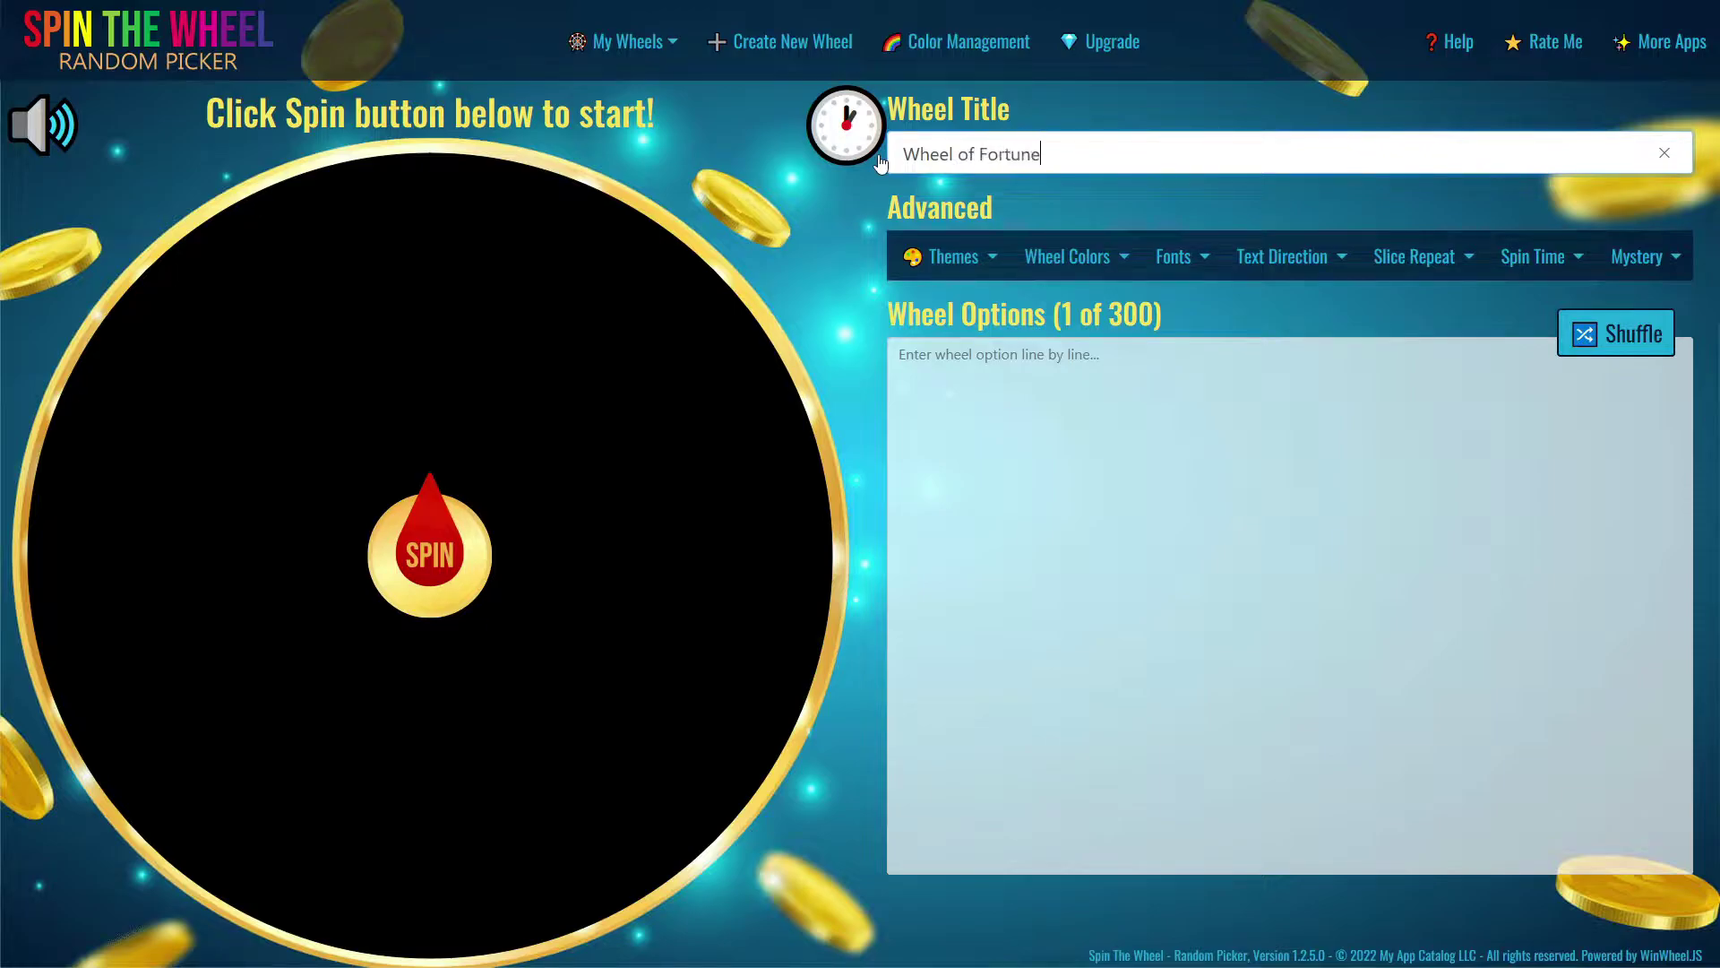
{"action": "key", "text": "Return"}
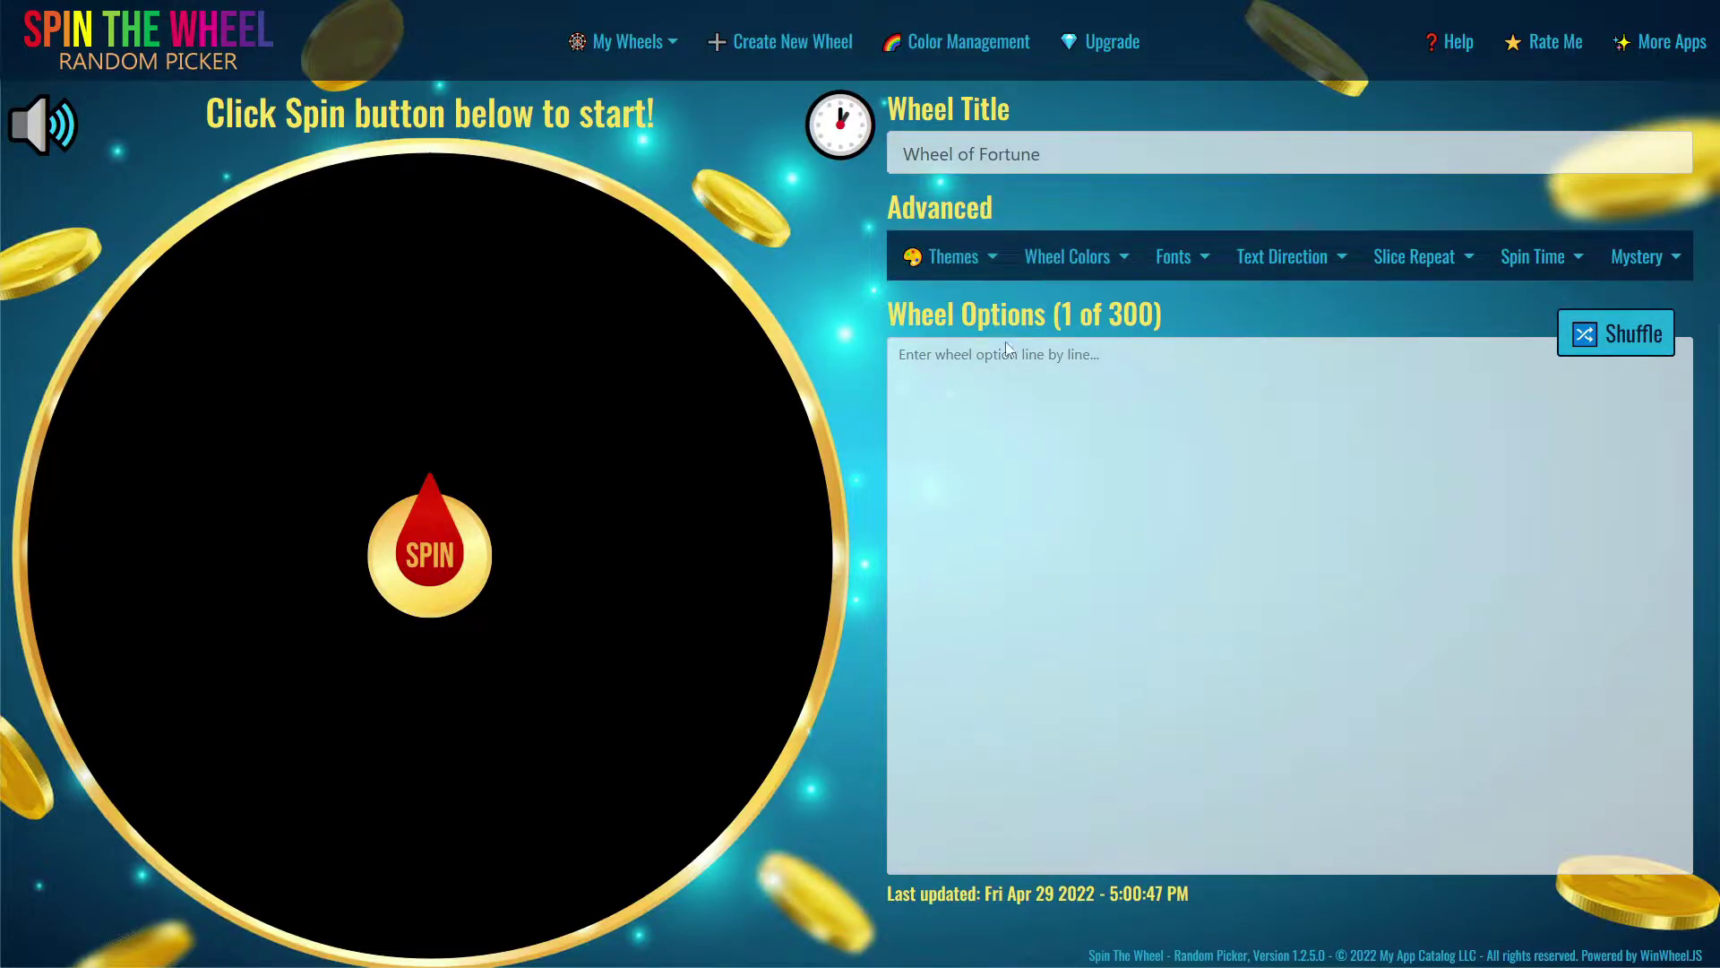
- Try the Default, Purple Wave, Hello Spring and Lucky Wheel background images in the wheel's themes
{"action": "left_click", "coordinate": [915, 259]}
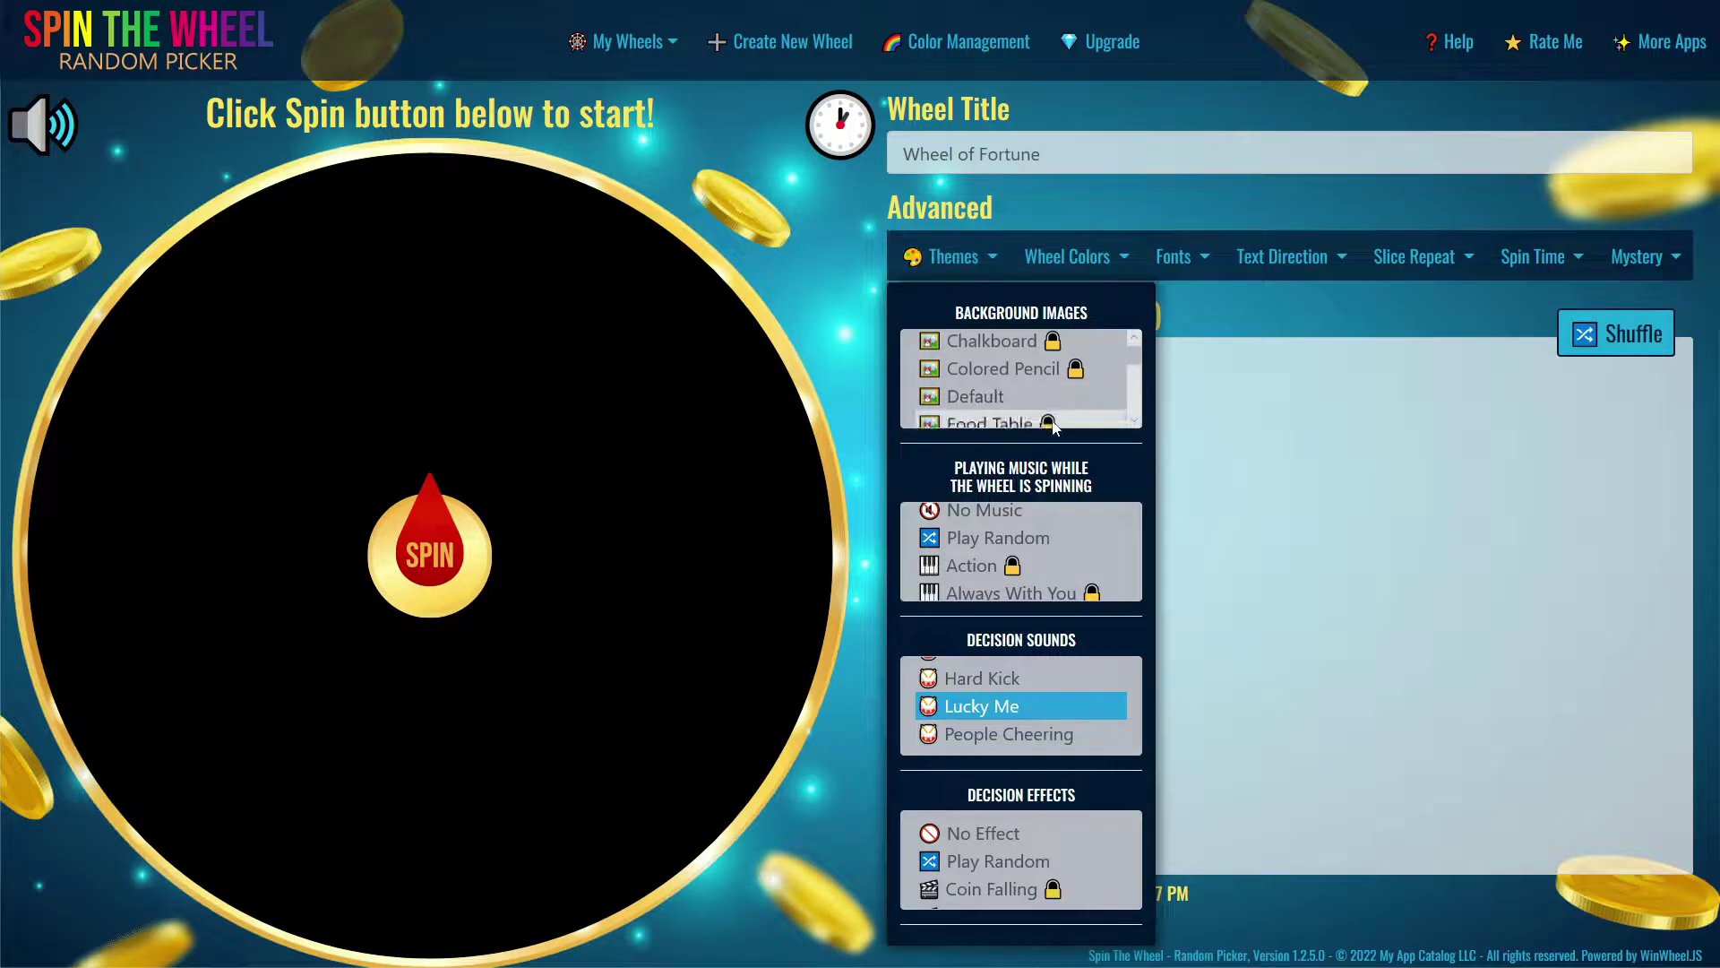
{"action": "left_click", "coordinate": [1143, 404]}
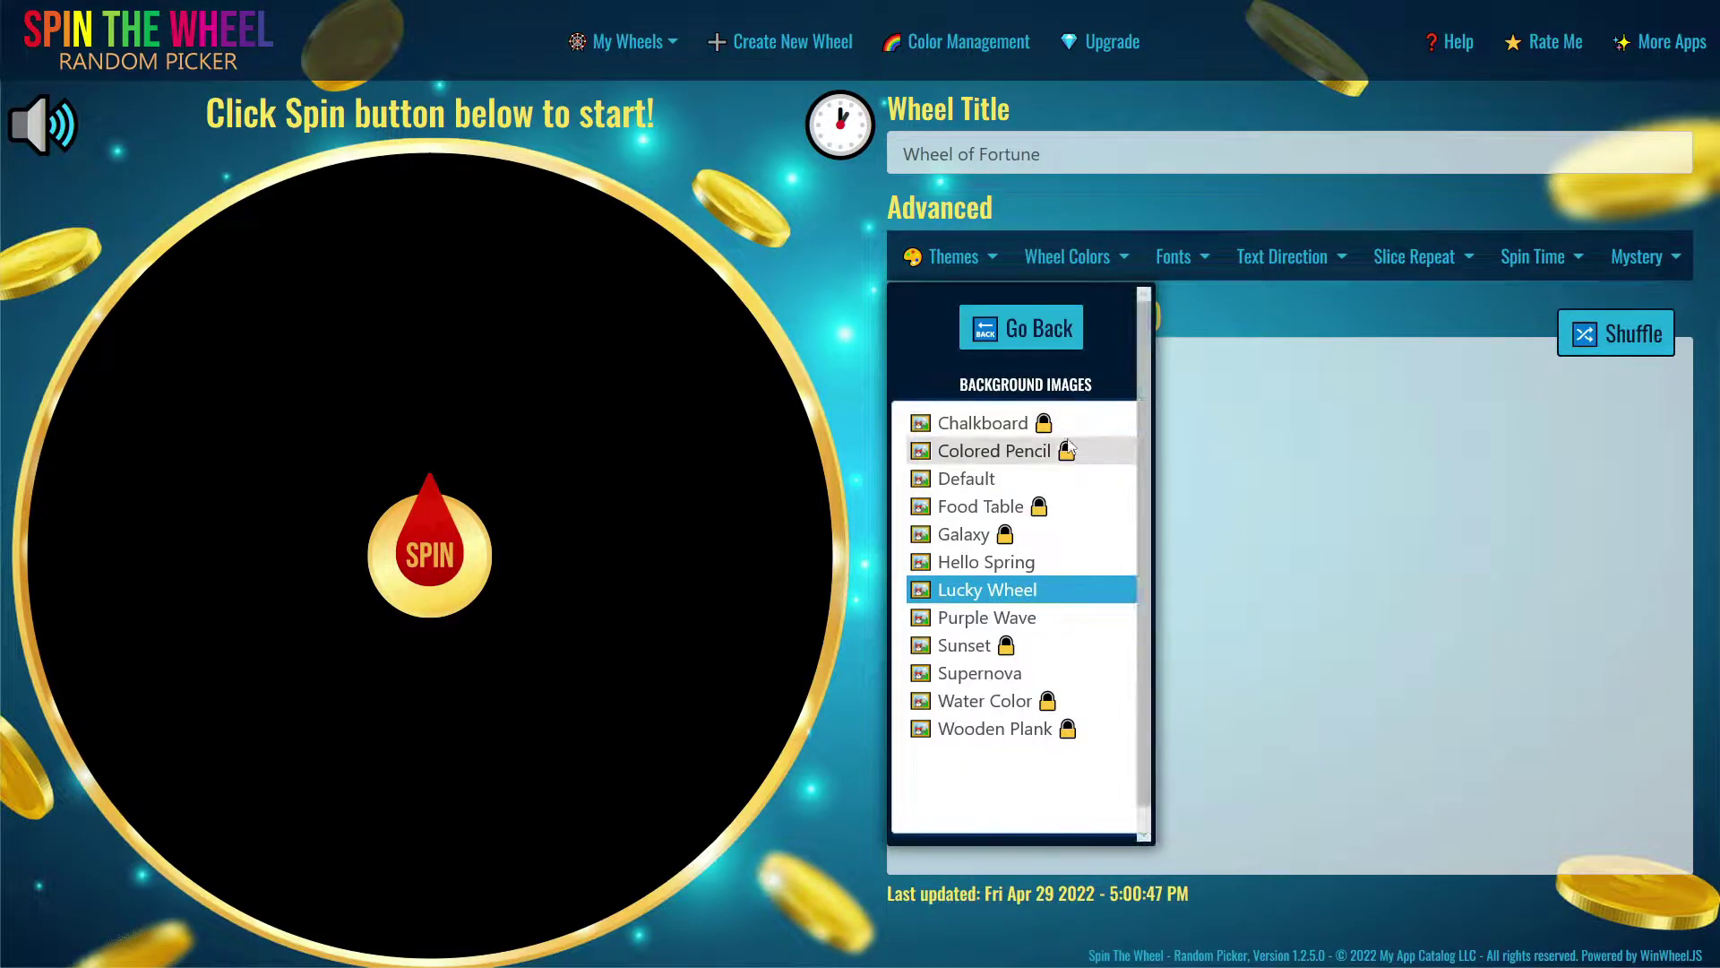
{"action": "left_click", "coordinate": [967, 455]}
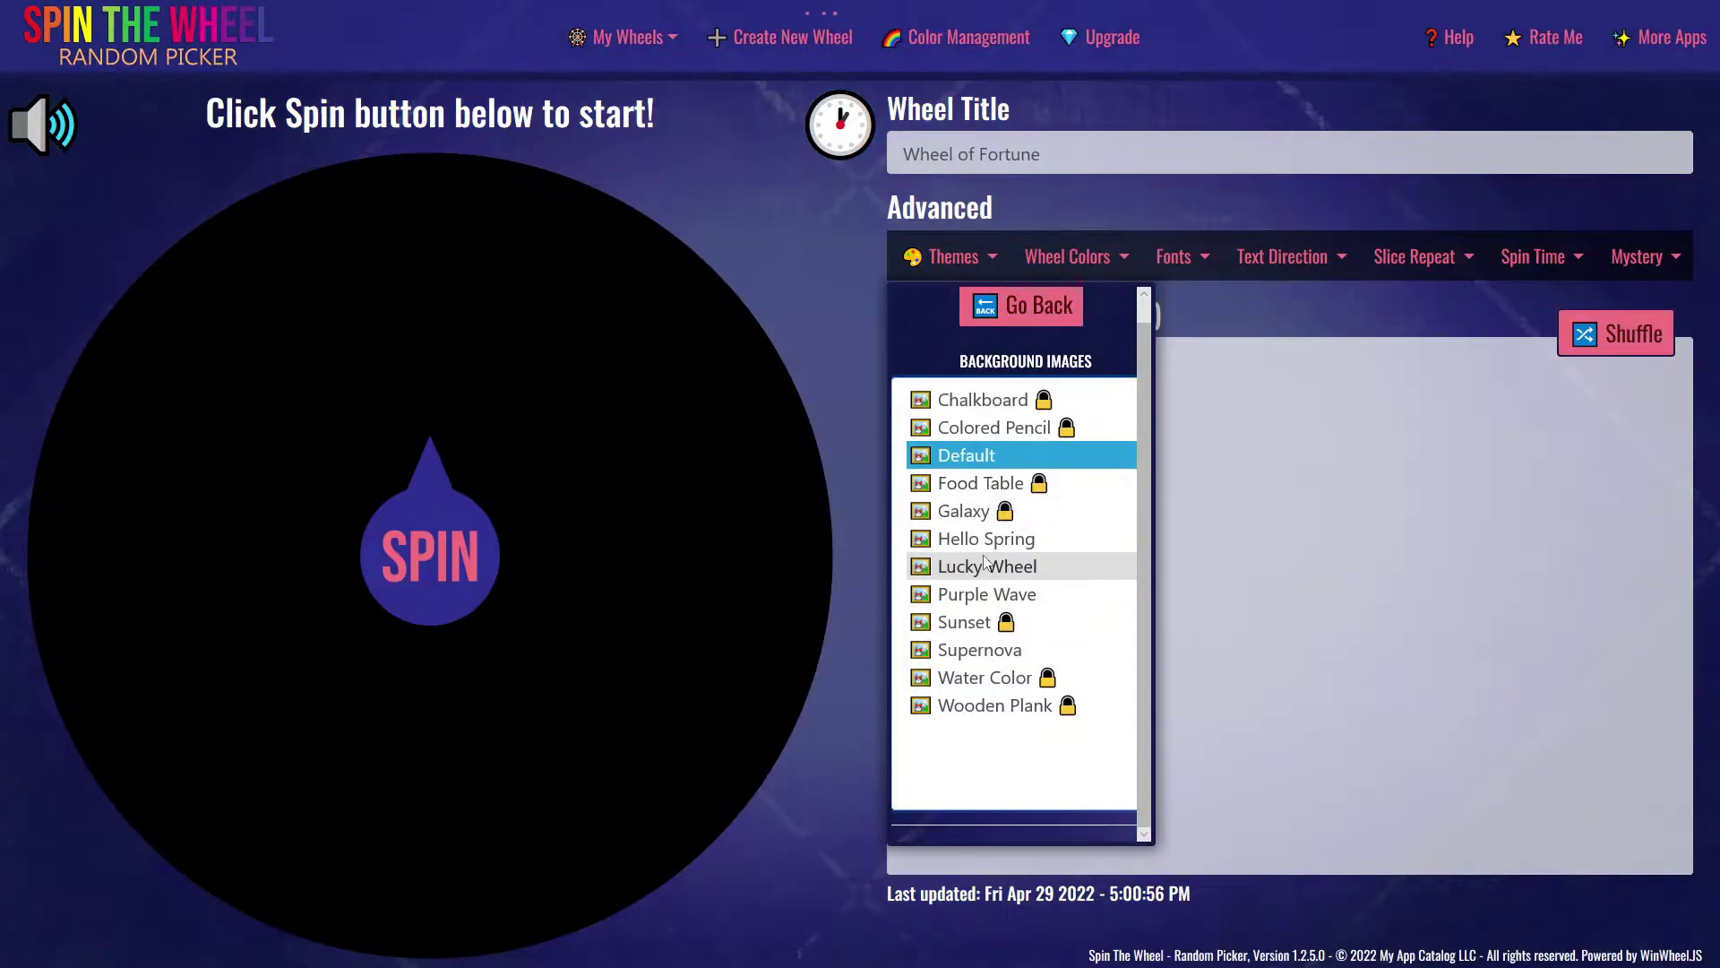
{"action": "left_click", "coordinate": [994, 596]}
{"action": "left_click", "coordinate": [985, 566]}
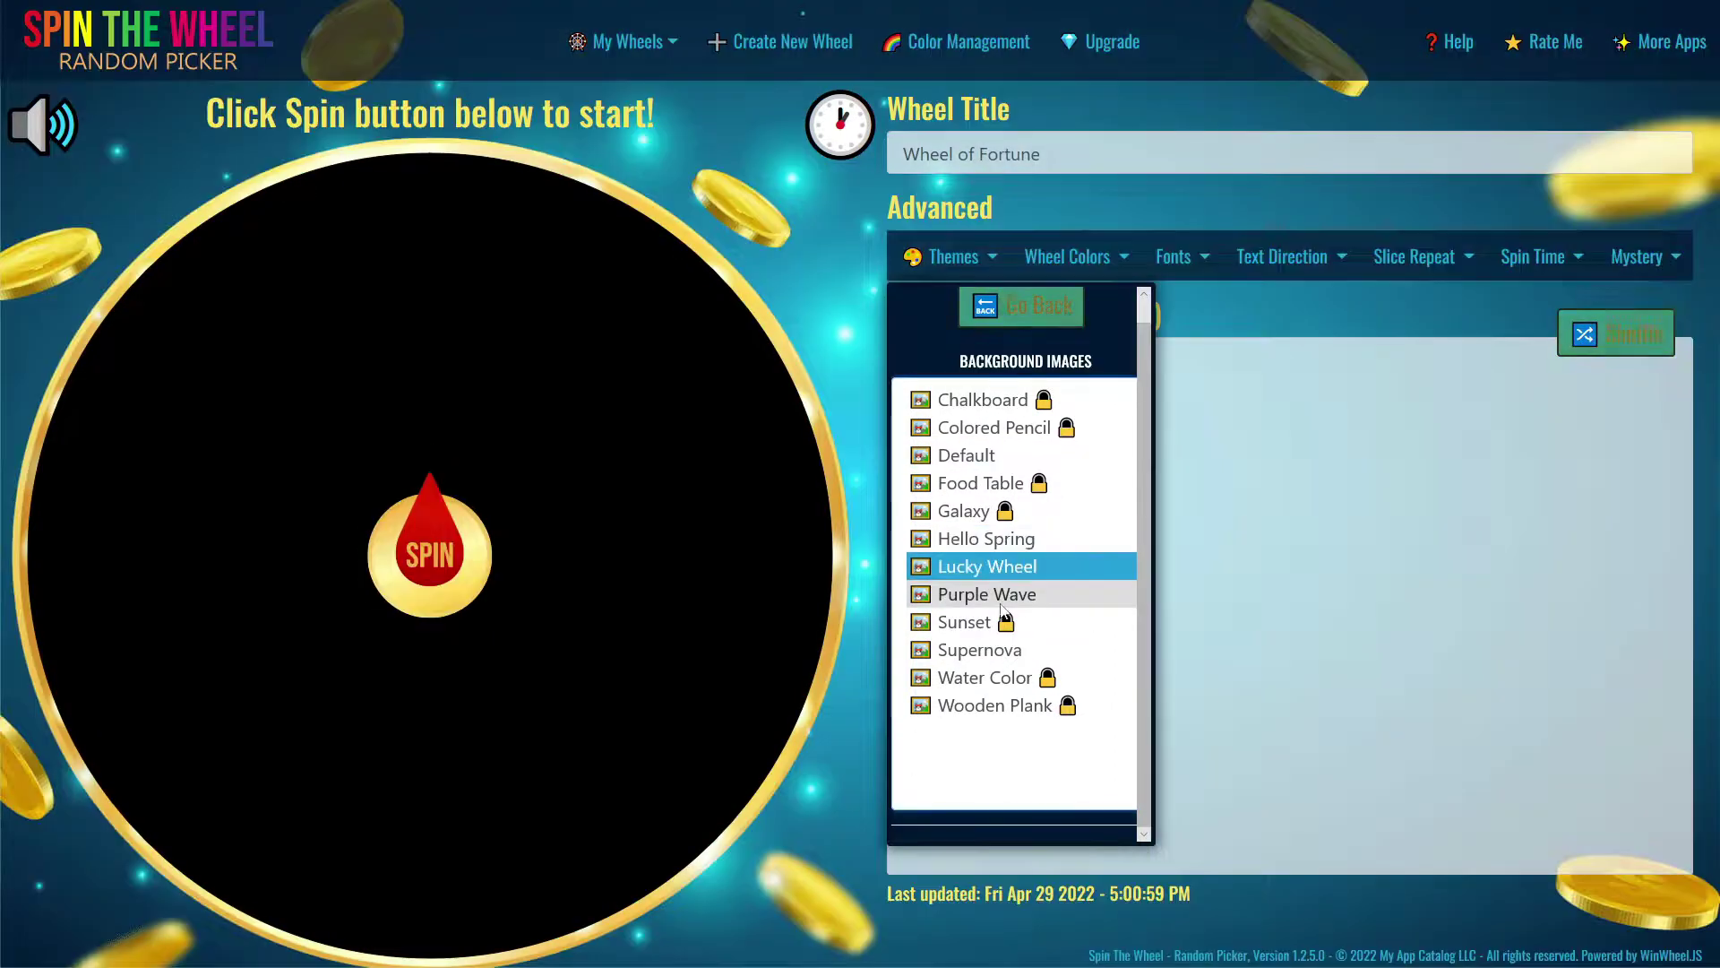
{"action": "left_click", "coordinate": [985, 594]}
{"action": "left_click", "coordinate": [1018, 452]}
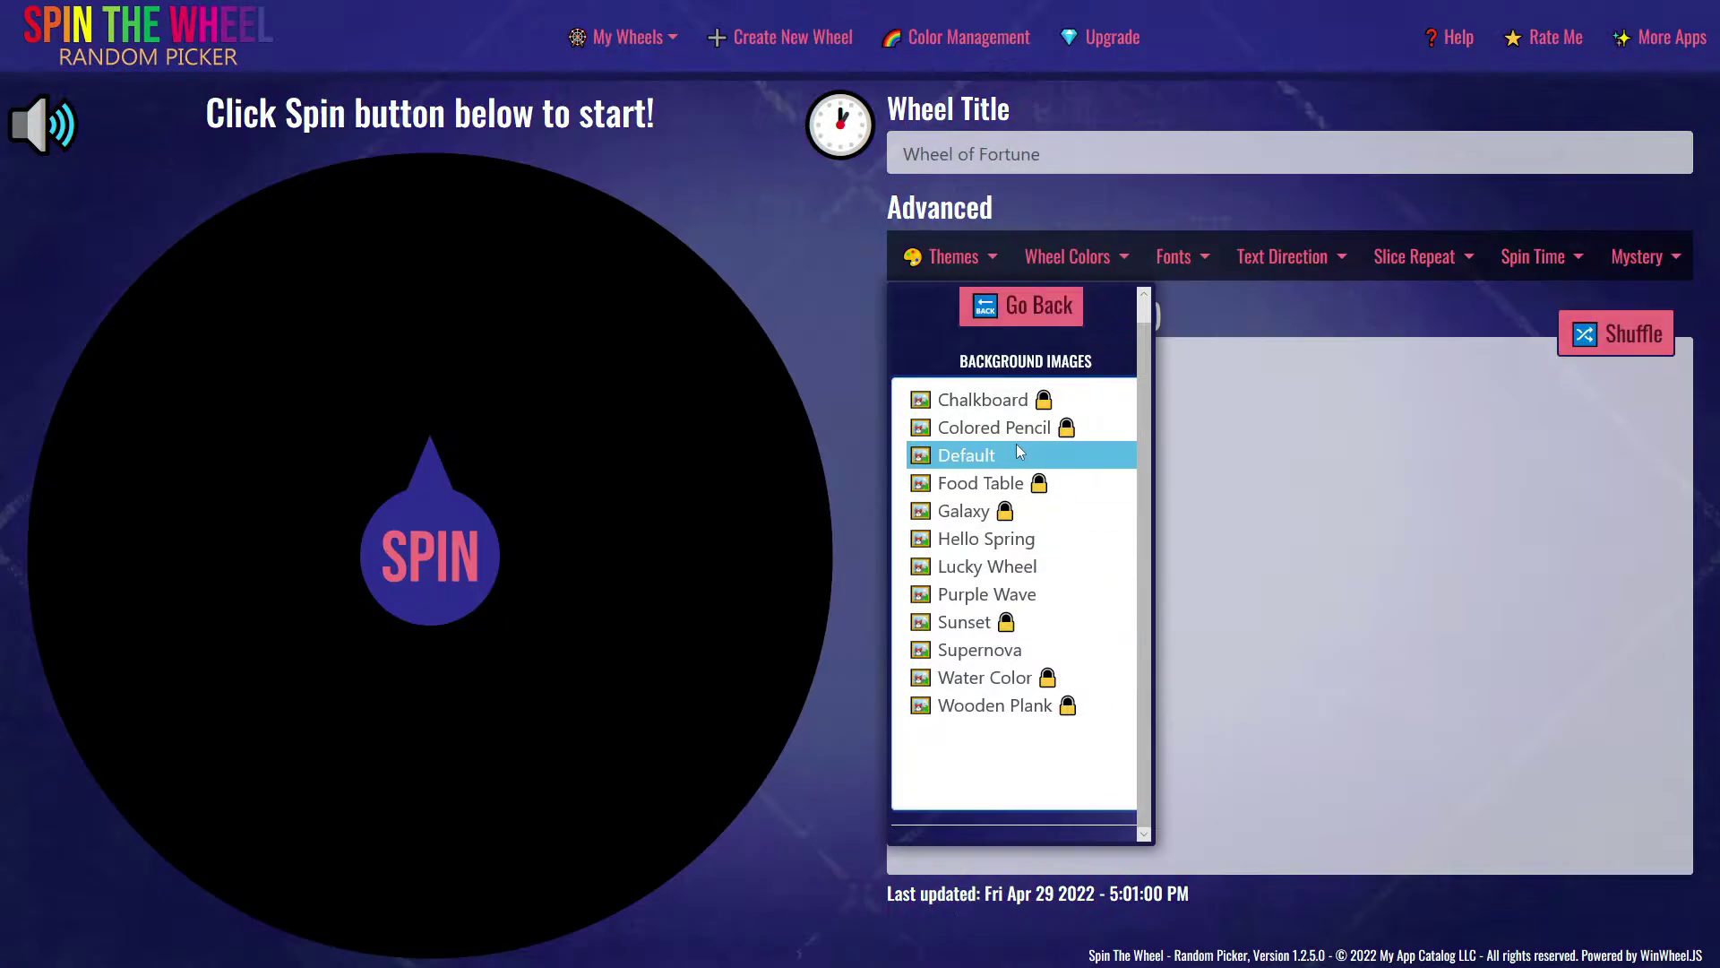
{"action": "left_click", "coordinate": [1021, 538]}
{"action": "left_click", "coordinate": [1026, 566]}
{"action": "left_click", "coordinate": [1021, 538]}
{"action": "left_click", "coordinate": [1023, 565]}
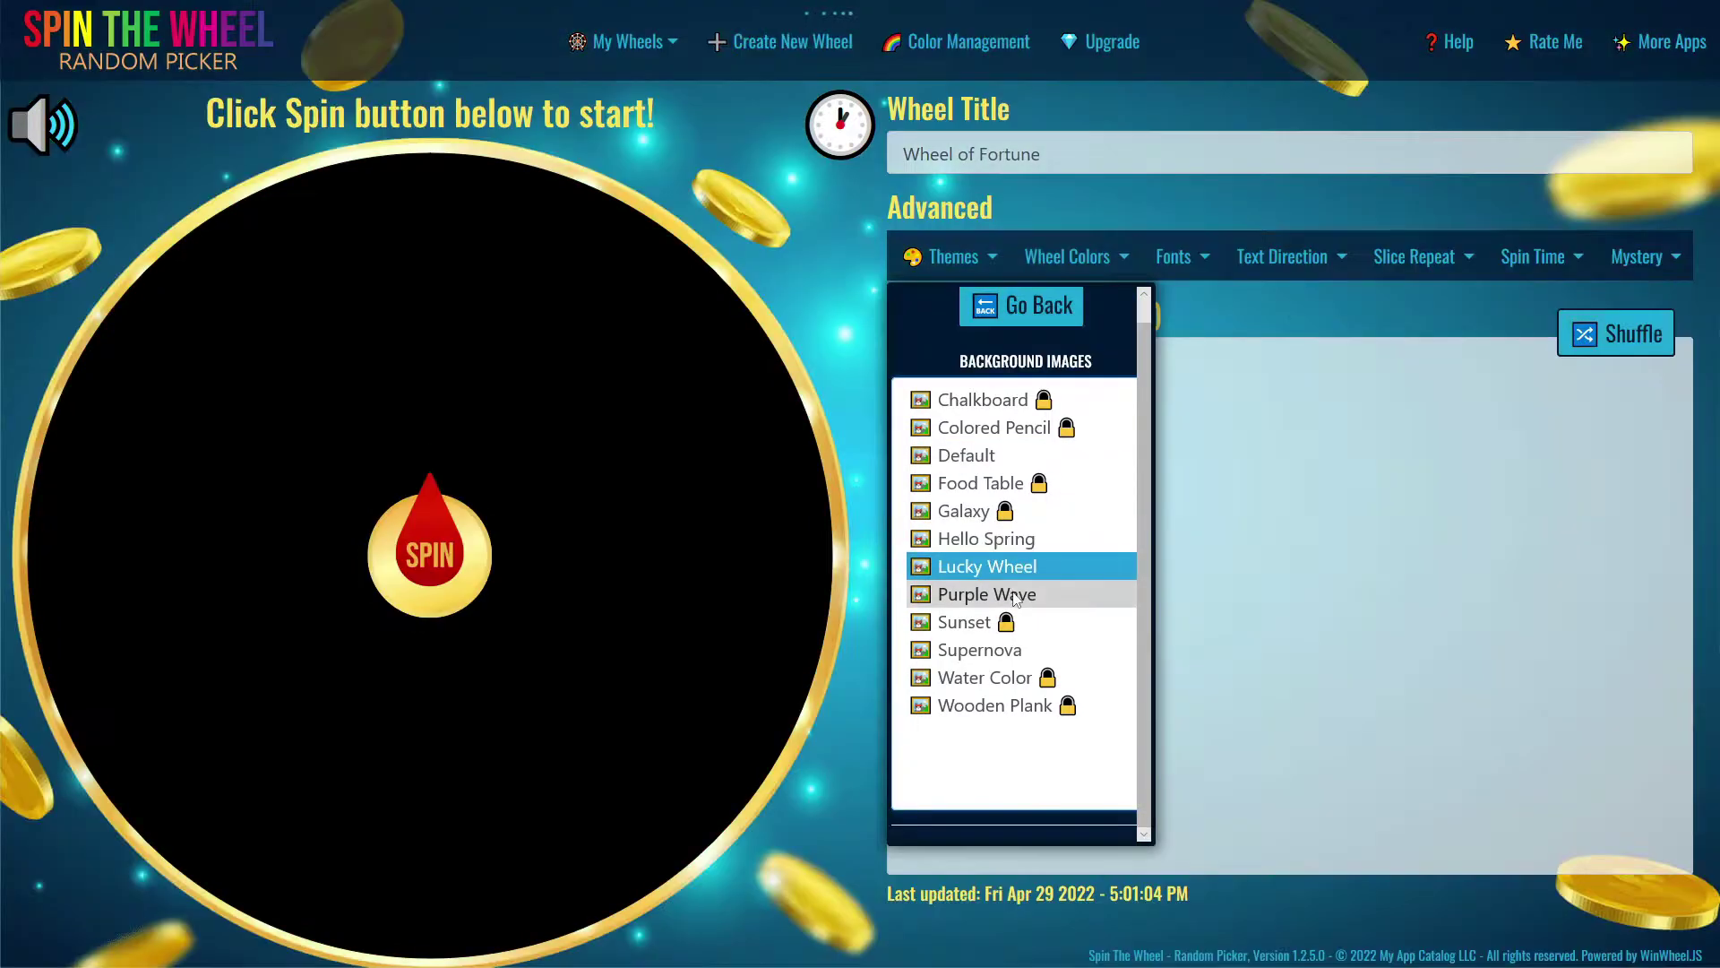
- Compare the free background images once more, choose Lucky Wheel, and return to the theme settings
{"action": "left_click", "coordinate": [1016, 540]}
{"action": "left_click", "coordinate": [1018, 457]}
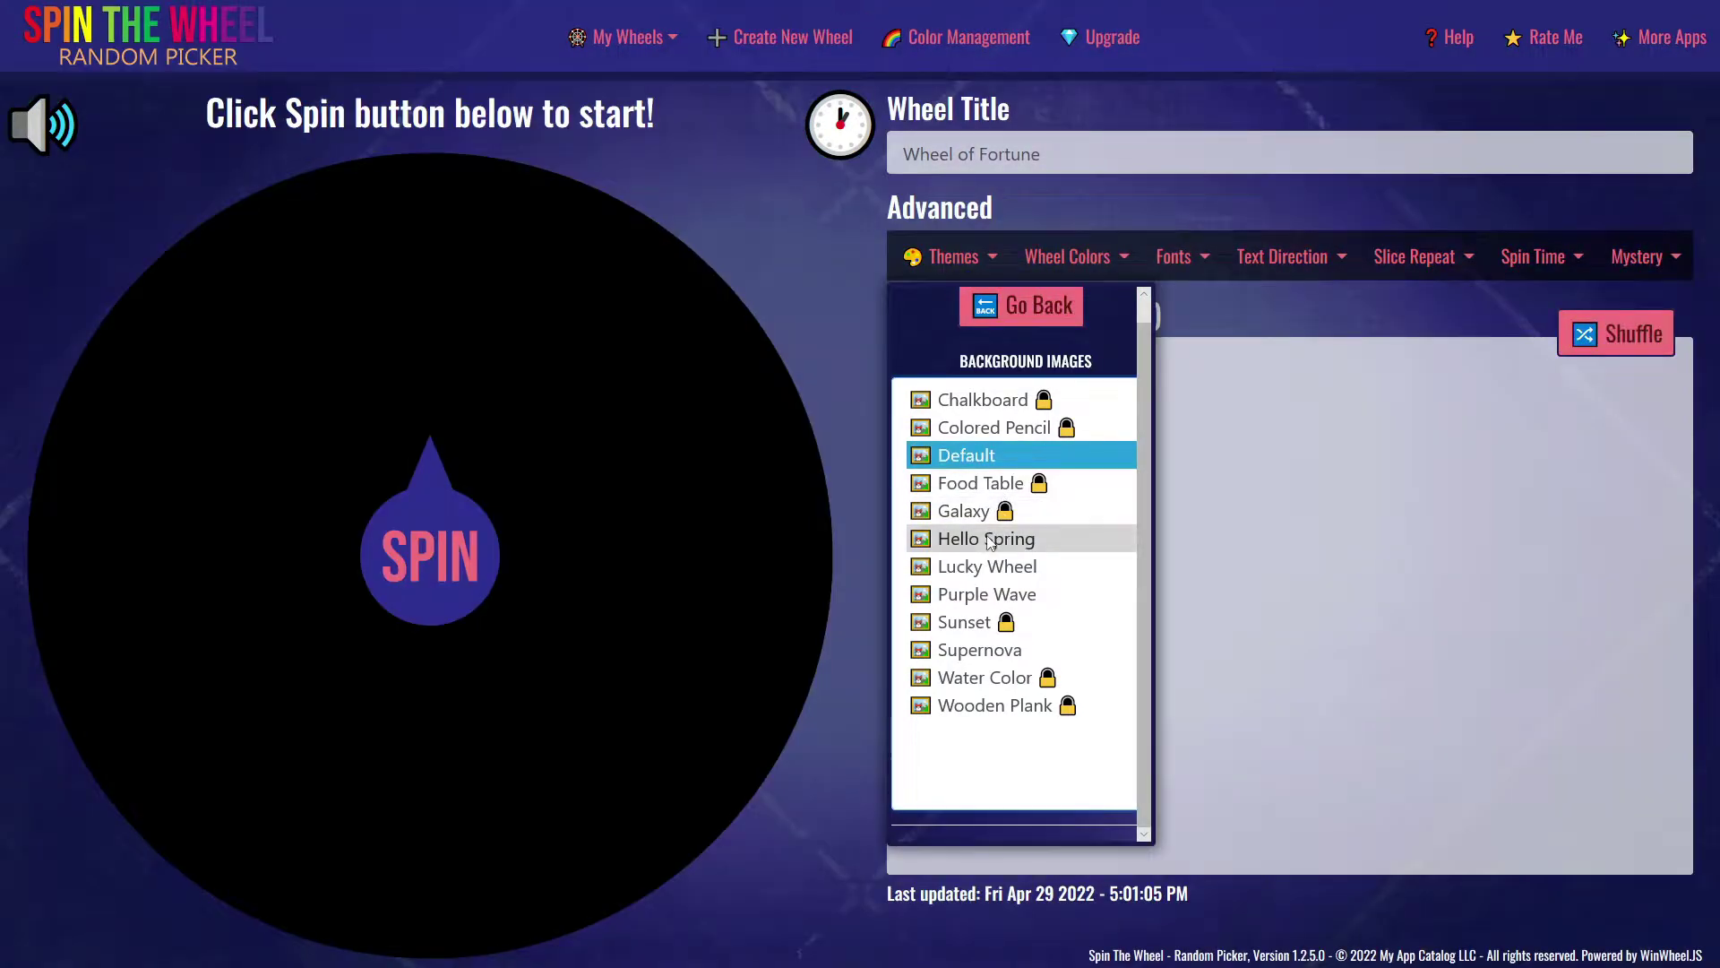
{"action": "left_click", "coordinate": [1012, 538]}
{"action": "left_click", "coordinate": [1012, 566]}
{"action": "left_click", "coordinate": [1003, 594]}
{"action": "left_click", "coordinate": [1007, 570]}
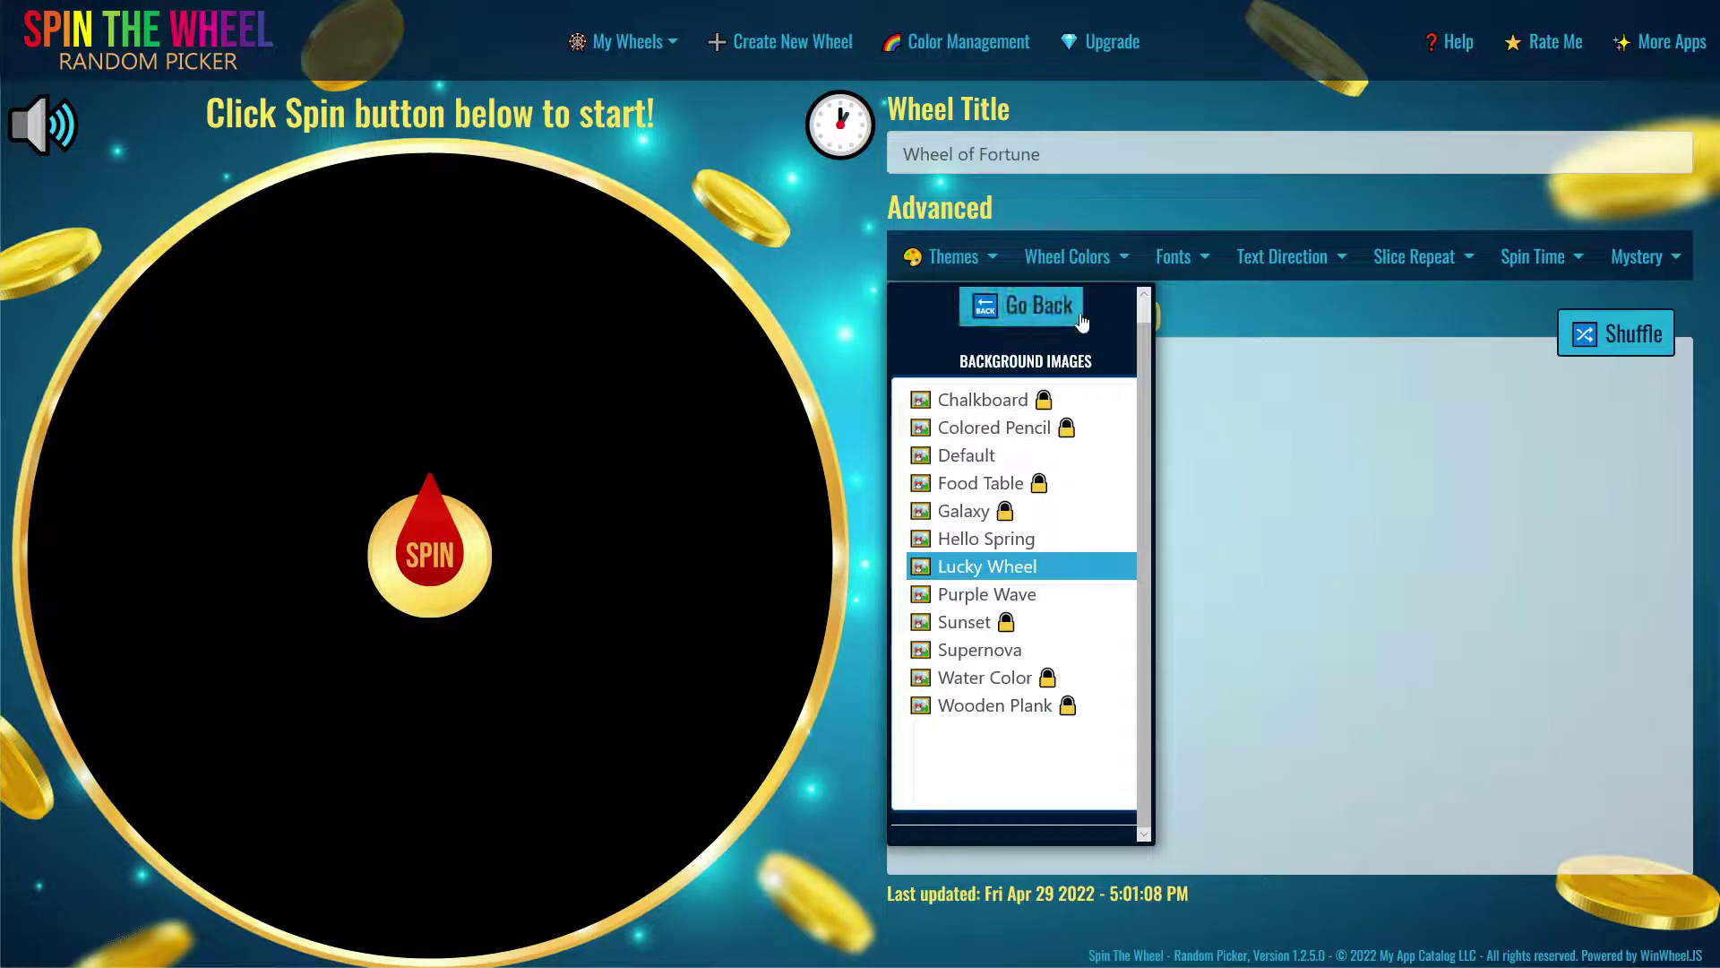
{"action": "left_click", "coordinate": [976, 312]}
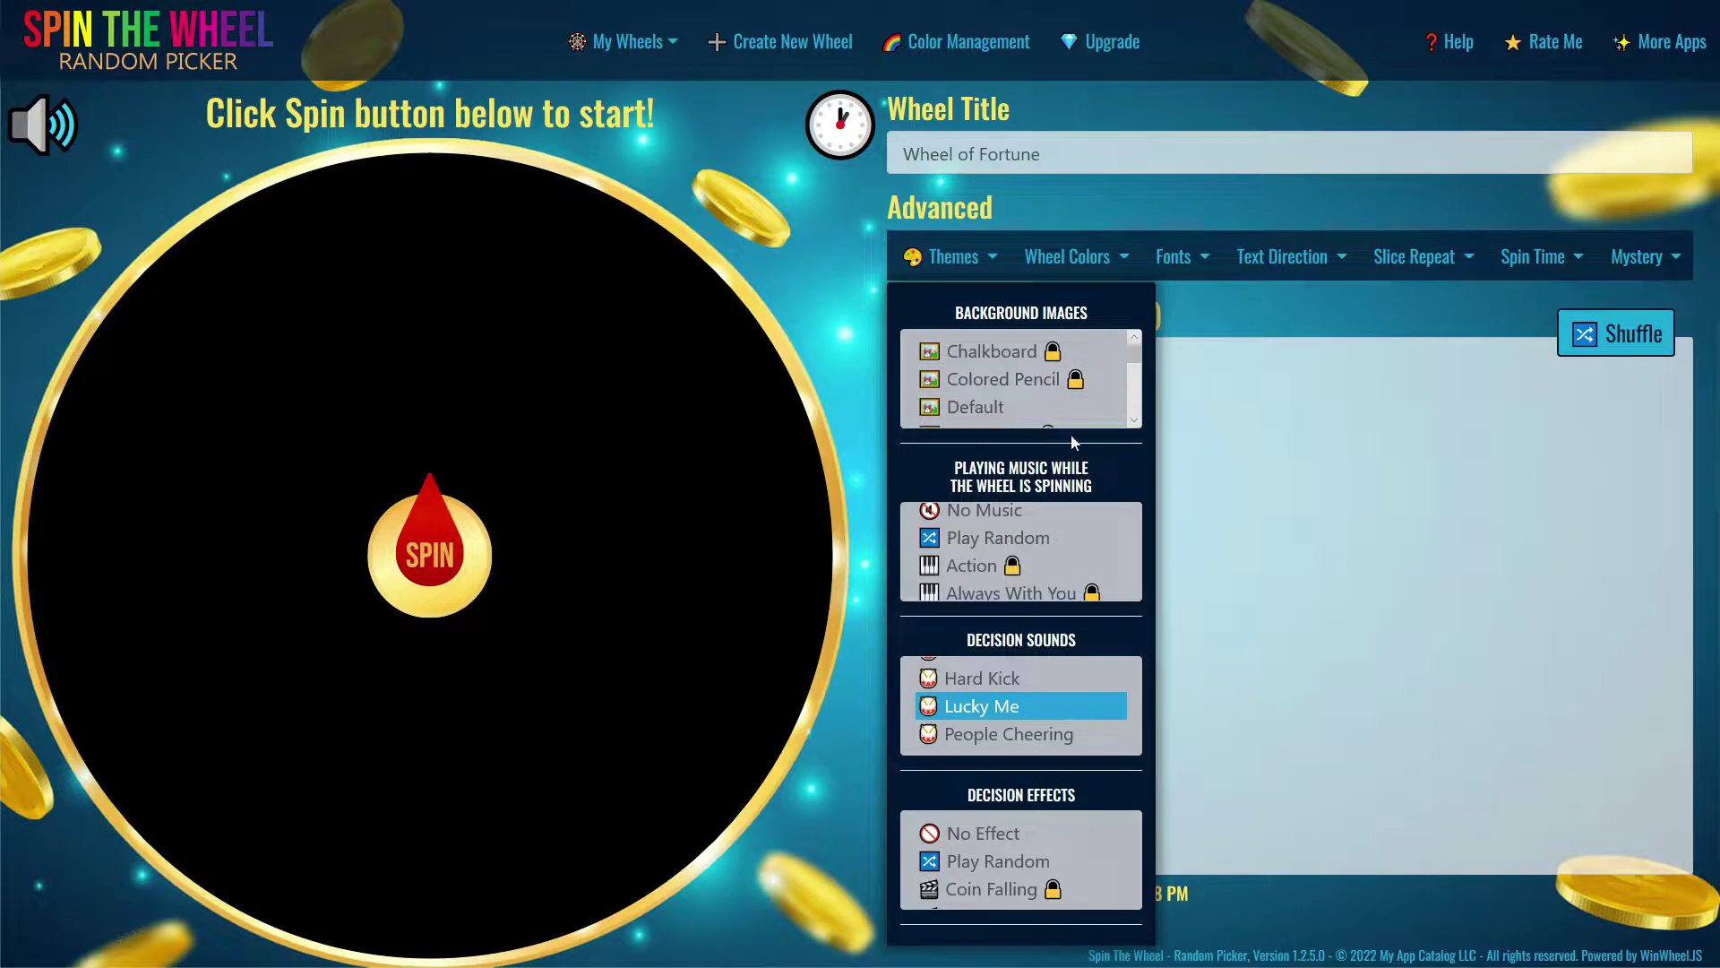
- Open the full list of music played while the wheel is spinning and examine the available tracks
{"action": "scroll", "coordinate": [1007, 528], "scroll_direction": "up", "scroll_amount": 1}
{"action": "scroll", "coordinate": [1010, 544], "scroll_direction": "up", "scroll_amount": 1}
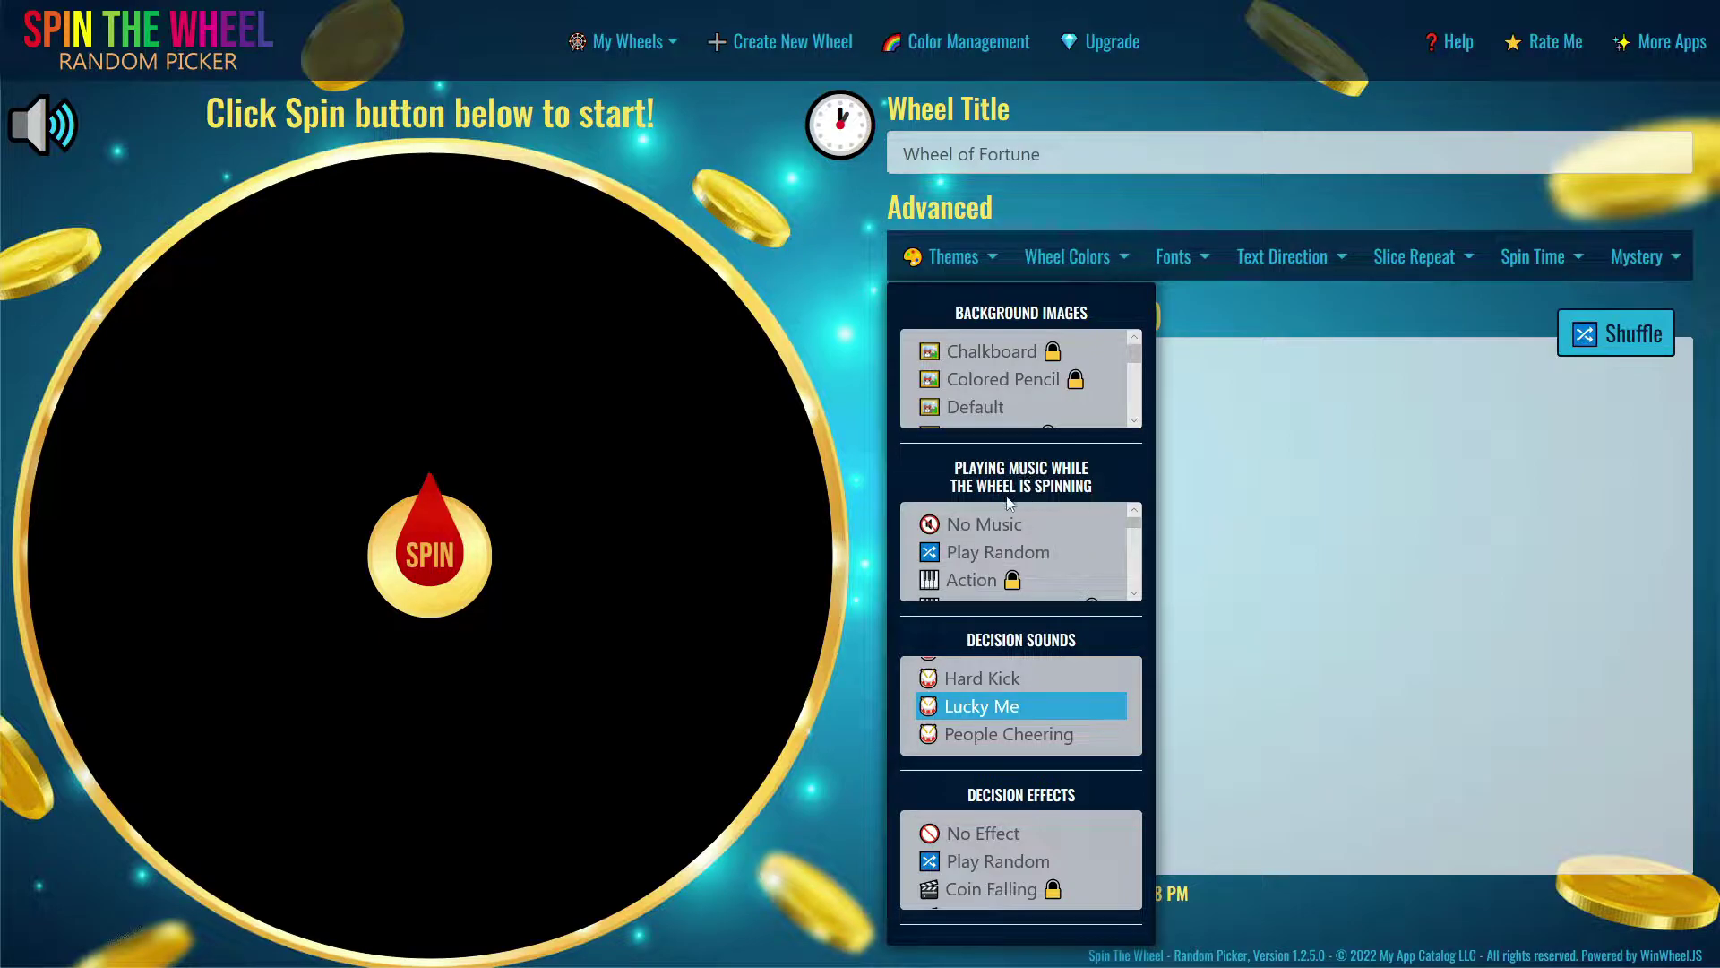
{"action": "left_click", "coordinate": [1135, 548]}
{"action": "scroll", "coordinate": [1102, 562], "scroll_direction": "up", "scroll_amount": 5}
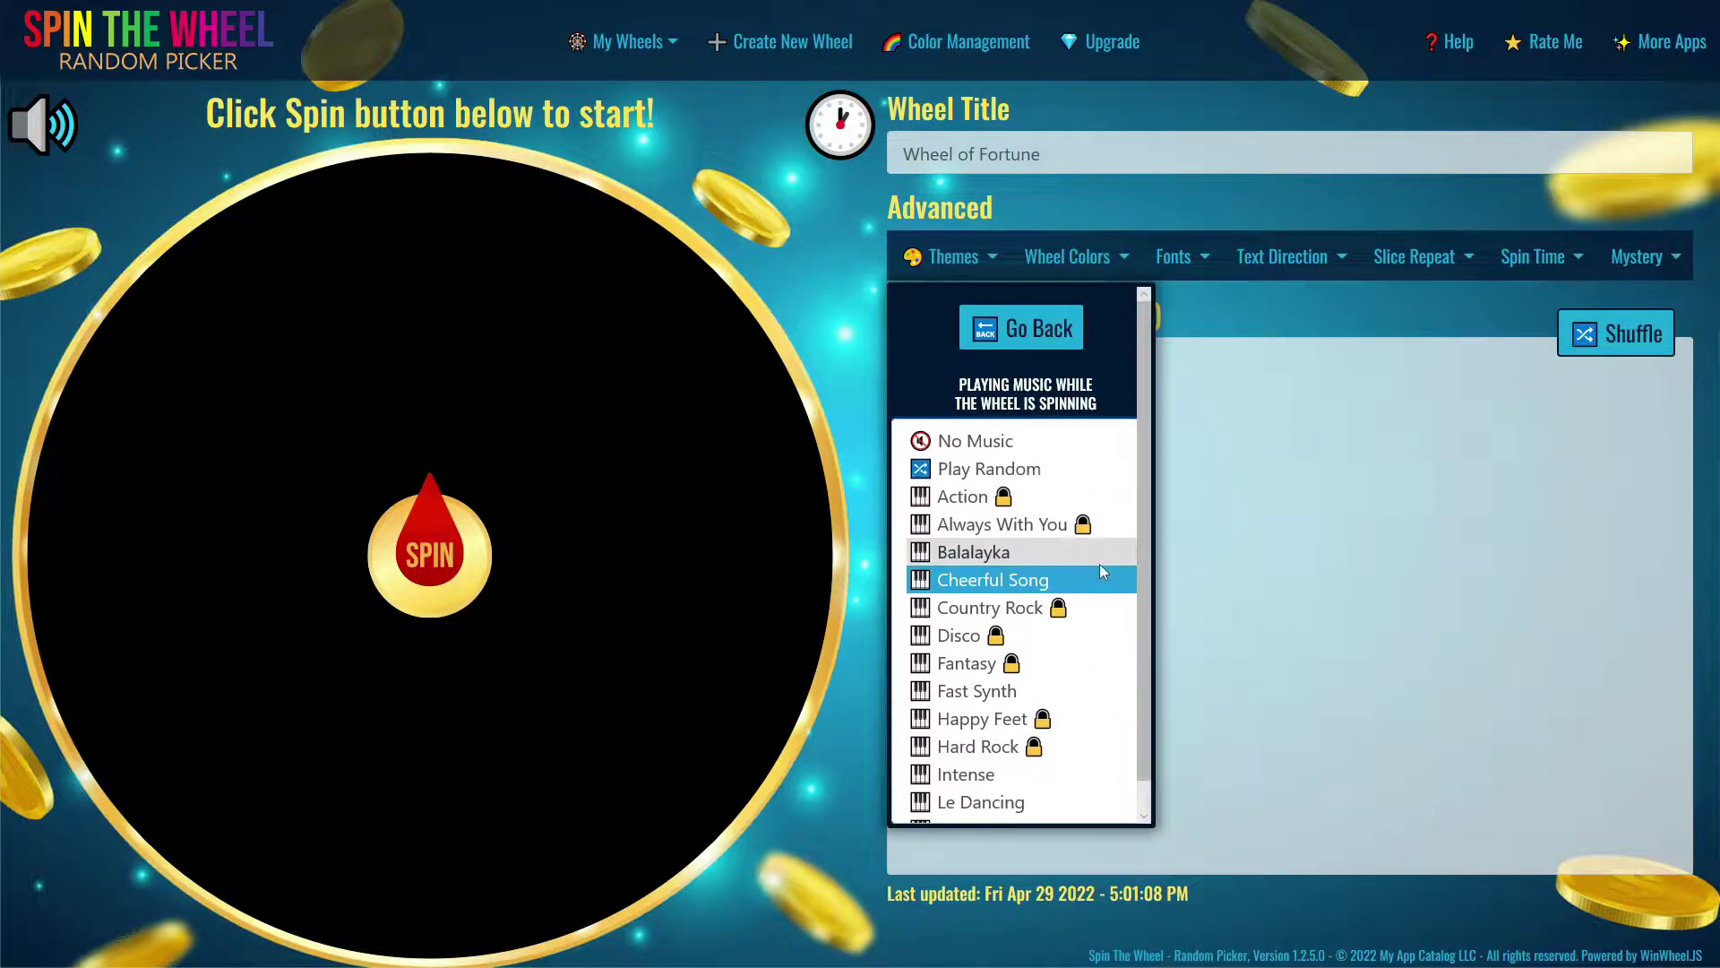
{"action": "scroll", "coordinate": [1042, 594], "scroll_direction": "down", "scroll_amount": 5}
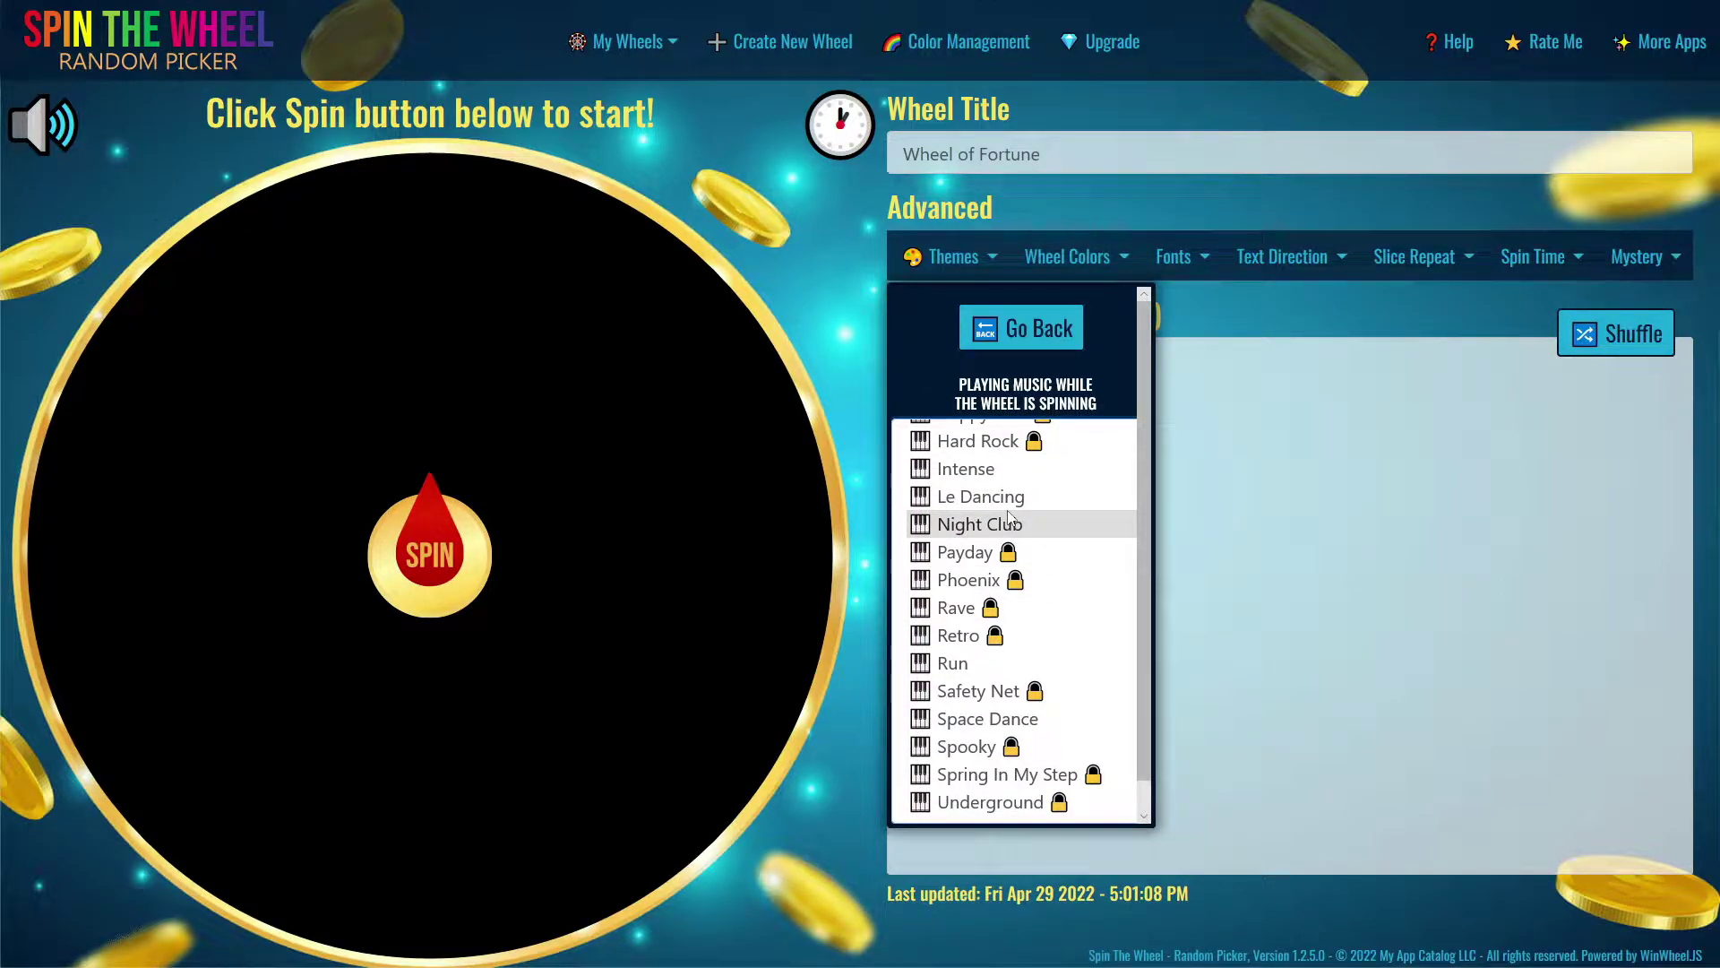
{"action": "scroll", "coordinate": [992, 677], "scroll_direction": "up", "scroll_amount": 1}
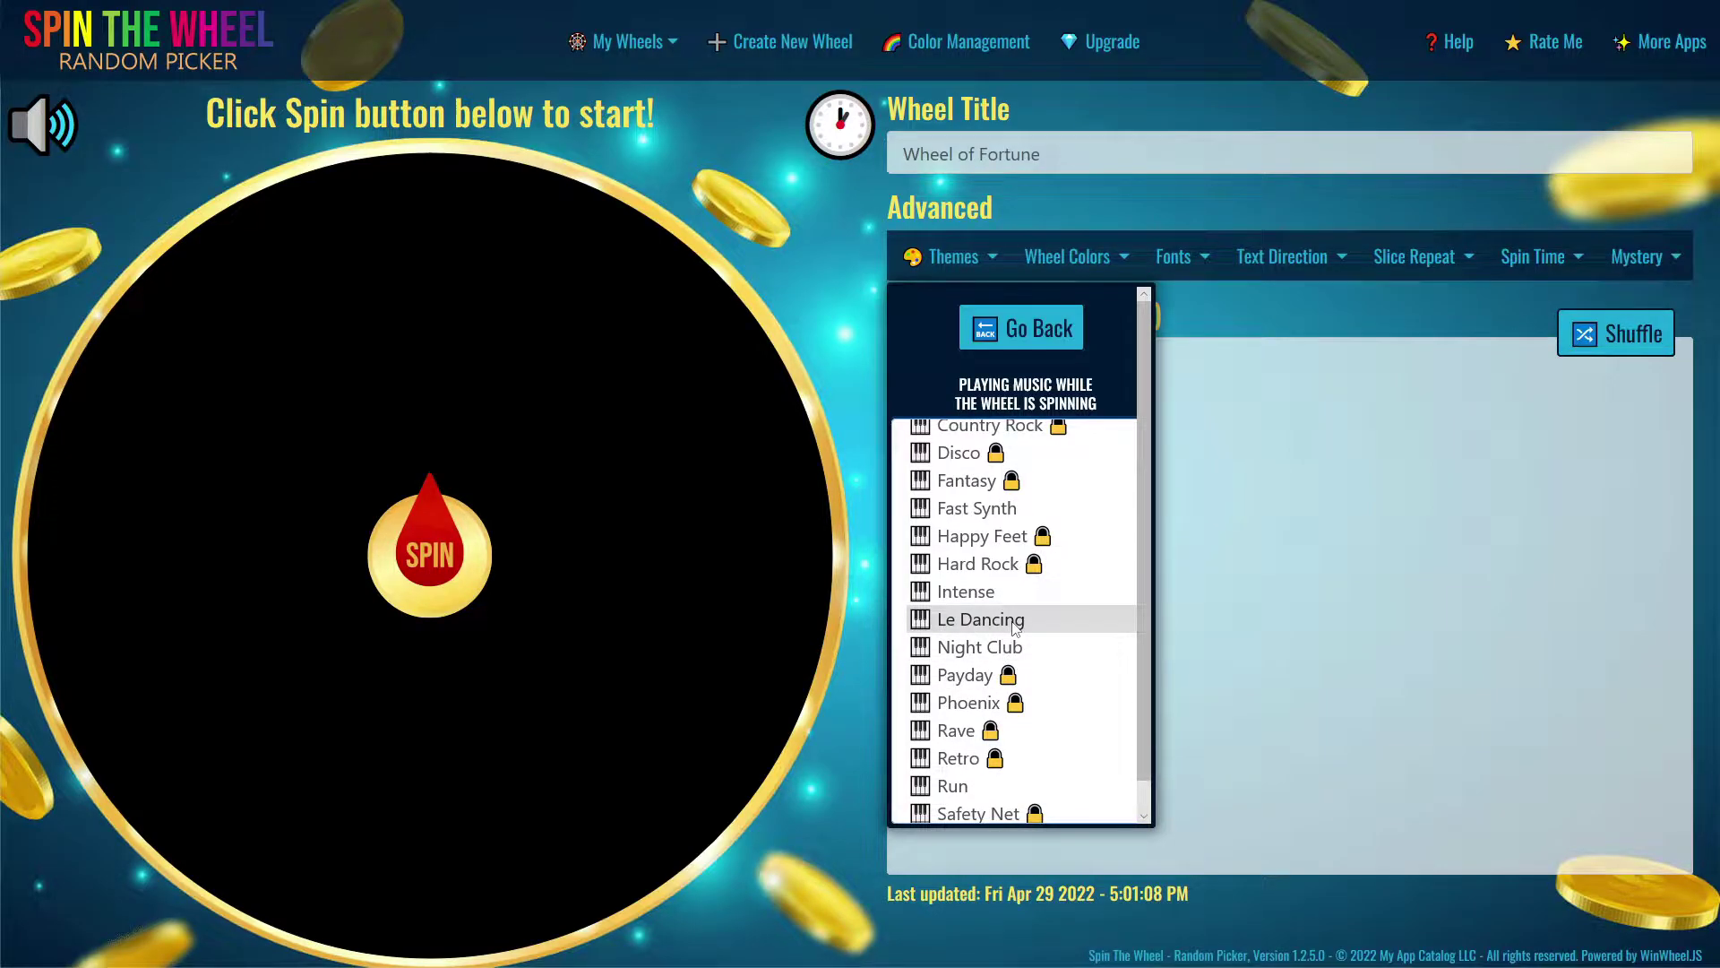
{"action": "scroll", "coordinate": [1011, 618], "scroll_direction": "up", "scroll_amount": 1}
{"action": "scroll", "coordinate": [1002, 565], "scroll_direction": "down", "scroll_amount": 1}
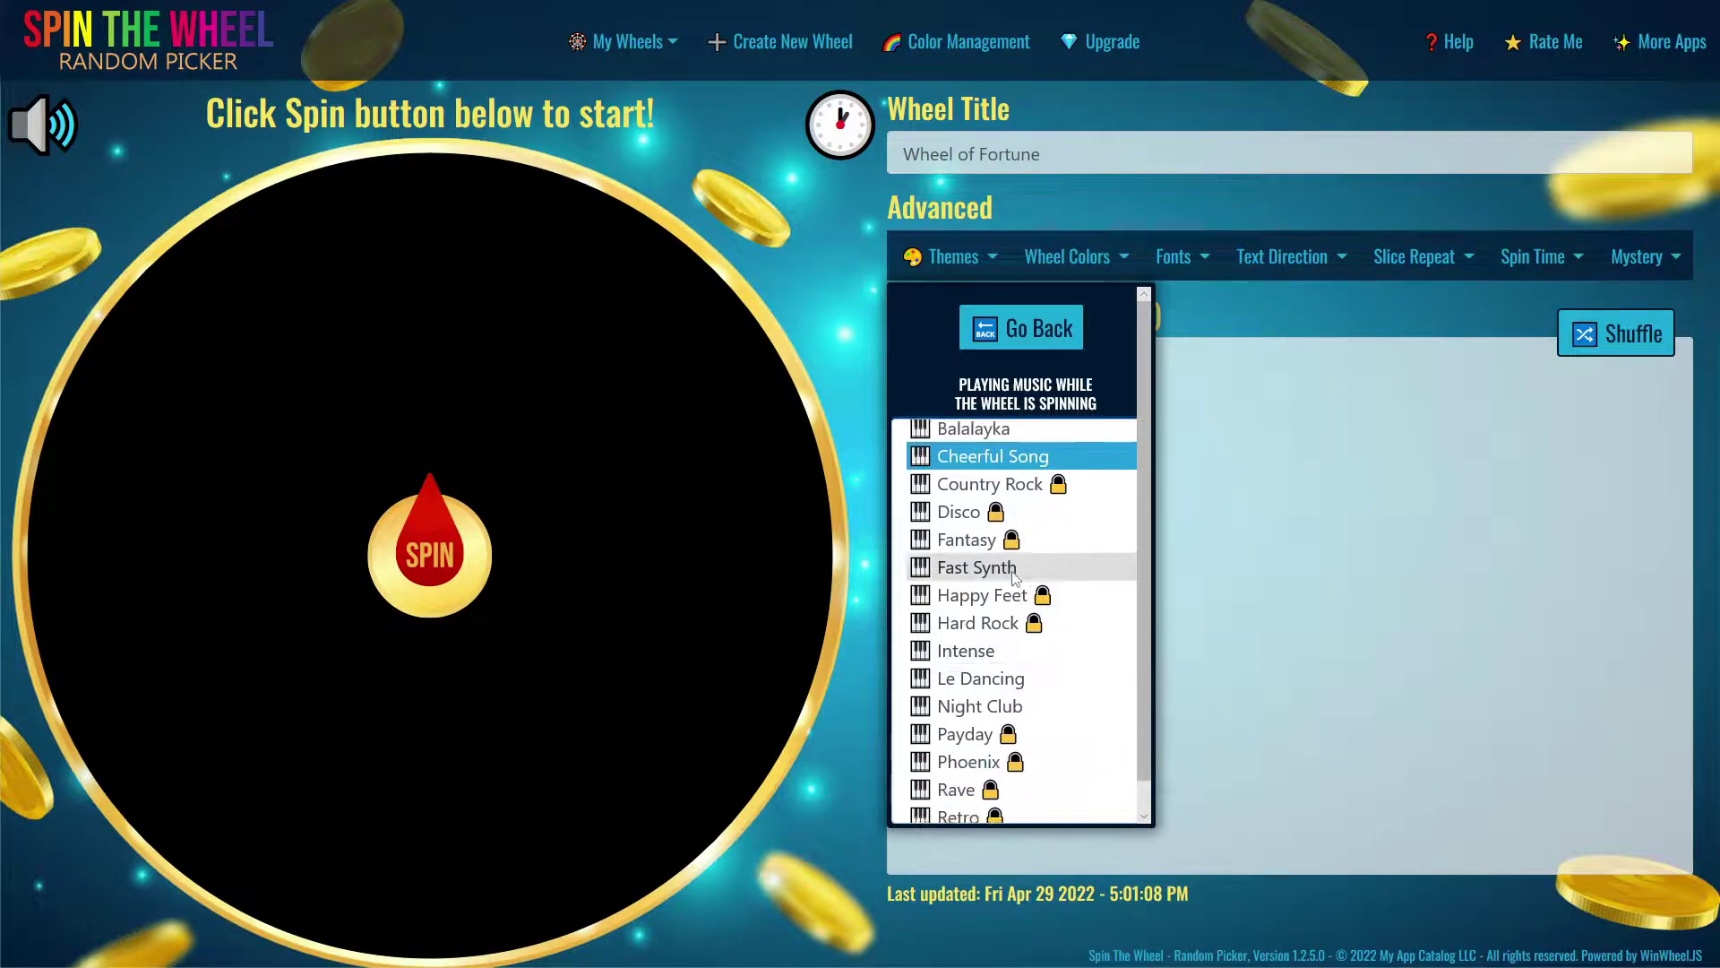
{"action": "scroll", "coordinate": [1000, 557], "scroll_direction": "up", "scroll_amount": 1}
- Try spinning music tracks including Balalayka, Cheerful Song, Fast Synth, Intense, Le Dancing, Night Club, Run and Space Dance
{"action": "left_click", "coordinate": [1013, 553]}
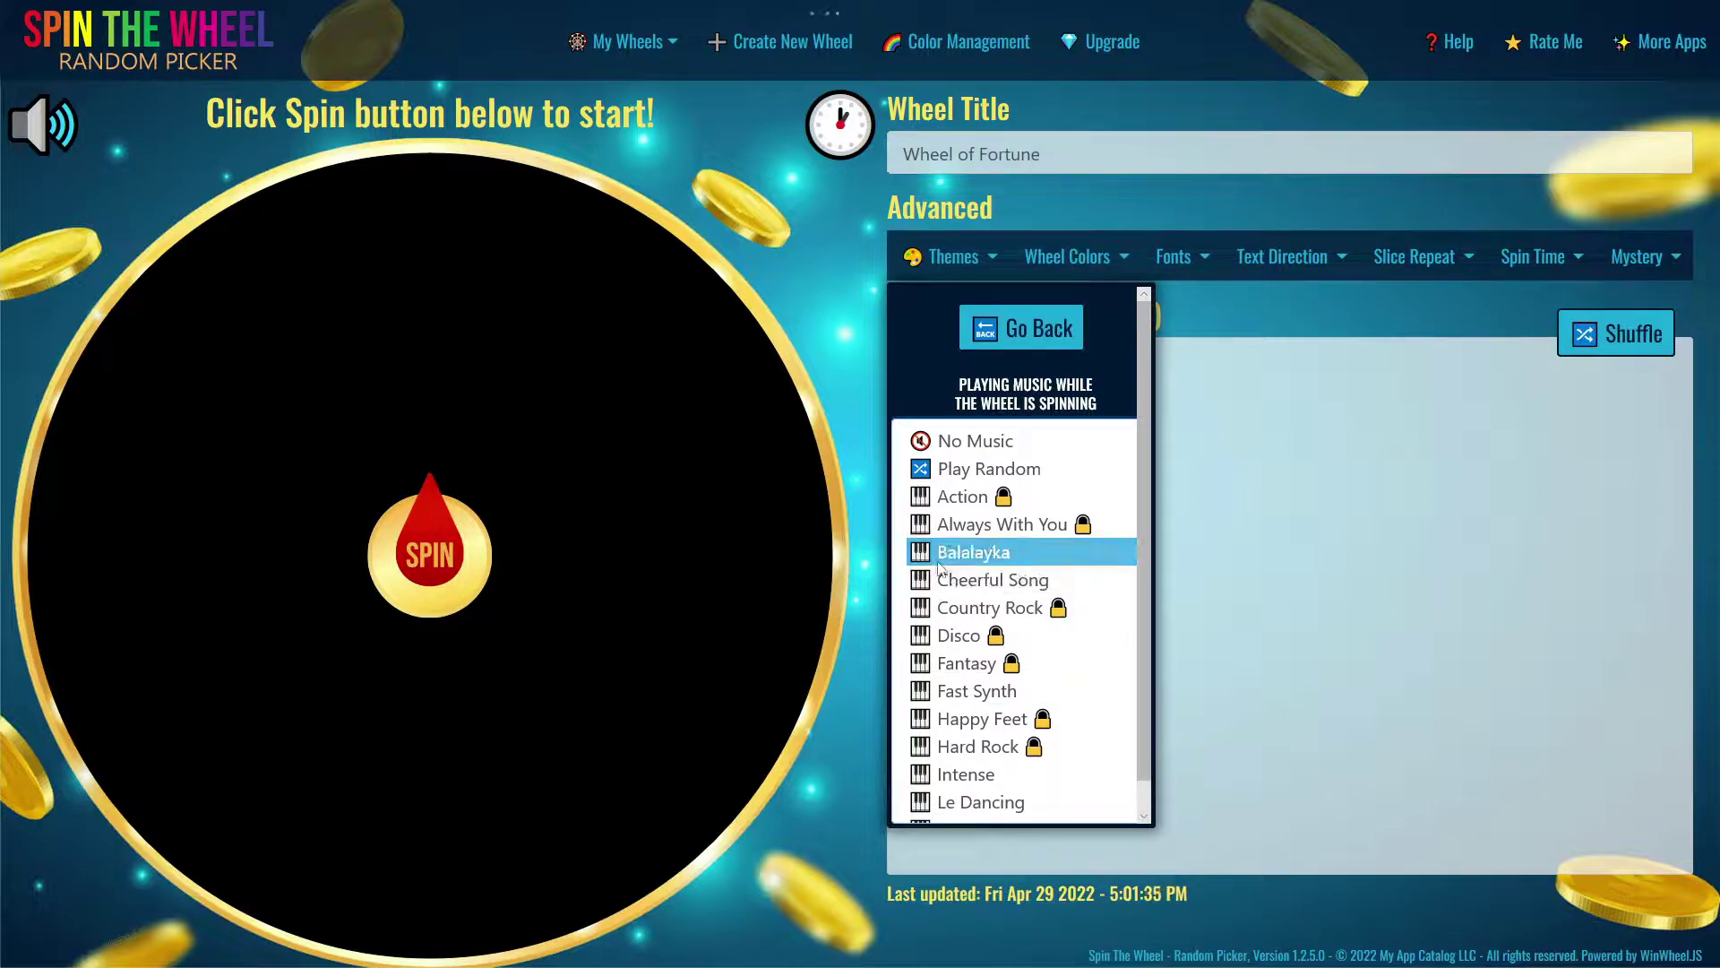
{"action": "left_click", "coordinate": [986, 582]}
{"action": "scroll", "coordinate": [990, 627], "scroll_direction": "down", "scroll_amount": 2}
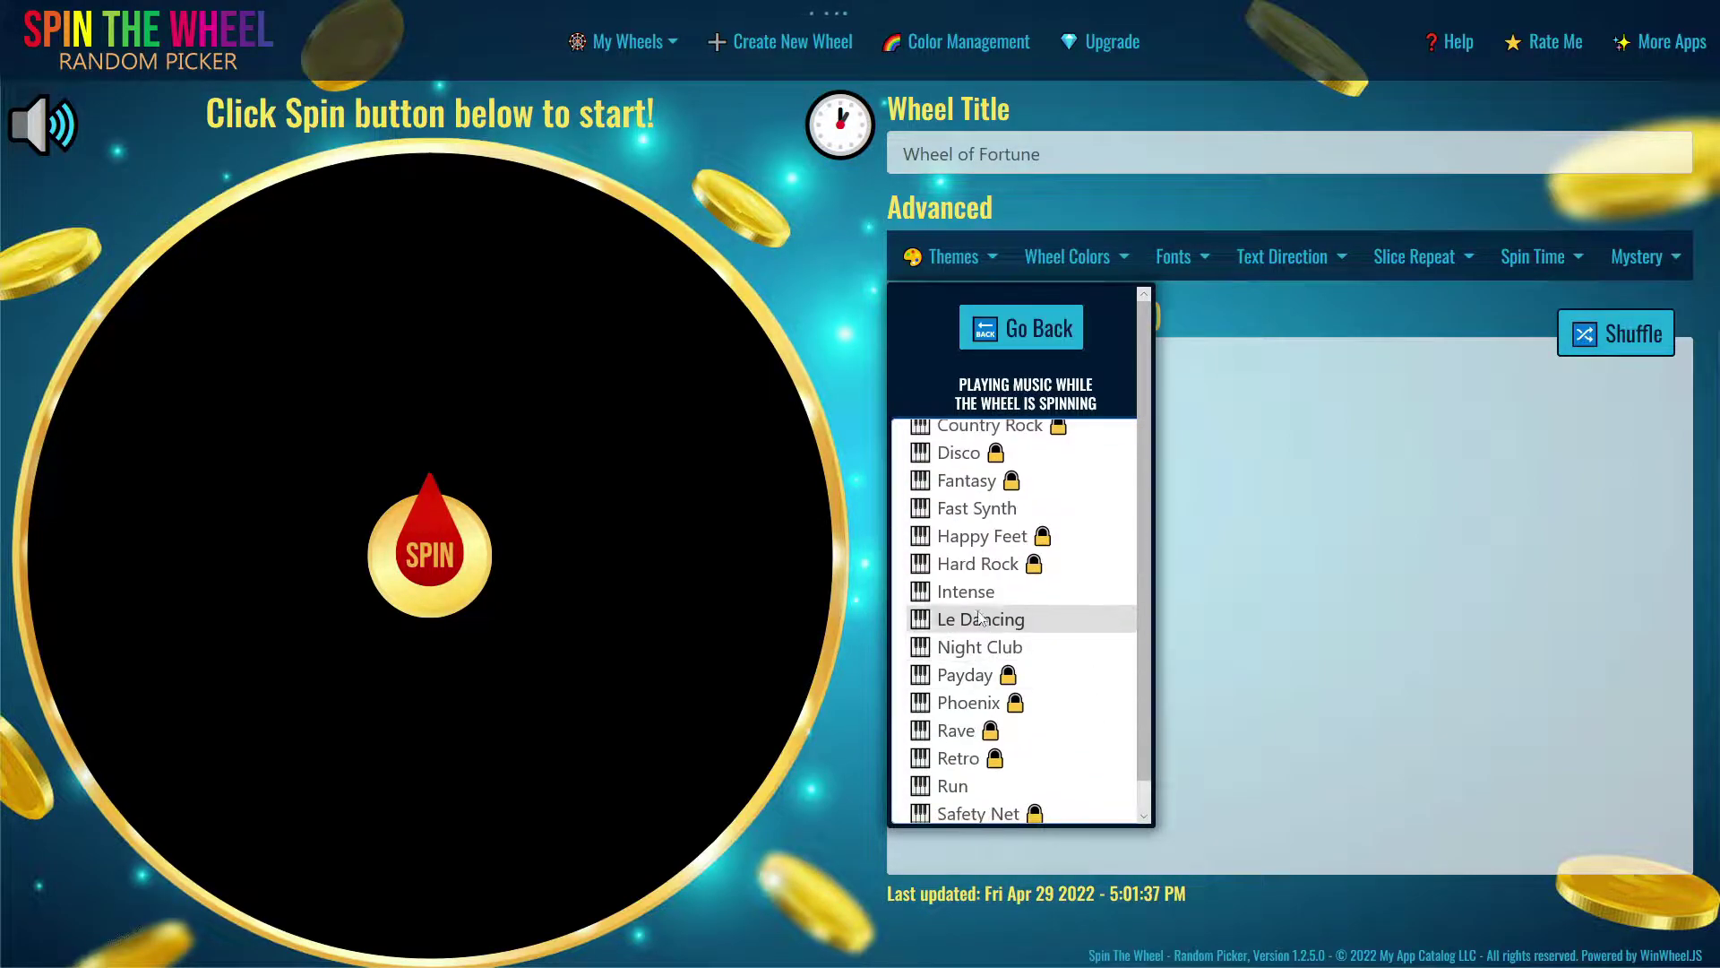
{"action": "left_click", "coordinate": [990, 508]}
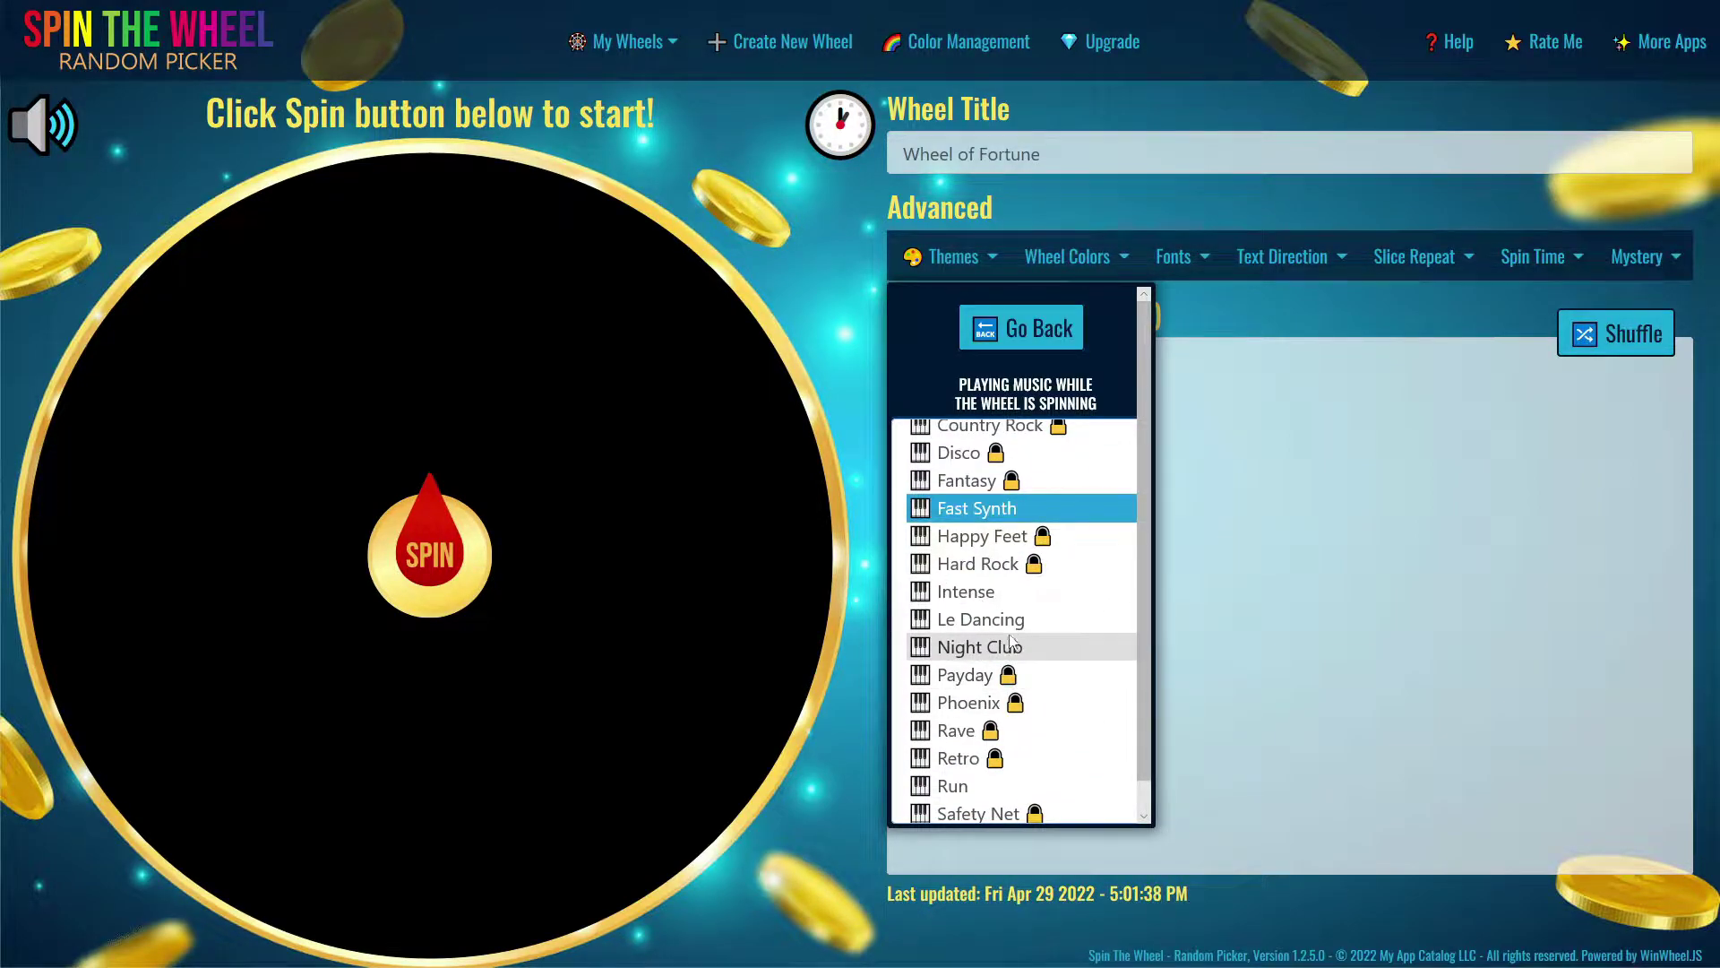
{"action": "left_click", "coordinate": [990, 592]}
{"action": "left_click", "coordinate": [990, 621]}
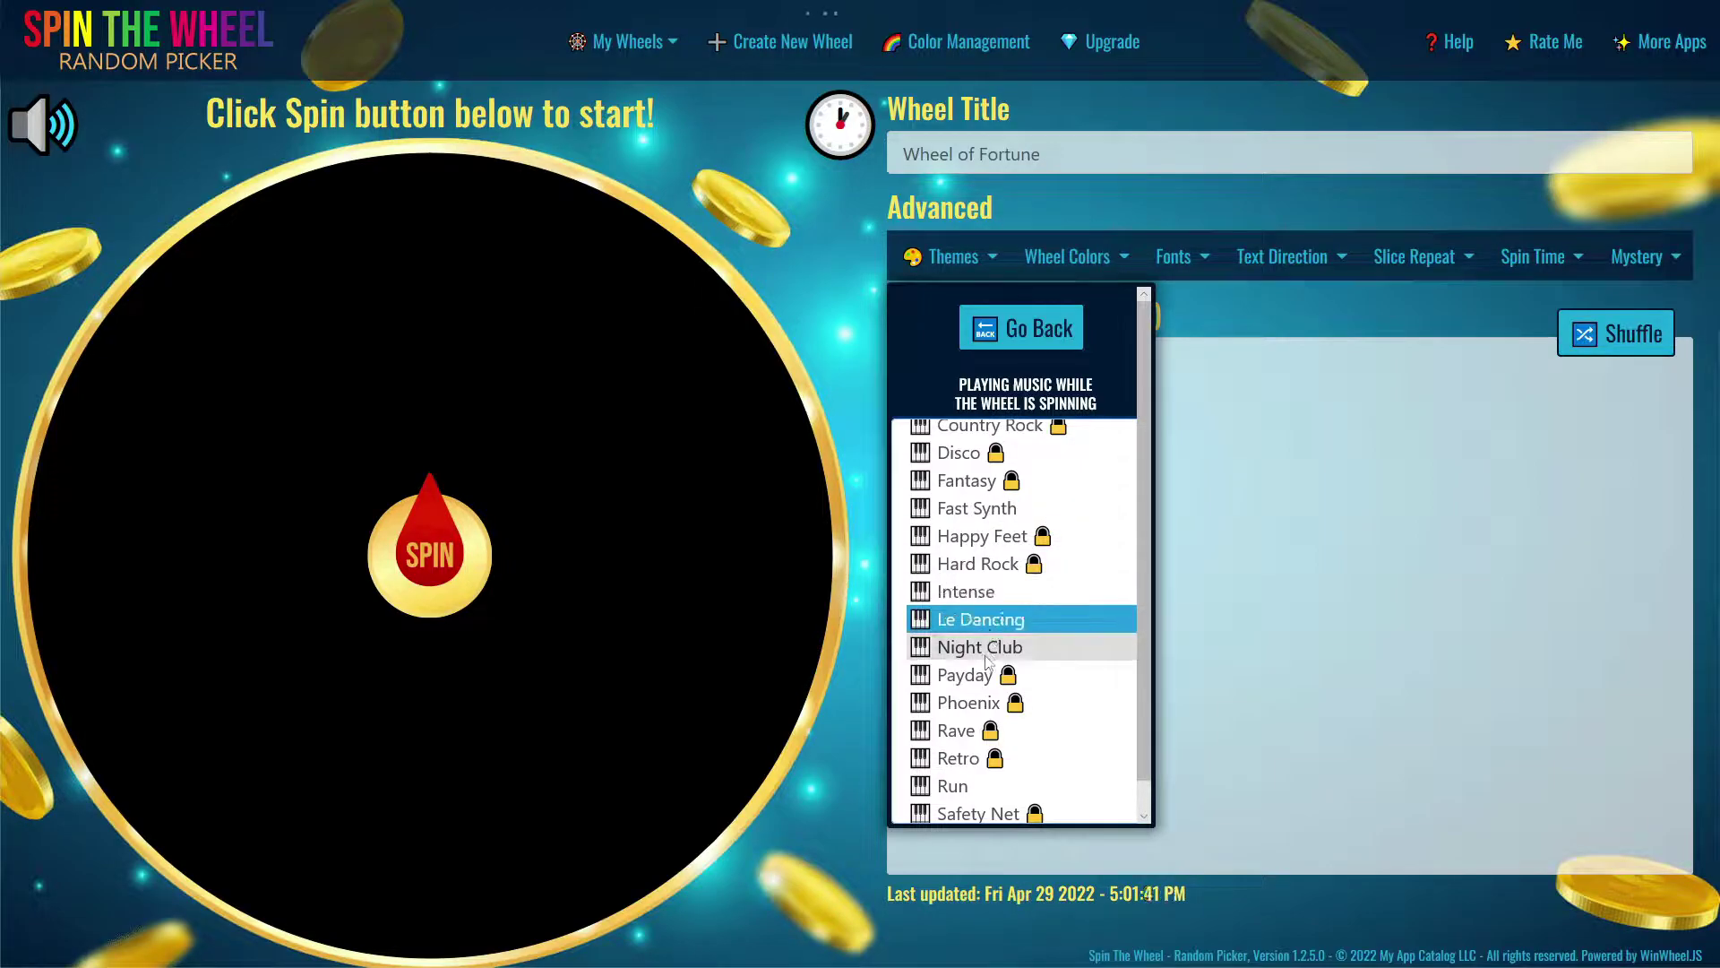
{"action": "left_click", "coordinate": [986, 650]}
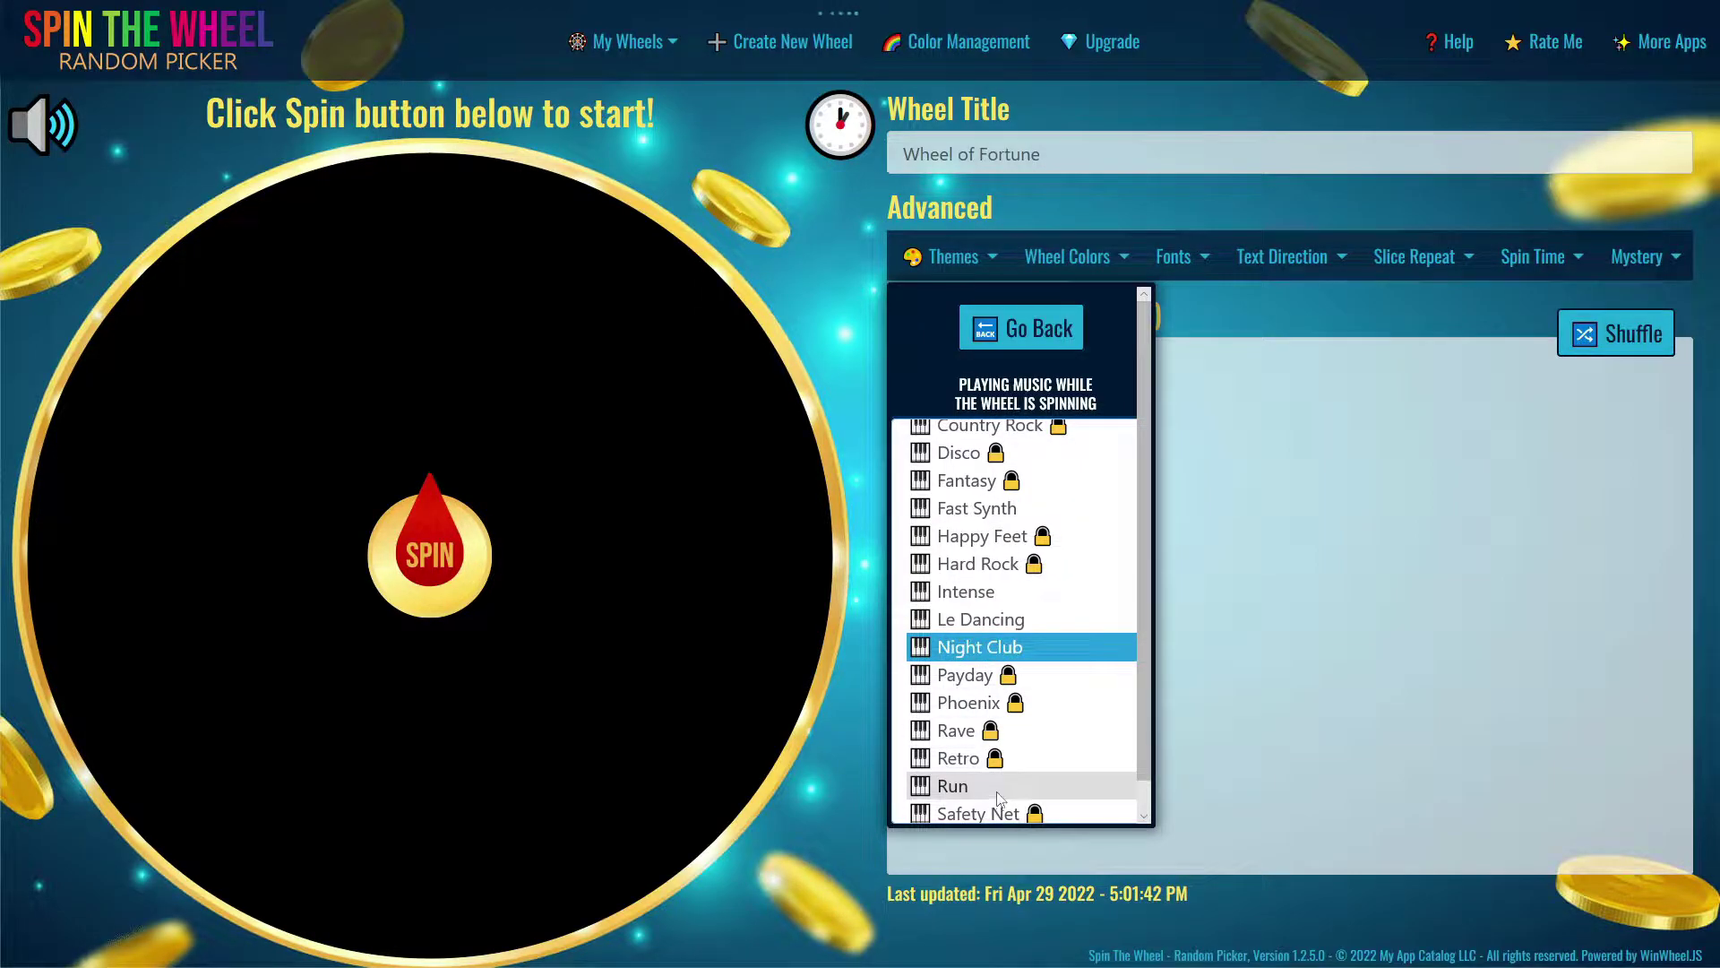
{"action": "left_click", "coordinate": [996, 790]}
{"action": "scroll", "coordinate": [1102, 712], "scroll_direction": "down", "scroll_amount": 2}
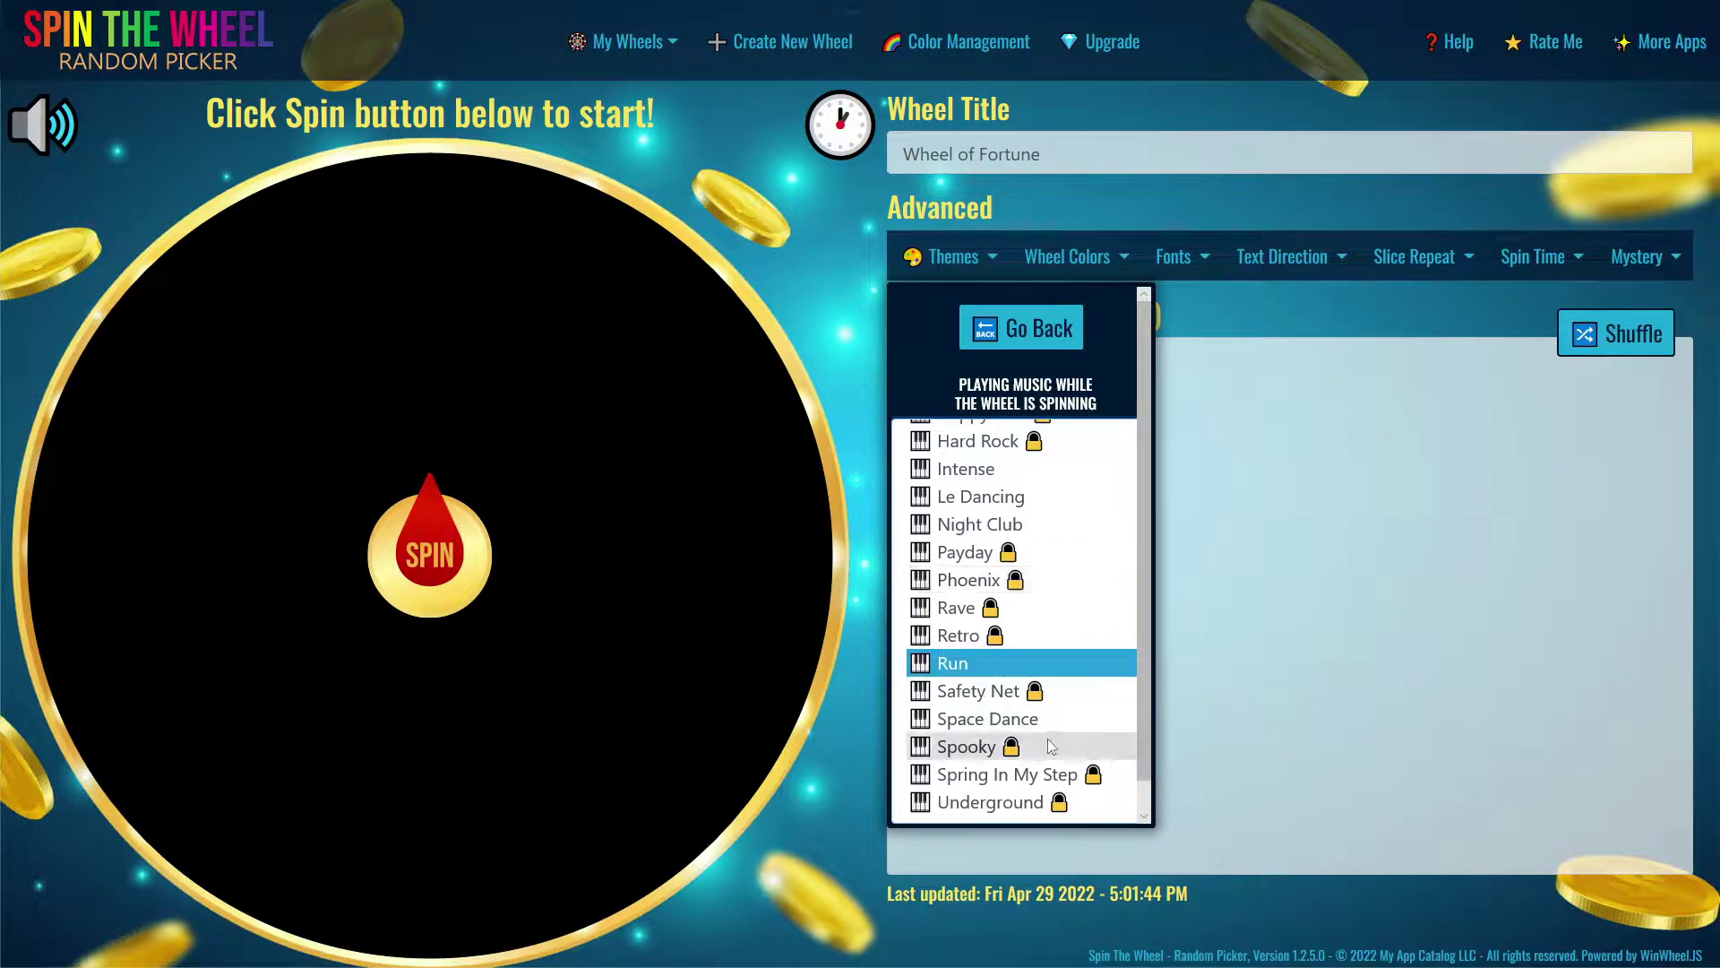
{"action": "left_click", "coordinate": [1108, 714]}
{"action": "scroll", "coordinate": [1108, 714], "scroll_direction": "up", "scroll_amount": 3}
{"action": "scroll", "coordinate": [1051, 730], "scroll_direction": "up", "scroll_amount": 3}
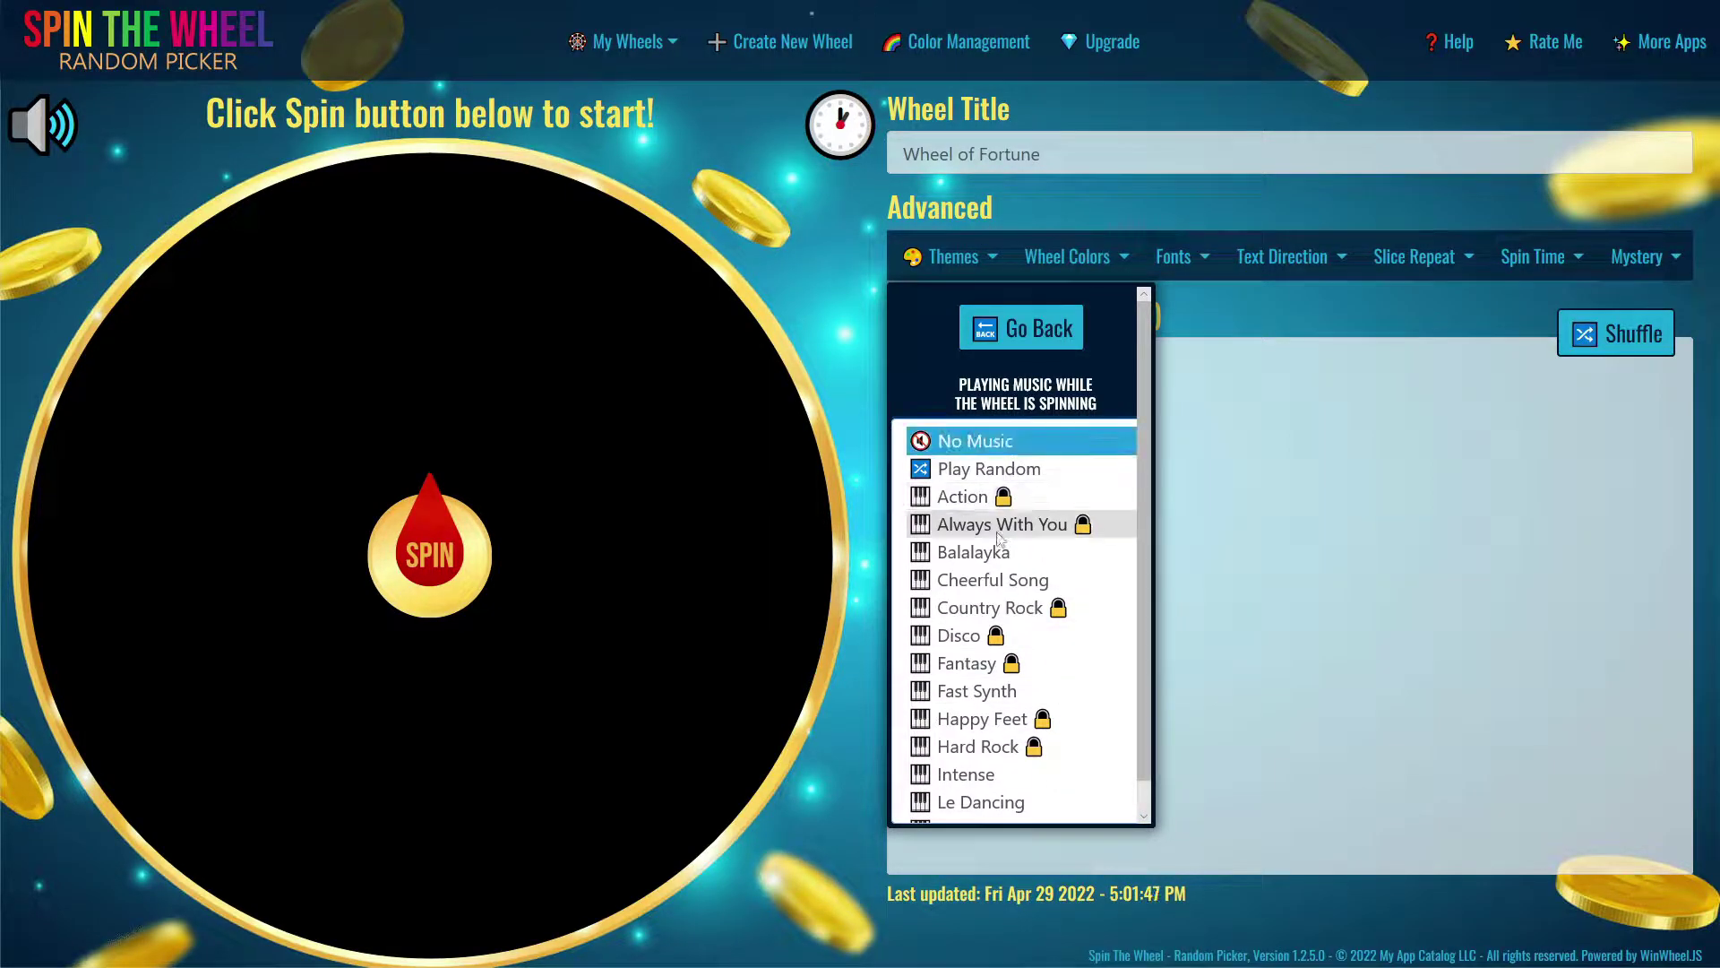
- Set the music played while the wheel is spinning to Intense and return to the theme settings
{"action": "scroll", "coordinate": [1021, 627], "scroll_direction": "down", "scroll_amount": 3}
{"action": "left_click", "coordinate": [958, 574]}
{"action": "scroll", "coordinate": [1000, 645], "scroll_direction": "down", "scroll_amount": 1}
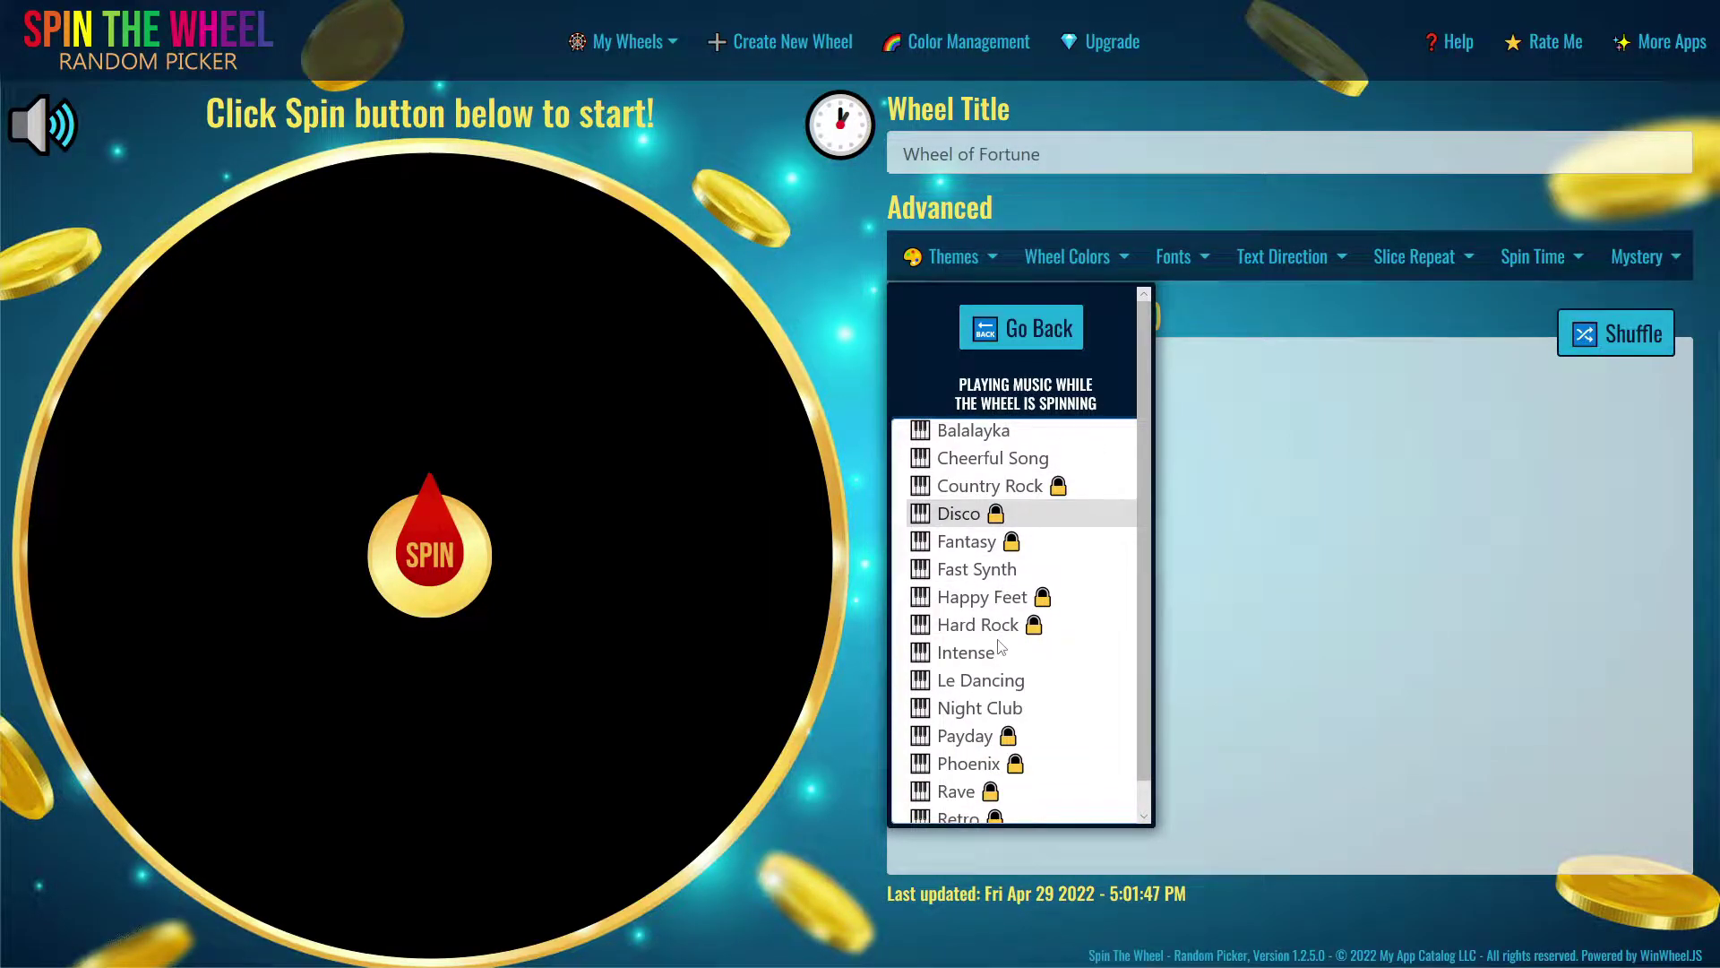
{"action": "left_click", "coordinate": [1002, 686]}
{"action": "scroll", "coordinate": [1060, 659], "scroll_direction": "up", "scroll_amount": 3}
{"action": "left_click", "coordinate": [985, 441]}
{"action": "scroll", "coordinate": [963, 573], "scroll_direction": "down", "scroll_amount": 3}
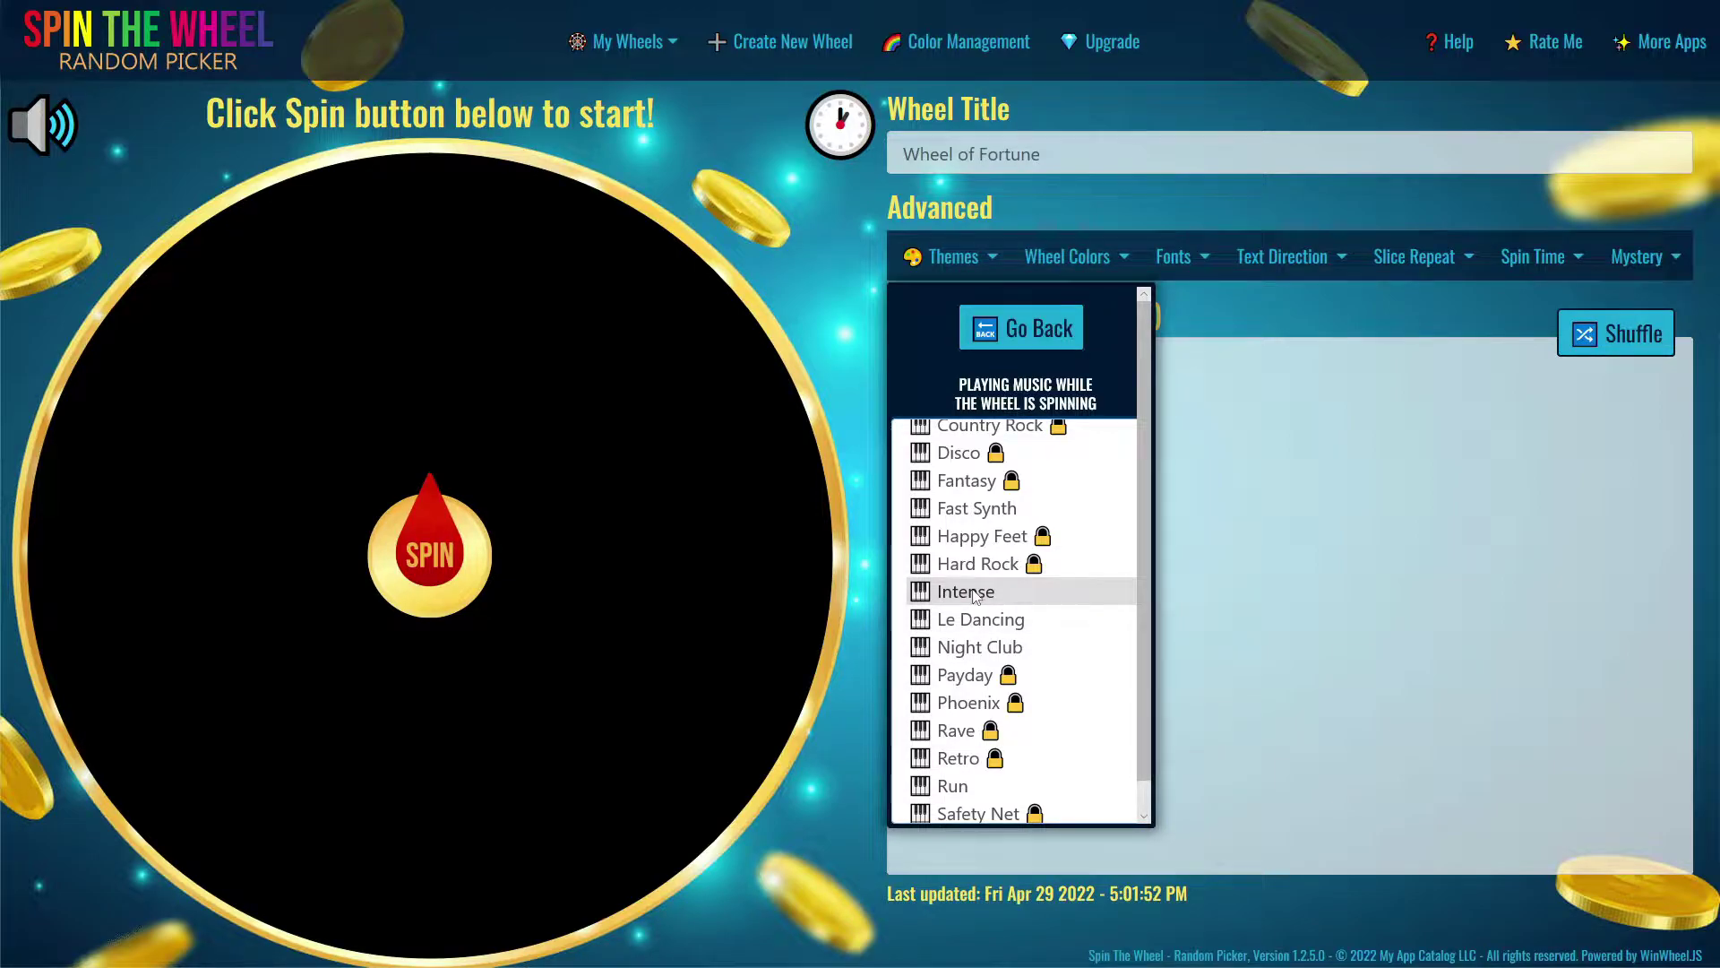
{"action": "left_click", "coordinate": [975, 596]}
{"action": "left_click", "coordinate": [1022, 330]}
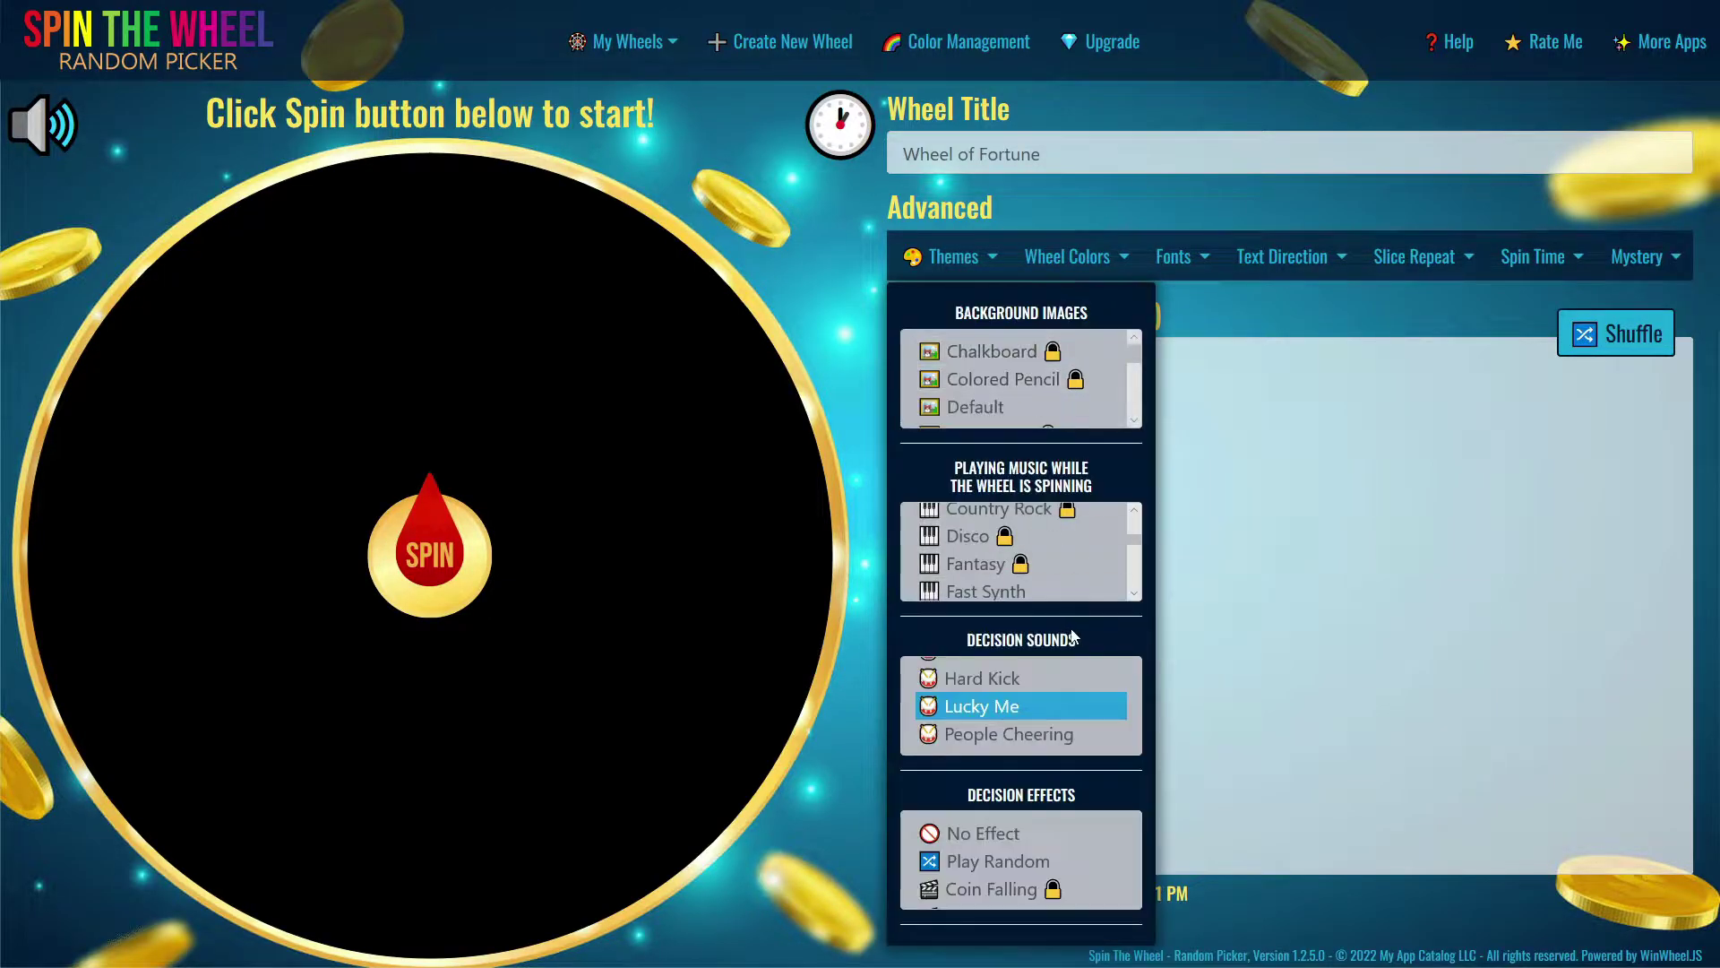
- Review the full spinning music list again to check the selected track, and go back to the theme settings
{"action": "scroll", "coordinate": [1051, 558], "scroll_direction": "down", "scroll_amount": 5}
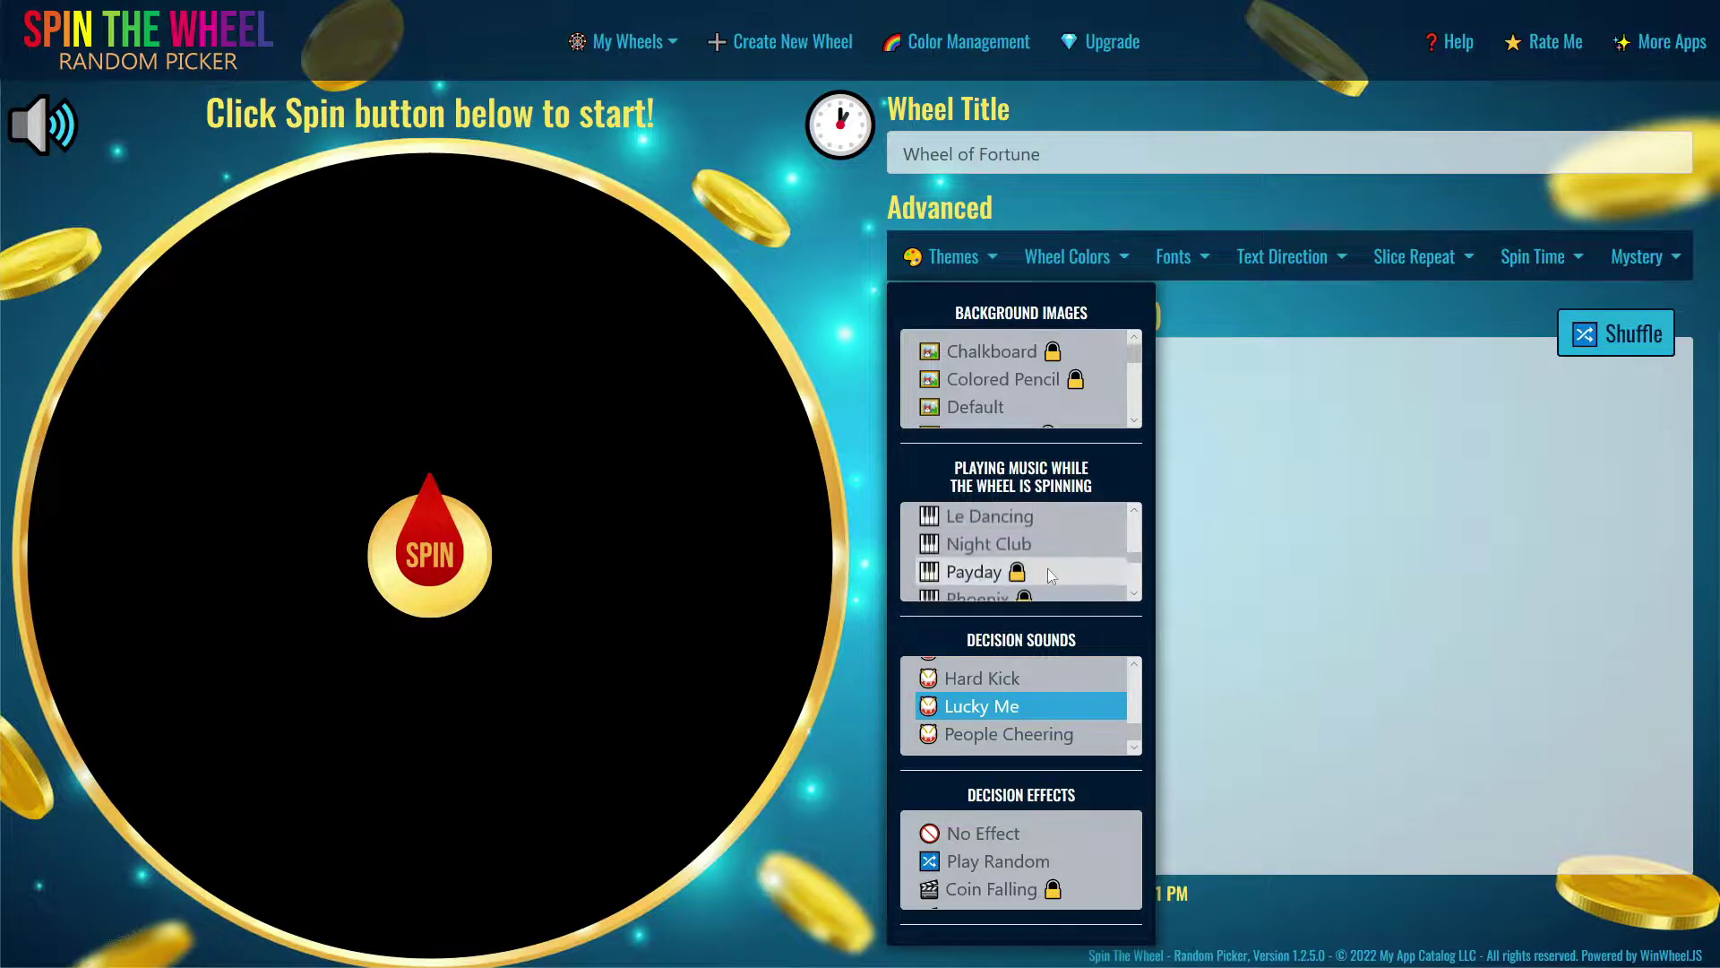
{"action": "left_click", "coordinate": [1015, 534]}
{"action": "scroll", "coordinate": [1016, 654], "scroll_direction": "down", "scroll_amount": 1}
{"action": "scroll", "coordinate": [1057, 609], "scroll_direction": "up", "scroll_amount": 5}
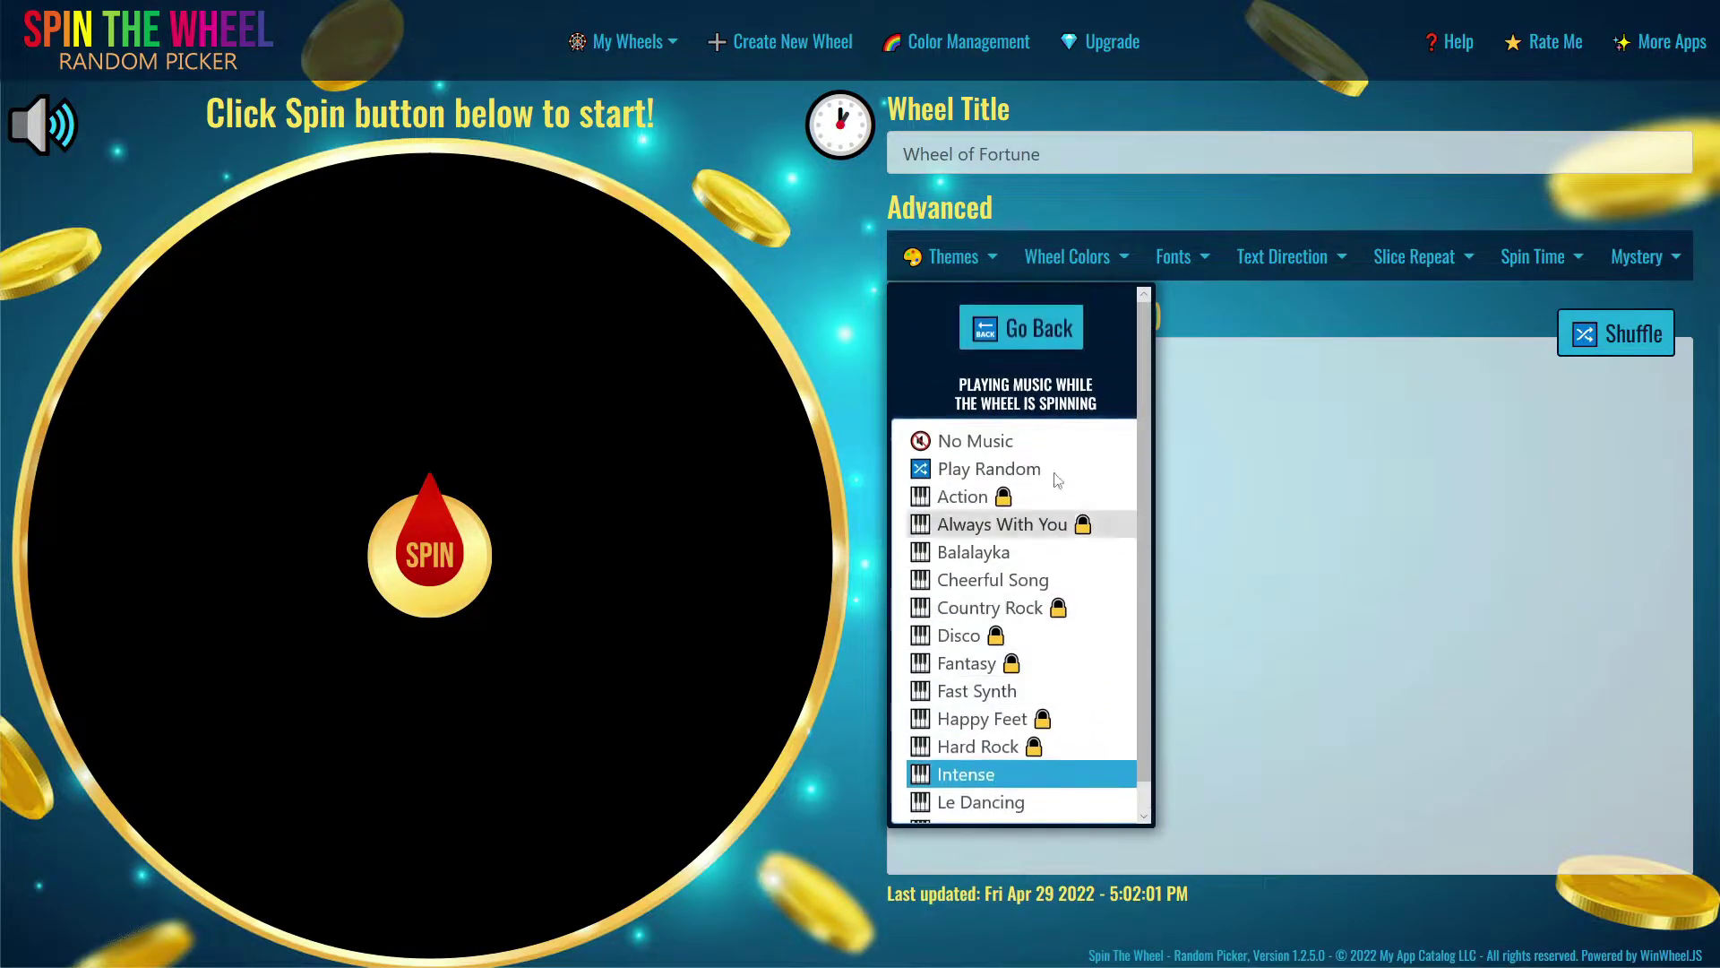
{"action": "left_click", "coordinate": [1021, 328]}
- Open the full list of decision sounds and try Good Result, Hard Kick, Lucky Me, People Cheering and Drum Beat
{"action": "scroll", "coordinate": [1039, 579], "scroll_direction": "down", "scroll_amount": 1}
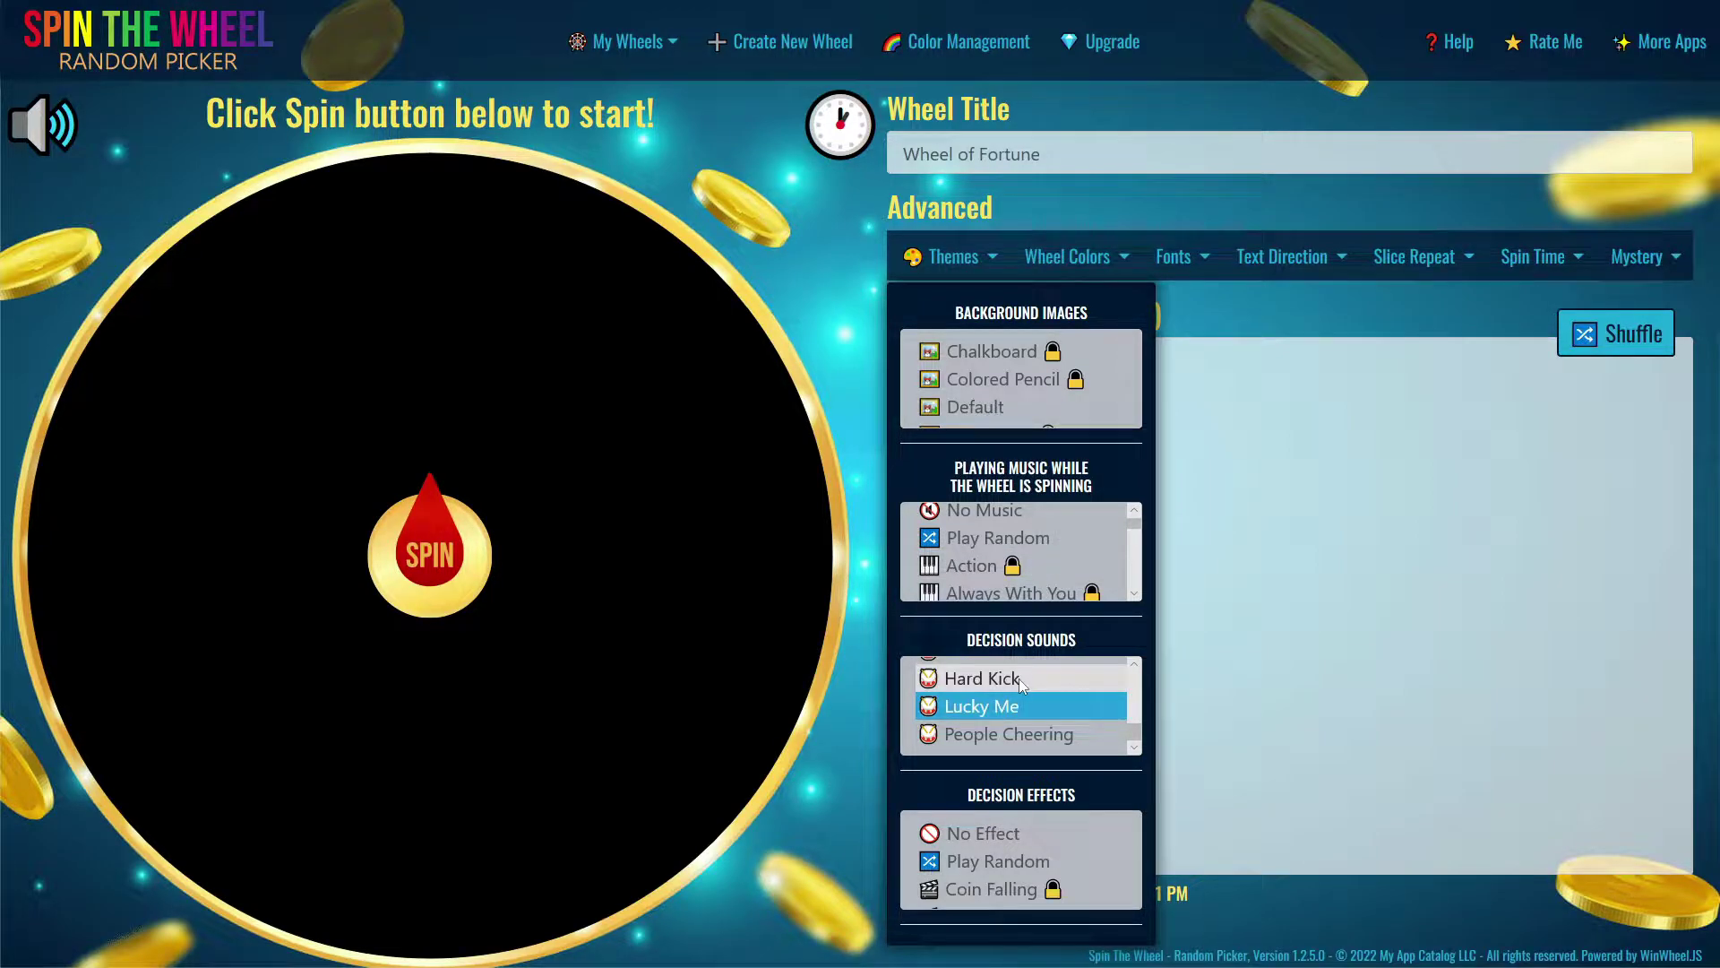
{"action": "left_click", "coordinate": [1134, 753]}
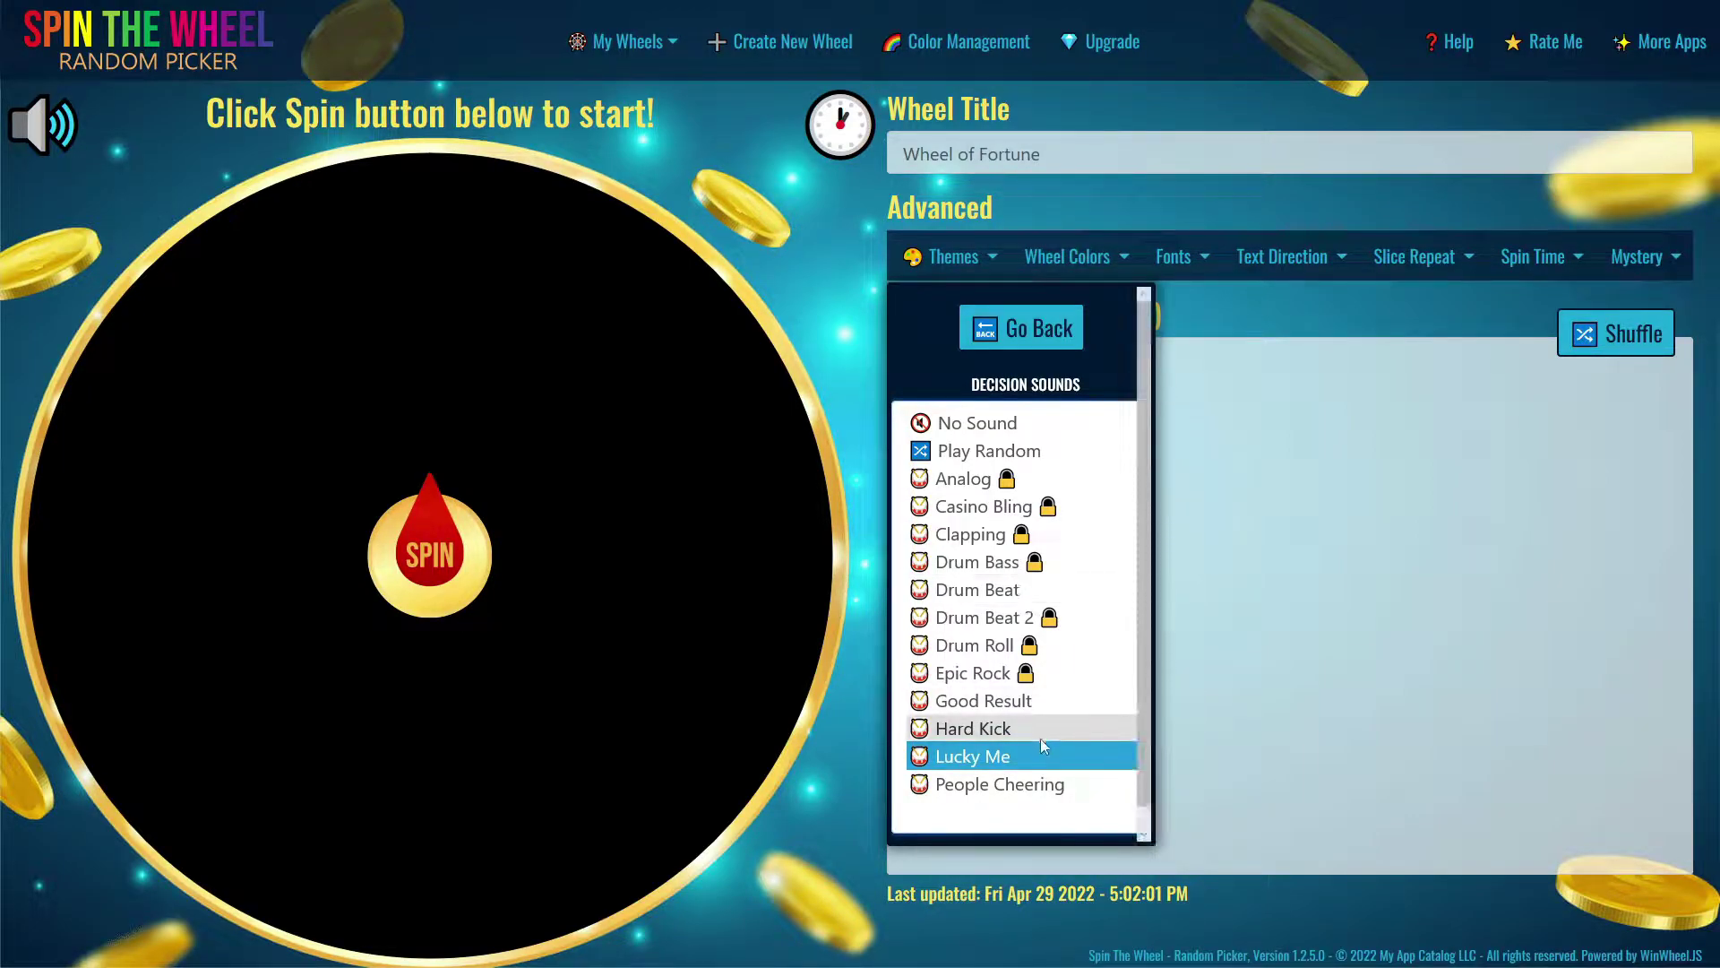
{"action": "left_click", "coordinate": [1028, 712]}
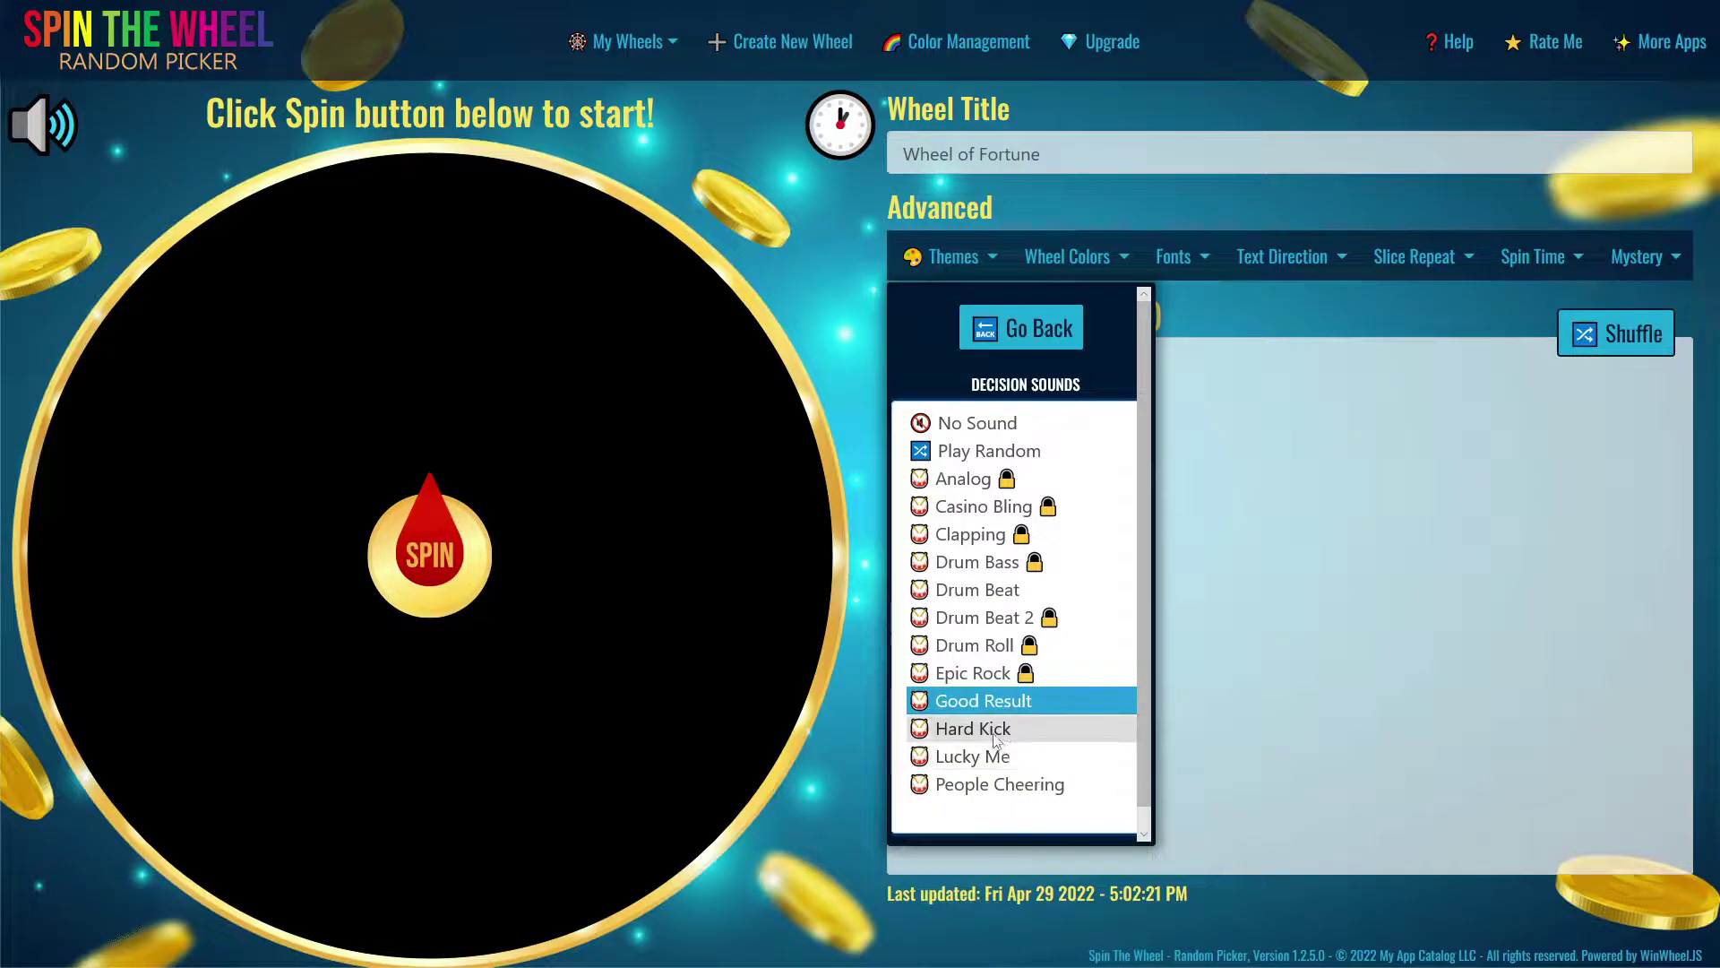
{"action": "left_click", "coordinate": [1003, 730]}
{"action": "left_click", "coordinate": [997, 766]}
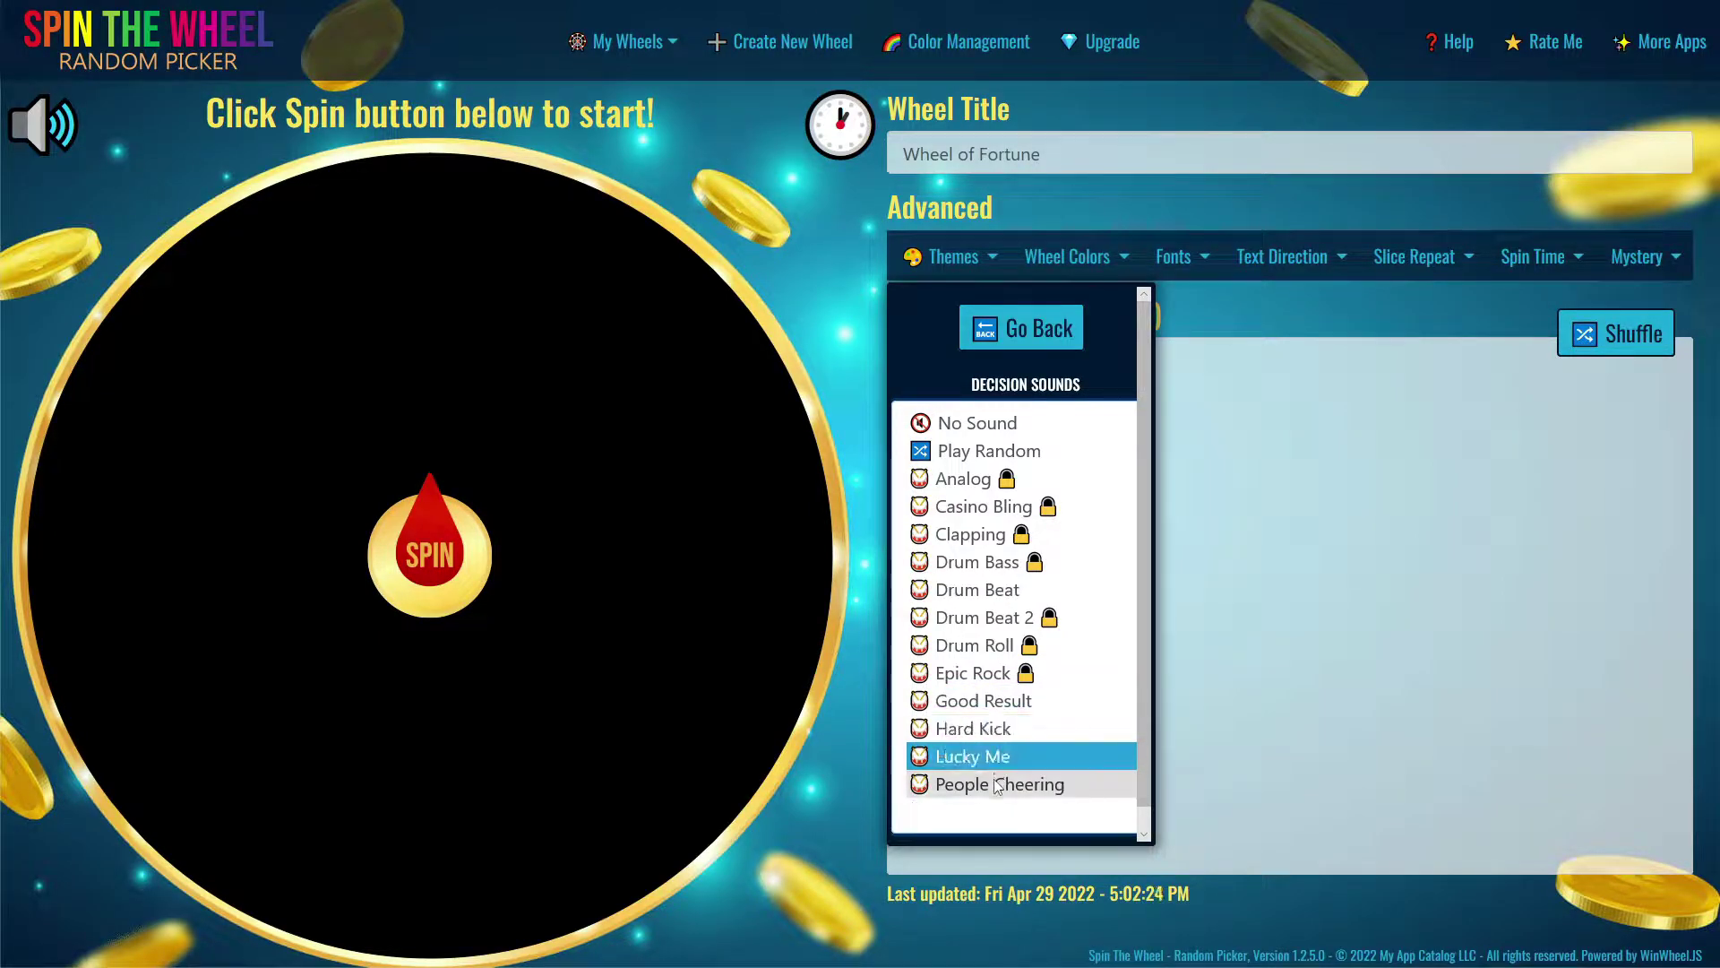
{"action": "left_click", "coordinate": [998, 785]}
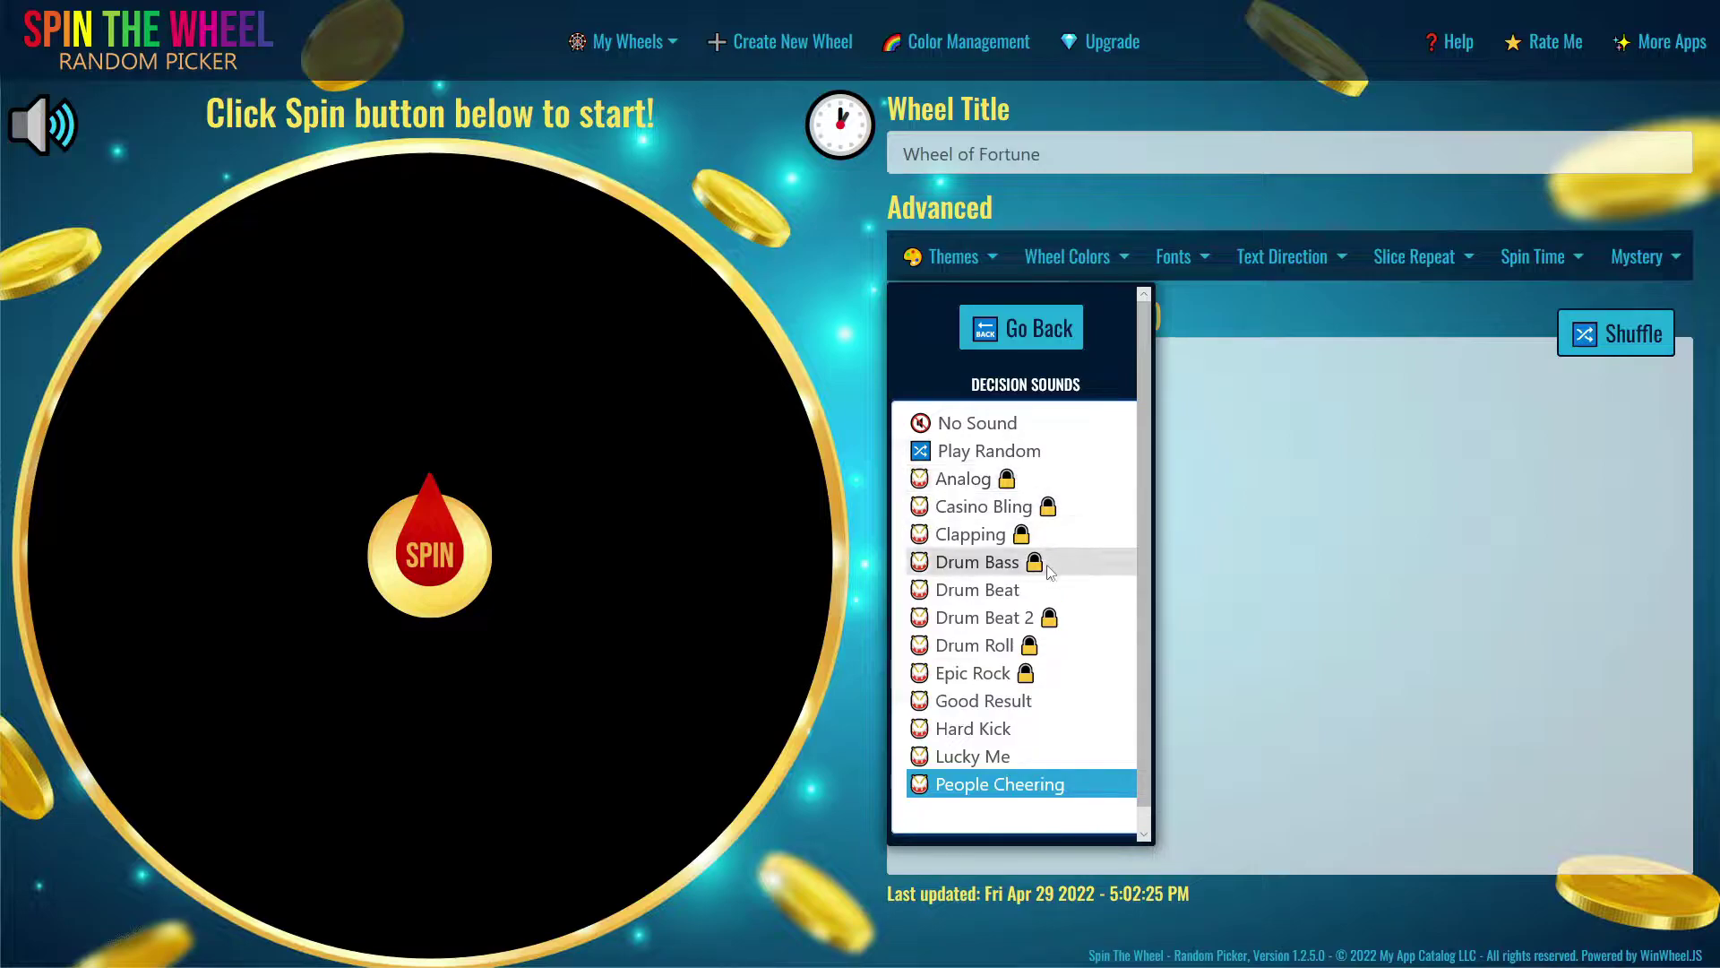
{"action": "left_click", "coordinate": [1045, 615]}
{"action": "left_click", "coordinate": [1045, 596]}
{"action": "left_click", "coordinate": [1002, 733]}
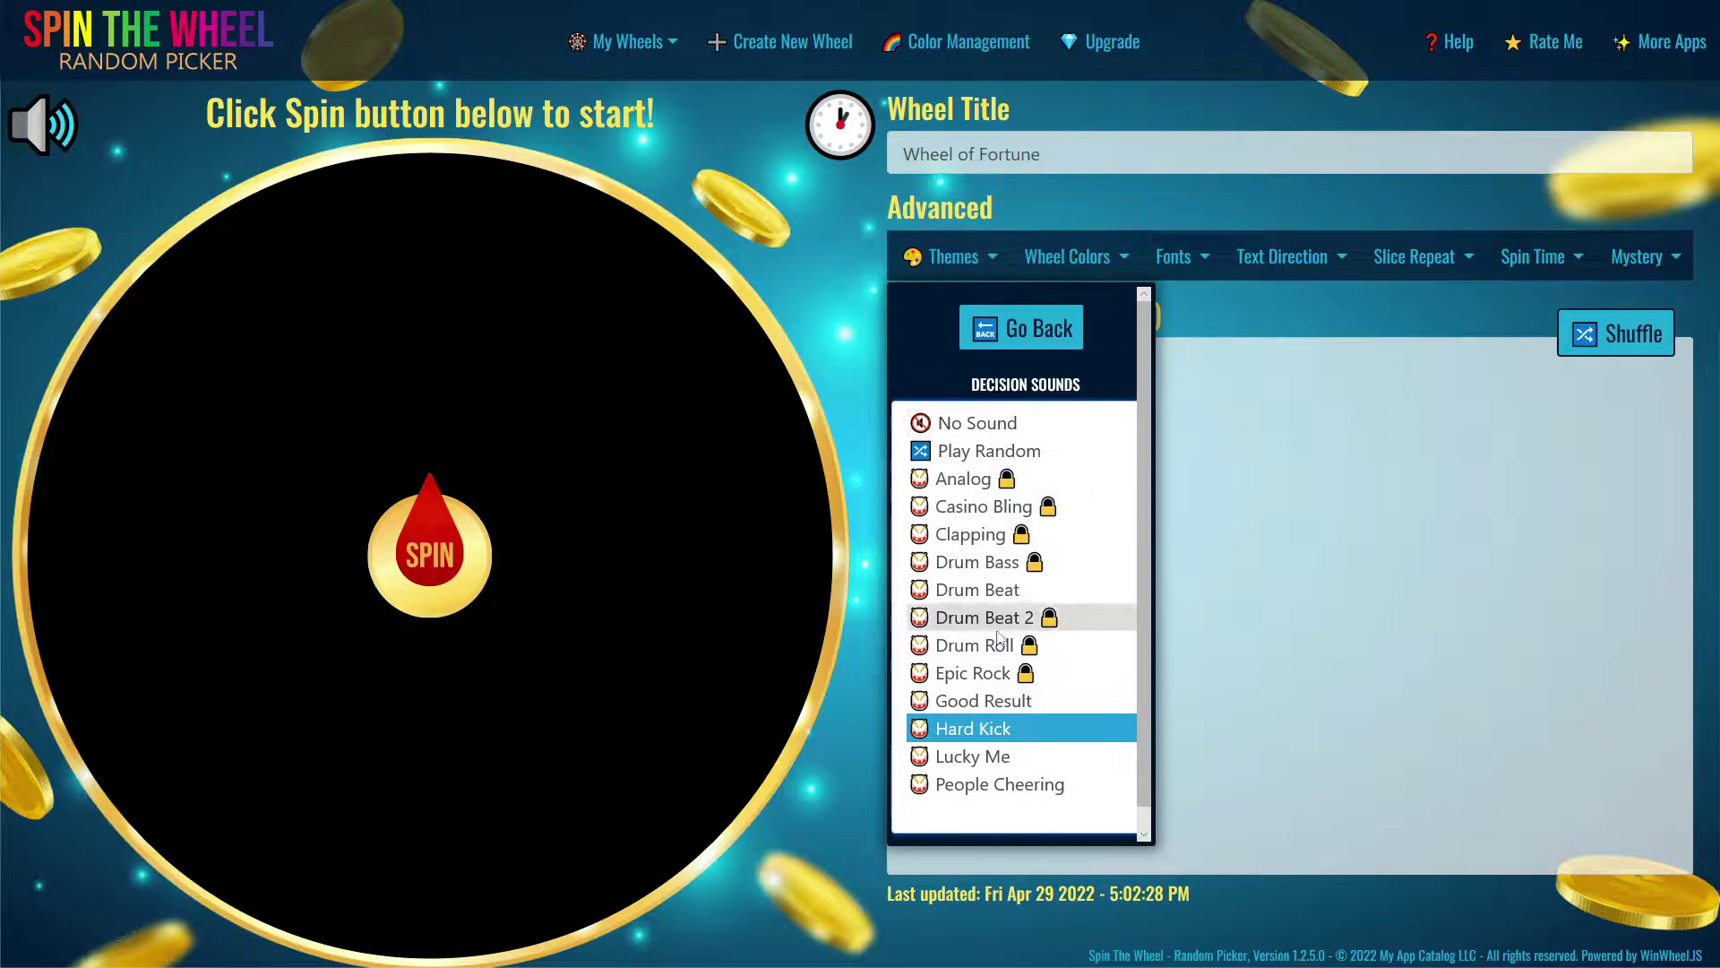
{"action": "left_click", "coordinate": [1020, 700]}
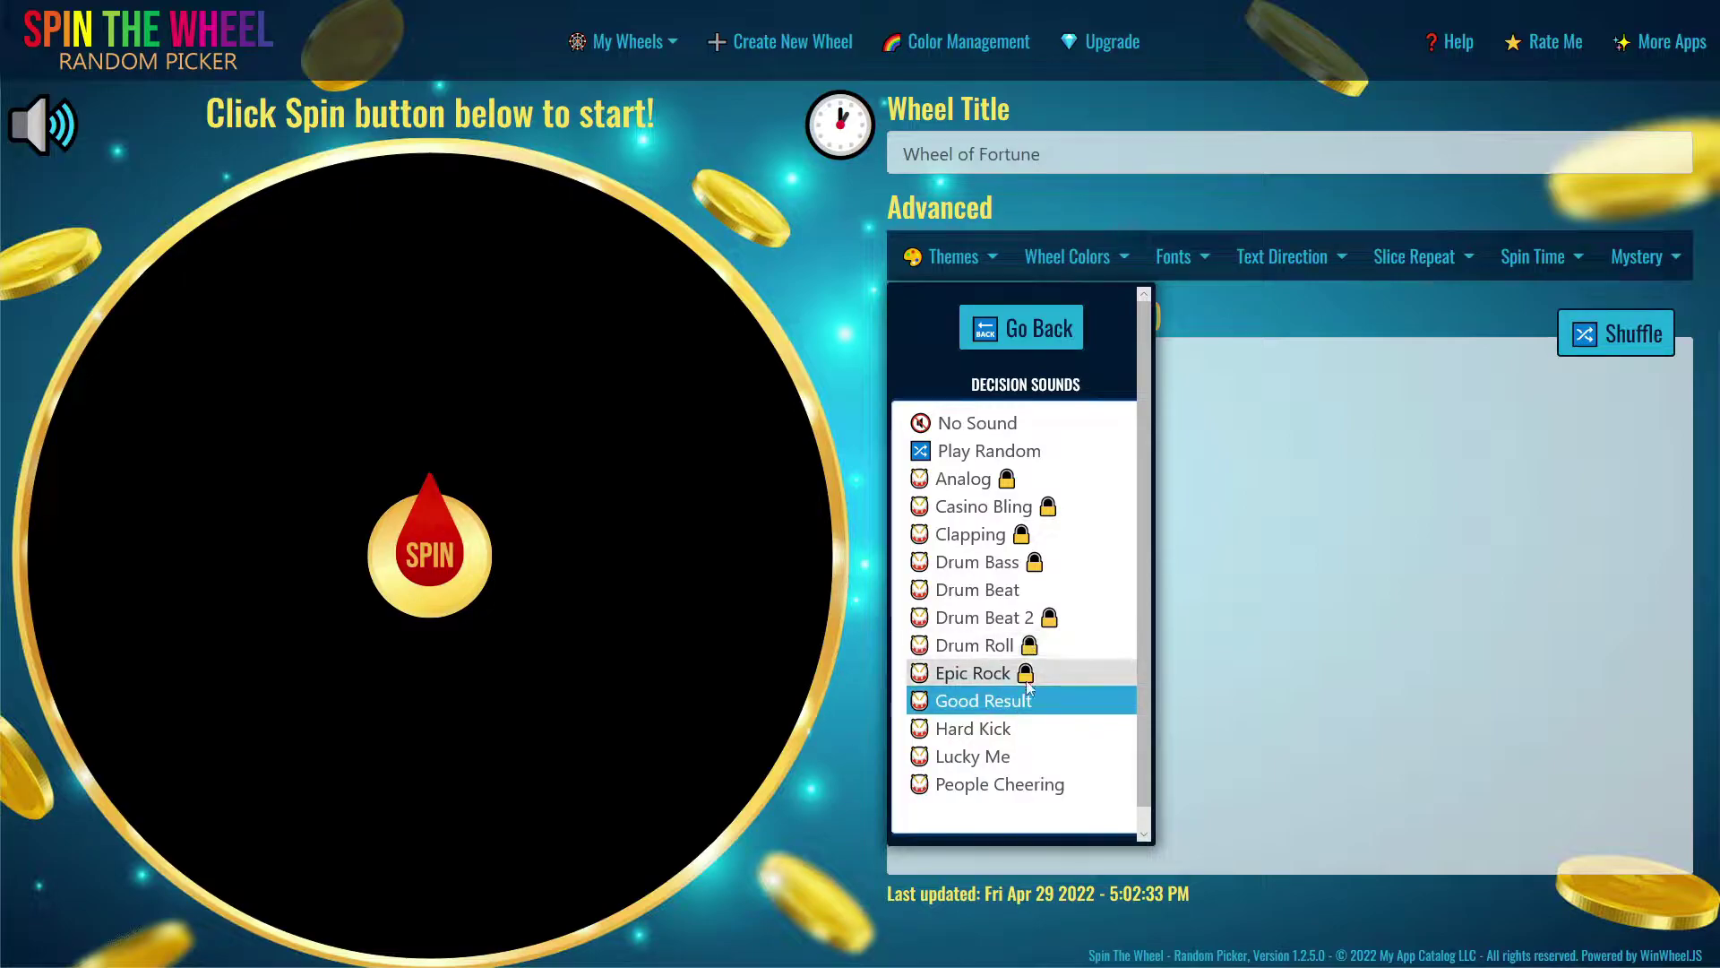
- Try the locked Clapping decision sound, dismiss the purchase window and return to the theme settings
{"action": "left_click", "coordinate": [997, 542]}
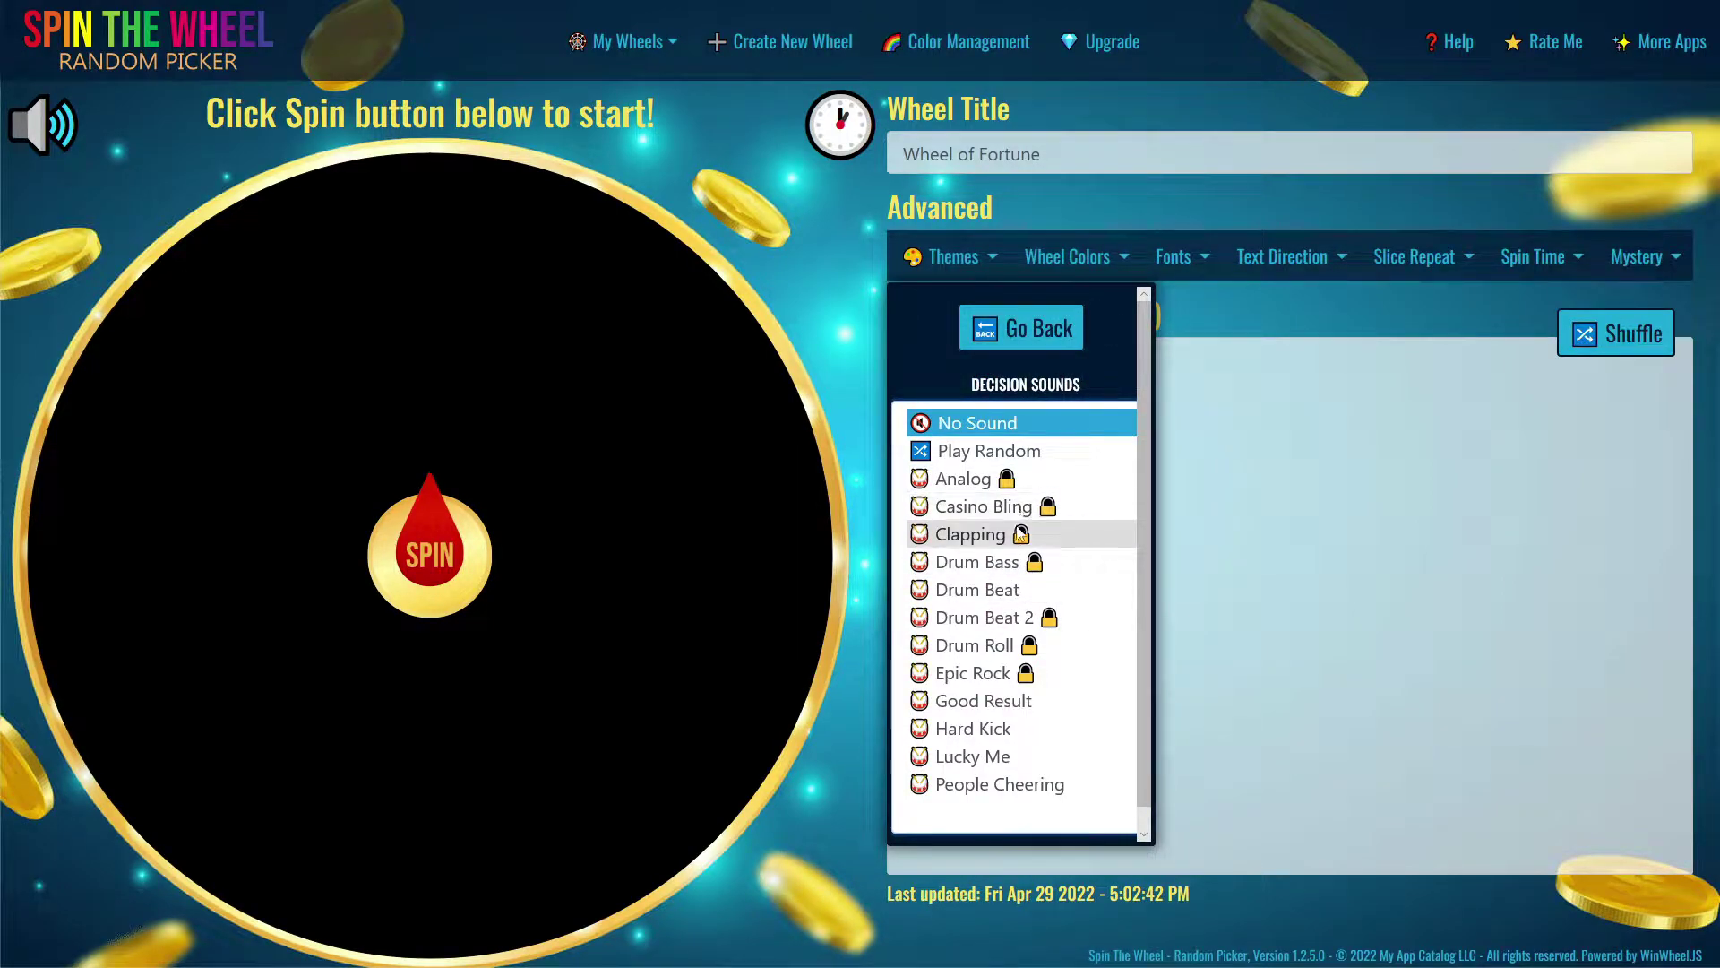
{"action": "left_click", "coordinate": [1035, 537]}
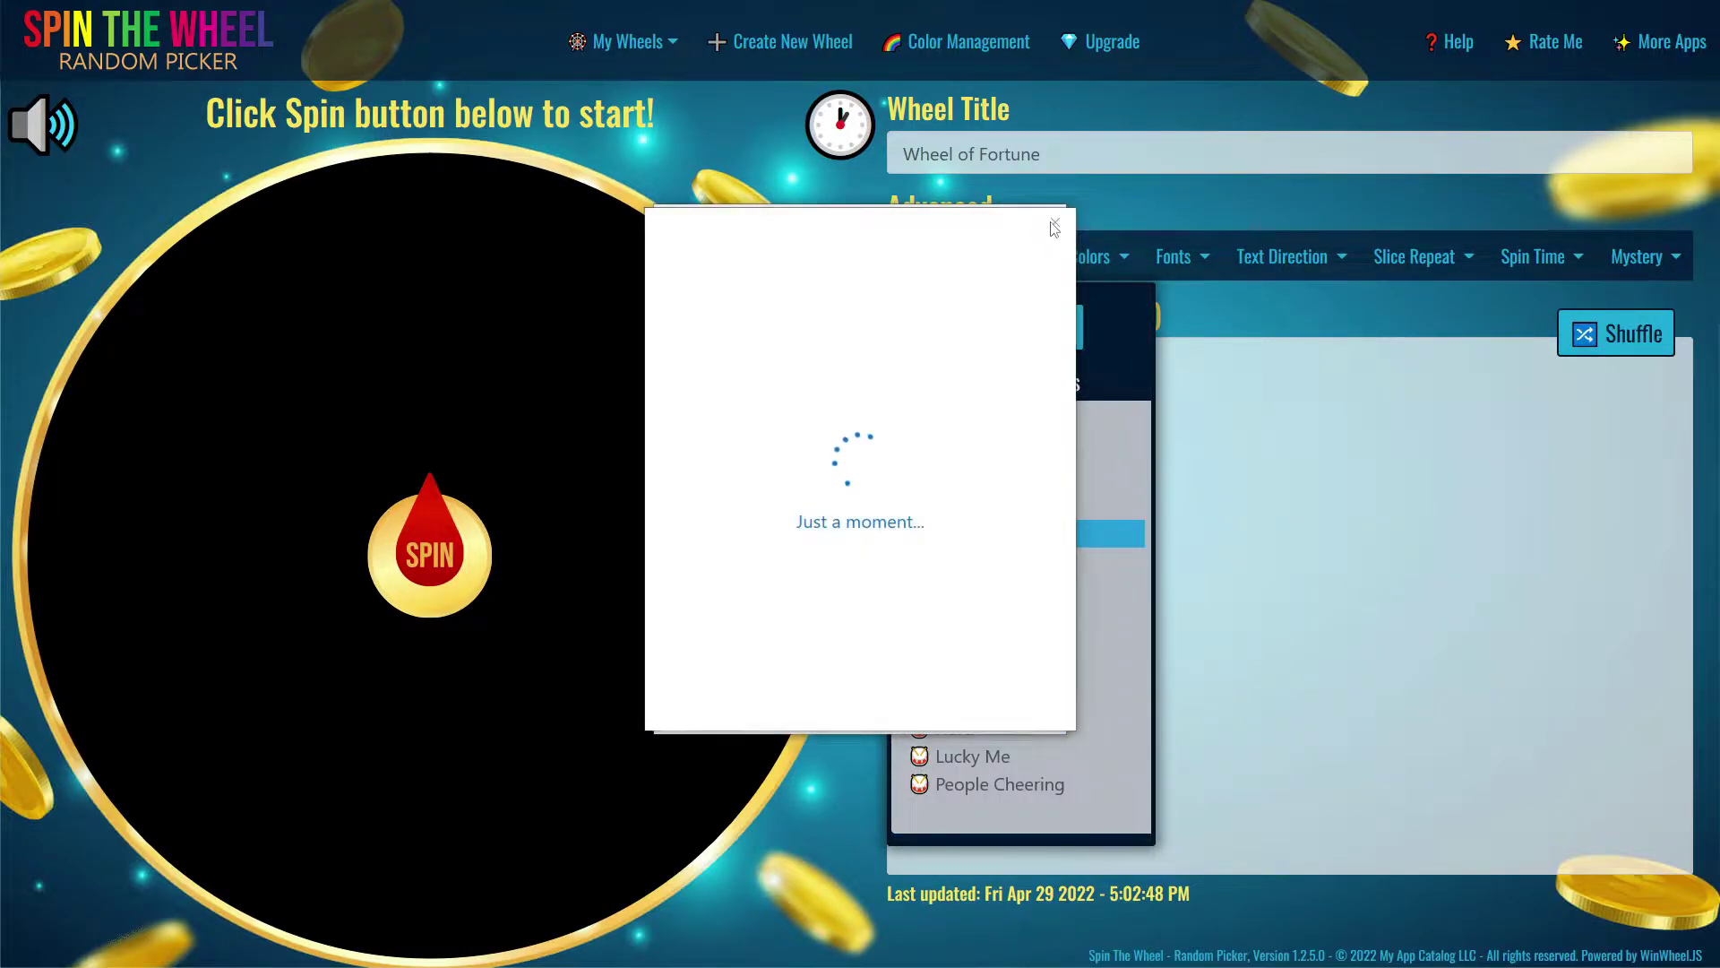
{"action": "left_click", "coordinate": [1055, 371]}
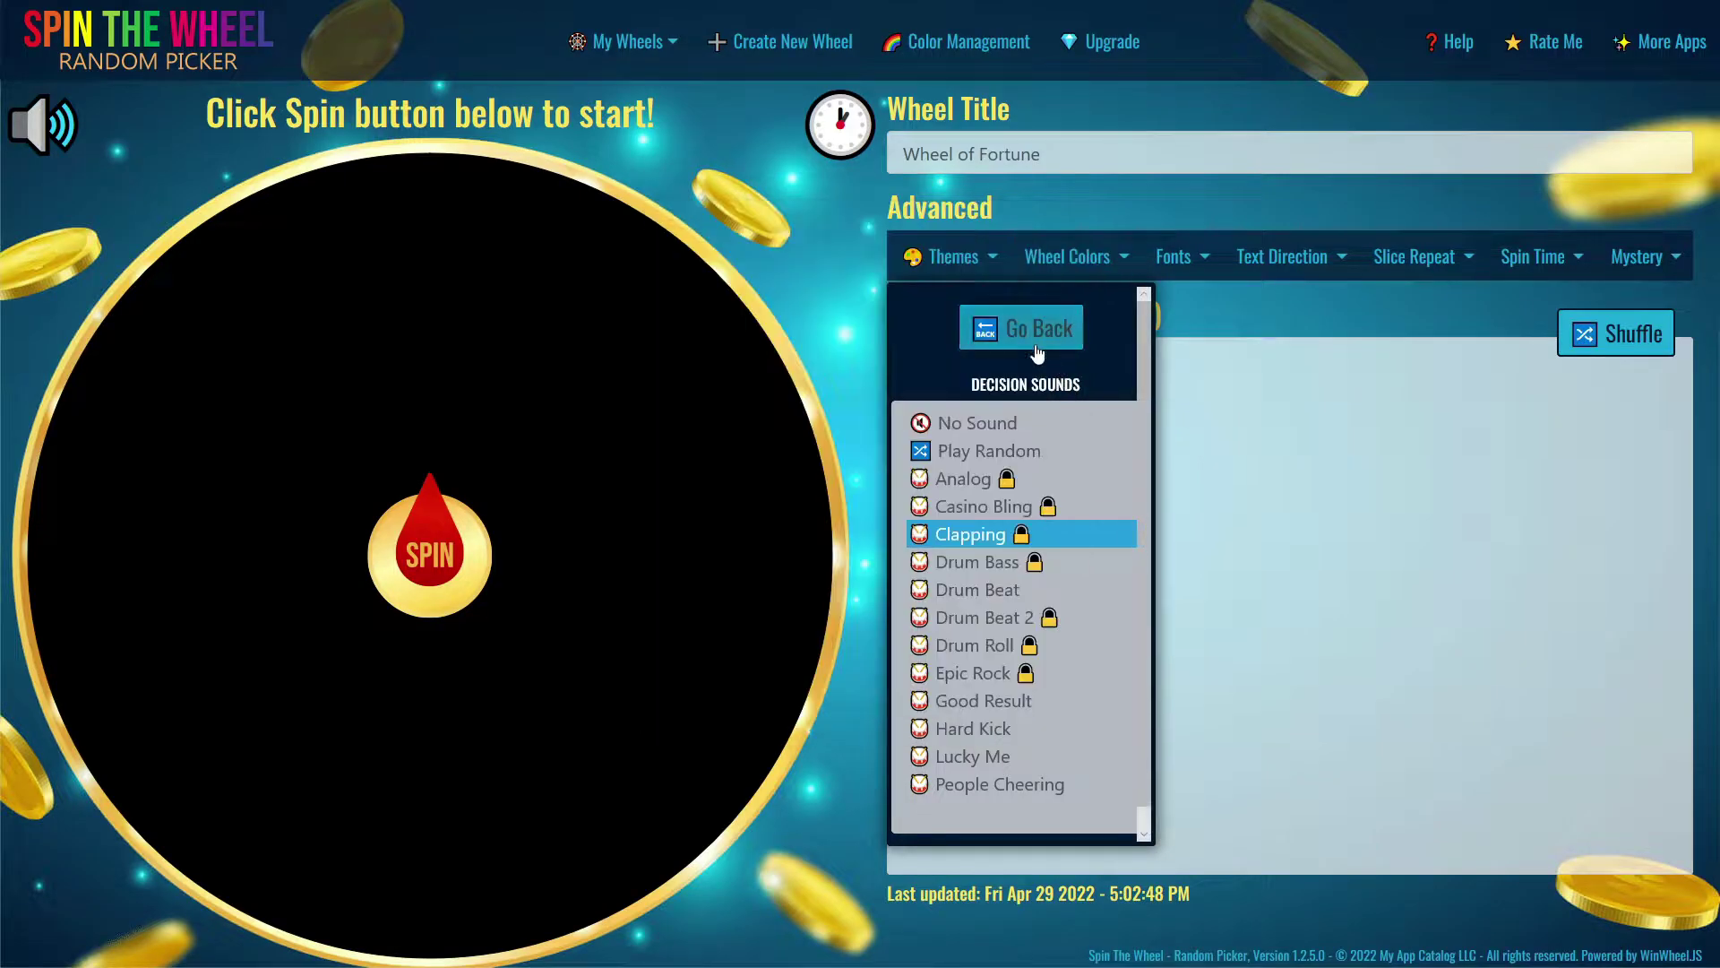
{"action": "scroll", "coordinate": [1104, 713], "scroll_direction": "down", "scroll_amount": 5}
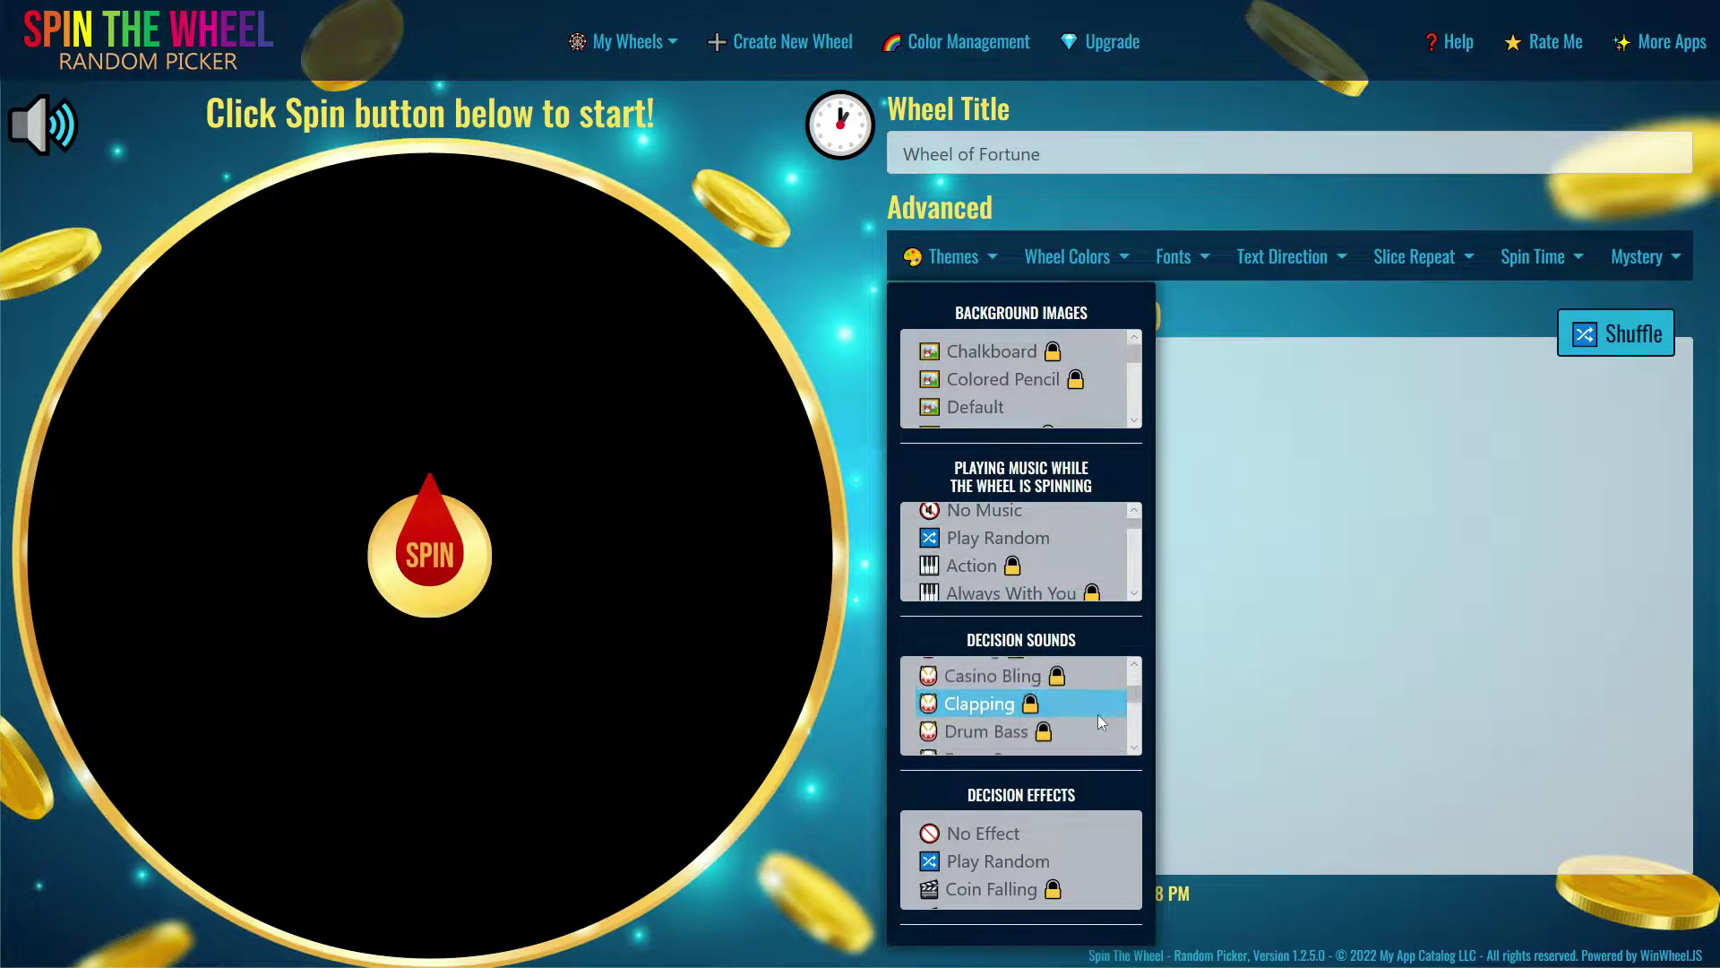
- Set the decision sound to Good Result from the full list and return to the theme settings
{"action": "left_click", "coordinate": [1032, 697]}
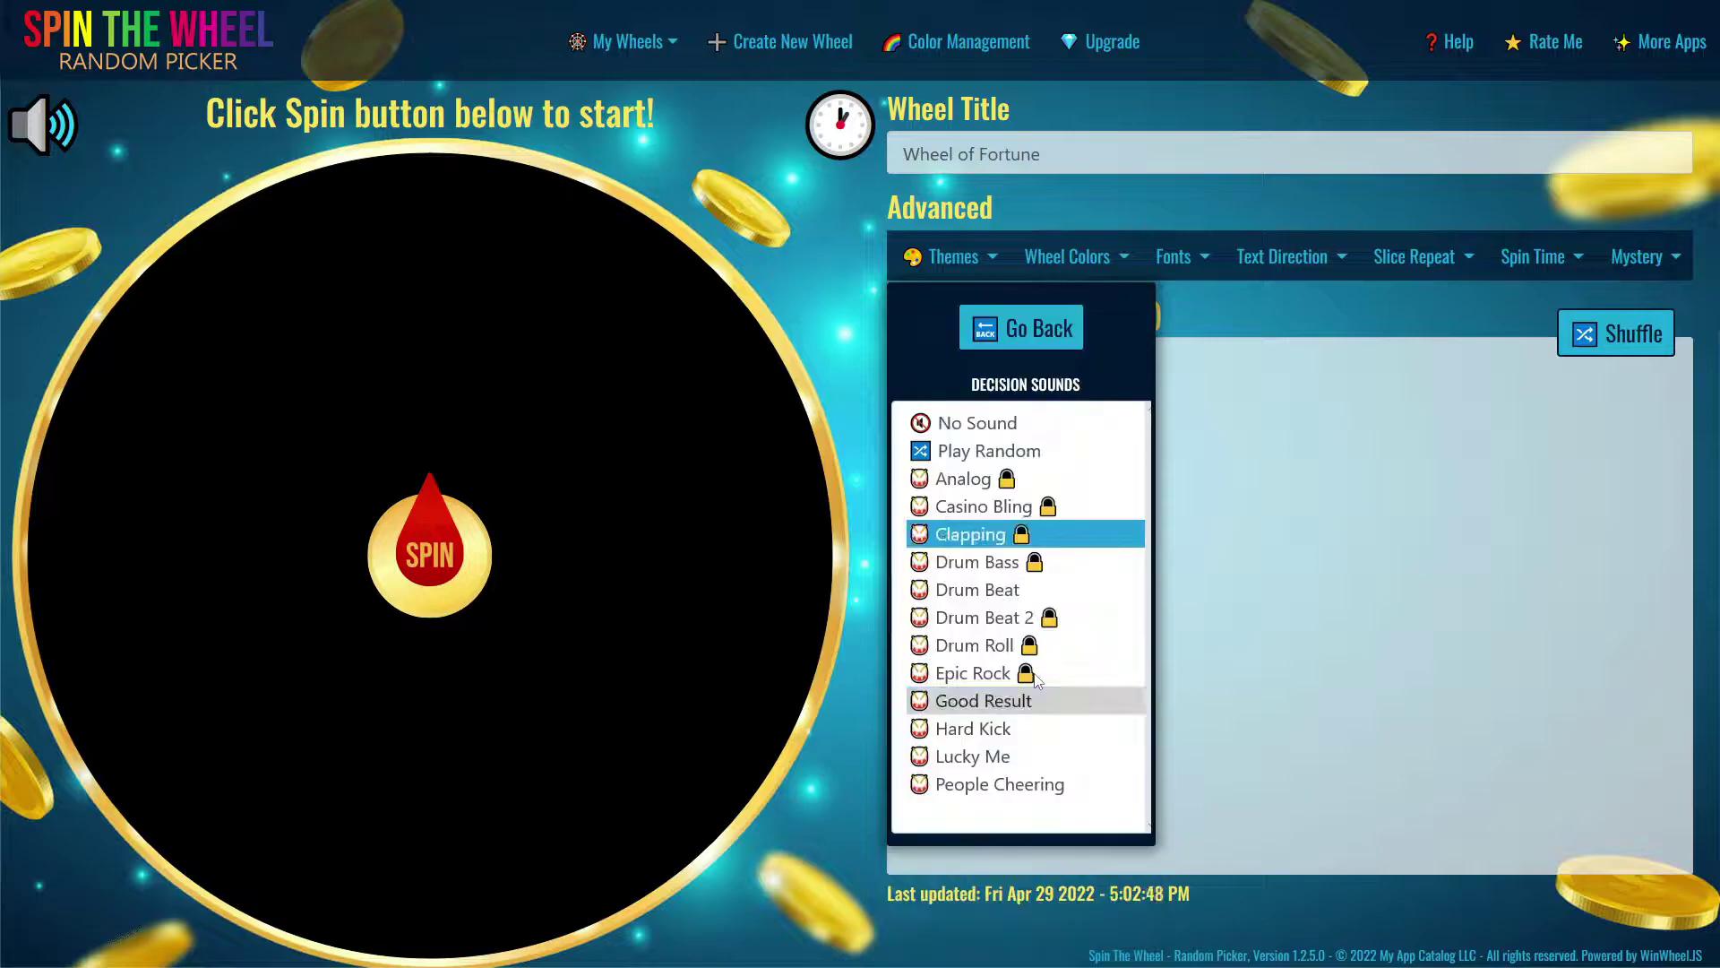
{"action": "left_click", "coordinate": [1016, 701]}
{"action": "scroll", "coordinate": [1069, 697], "scroll_direction": "down", "scroll_amount": 1}
{"action": "scroll", "coordinate": [1094, 831], "scroll_direction": "down", "scroll_amount": 2}
{"action": "scroll", "coordinate": [1071, 848], "scroll_direction": "up", "scroll_amount": 2}
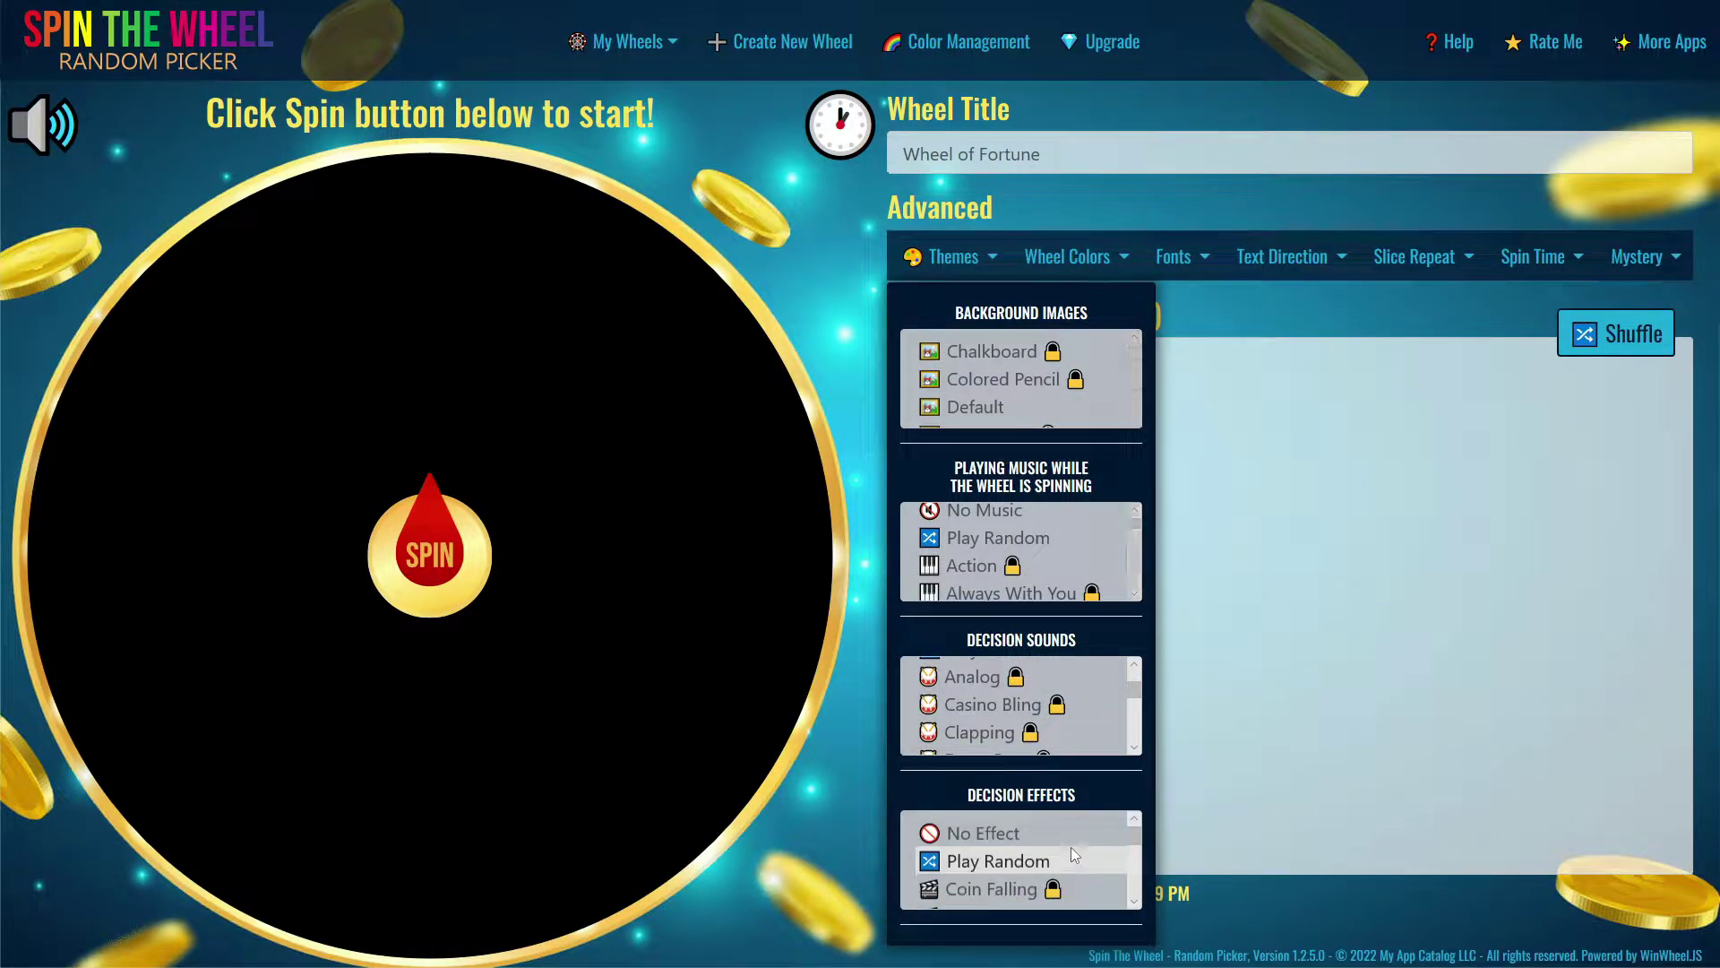
- Set the decision effect to Fireworks 2 from the full list, dismiss its preview and leave the theme settings
{"action": "scroll", "coordinate": [1075, 849], "scroll_direction": "down", "scroll_amount": 2}
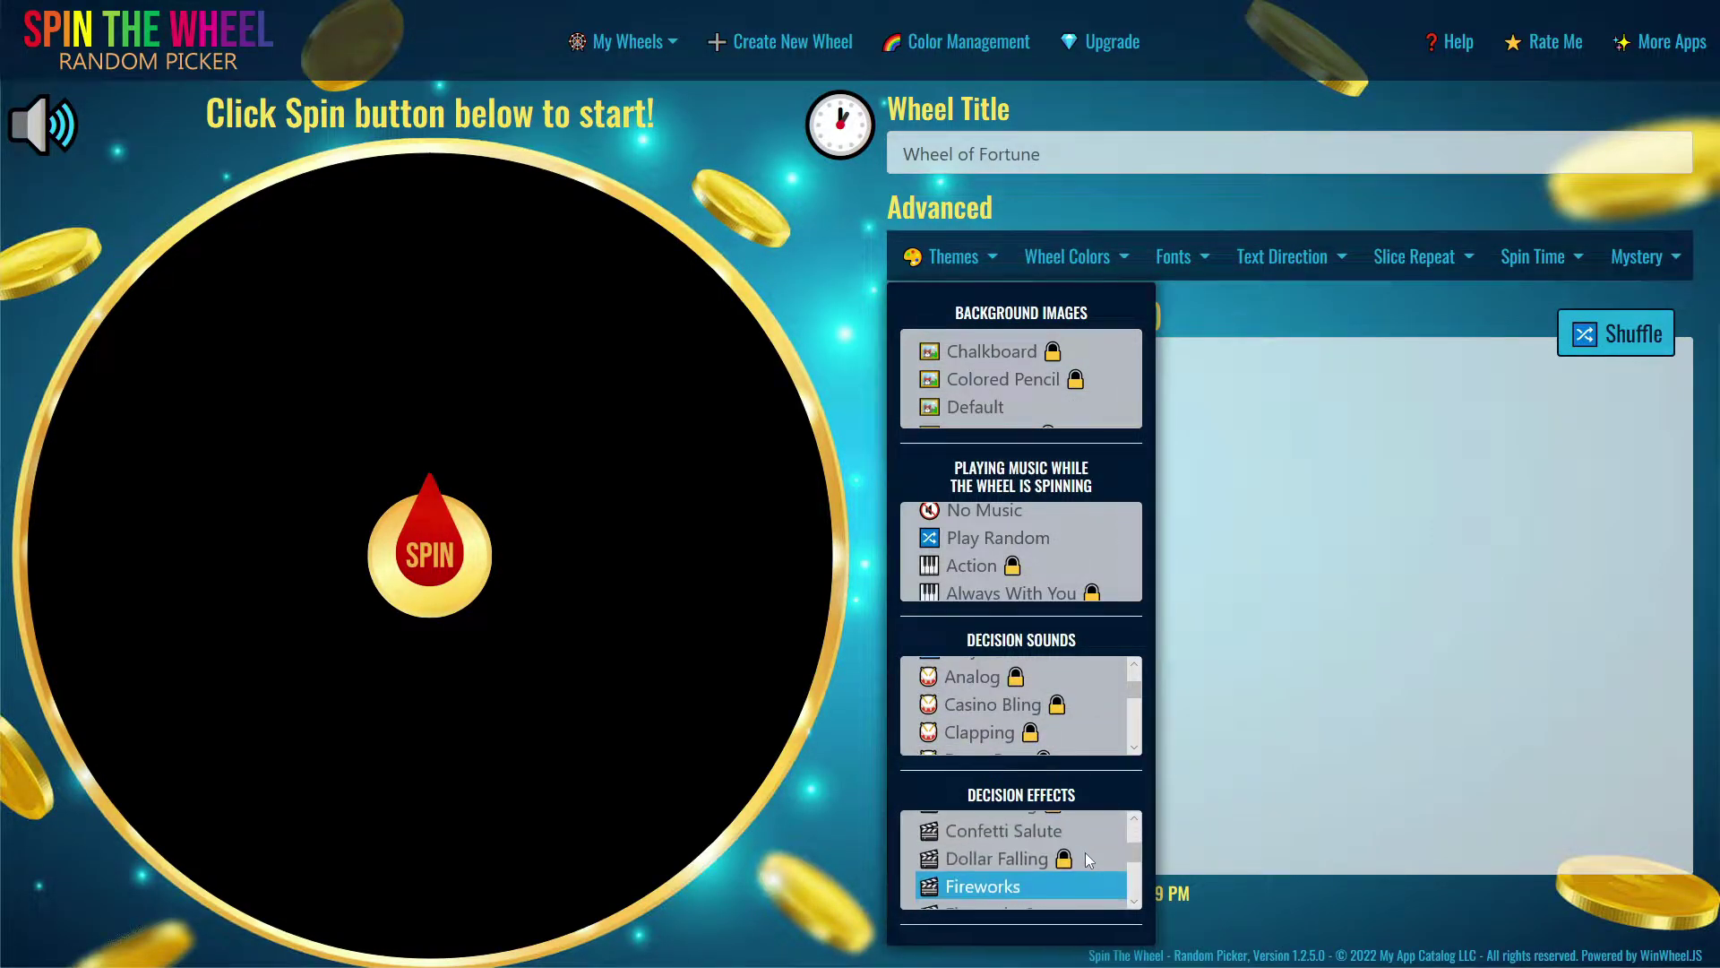
{"action": "left_click", "coordinate": [1139, 861]}
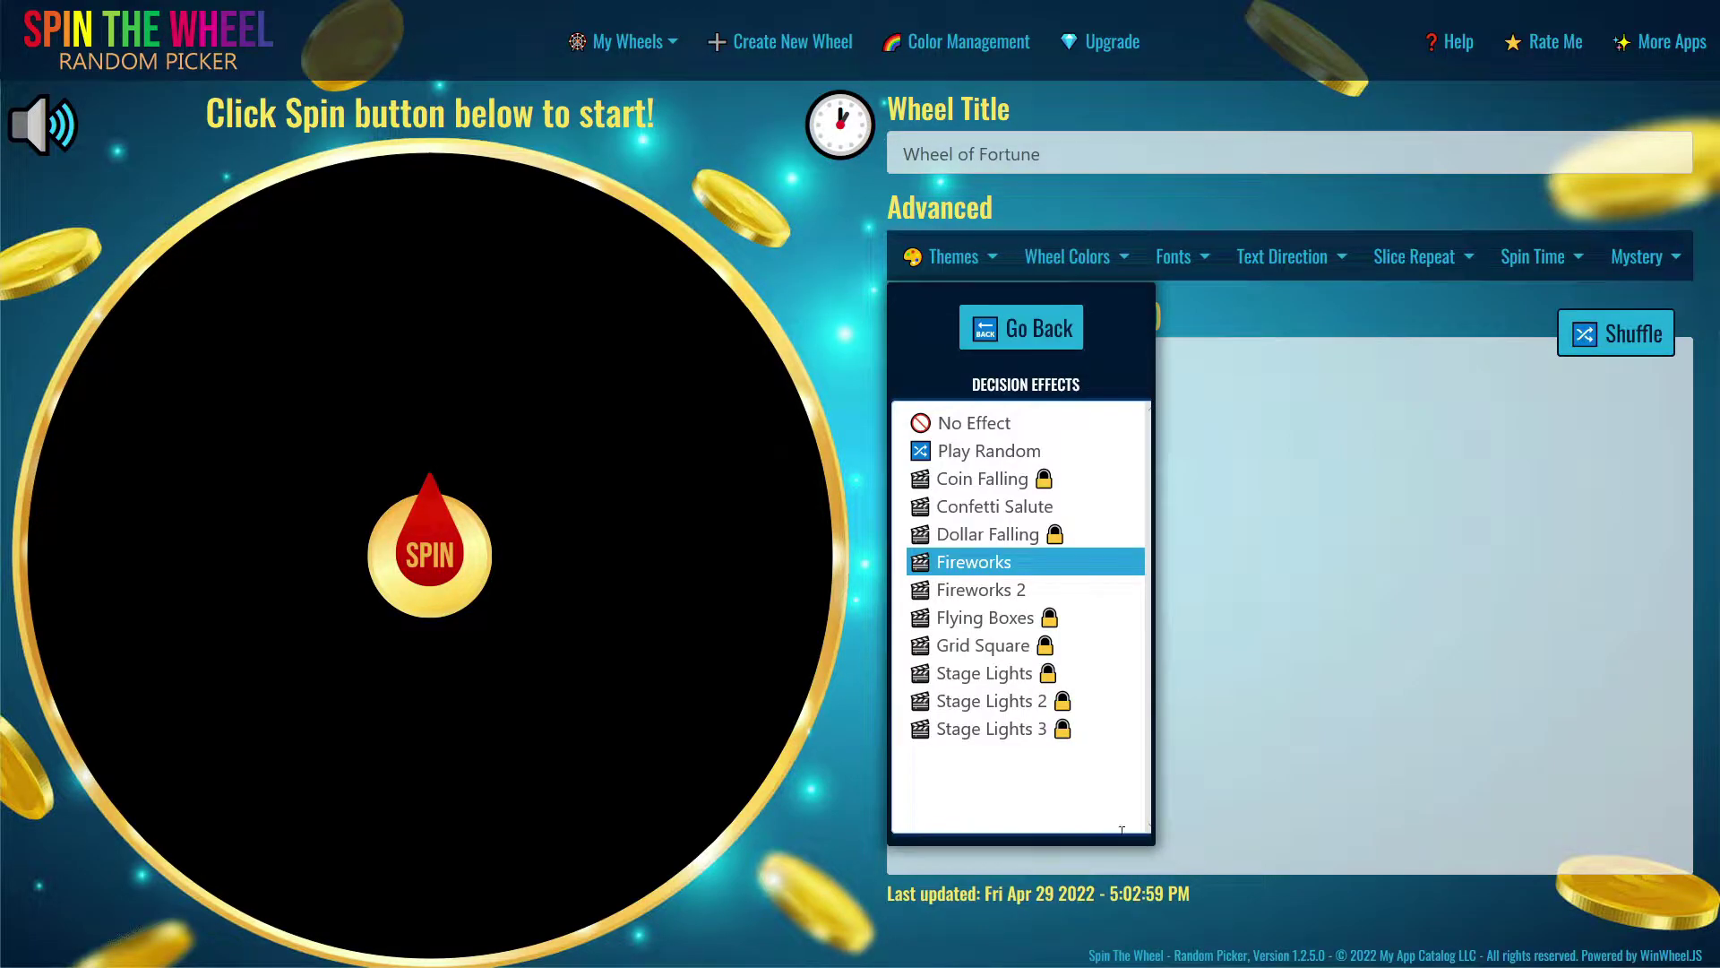
{"action": "left_click", "coordinate": [1048, 590]}
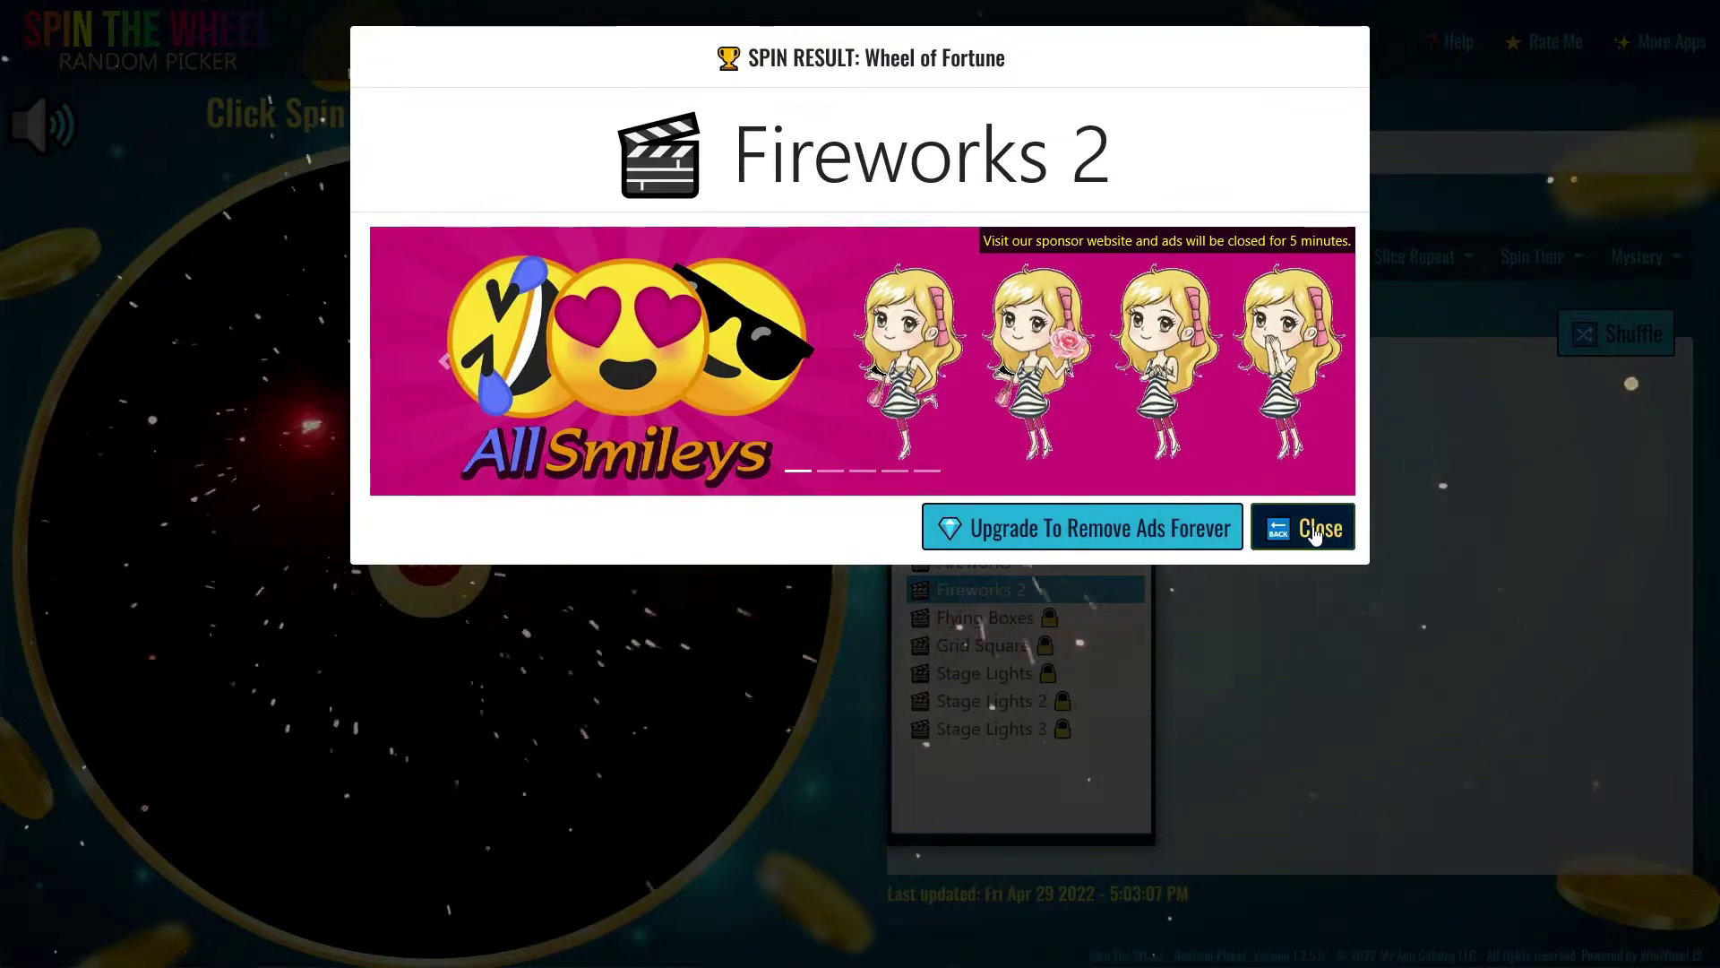
{"action": "left_click", "coordinate": [1315, 532]}
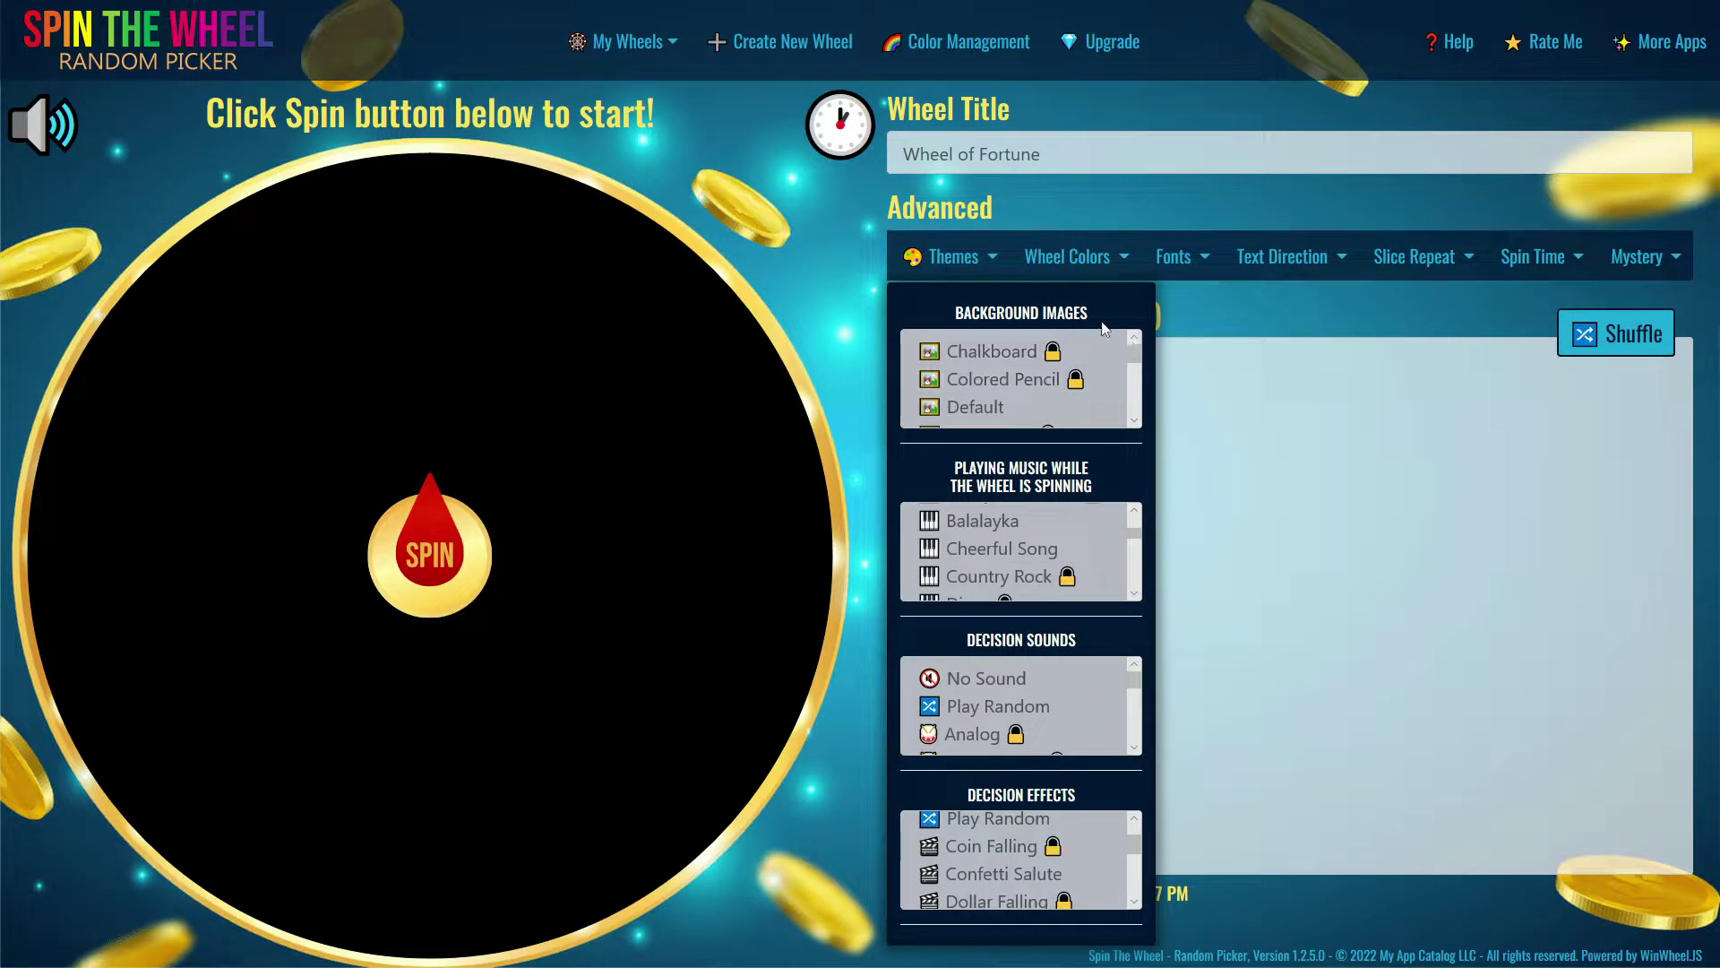
{"action": "left_click", "coordinate": [1183, 385]}
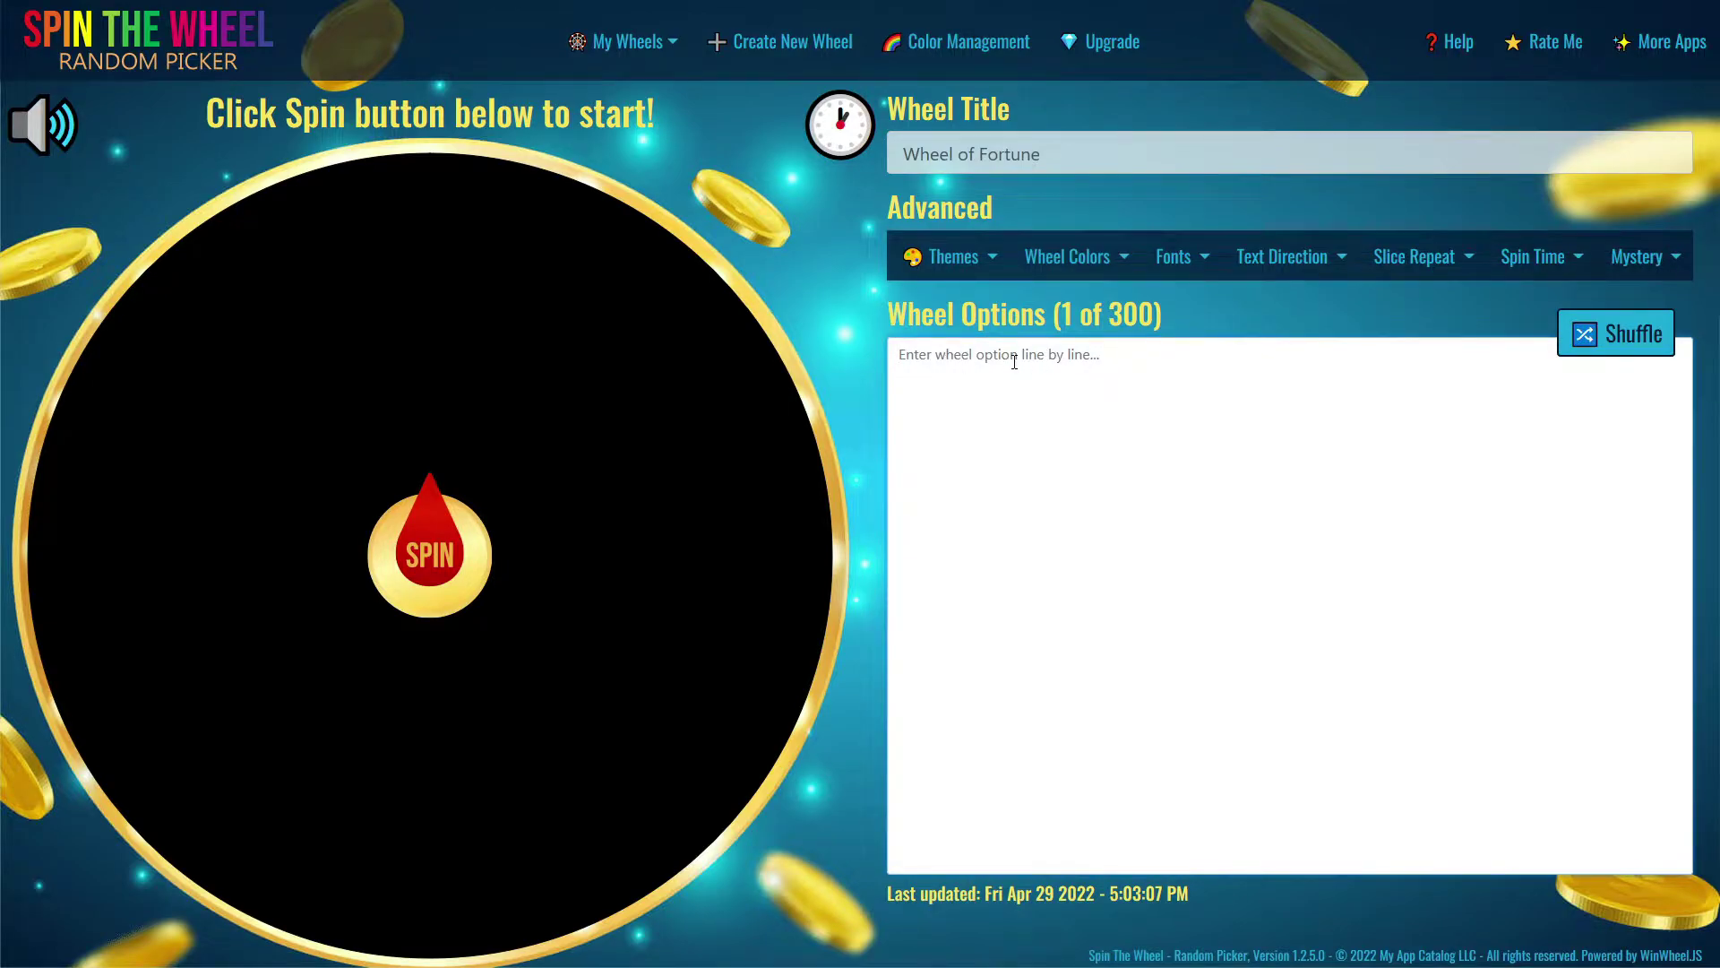
- Try wheel colours including Happy New Year and Merry Christmas, and return to the Wheel of Fortune colours
{"action": "left_click", "coordinate": [1068, 256]}
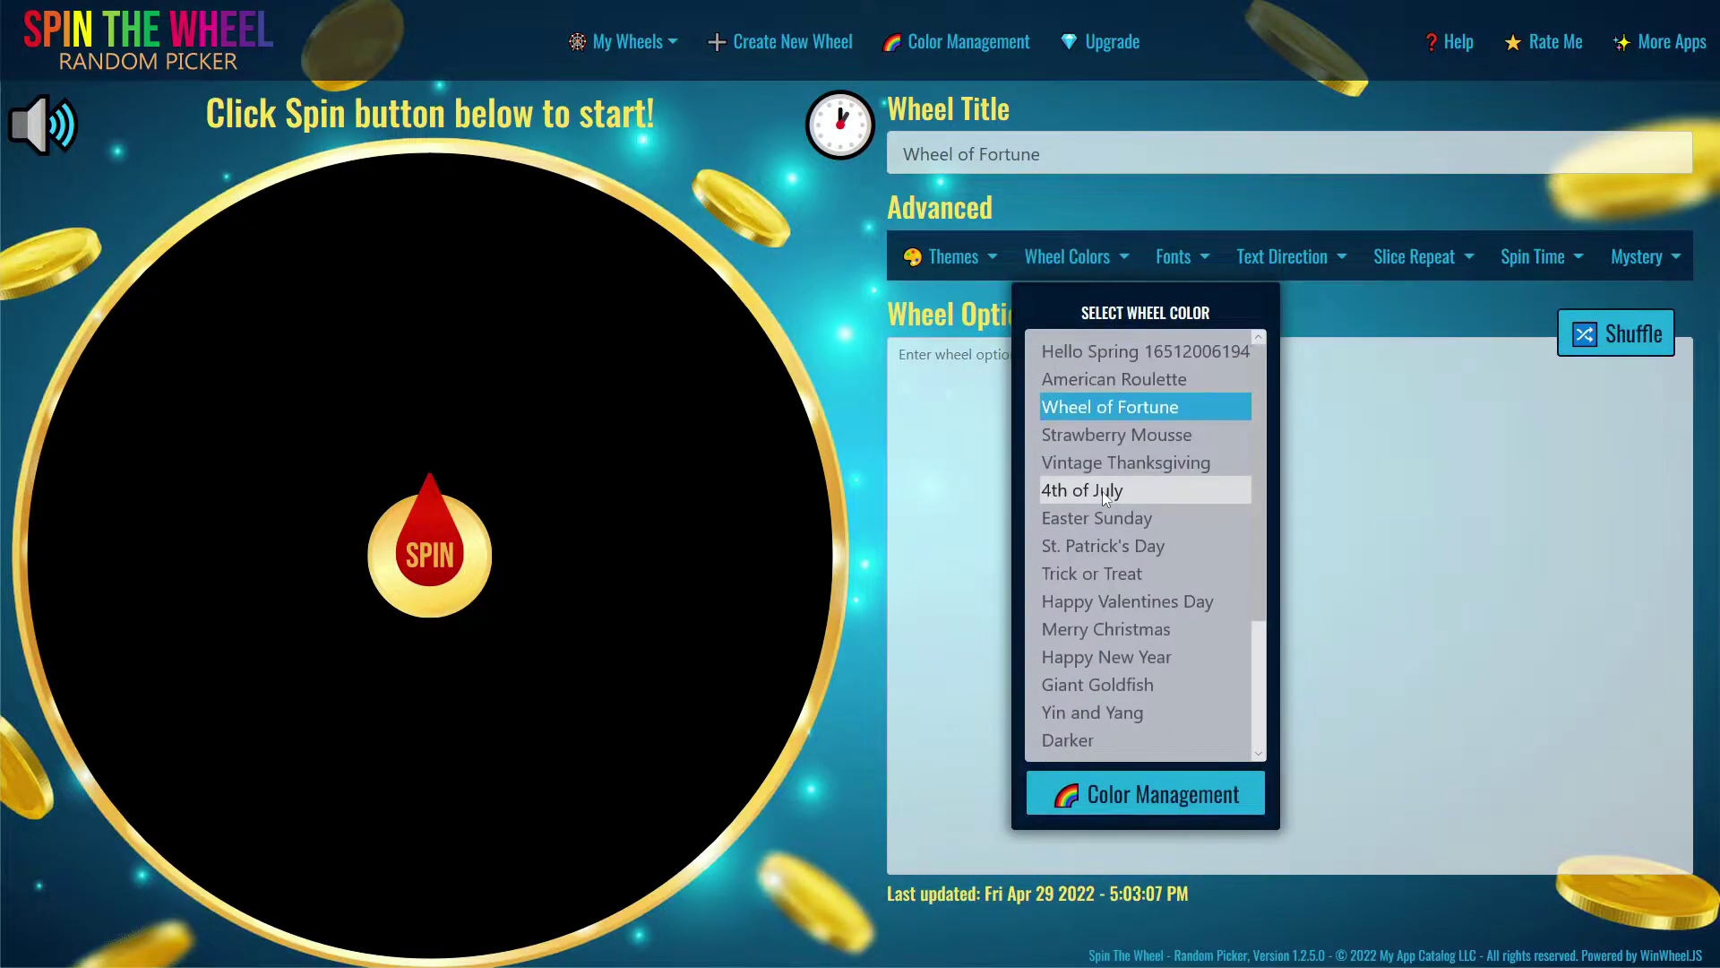
{"action": "scroll", "coordinate": [1102, 490], "scroll_direction": "down", "scroll_amount": 2}
{"action": "left_click", "coordinate": [1103, 462]}
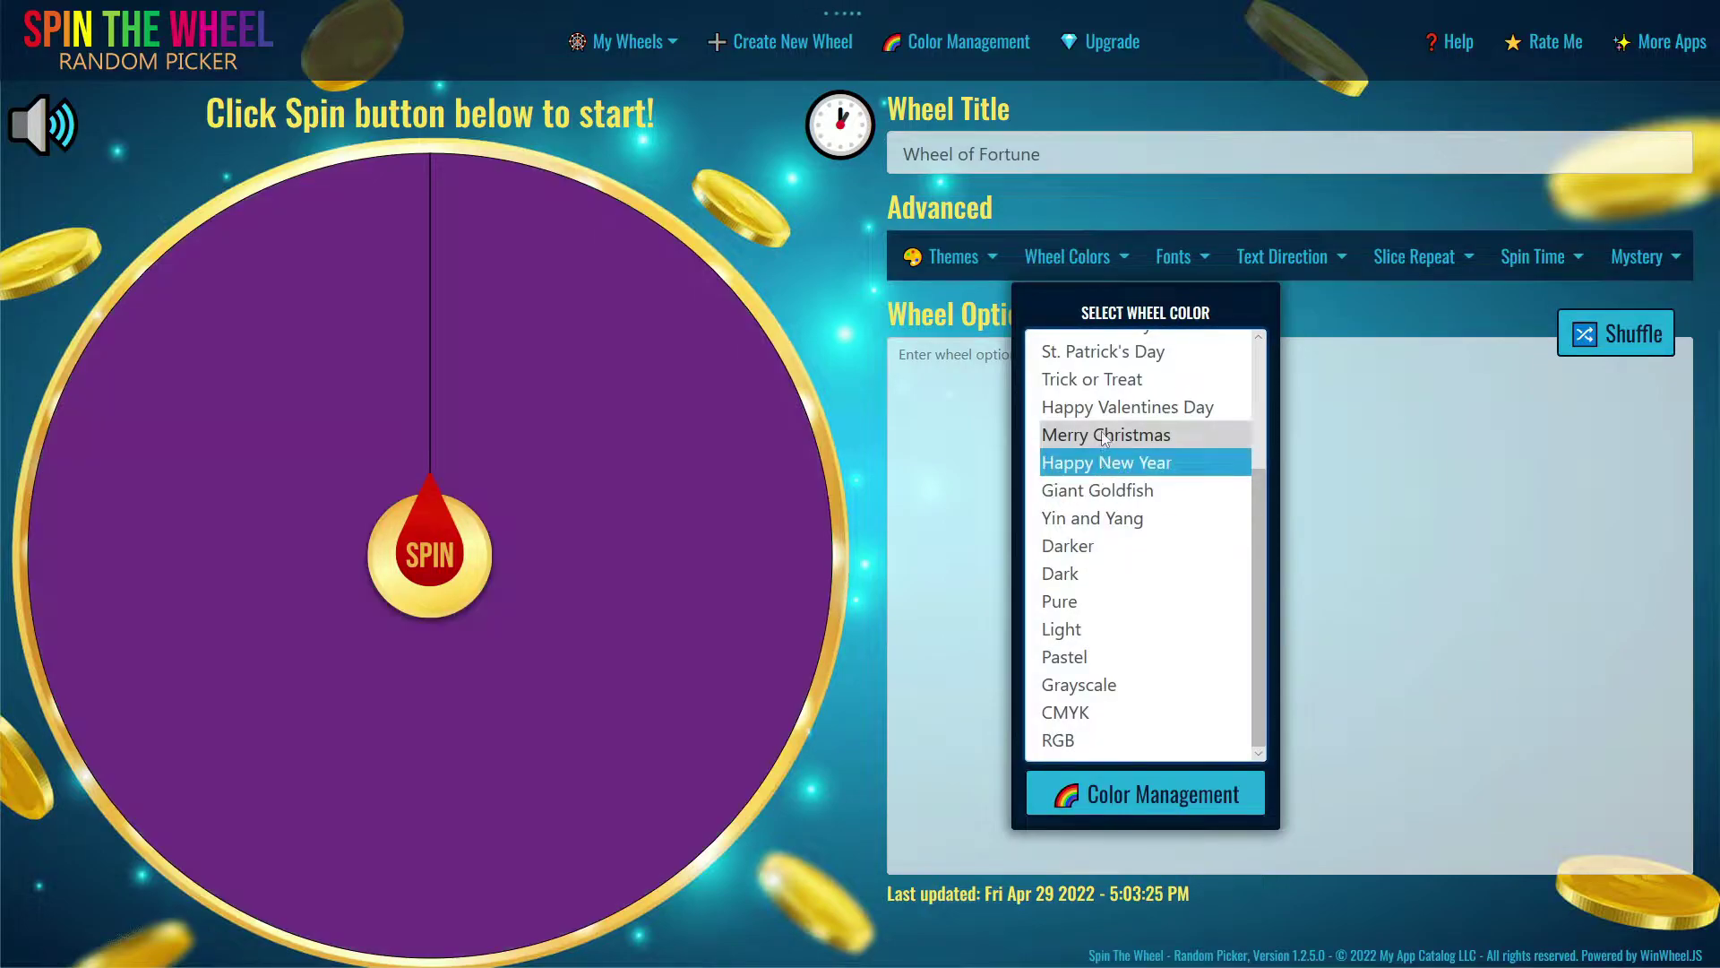
{"action": "left_click", "coordinate": [1104, 435]}
{"action": "scroll", "coordinate": [1105, 439], "scroll_direction": "up", "scroll_amount": 2}
{"action": "left_click", "coordinate": [1106, 448]}
{"action": "left_click", "coordinate": [1111, 428]}
{"action": "scroll", "coordinate": [1113, 428], "scroll_direction": "up", "scroll_amount": 1}
{"action": "left_click", "coordinate": [1119, 414]}
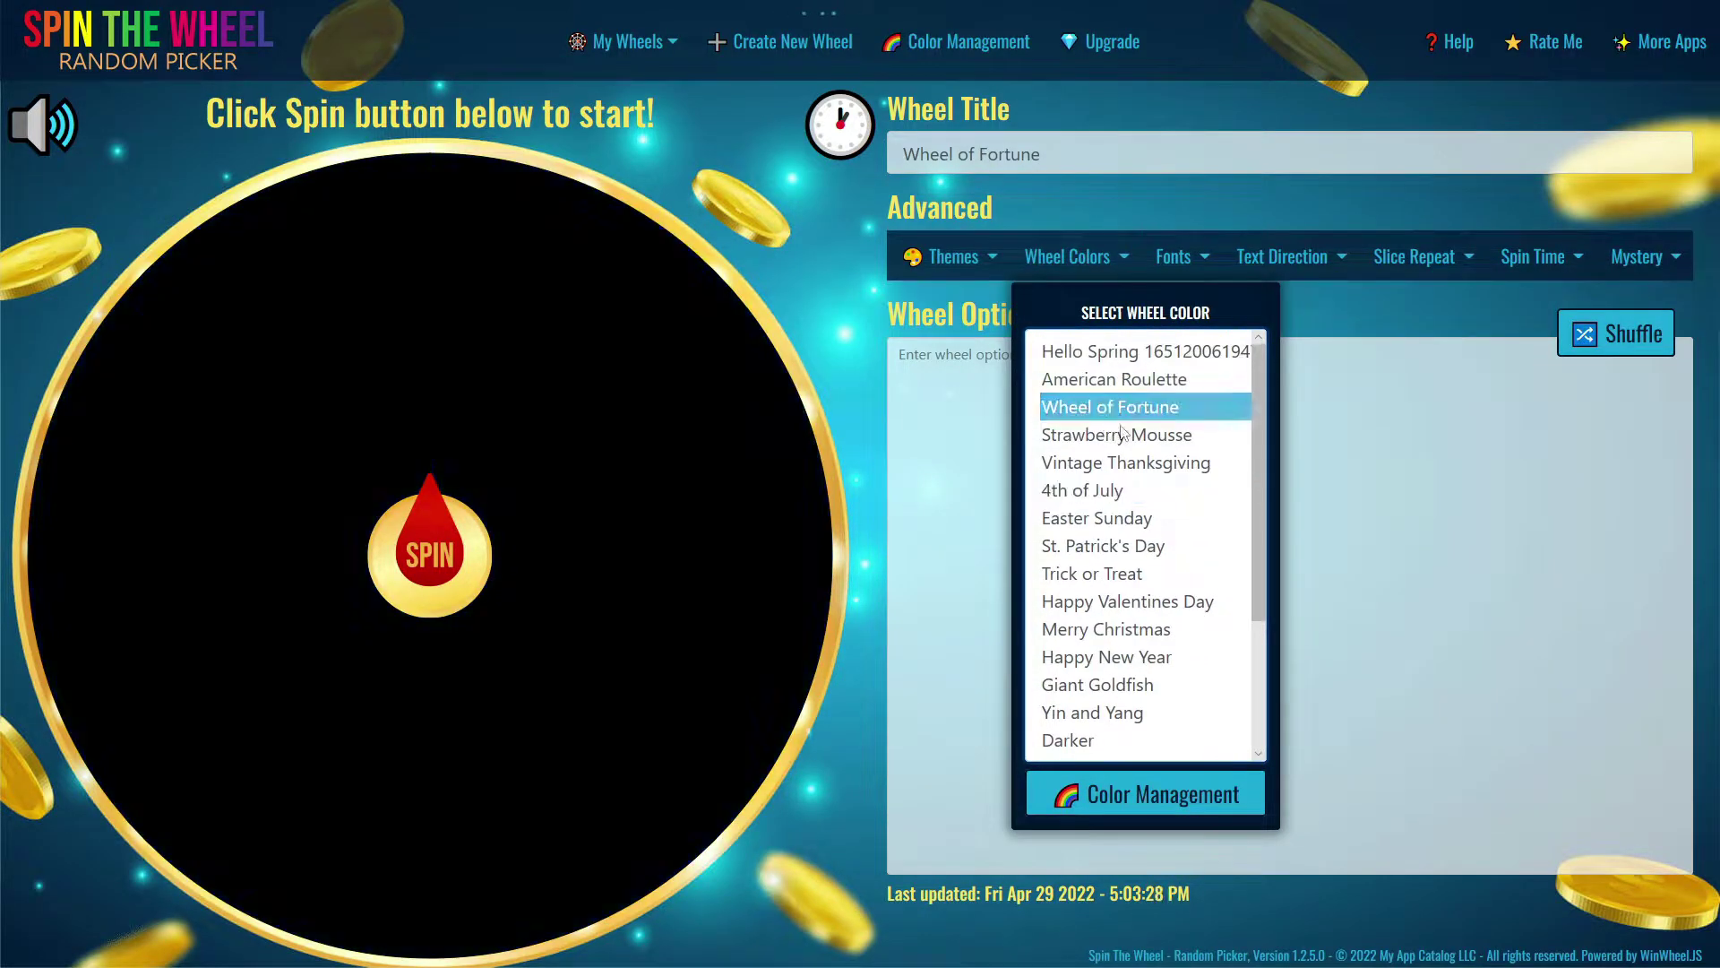
- Try more wheel colours, such as Strawberry Mousse, 4th of July, Giant Goldfish and Hello Spring, and reselect Wheel of Fortune
{"action": "left_click", "coordinate": [1138, 435]}
{"action": "left_click", "coordinate": [1111, 490]}
{"action": "scroll", "coordinate": [1120, 538], "scroll_direction": "down", "scroll_amount": 2}
{"action": "left_click", "coordinate": [1075, 657]}
{"action": "left_click", "coordinate": [1075, 740]}
{"action": "left_click_drag", "start_coordinate": [1087, 706], "coordinate": [1097, 490]}
{"action": "scroll", "coordinate": [1102, 484], "scroll_direction": "up", "scroll_amount": 3}
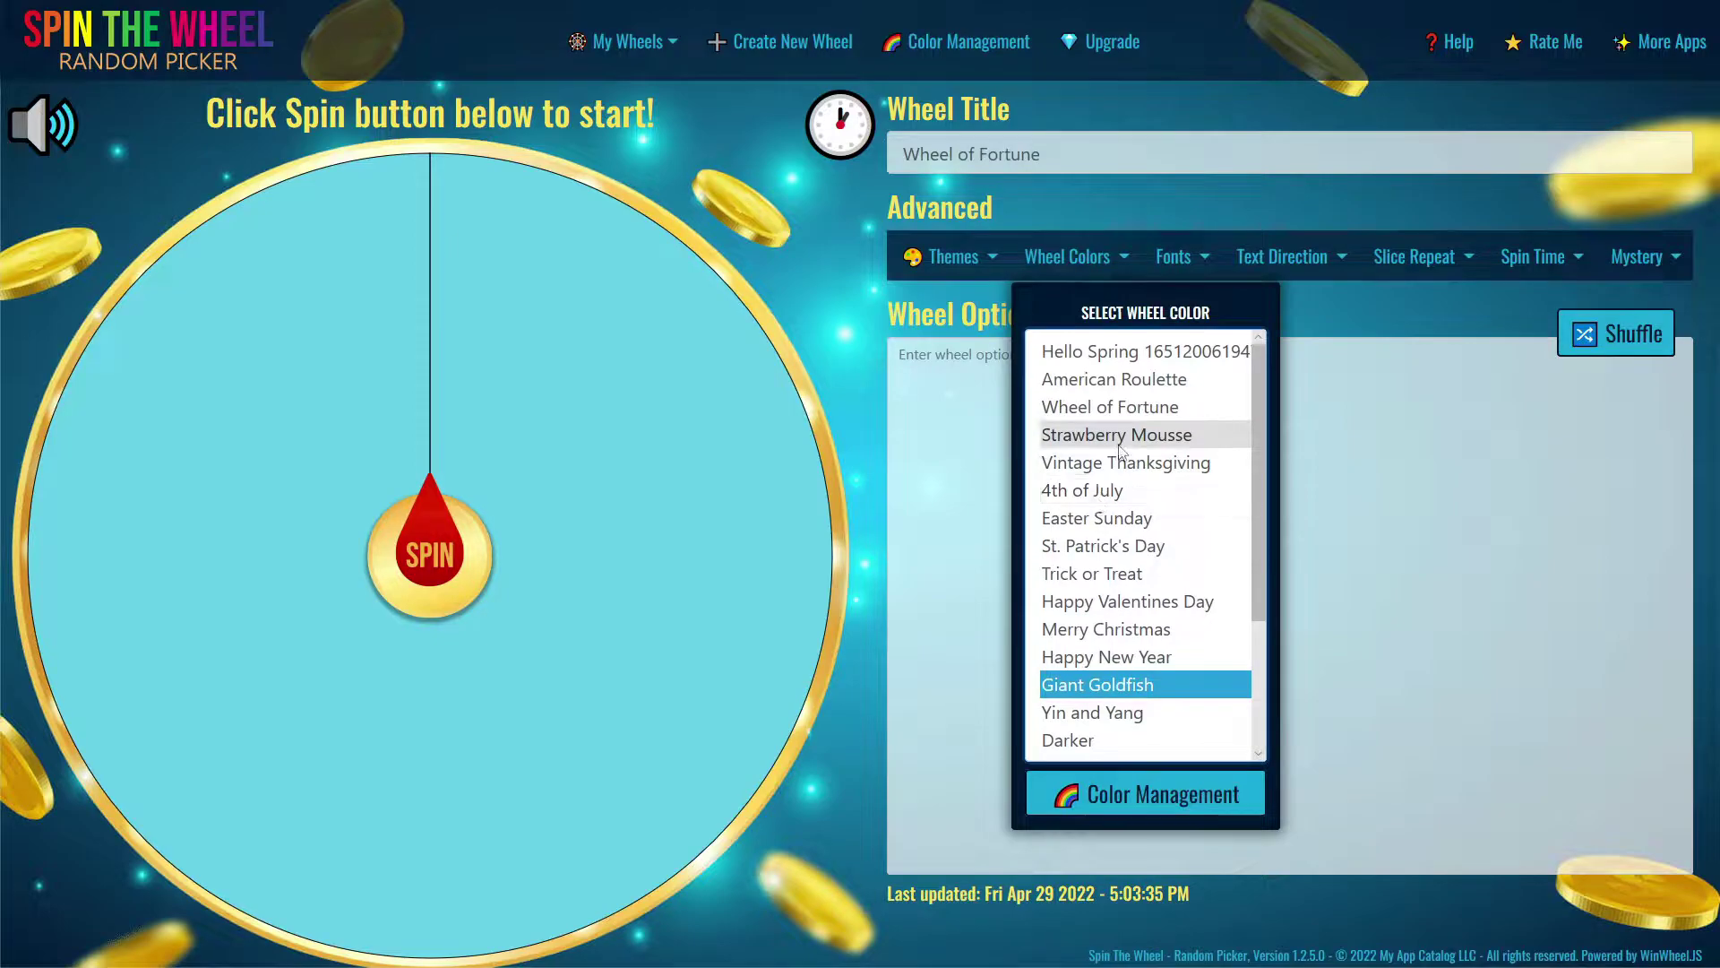
{"action": "left_click", "coordinate": [1150, 428]}
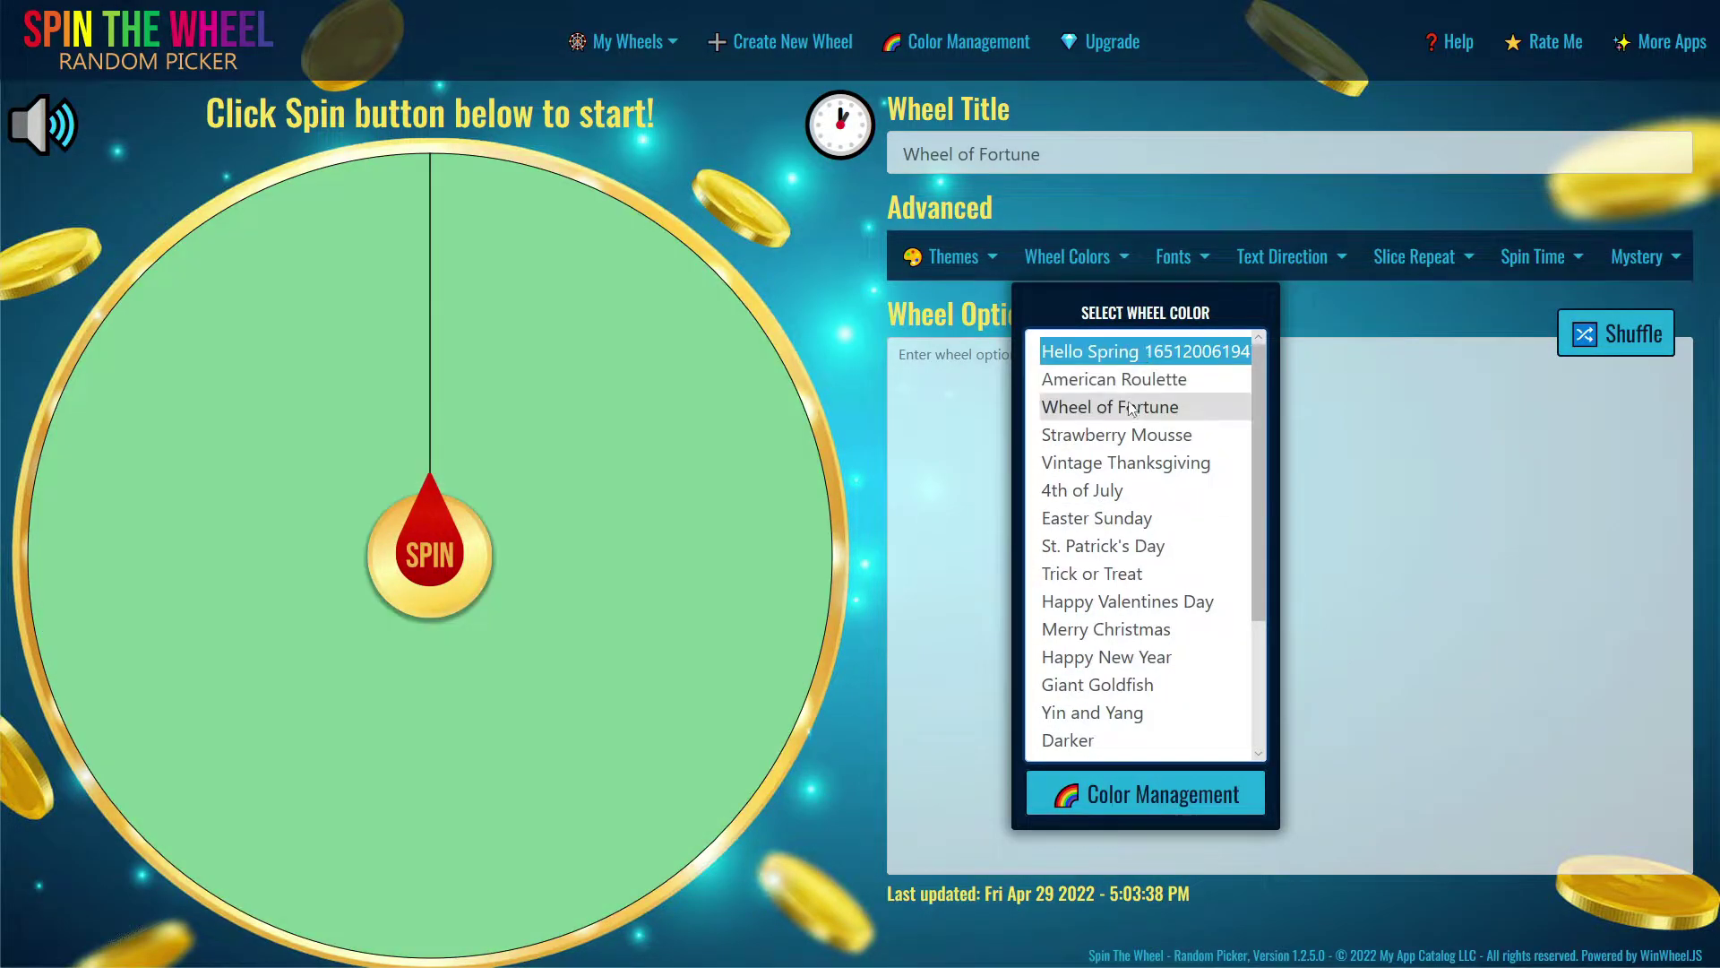
{"action": "left_click", "coordinate": [1127, 403]}
{"action": "left_click", "coordinate": [945, 640]}
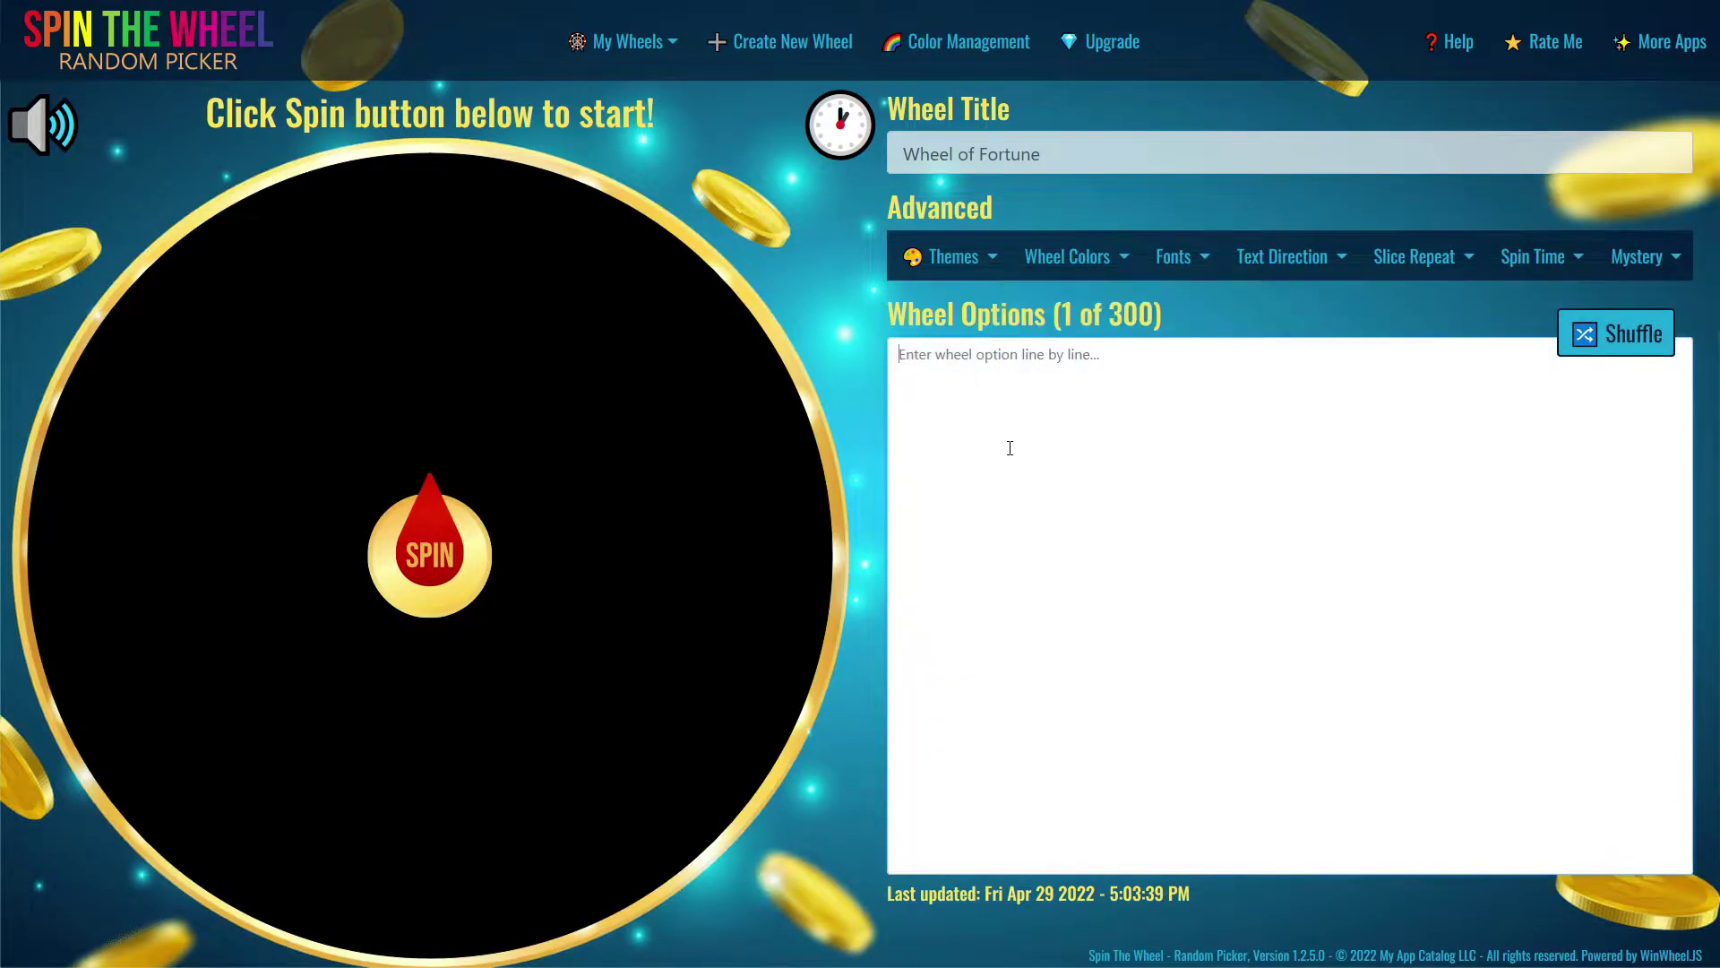
{"action": "left_click", "coordinate": [903, 319]}
{"action": "left_click", "coordinate": [971, 388]}
{"action": "left_click_drag", "start_coordinate": [1192, 329], "coordinate": [956, 321]}
{"action": "left_click", "coordinate": [568, 442]}
- Enter $500, $100, $200 and LOSE as wheel options, each on its own line
{"action": "left_click", "coordinate": [1042, 368]}
{"action": "type", "text": "$500"}
{"action": "key", "text": "Return"}
{"action": "type", "text": "$100"}
{"action": "key", "text": "BackSpace"}
{"action": "key", "text": "BackSpace"}
{"action": "key", "text": "BackSpace"}
{"action": "key", "text": "BackSpace"}
{"action": "key", "text": "BackSpace"}
{"action": "type", "text": "$100"}
{"action": "key", "text": "BackSpace"}
{"action": "key", "text": "BackSpace"}
{"action": "key", "text": "BackSpace"}
{"action": "key", "text": "BackSpace"}
{"action": "key", "text": "Return"}
{"action": "type", "text": "$100 "}
{"action": "type", "text": "$"}
{"action": "type", "text": "200 "}
{"action": "type", "text": "LOSE"}
{"action": "key", "text": "Return"}
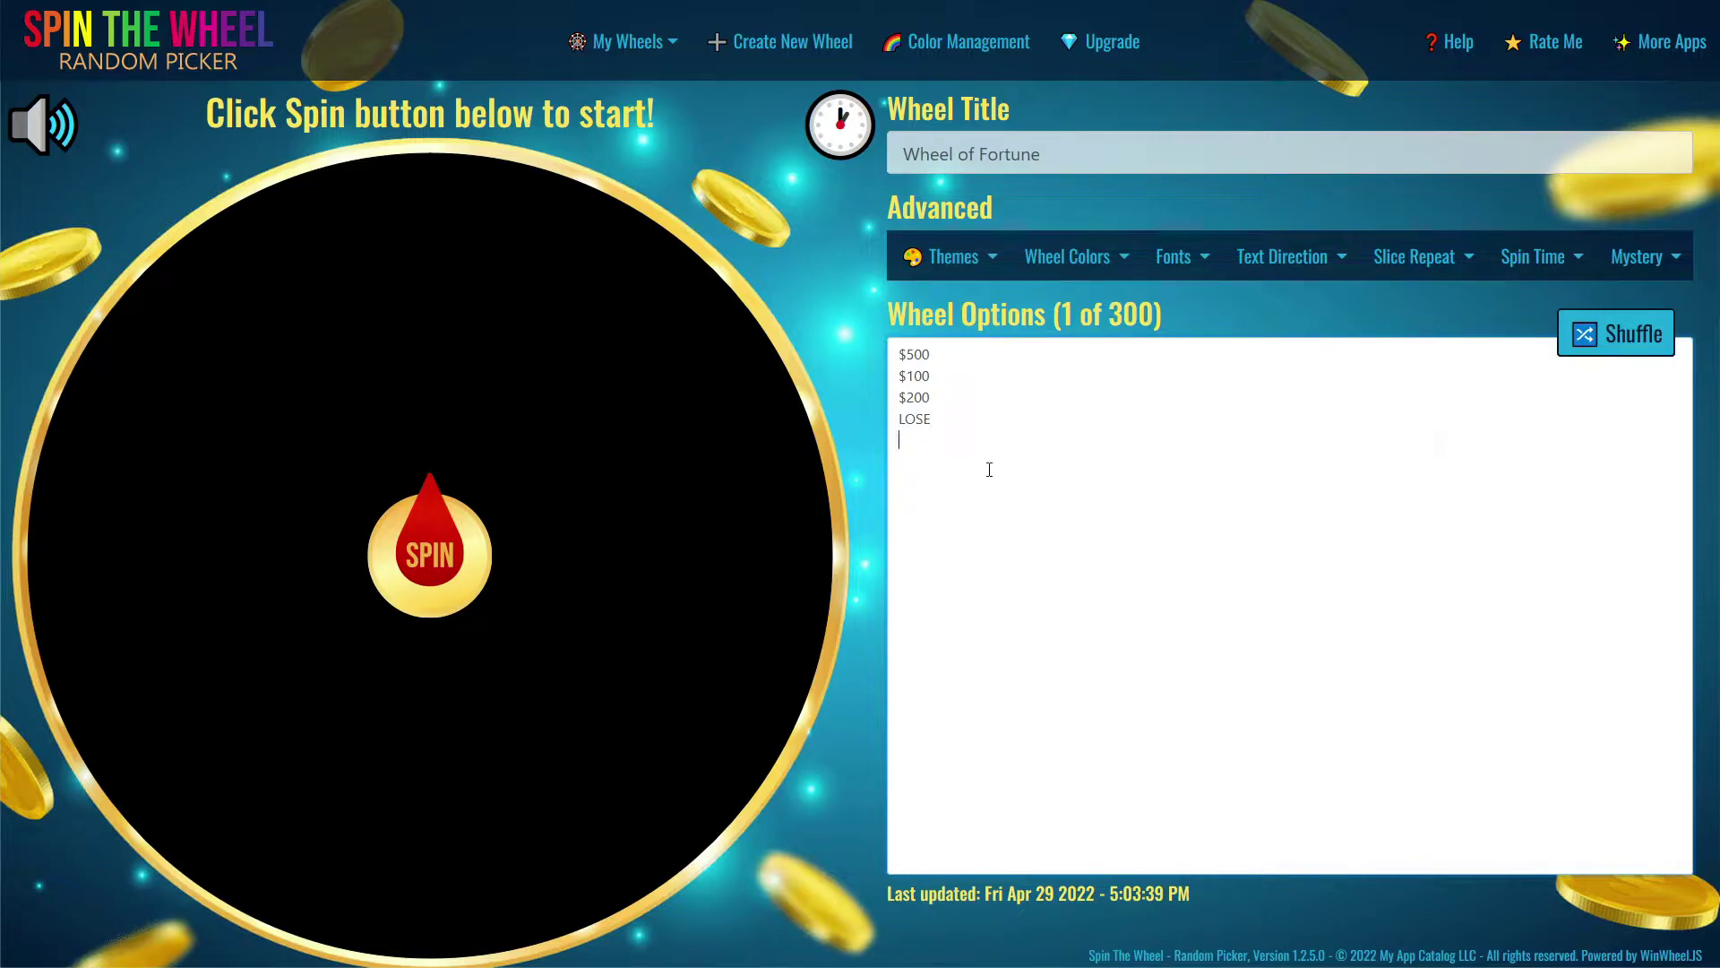
- Apply the four entered options to the wheel by shuffling their order
{"action": "left_click_drag", "start_coordinate": [920, 421], "coordinate": [899, 369]}
{"action": "left_click", "coordinate": [943, 420]}
{"action": "left_click", "coordinate": [1629, 330]}
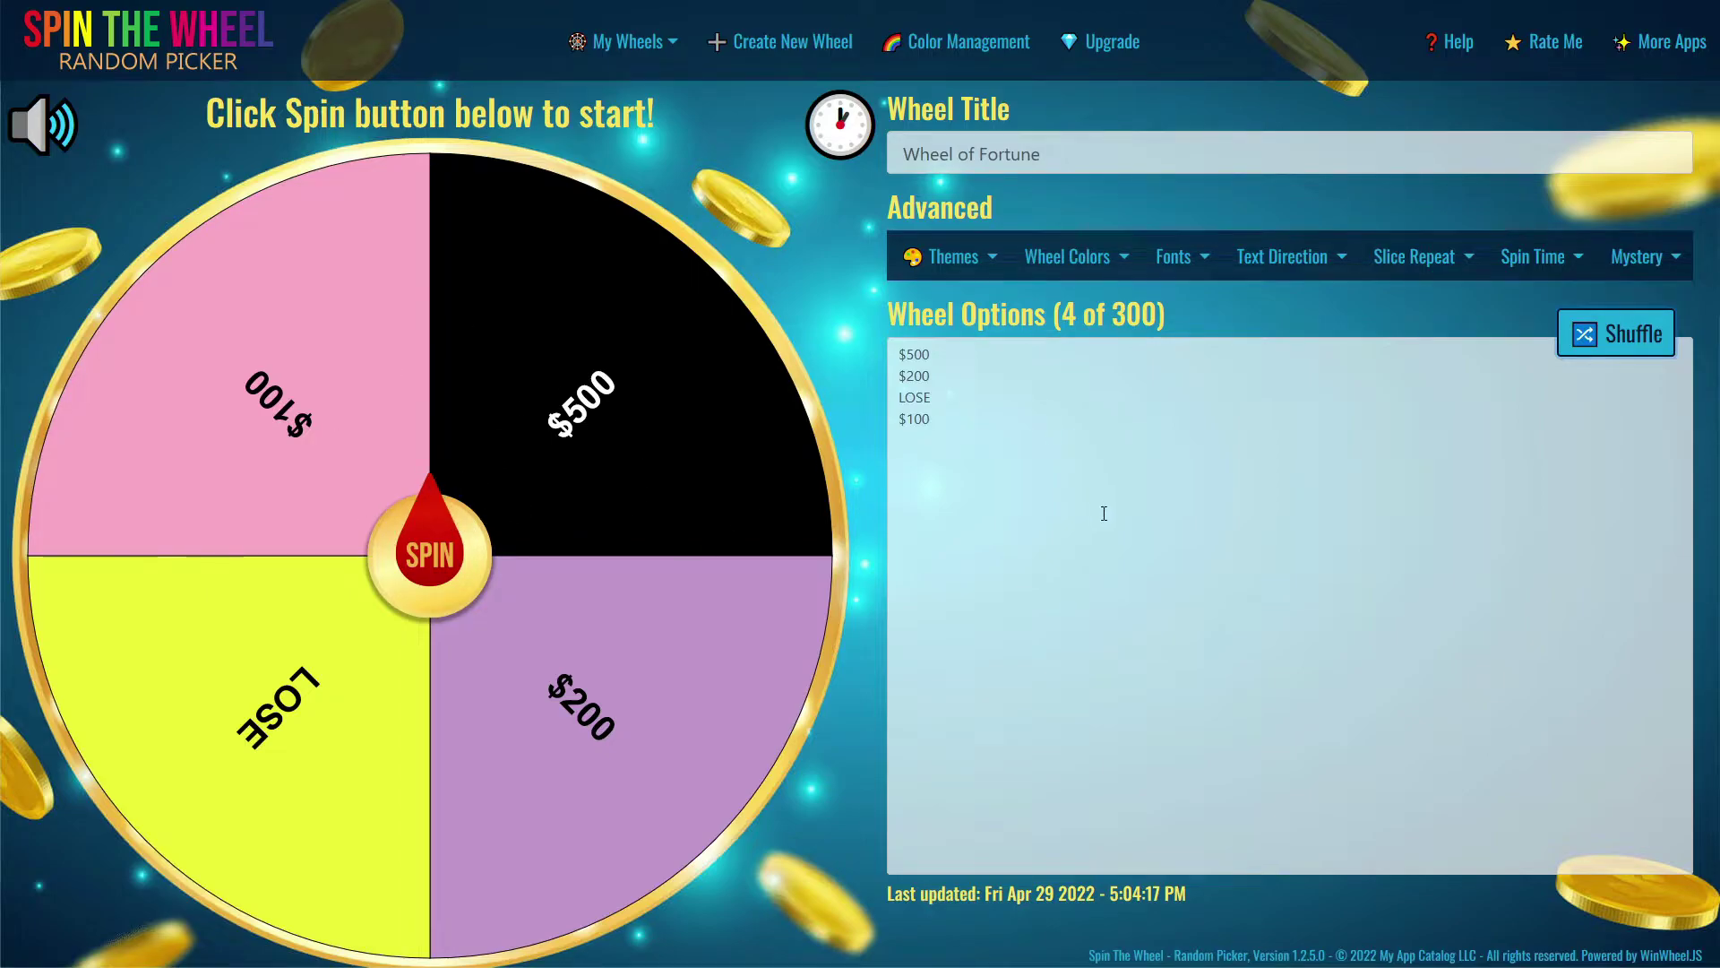
- Replace all wheel options with 24 lines of dollar amounts from $300 to $2500 plus BANKRUPT, FREE SPIN and LOOSE A TURN, and shuffle them
{"action": "left_click_drag", "start_coordinate": [967, 427], "coordinate": [873, 358]}
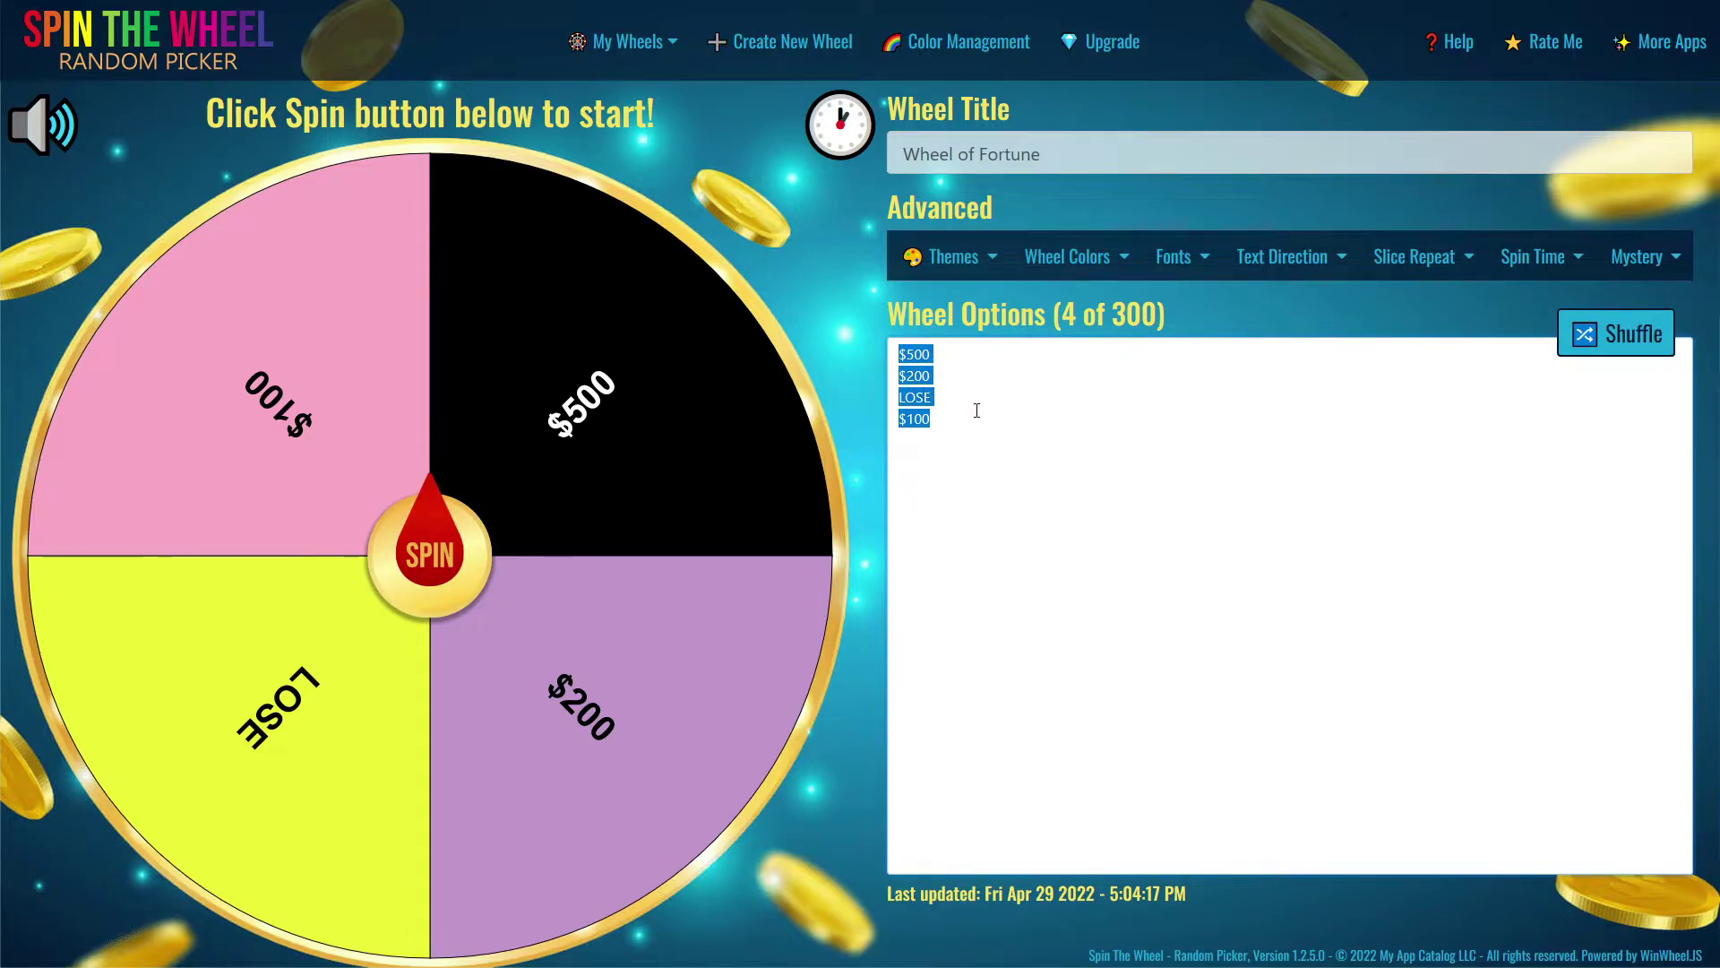
{"action": "type", "text": "BANKRUPT $550 $400 $300 $900 $500 FREE SPIN $900 BANKRUPT $600 $400 $300 LOOSE A TURN $800 $350 $450 $700 $300 $600 $2500 $300 $600 $300 $500"}
{"action": "left_click", "coordinate": [942, 762], "text": "shift"}
{"action": "left_click_drag", "start_coordinate": [936, 741], "coordinate": [1060, 495]}
{"action": "left_click", "coordinate": [1131, 505]}
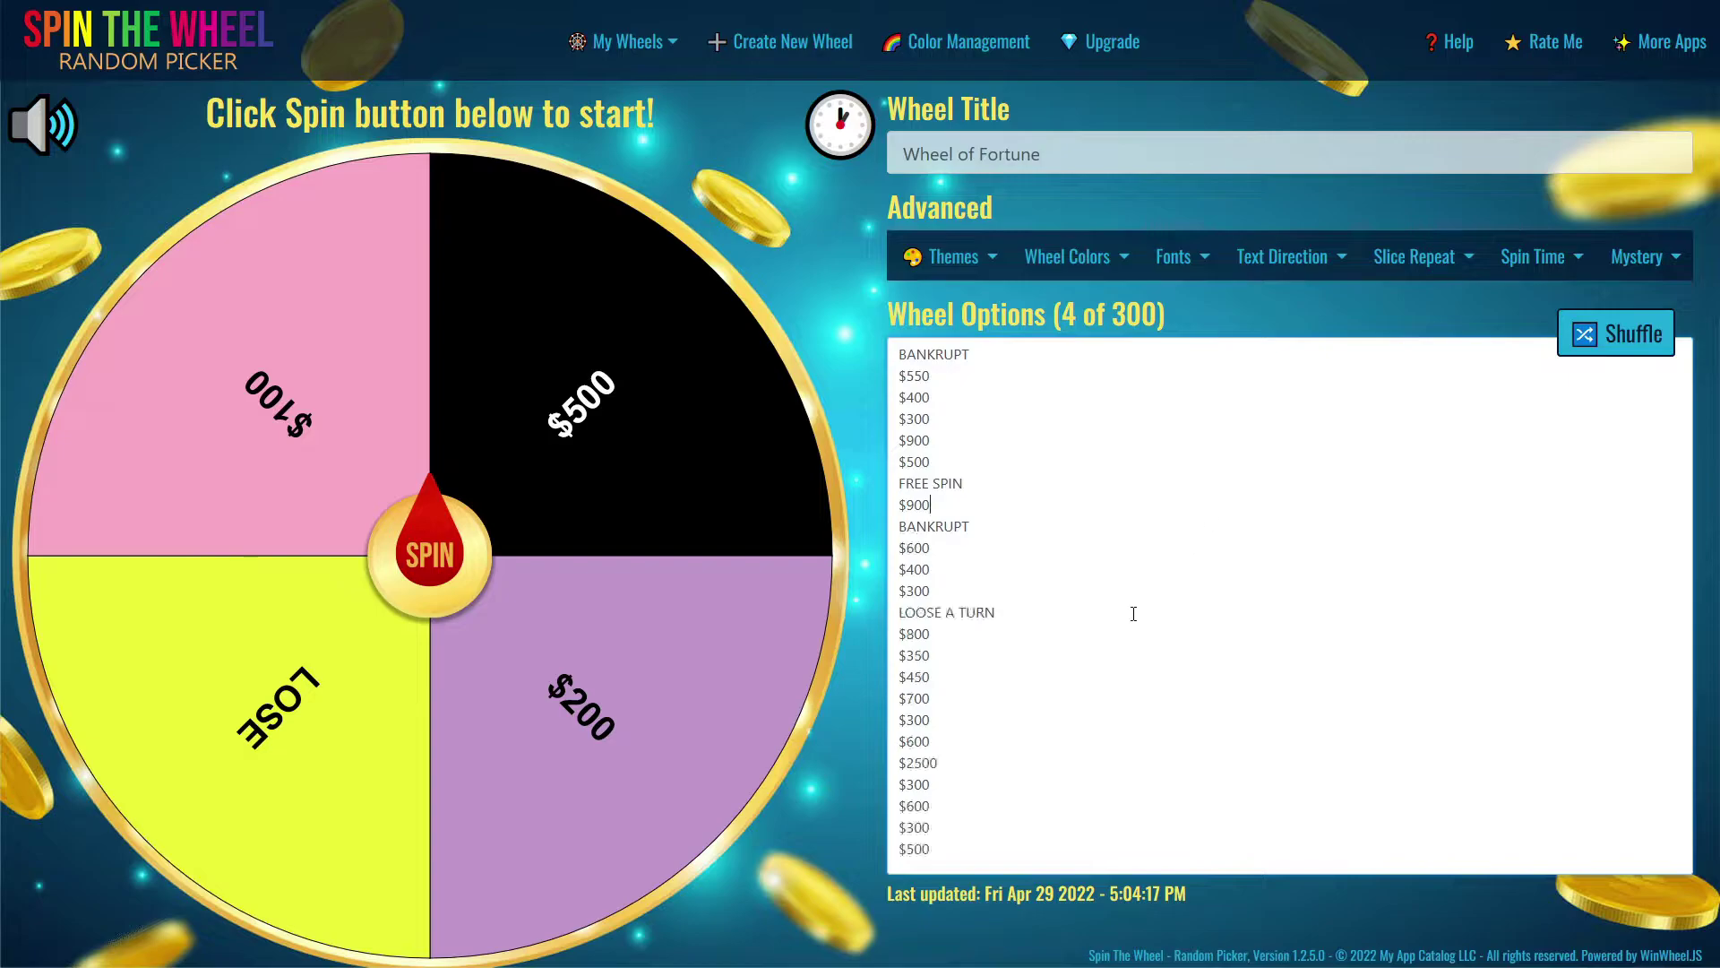
{"action": "left_click", "coordinate": [1586, 332]}
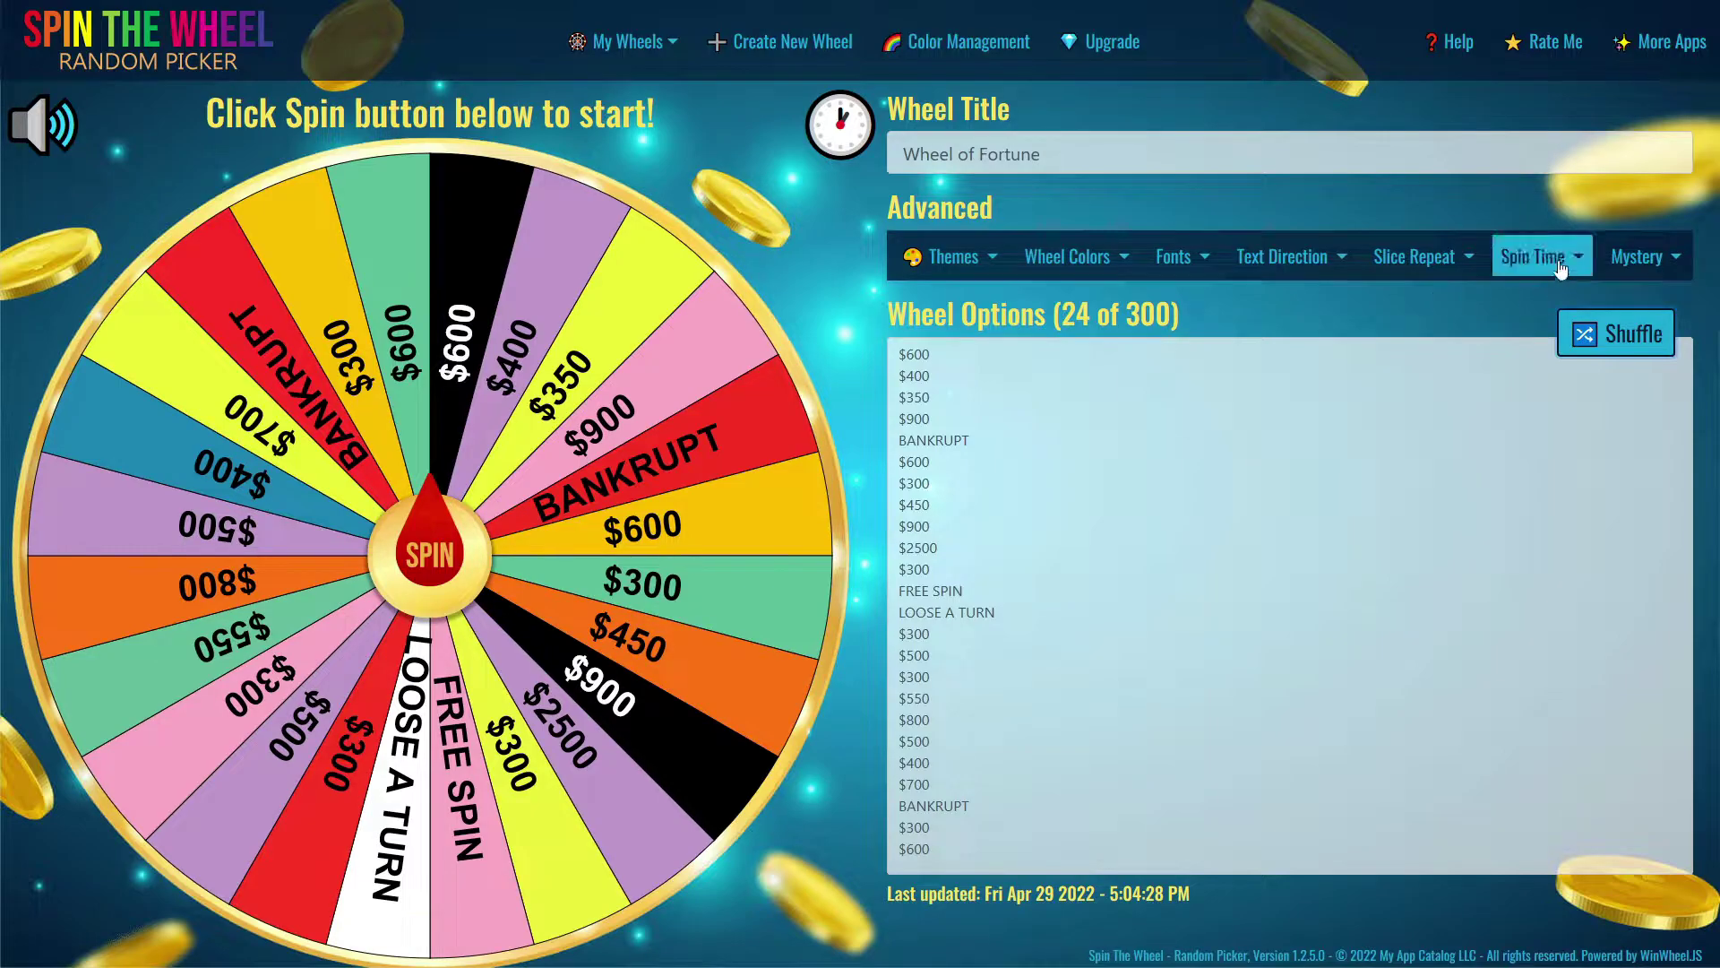
- Set the text alignment of the wheel slices to Outer
{"action": "left_click", "coordinate": [1333, 262]}
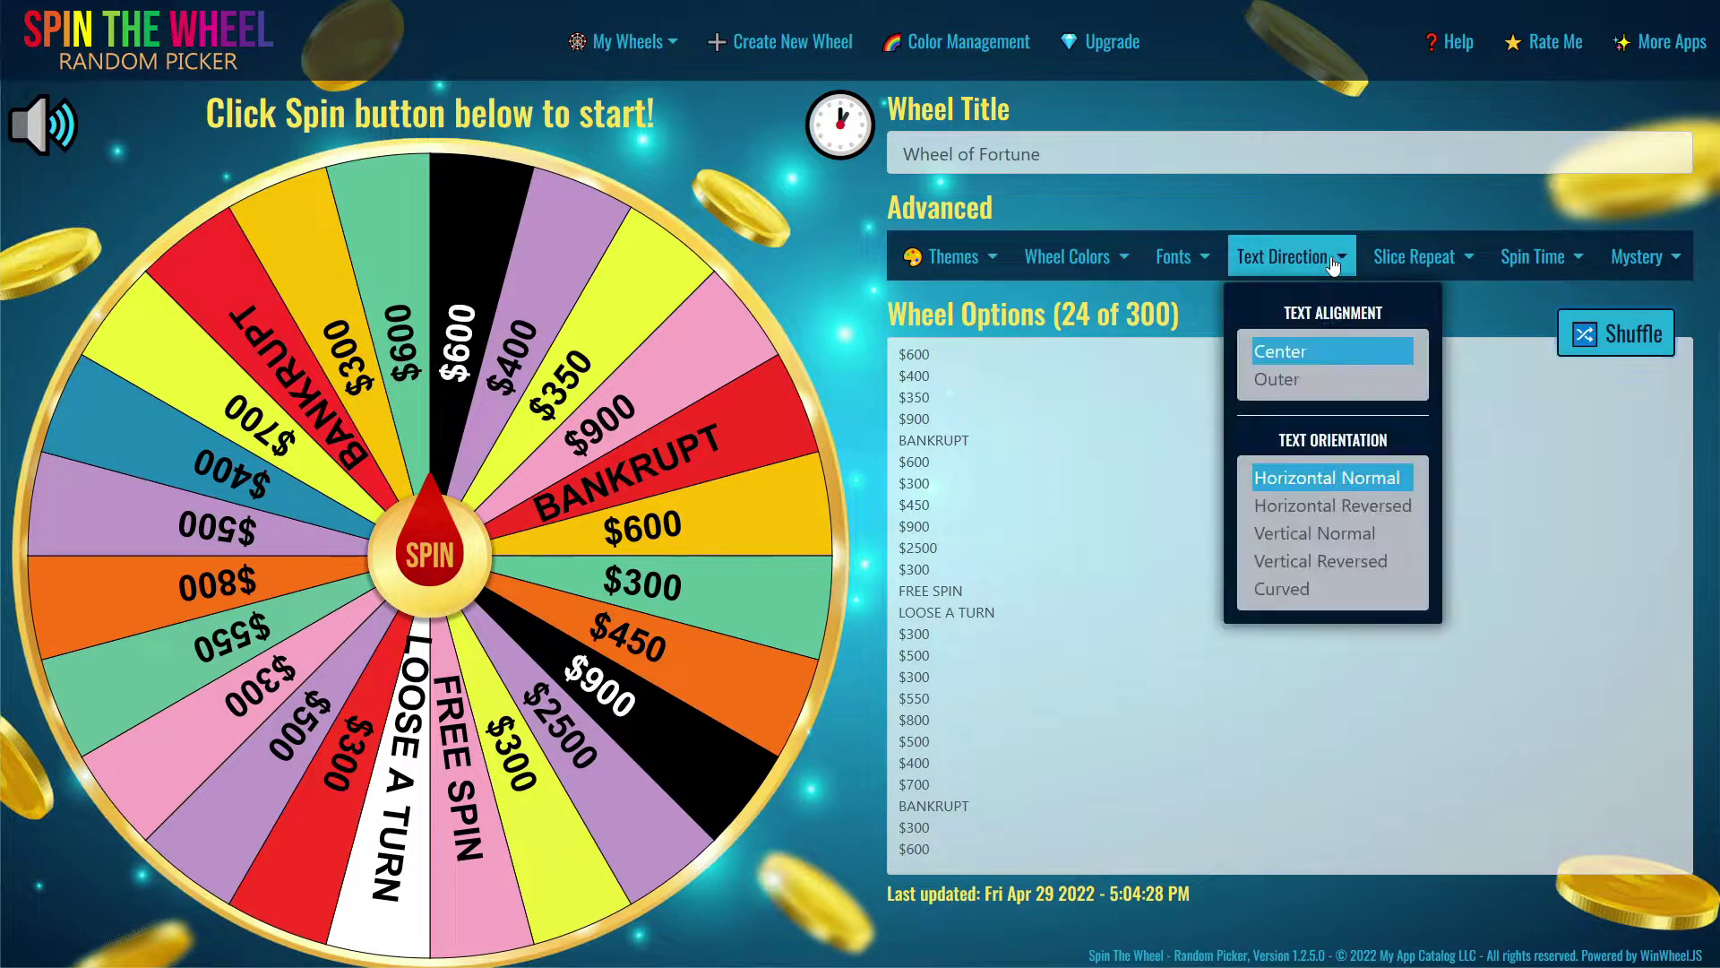
{"action": "left_click", "coordinate": [1276, 378]}
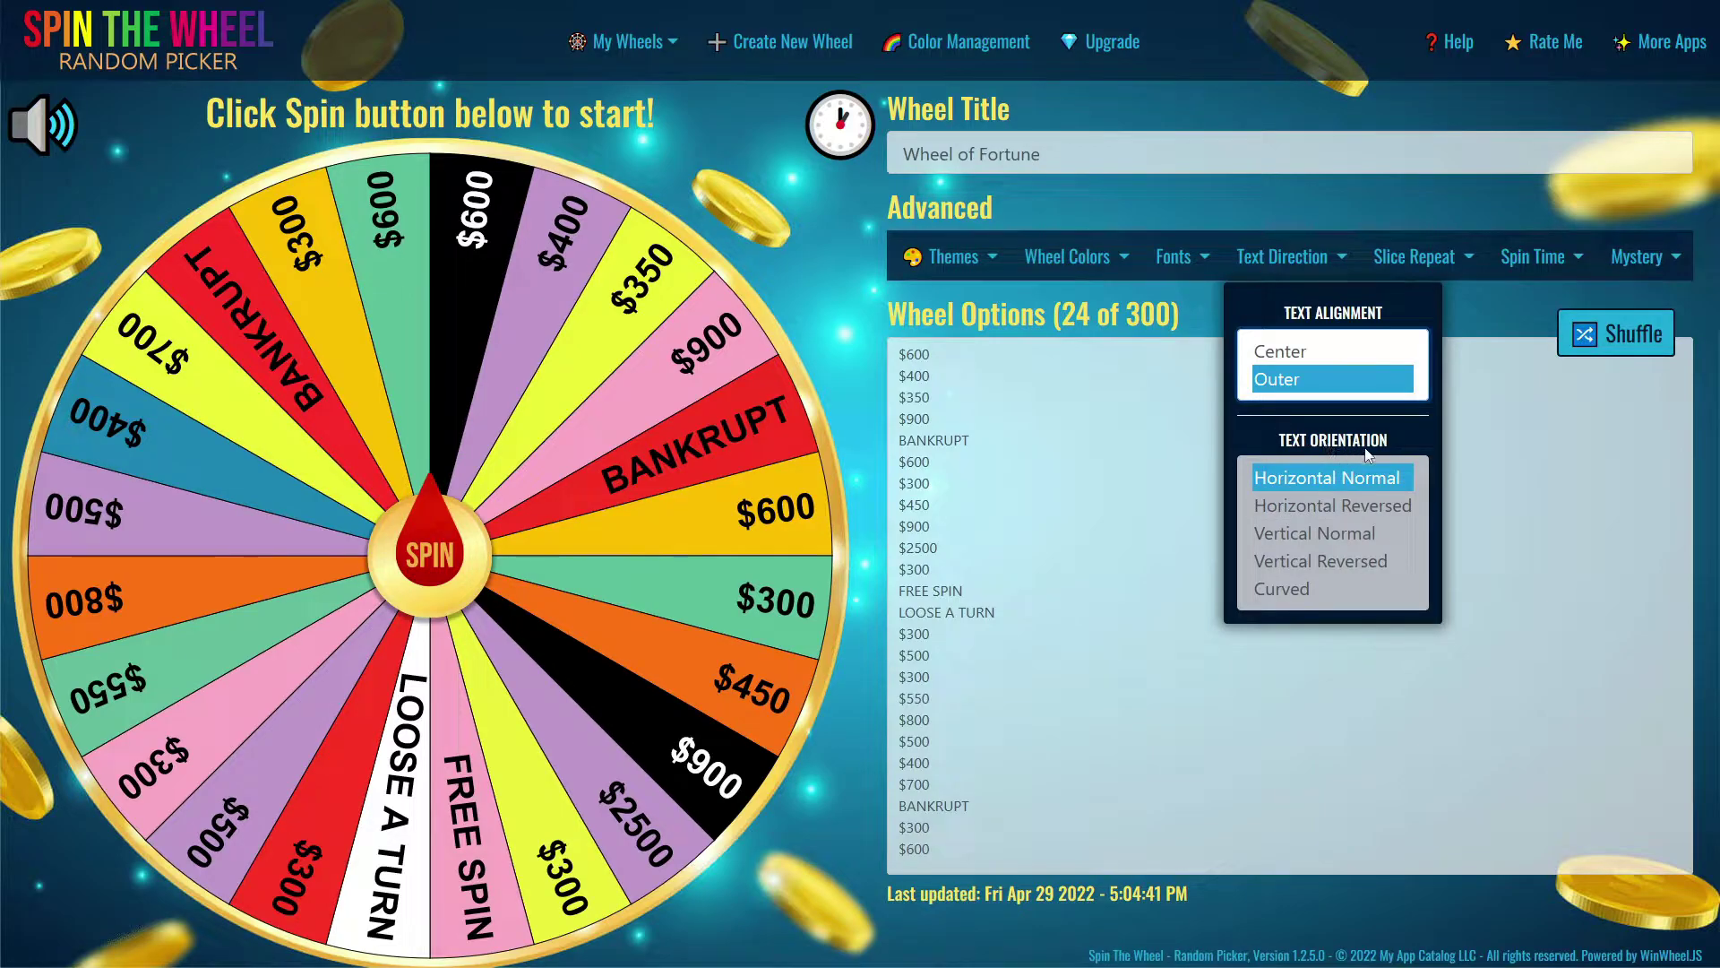
- Try the Horizontal Reversed, Vertical Normal, Vertical Reversed and Curved text orientations, and return to Horizontal Normal
{"action": "left_click", "coordinate": [1355, 504]}
{"action": "left_click", "coordinate": [1338, 536]}
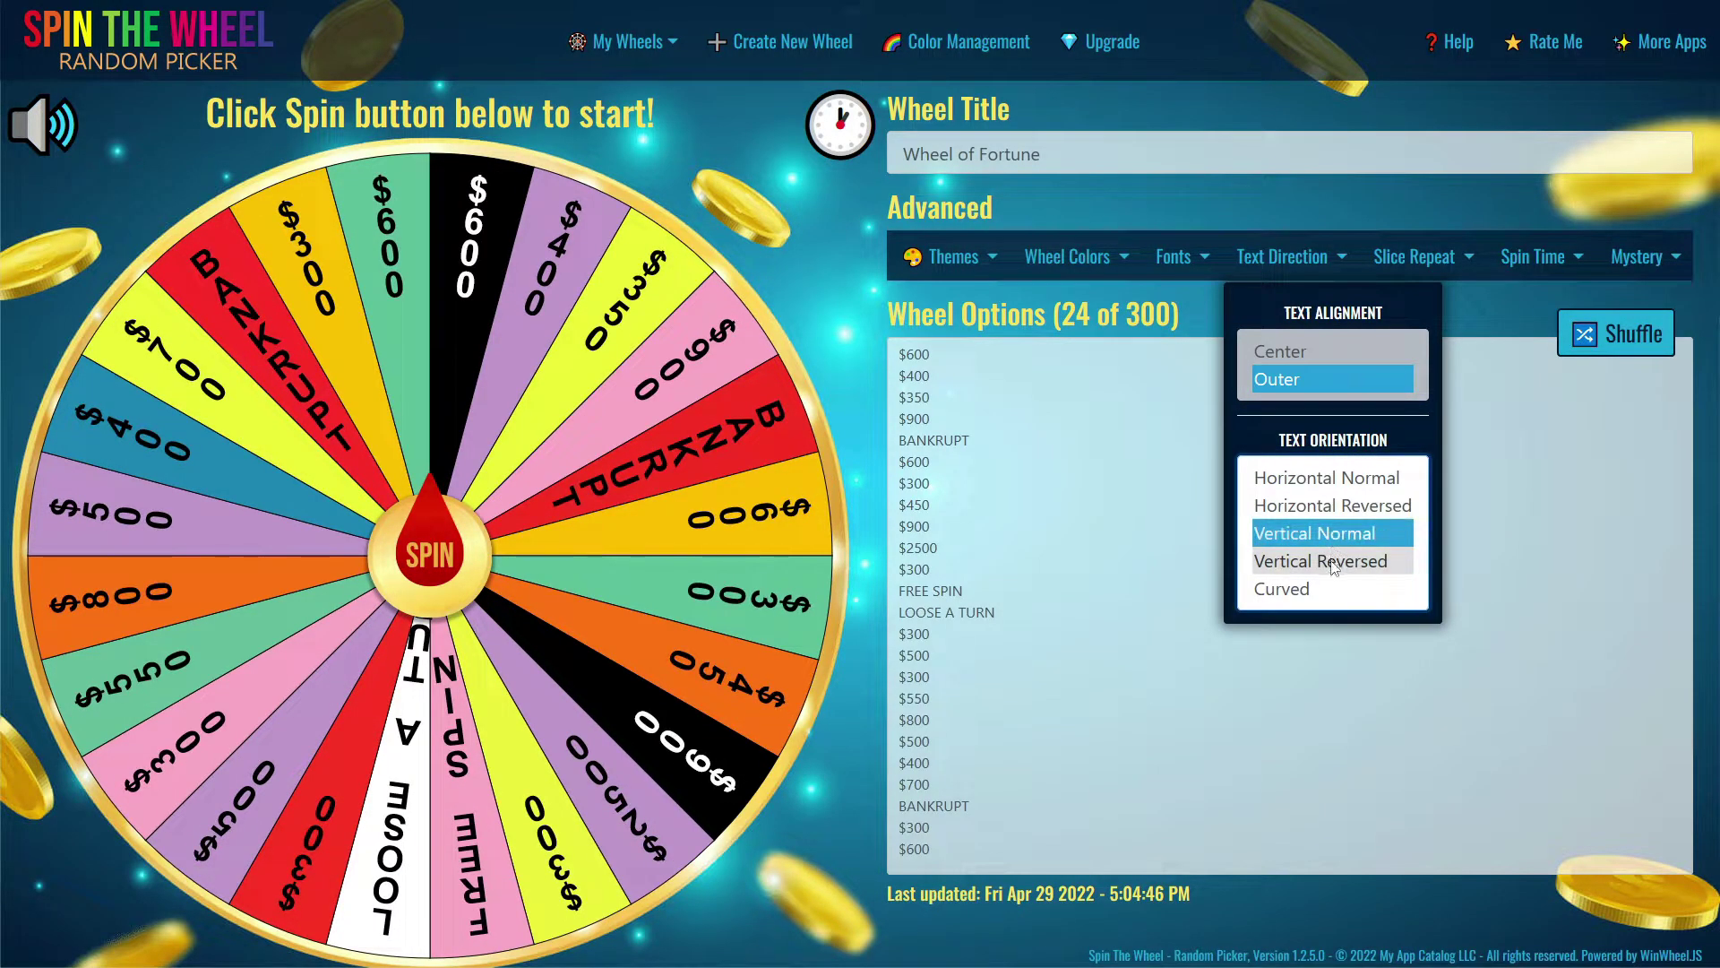
{"action": "left_click", "coordinate": [1331, 566]}
{"action": "left_click", "coordinate": [1328, 588]}
{"action": "left_click", "coordinate": [1326, 564]}
{"action": "left_click", "coordinate": [1344, 506]}
{"action": "left_click", "coordinate": [1342, 478]}
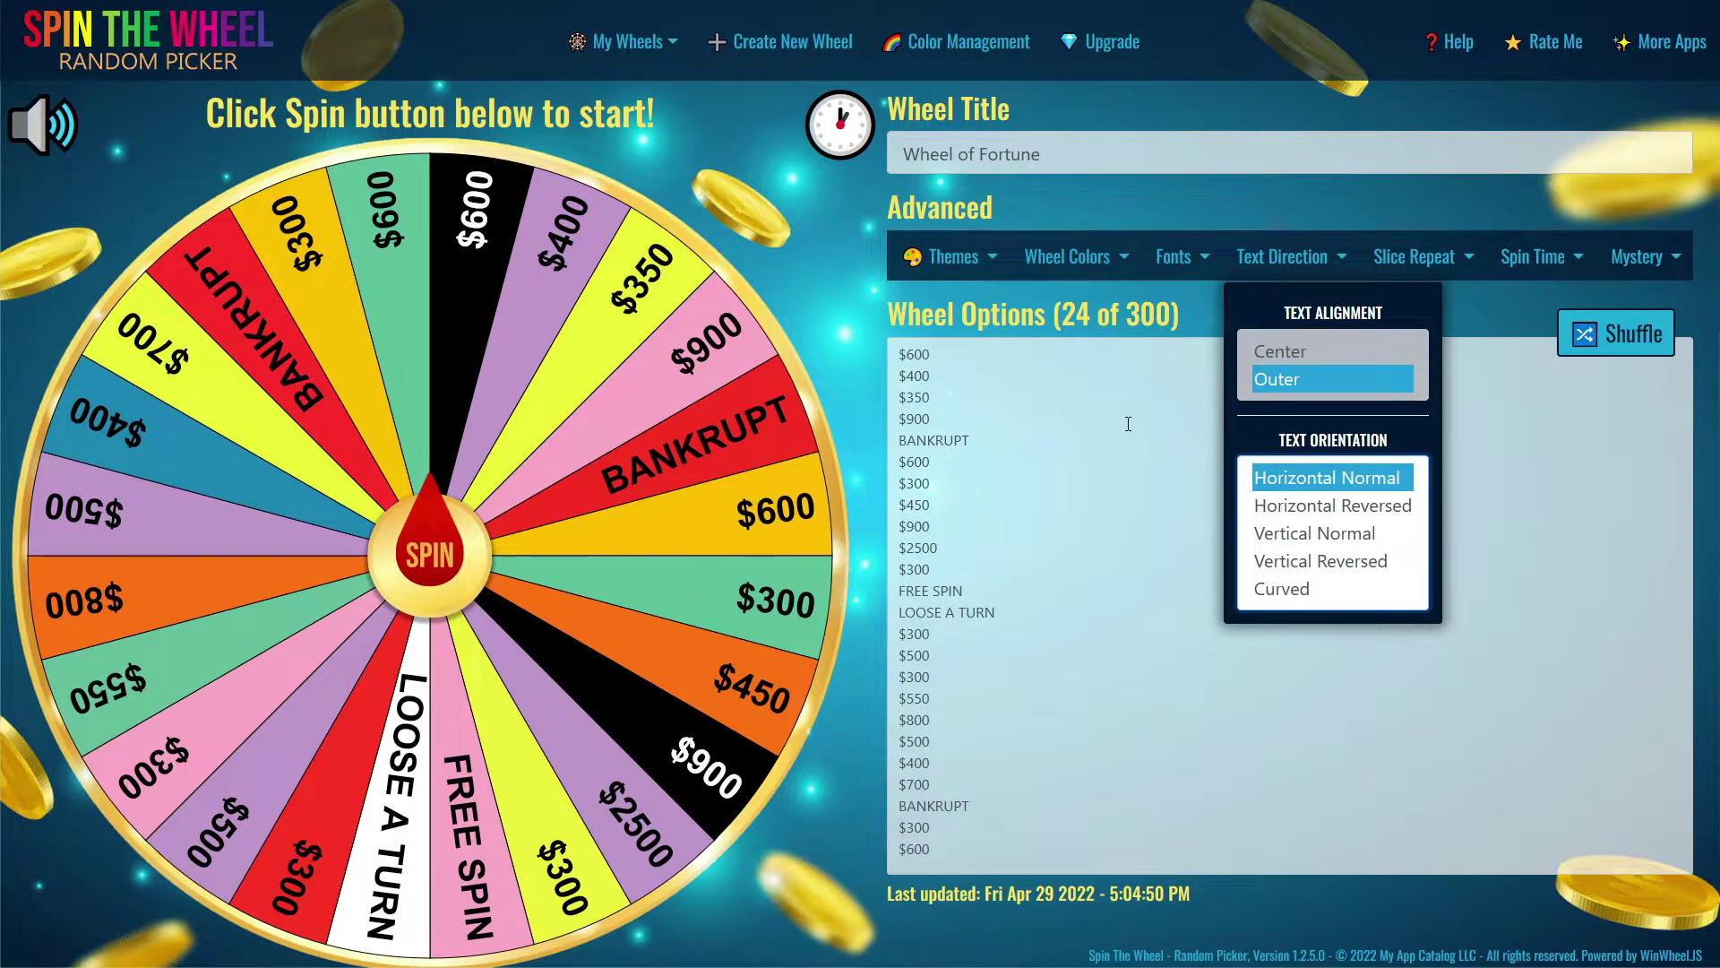
- Set the slice repeat to 2 and close the slice repeat setting
{"action": "left_click", "coordinate": [1414, 257]}
{"action": "mouse_move", "coordinate": [1387, 383]}
{"action": "left_mouse_down"}
{"action": "mouse_move", "coordinate": [1554, 388]}
{"action": "mouse_move", "coordinate": [1383, 395]}
{"action": "mouse_move", "coordinate": [1398, 383]}
{"action": "left_mouse_up"}
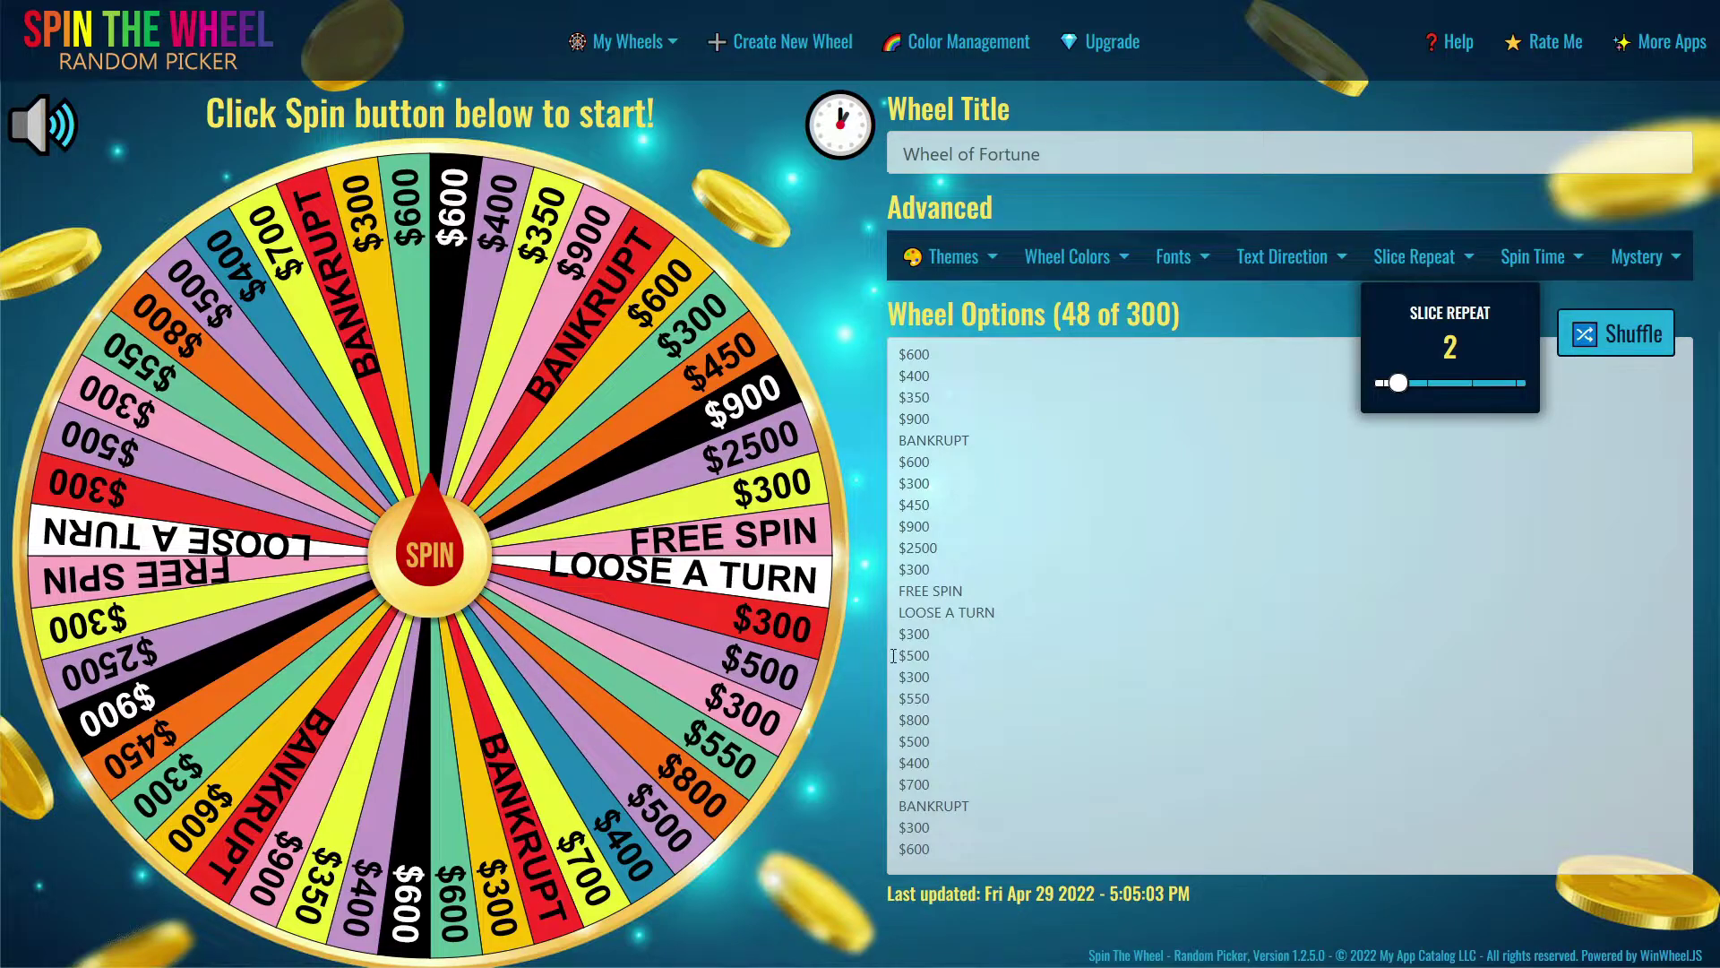
{"action": "left_click", "coordinate": [1294, 377]}
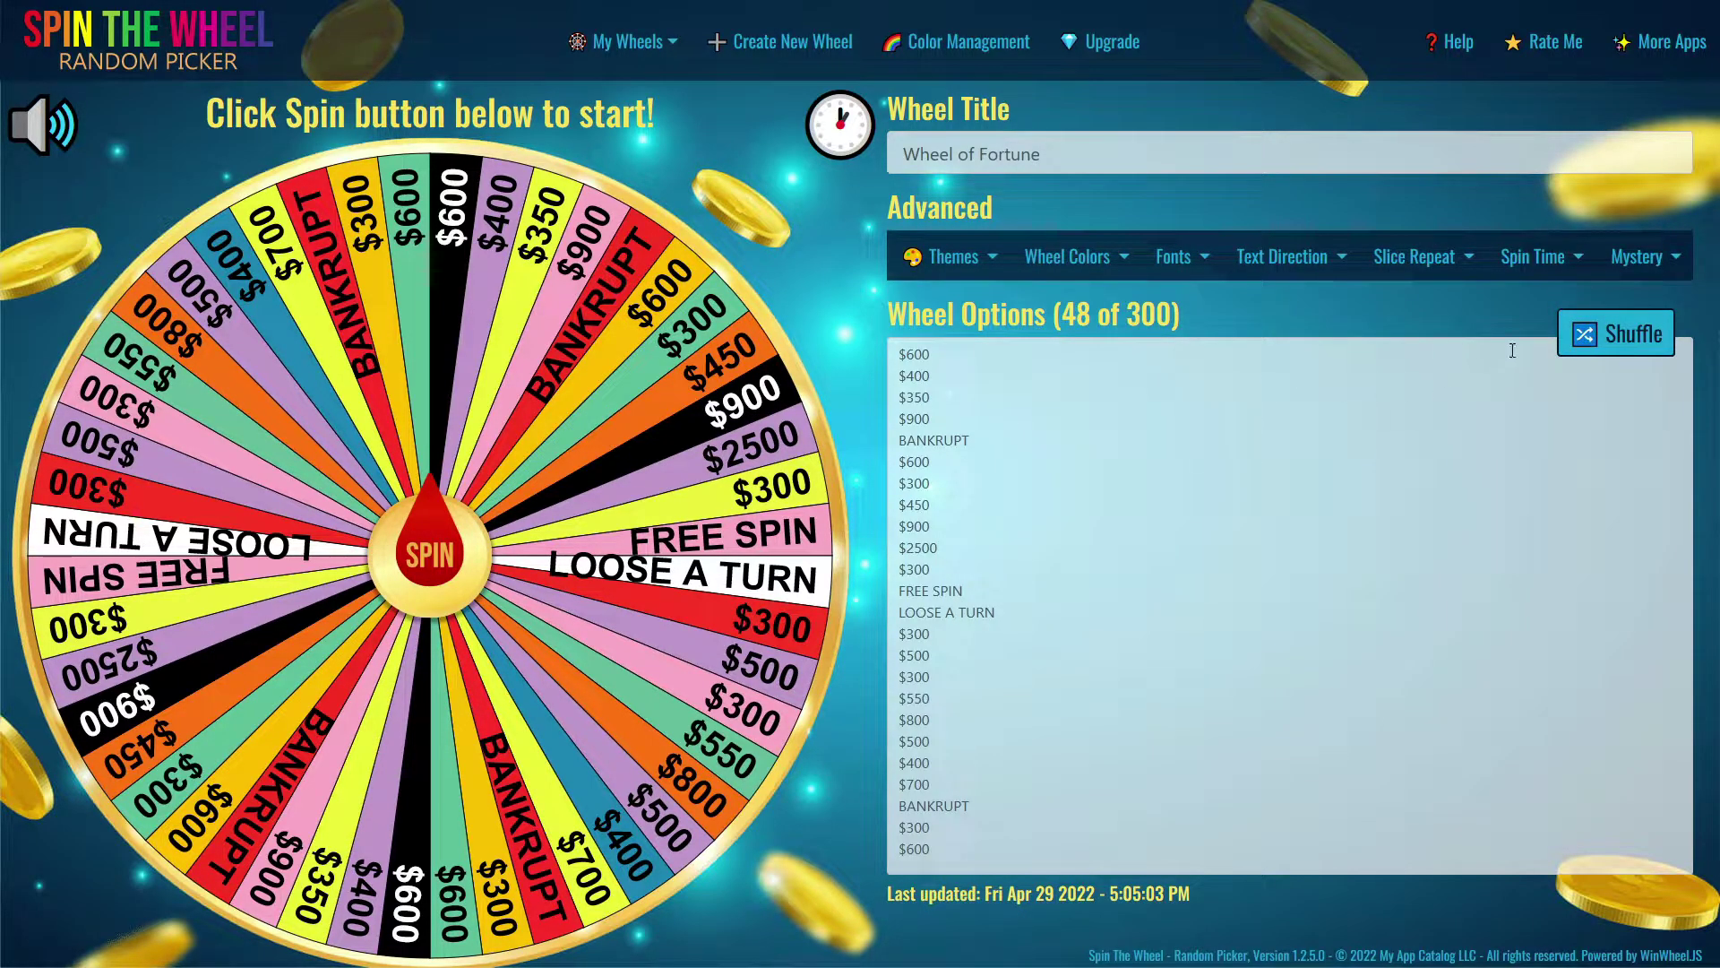
- Set the slice repeat back to 1 and the wheel's font size to 32
{"action": "left_click", "coordinate": [1416, 257]}
{"action": "left_click_drag", "start_coordinate": [1398, 384], "coordinate": [1384, 384]}
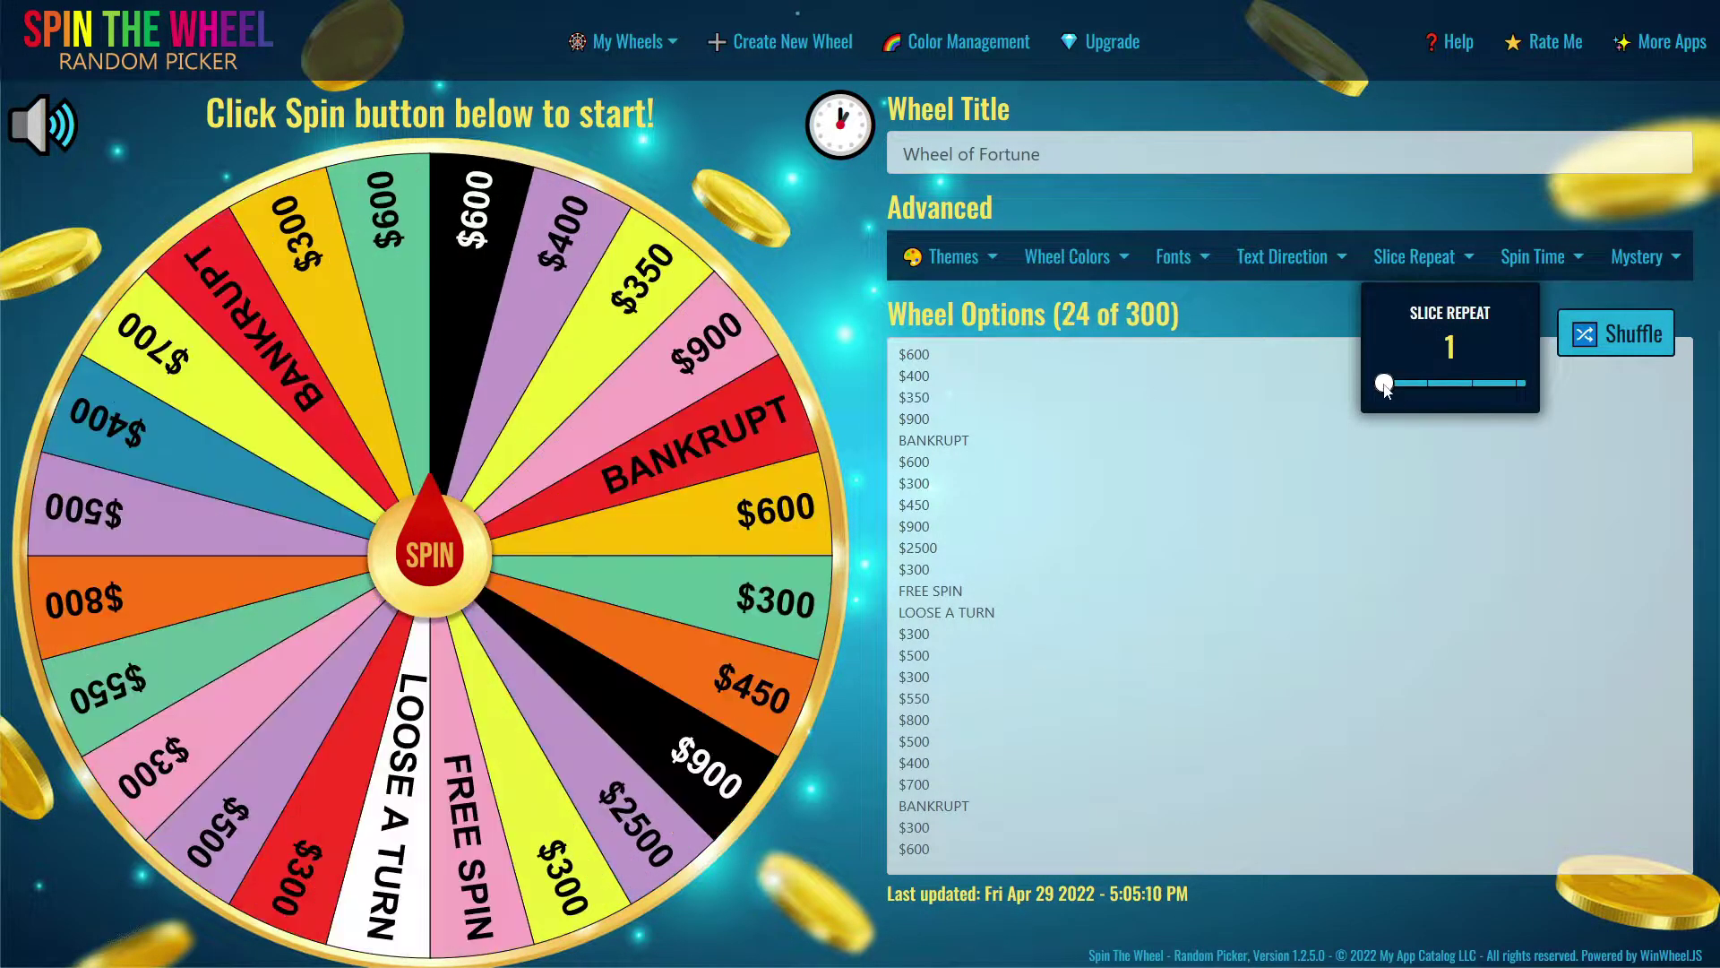
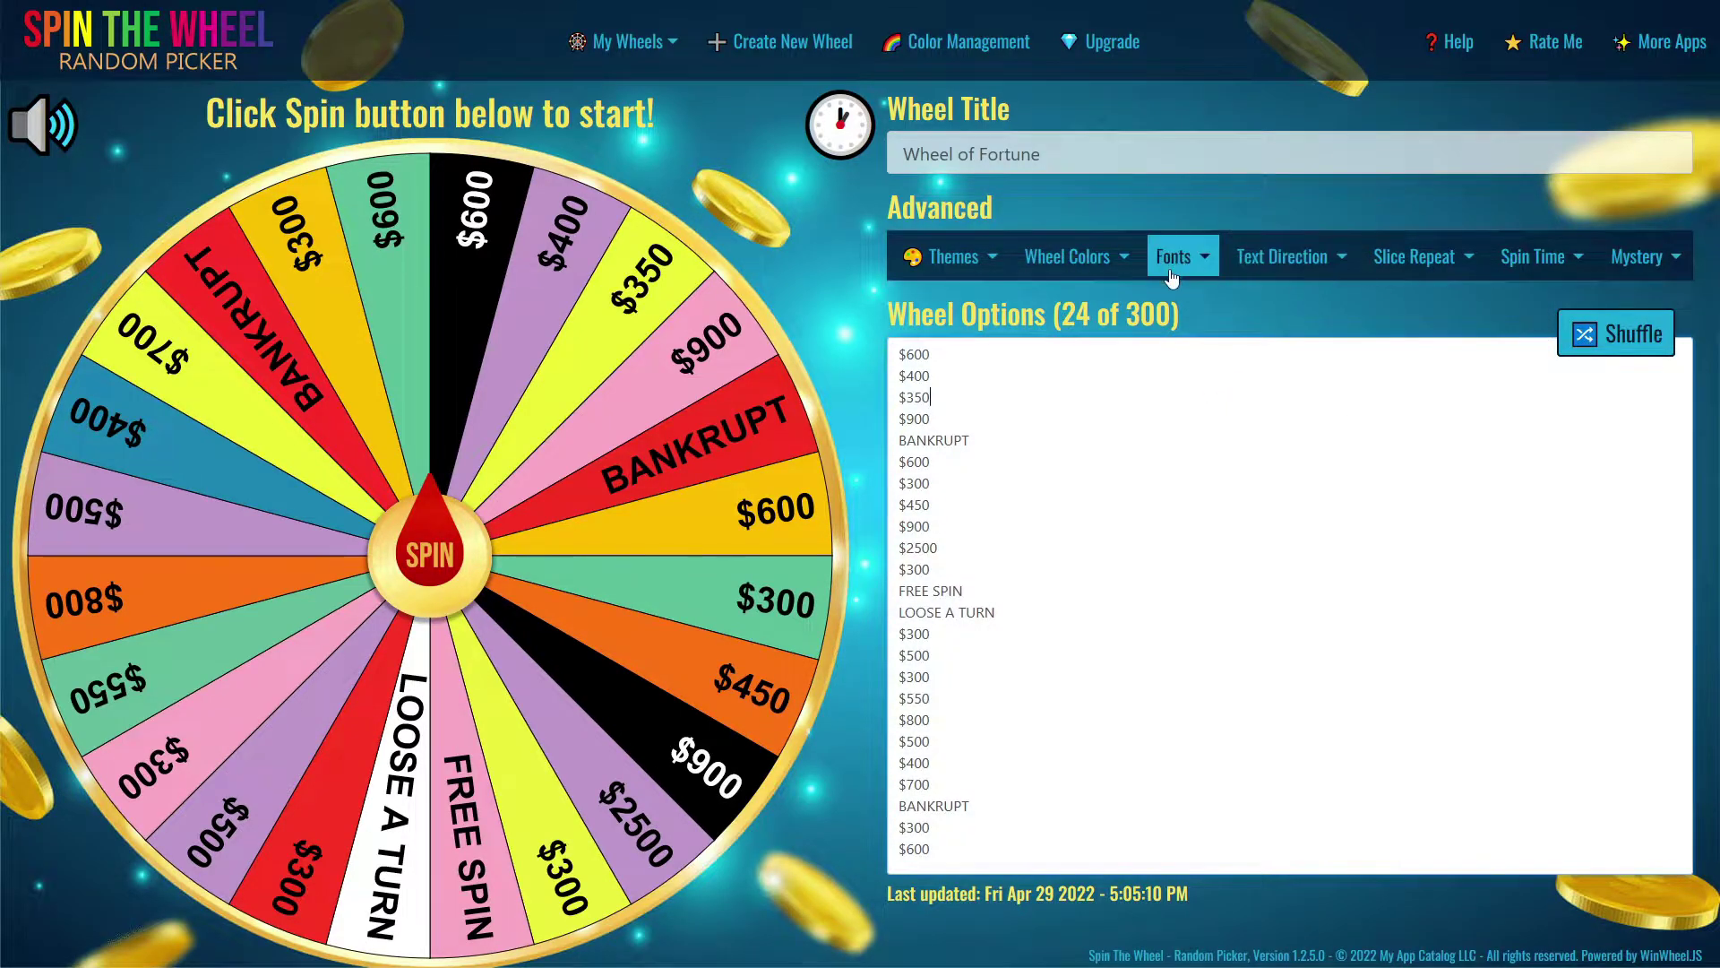
{"action": "left_click", "coordinate": [1179, 274]}
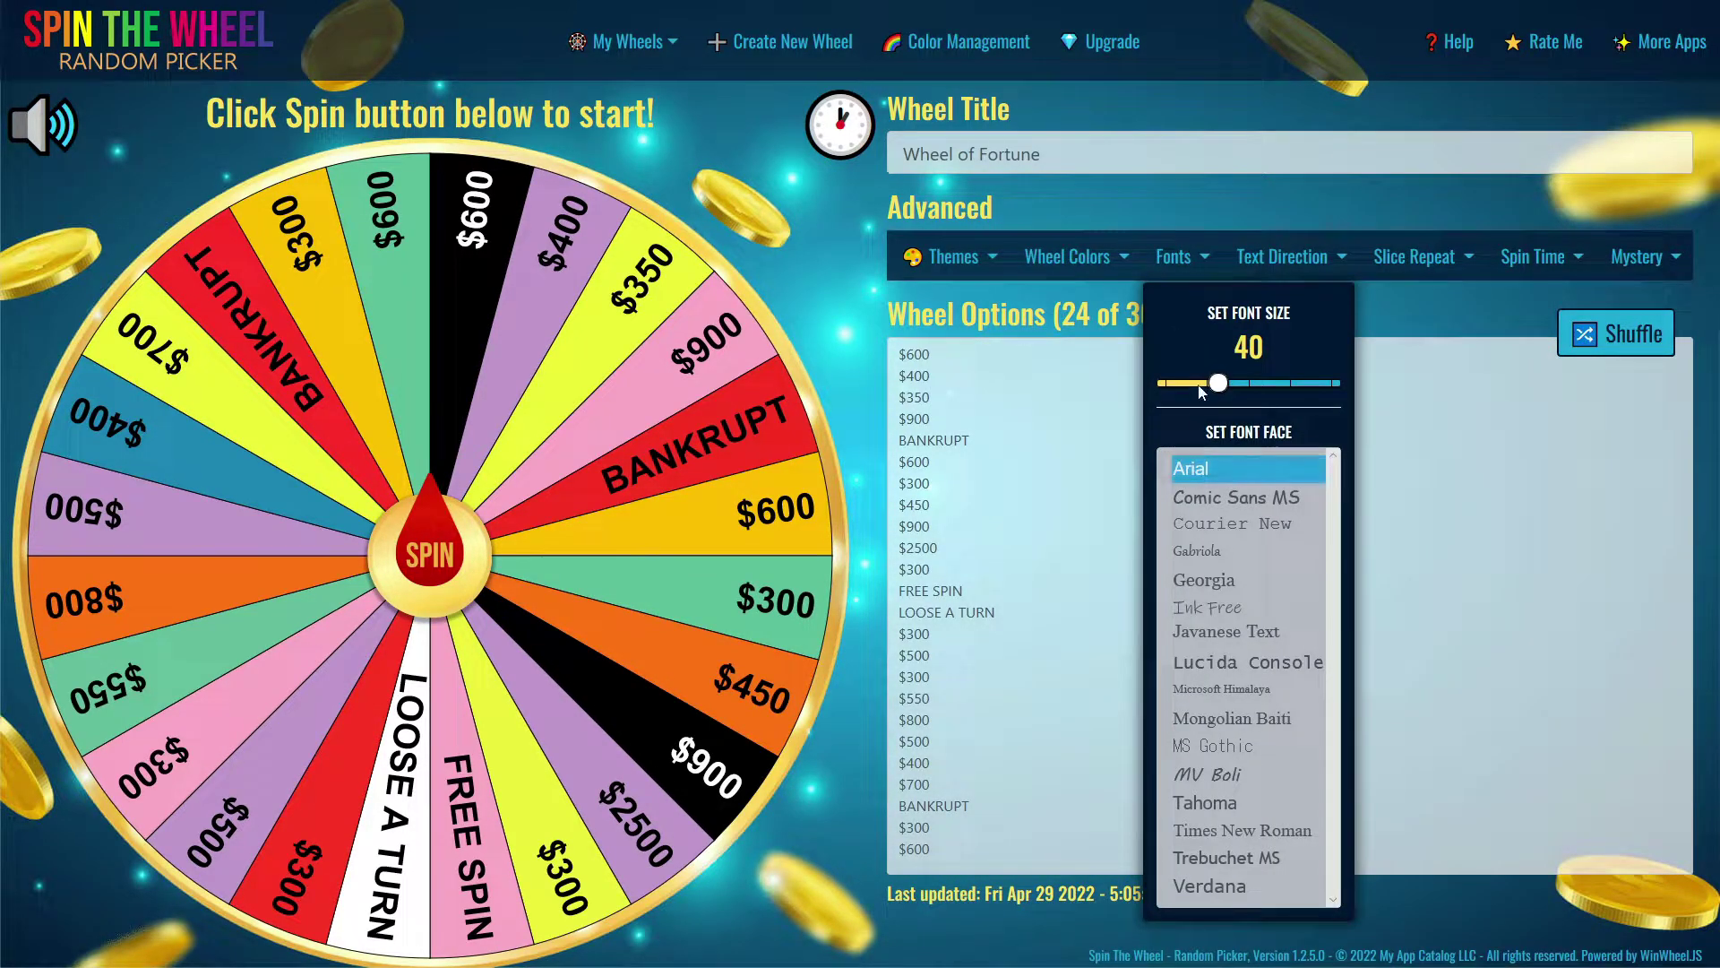
{"action": "mouse_move", "coordinate": [1218, 385]}
{"action": "left_mouse_down"}
{"action": "mouse_move", "coordinate": [1165, 387]}
{"action": "mouse_move", "coordinate": [1255, 393]}
{"action": "mouse_move", "coordinate": [1205, 395]}
{"action": "left_mouse_up"}
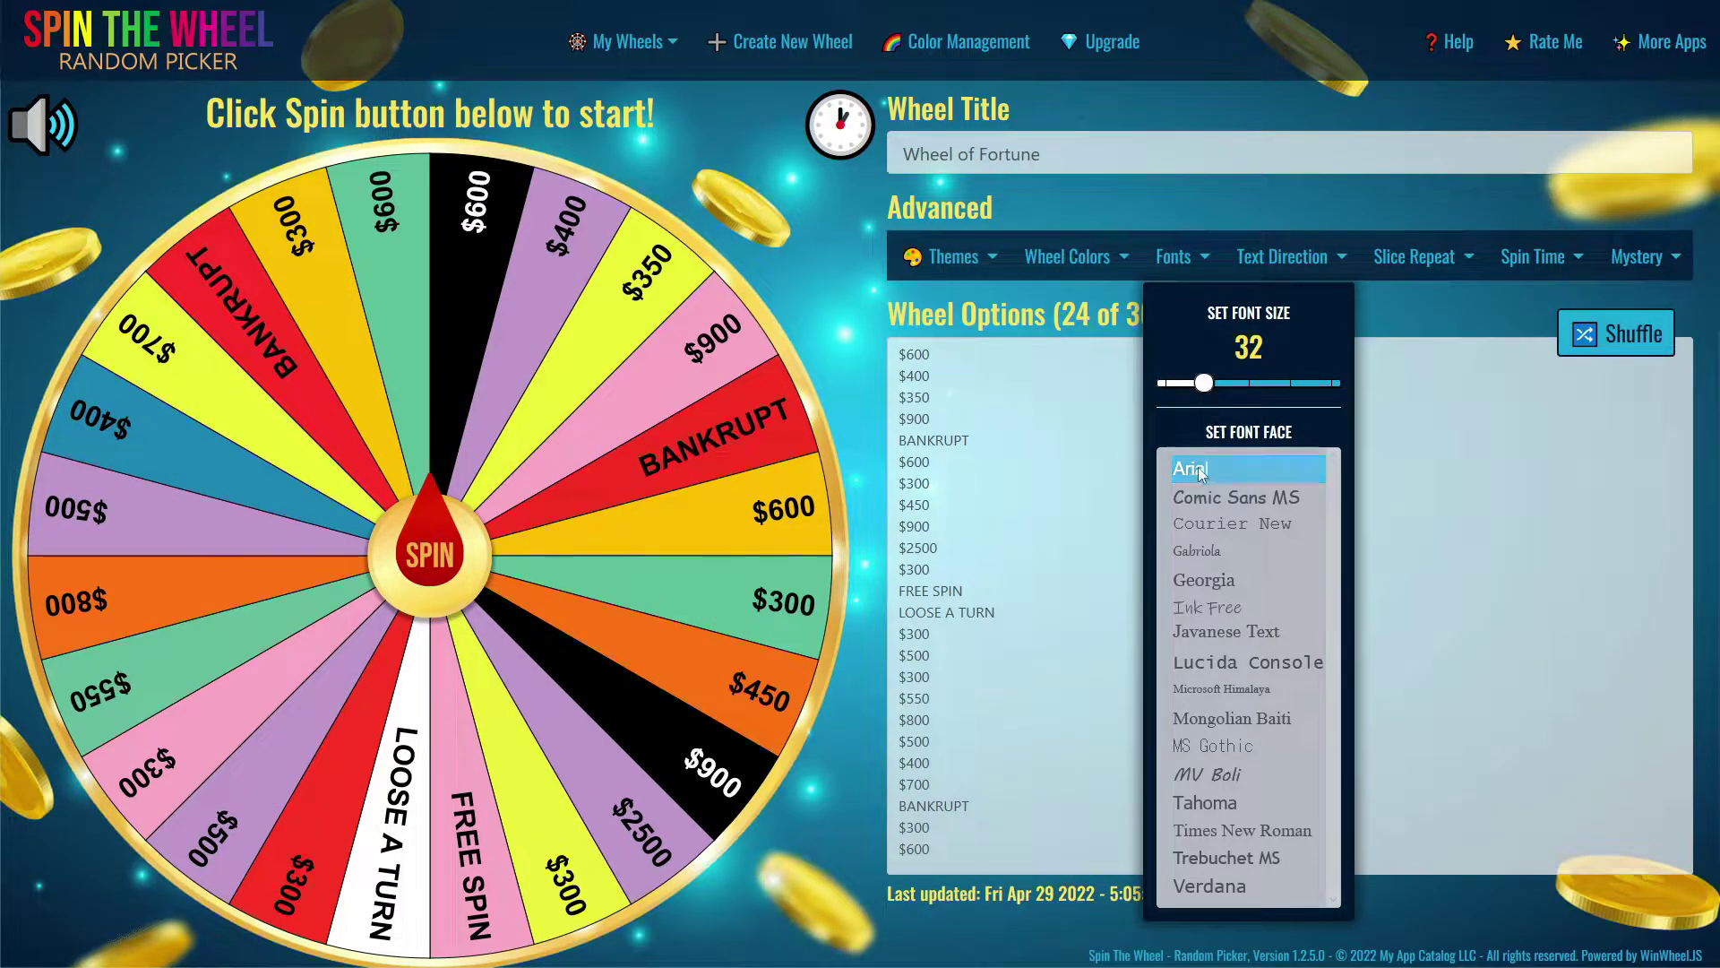
- Try the font faces from Comic Sans MS through Verdana on the wheel and choose Comic Sans MS
{"action": "left_click", "coordinate": [1230, 505]}
{"action": "key", "text": "Down"}
{"action": "key", "text": "Down"}
{"action": "key", "text": "Down"}
{"action": "key", "text": "Down"}
{"action": "key", "text": "Down"}
{"action": "key", "text": "Down"}
{"action": "key", "text": "Down"}
{"action": "key", "text": "Down"}
{"action": "key", "text": "Down"}
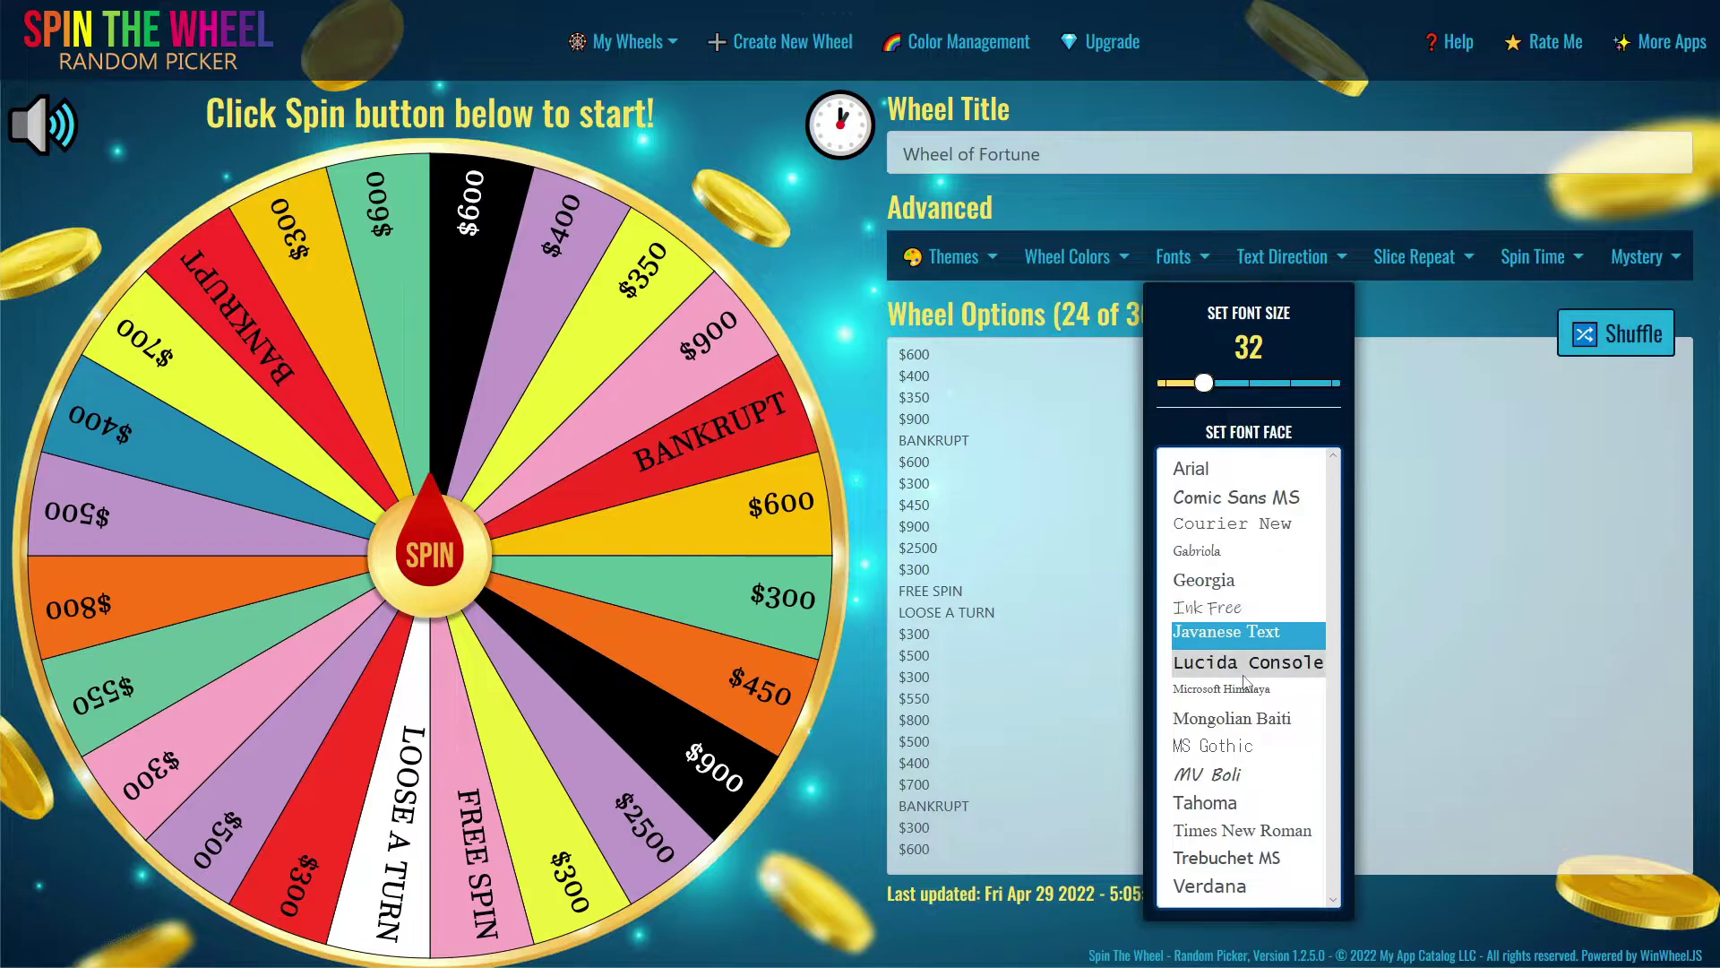
{"action": "key", "text": "Down"}
{"action": "key", "text": "Down"}
{"action": "key", "text": "Down"}
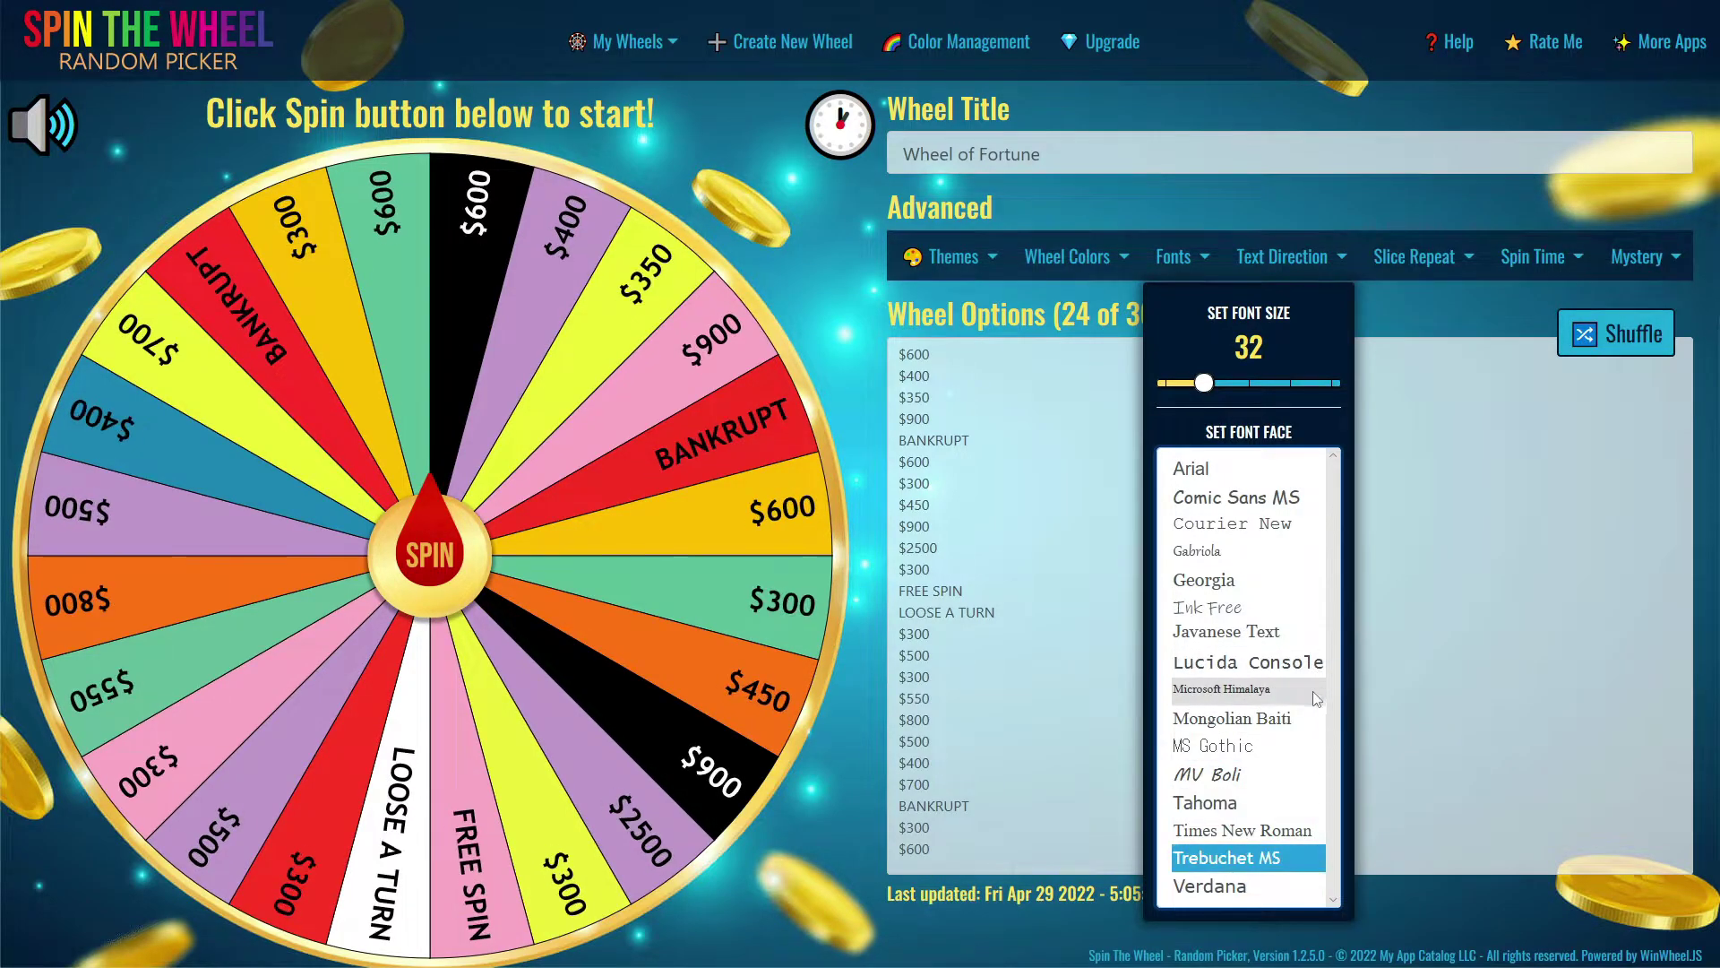
{"action": "left_click", "coordinate": [1274, 882]}
{"action": "mouse_move", "coordinate": [1274, 883]}
{"action": "left_mouse_down"}
{"action": "mouse_move", "coordinate": [1245, 611]}
{"action": "mouse_move", "coordinate": [1258, 581]}
{"action": "mouse_move", "coordinate": [1249, 512]}
{"action": "mouse_move", "coordinate": [1245, 606]}
{"action": "mouse_move", "coordinate": [1229, 497]}
{"action": "left_mouse_up"}
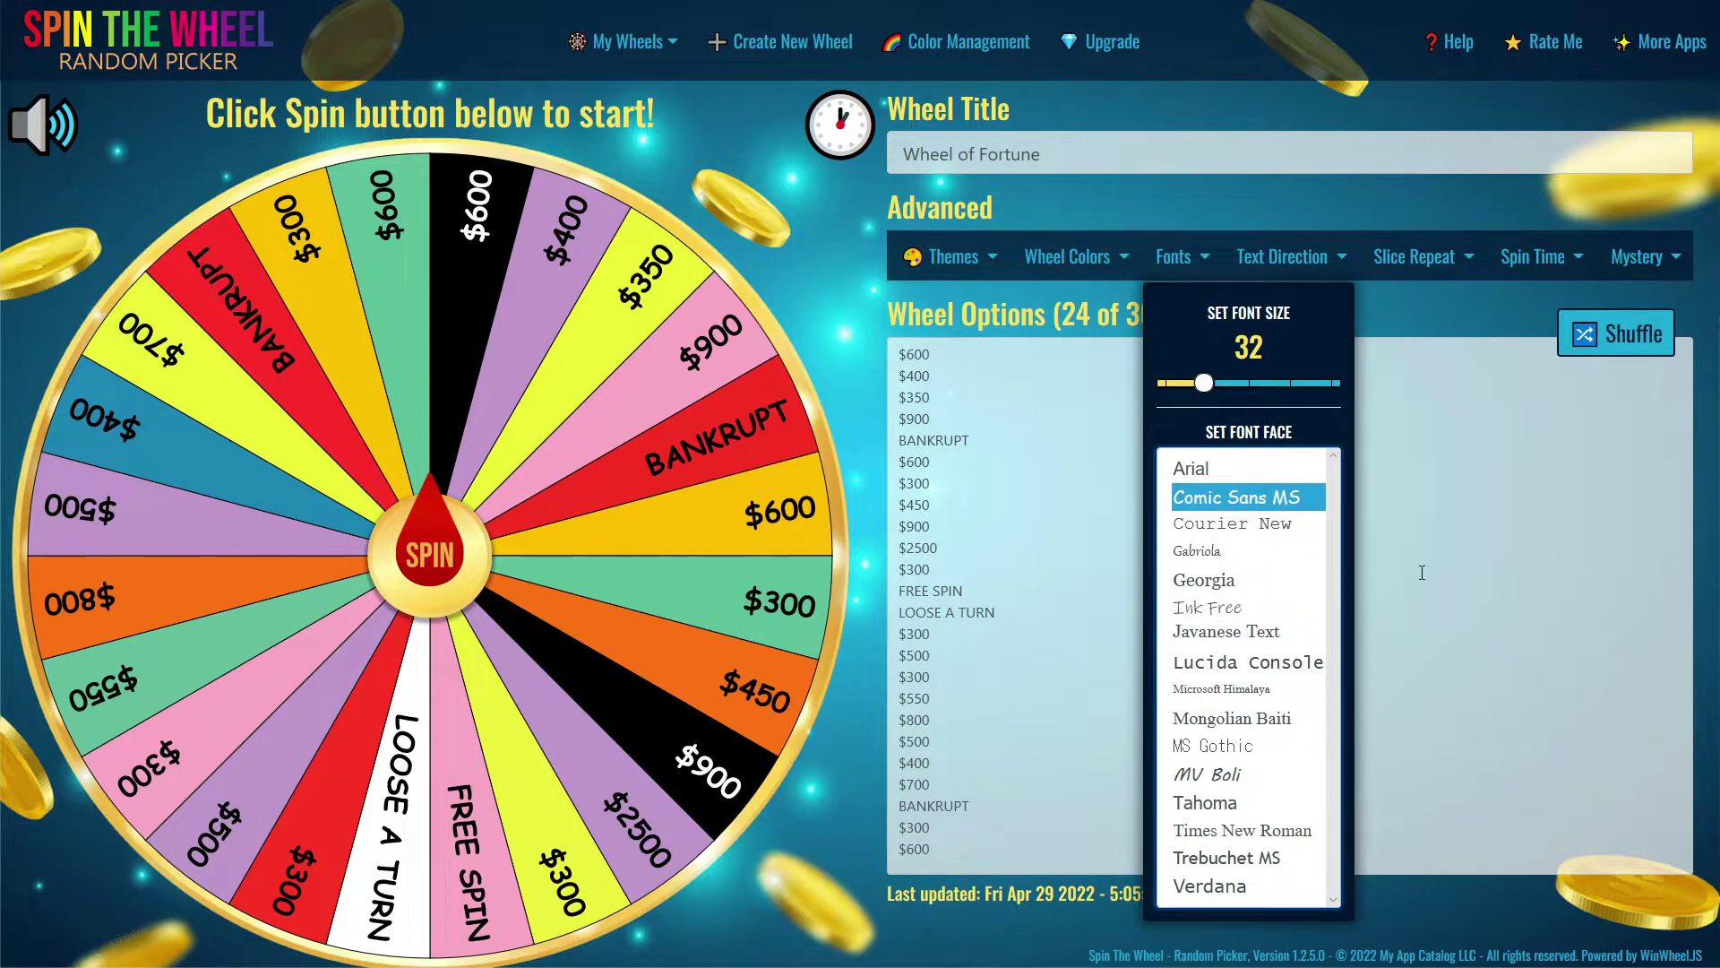
{"action": "left_click", "coordinate": [1270, 513]}
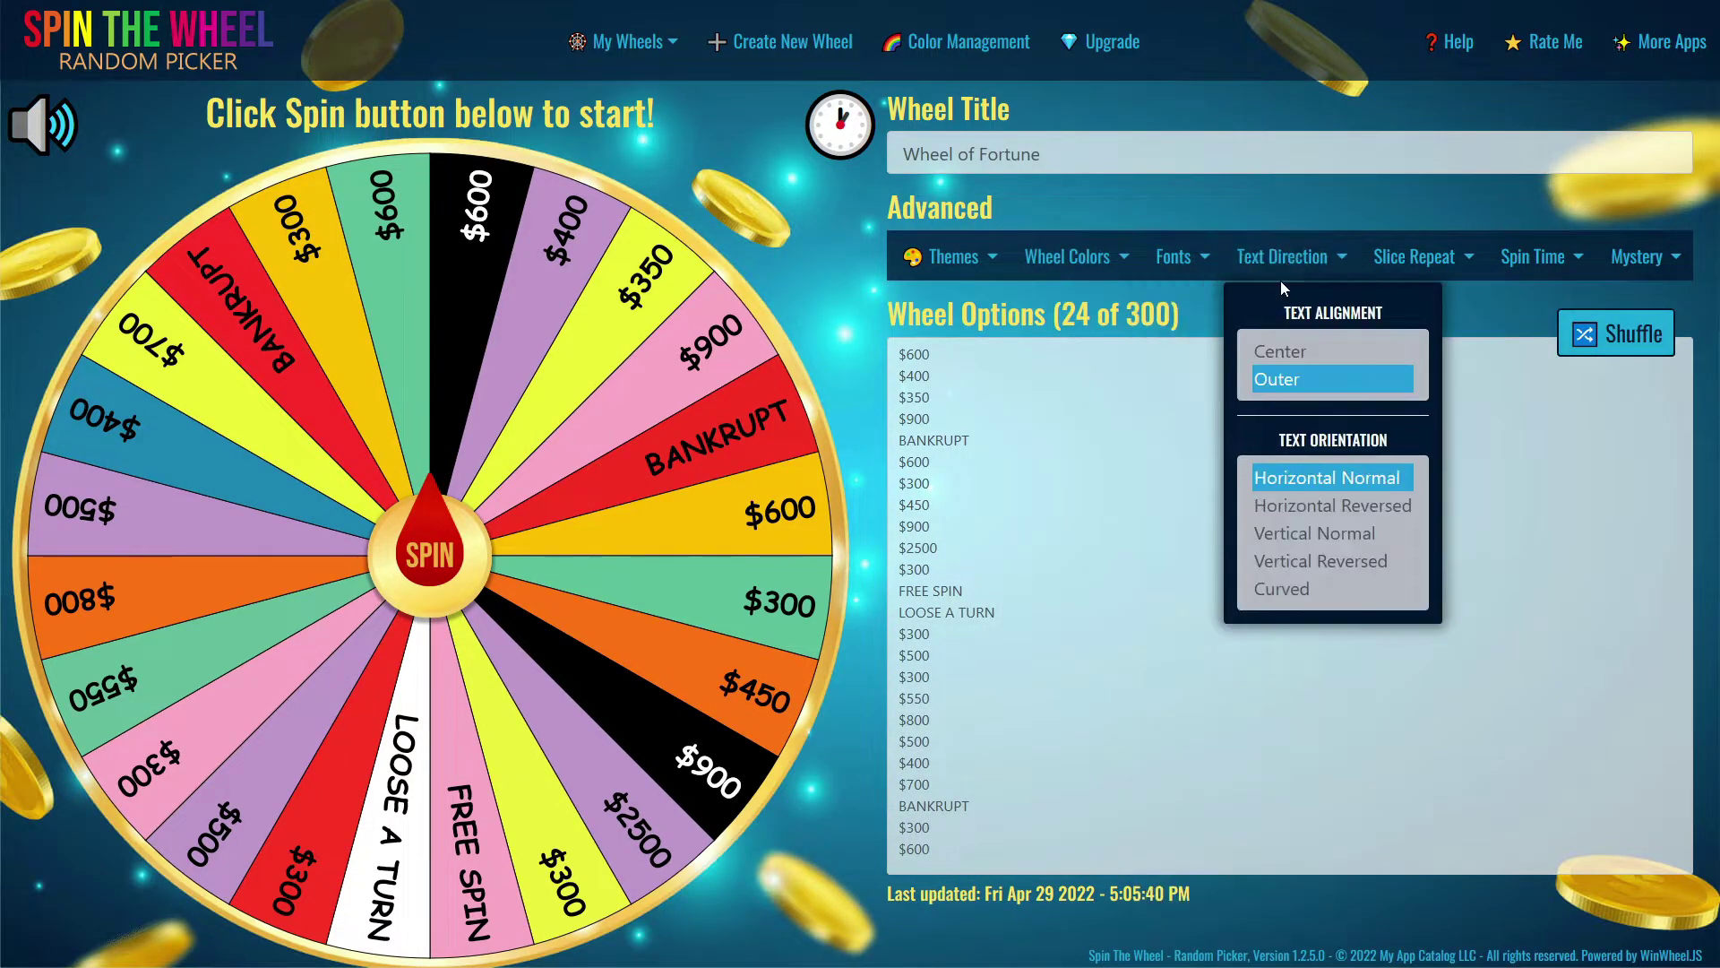
- Set the wheel's spin time to 7 seconds
{"action": "mouse_move", "coordinate": [1534, 261]}
{"action": "mouse_move", "coordinate": [1557, 418]}
{"action": "left_mouse_down"}
{"action": "mouse_move", "coordinate": [1506, 417]}
{"action": "mouse_move", "coordinate": [1617, 417]}
{"action": "mouse_move", "coordinate": [1540, 420]}
{"action": "left_mouse_up"}
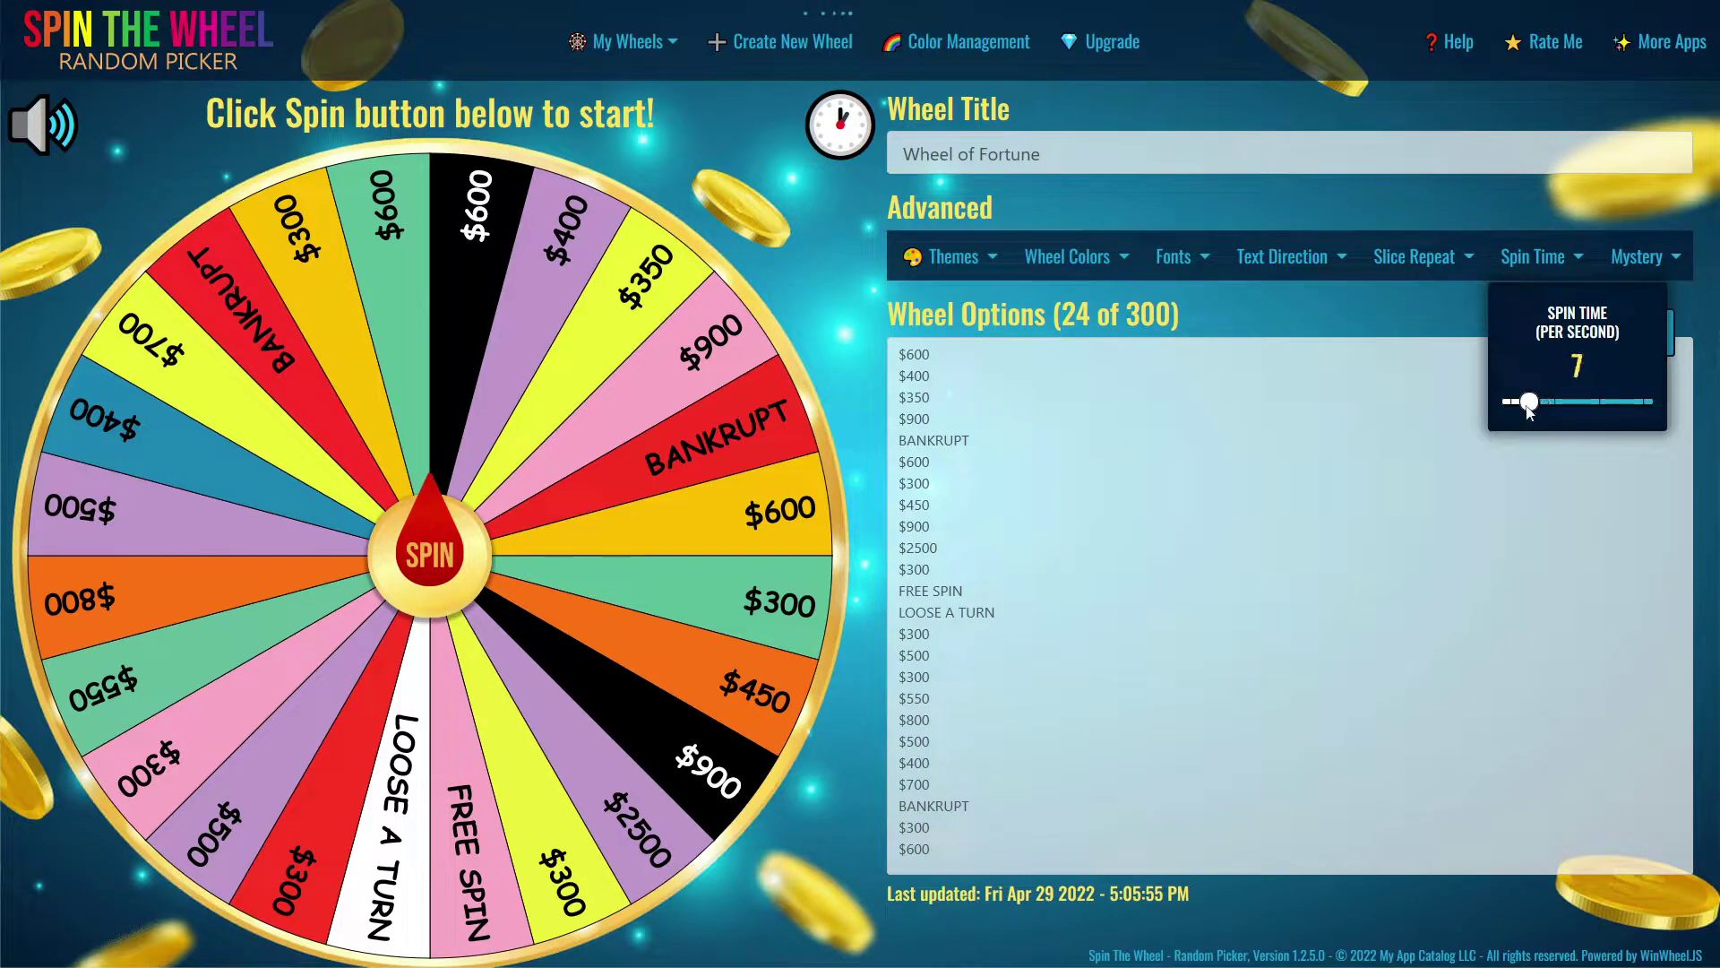
{"action": "left_click", "coordinate": [1434, 343]}
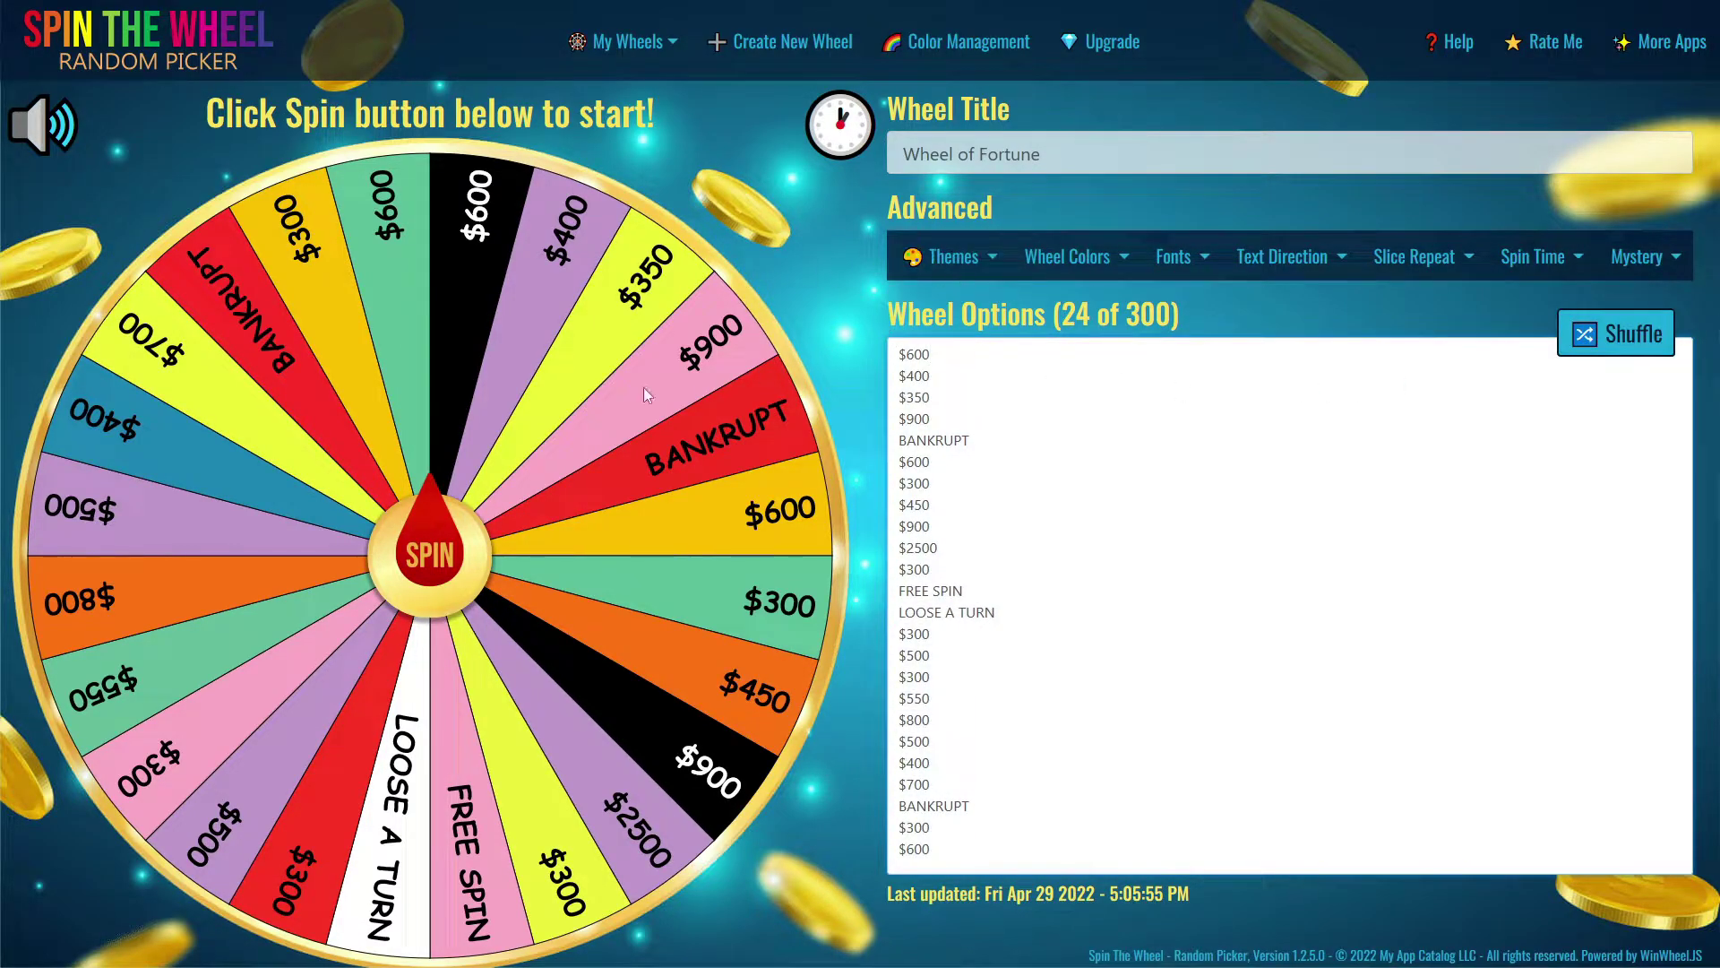
{"action": "left_click", "coordinate": [954, 256]}
{"action": "left_click", "coordinate": [1067, 256]}
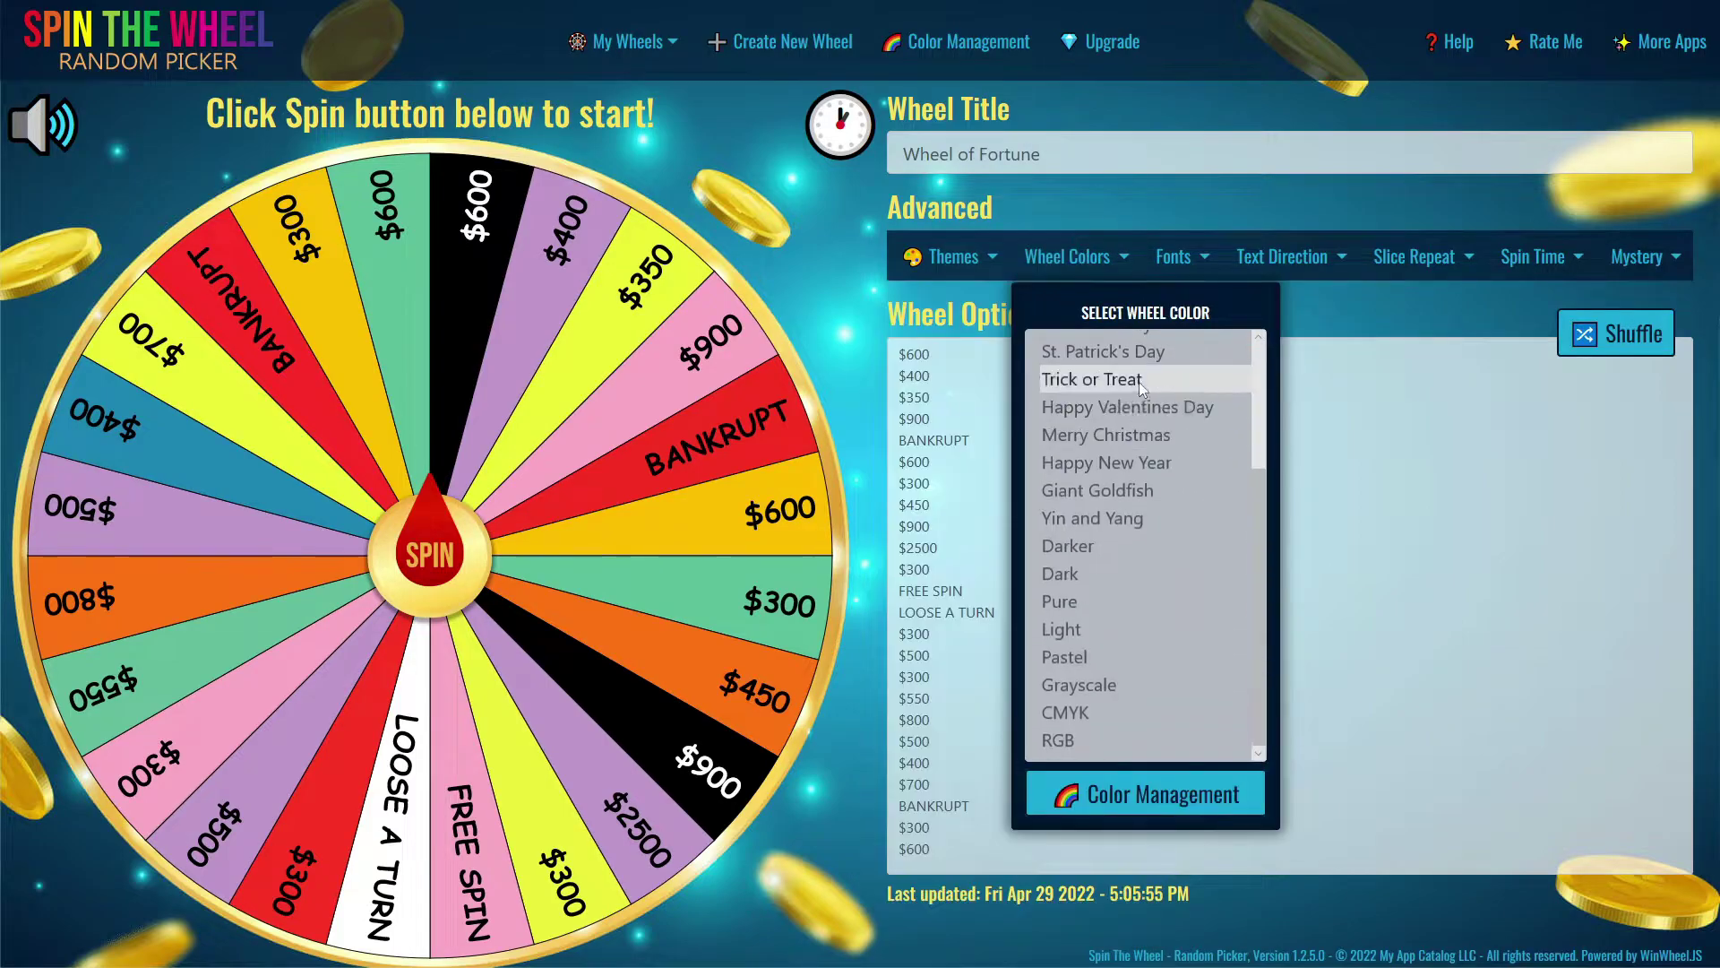
{"action": "left_click", "coordinate": [1173, 258]}
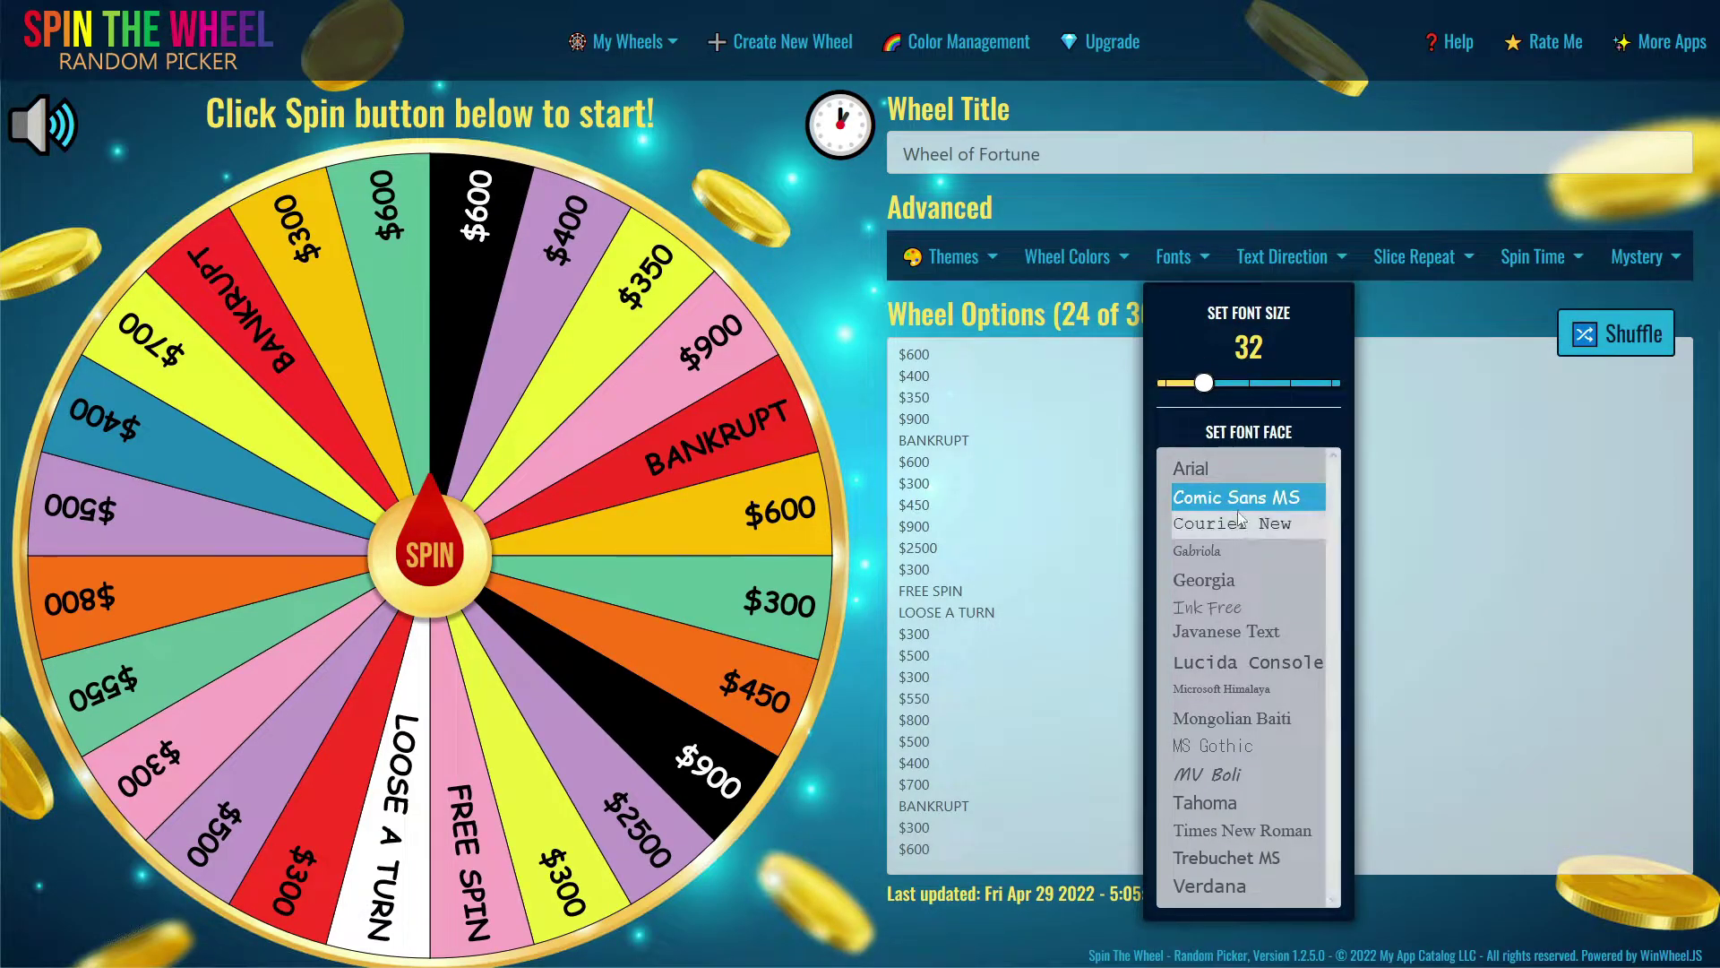
{"action": "left_click", "coordinate": [1282, 256]}
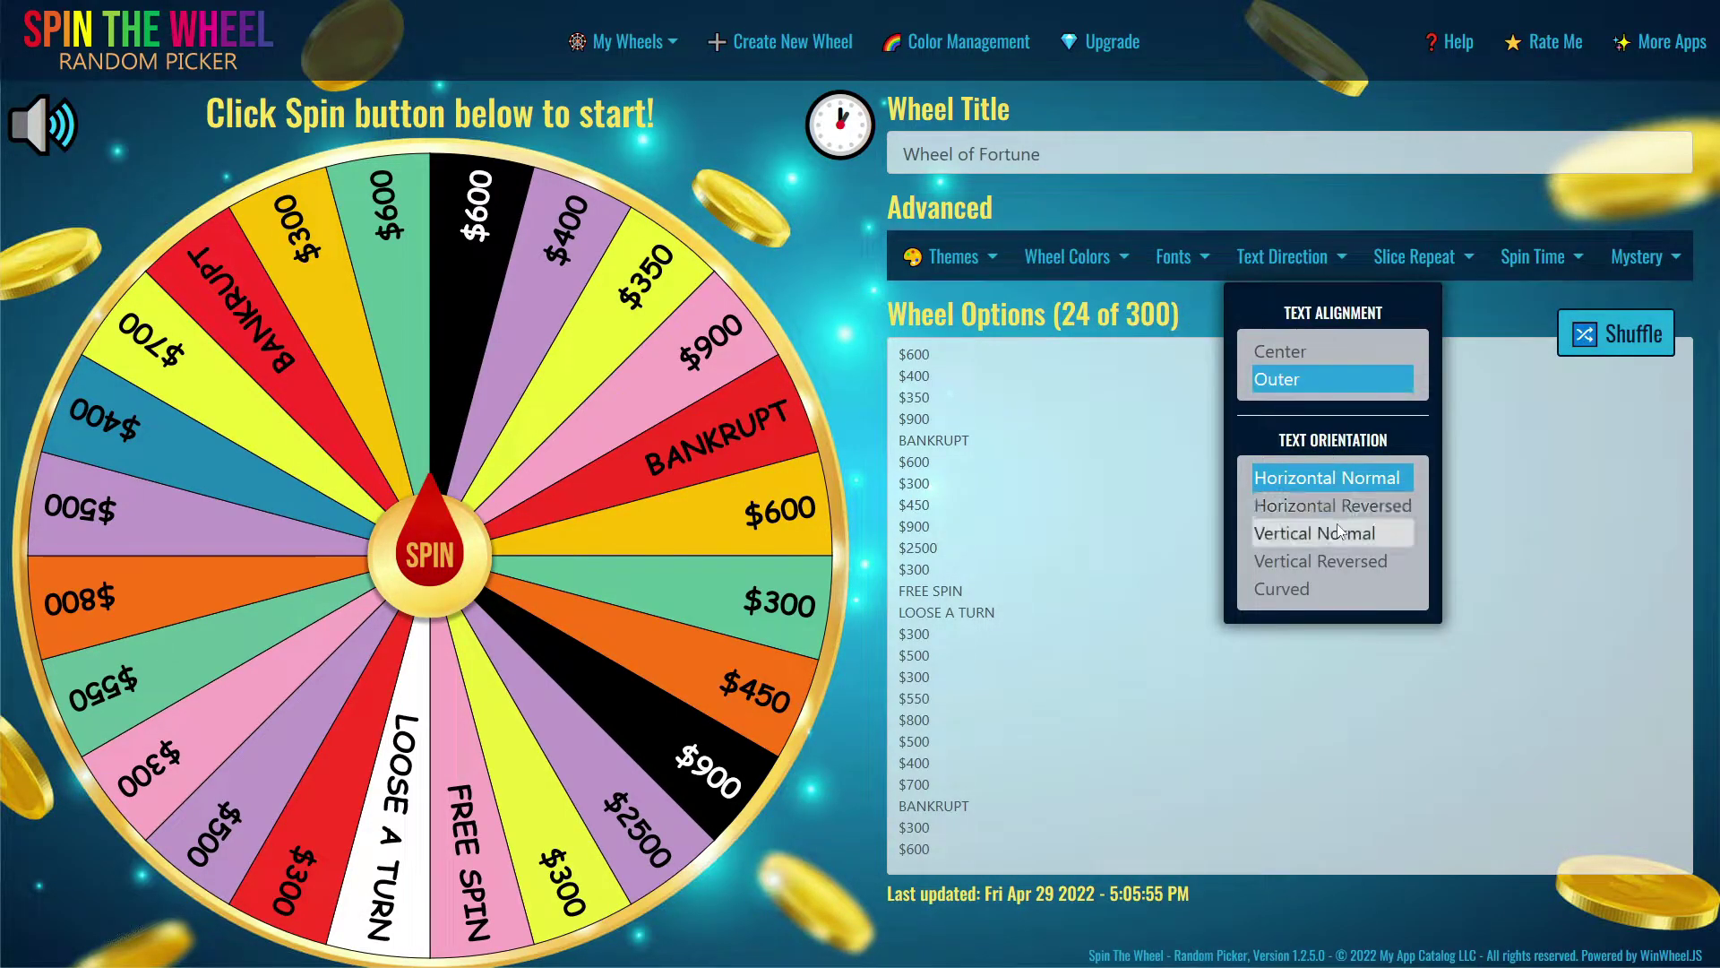
{"action": "left_click", "coordinate": [1414, 256]}
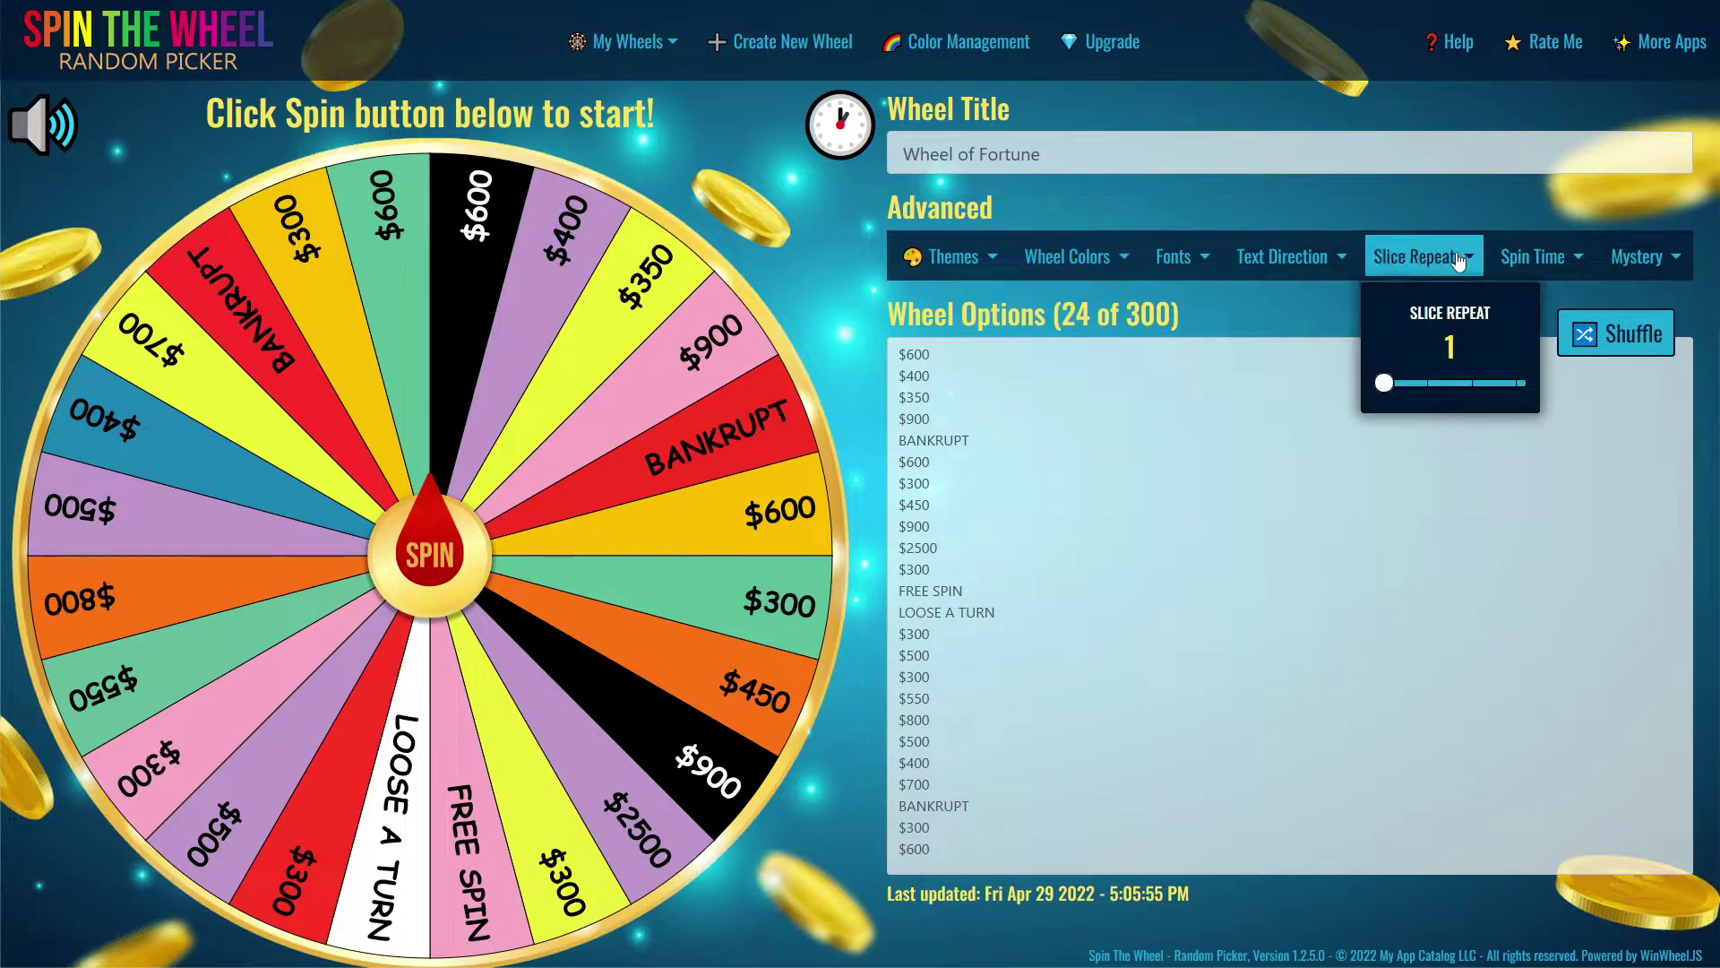
{"action": "mouse_move", "coordinate": [1387, 383]}
{"action": "left_mouse_down"}
{"action": "mouse_move", "coordinate": [1431, 383]}
{"action": "mouse_move", "coordinate": [1385, 384]}
{"action": "left_mouse_up"}
{"action": "left_click", "coordinate": [1344, 469]}
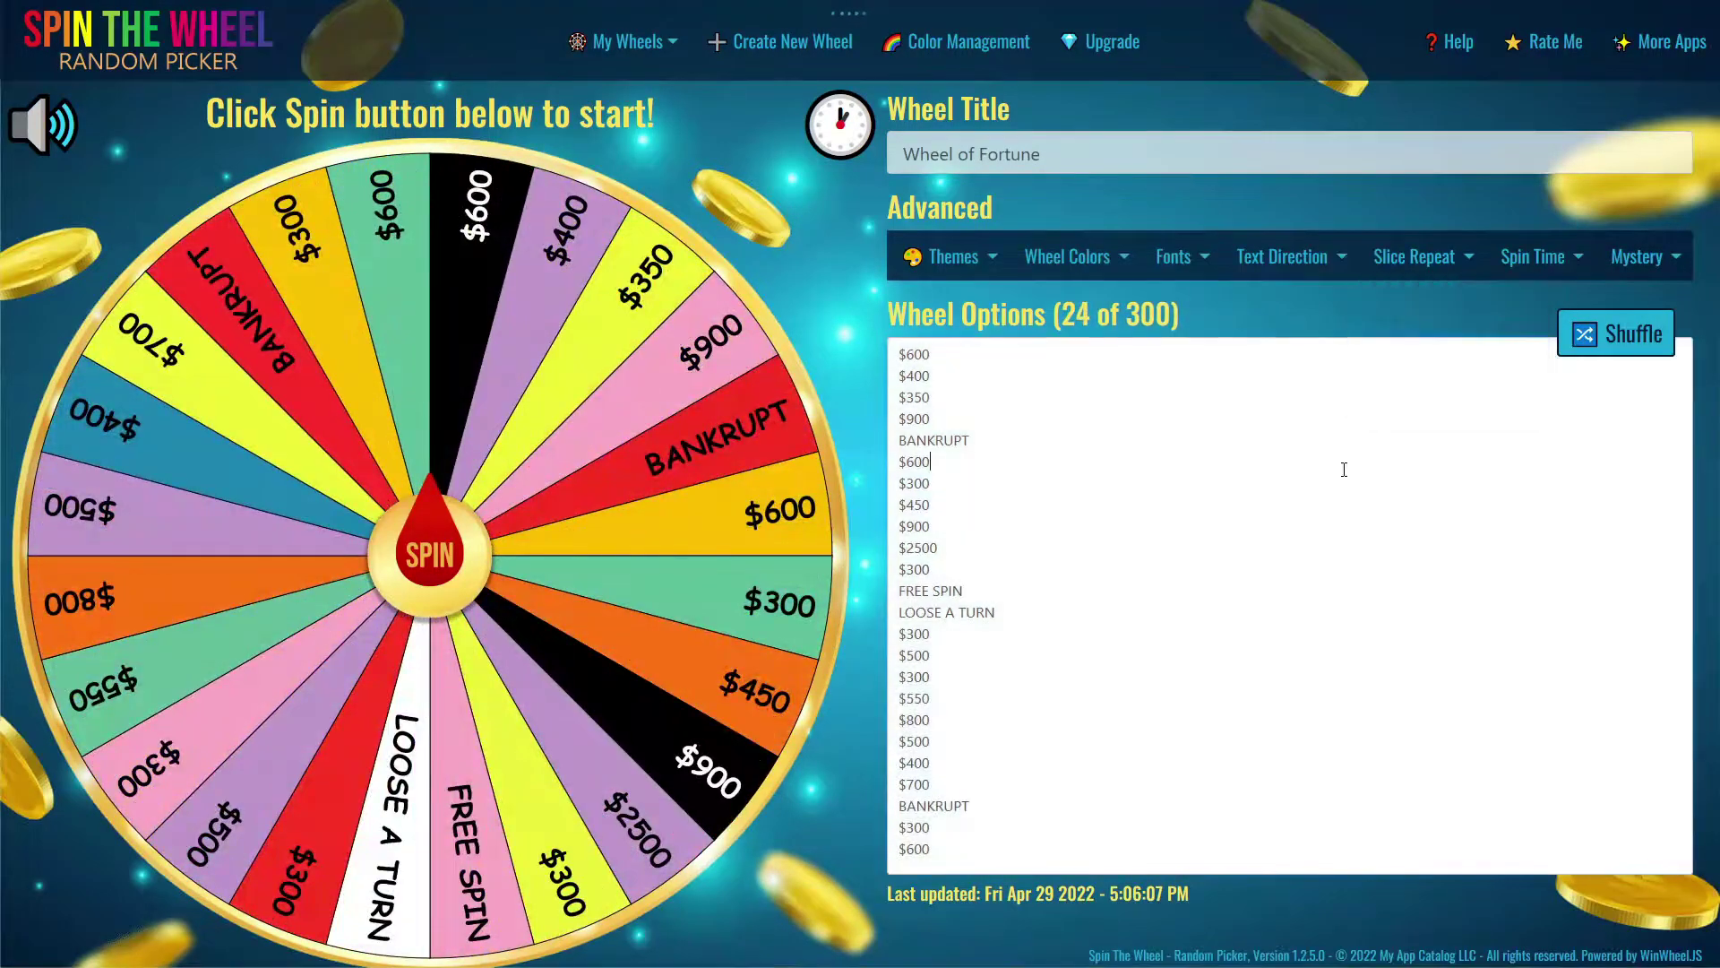
- Spin the wheel and view the stats and result history of the spin
{"action": "left_click", "coordinate": [431, 557]}
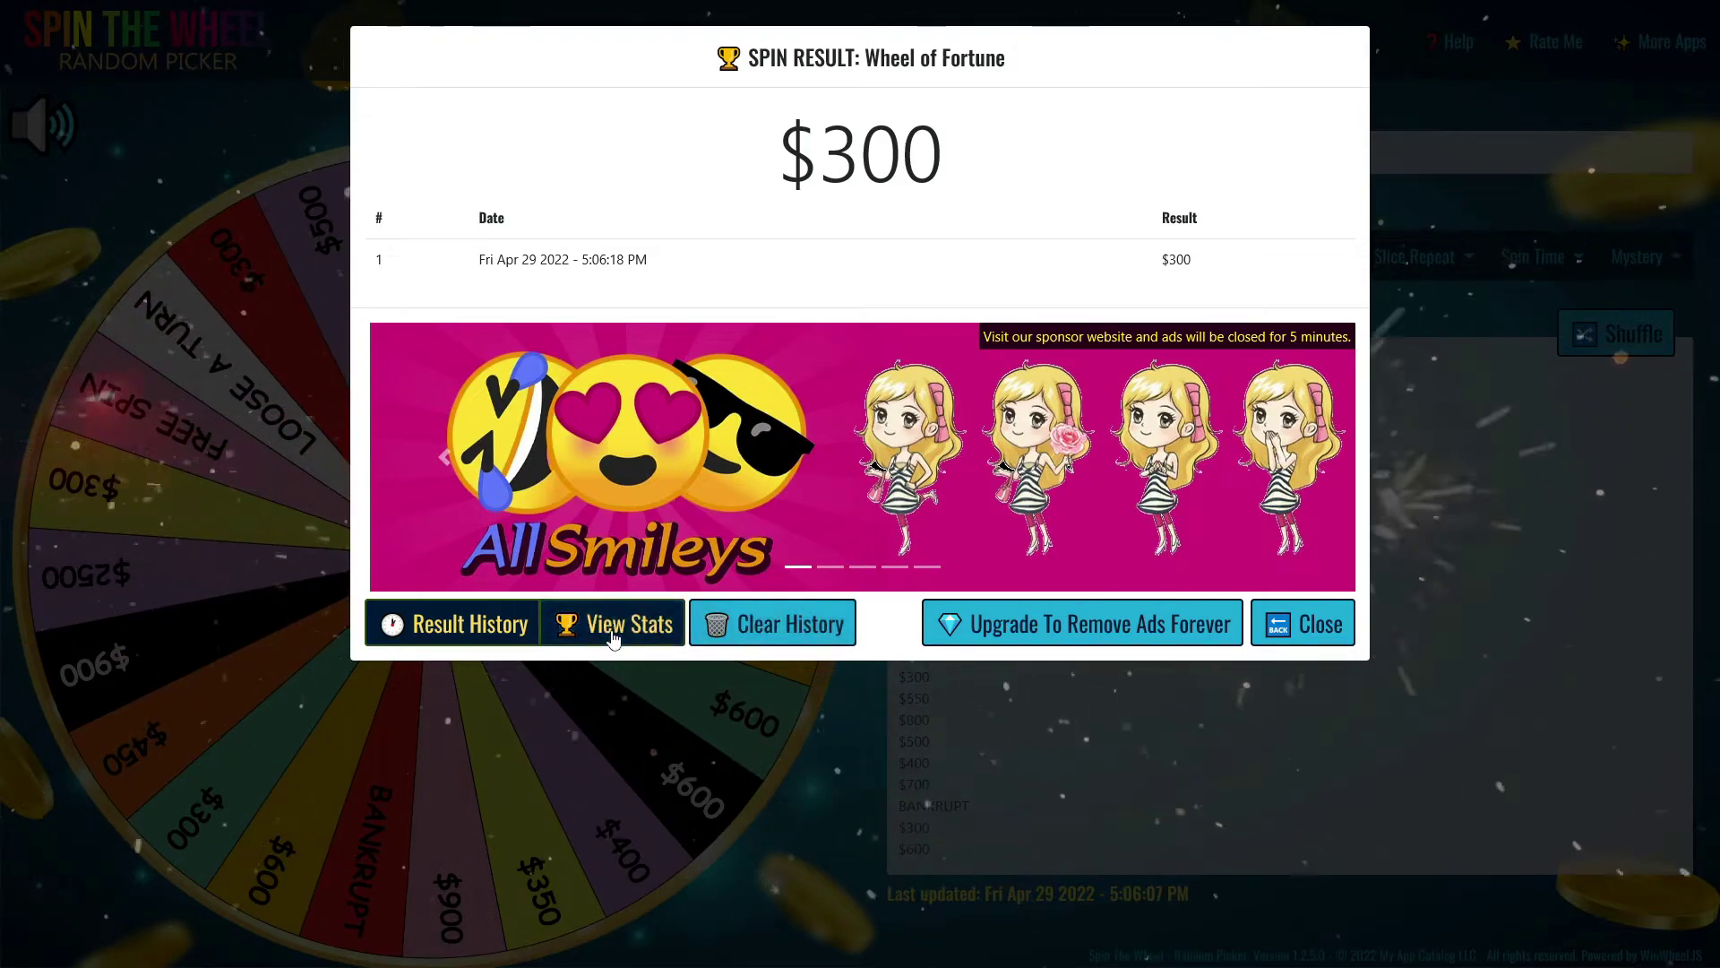
{"action": "left_click", "coordinate": [659, 624]}
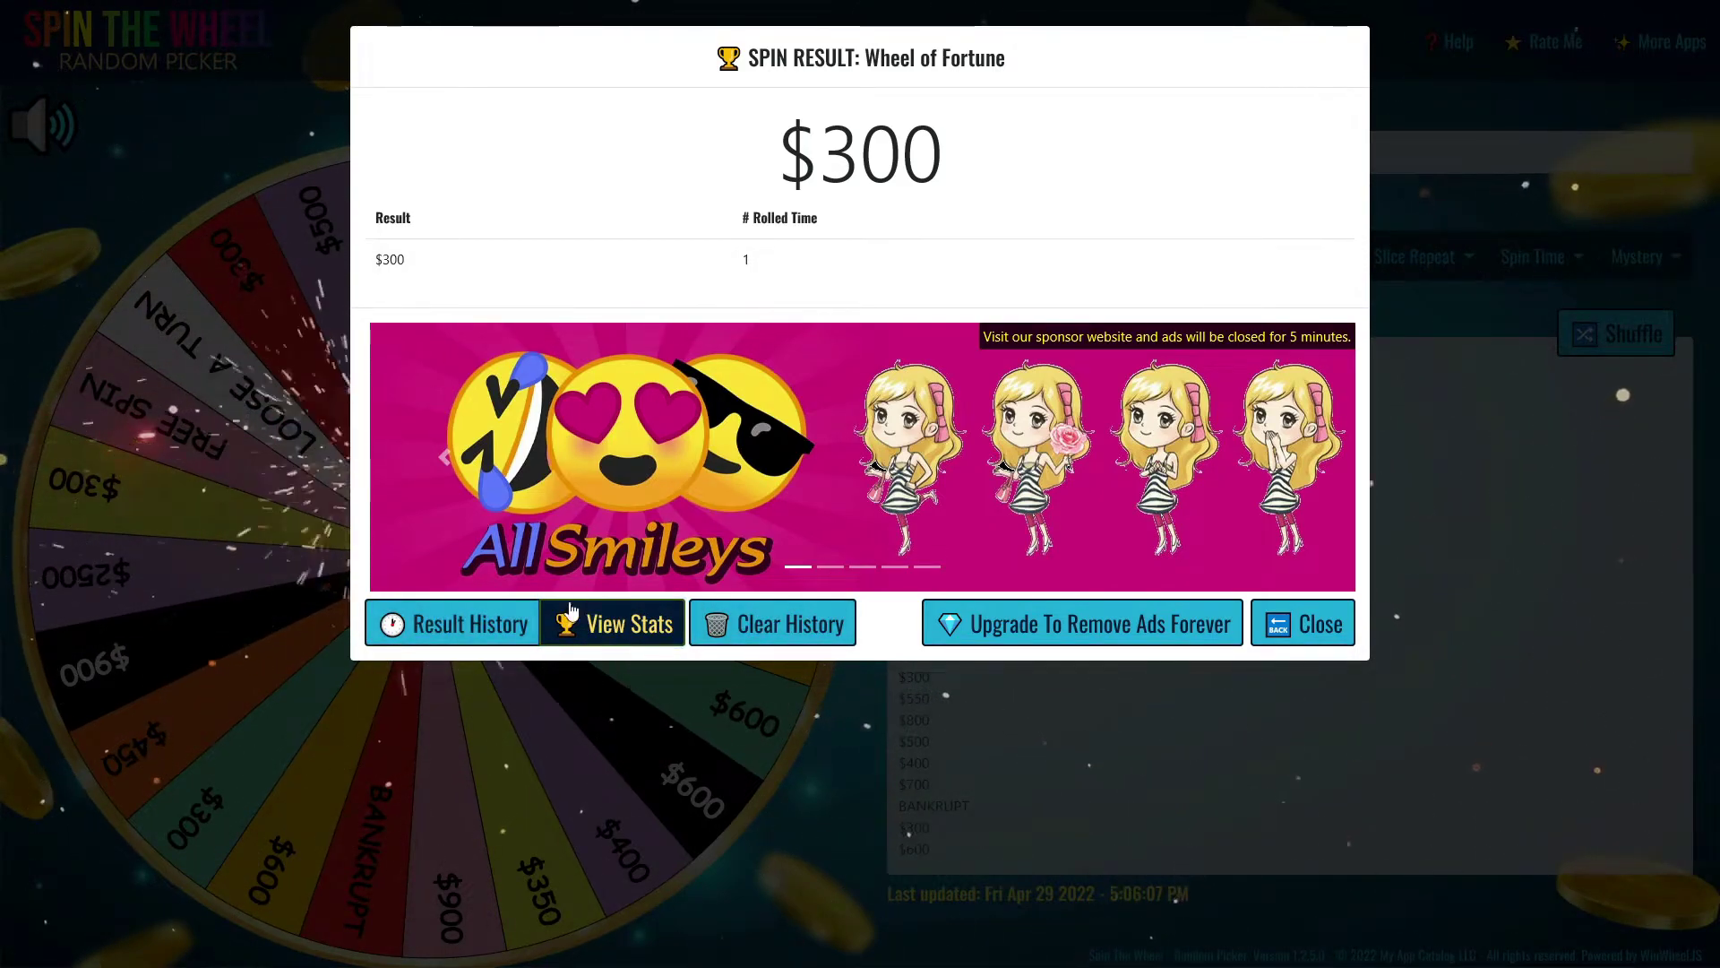
{"action": "left_click", "coordinate": [474, 630]}
- Clear the wheel's result history, confirming the deletion, and return to the wheel
{"action": "left_click", "coordinate": [780, 625]}
{"action": "key", "text": "Return"}
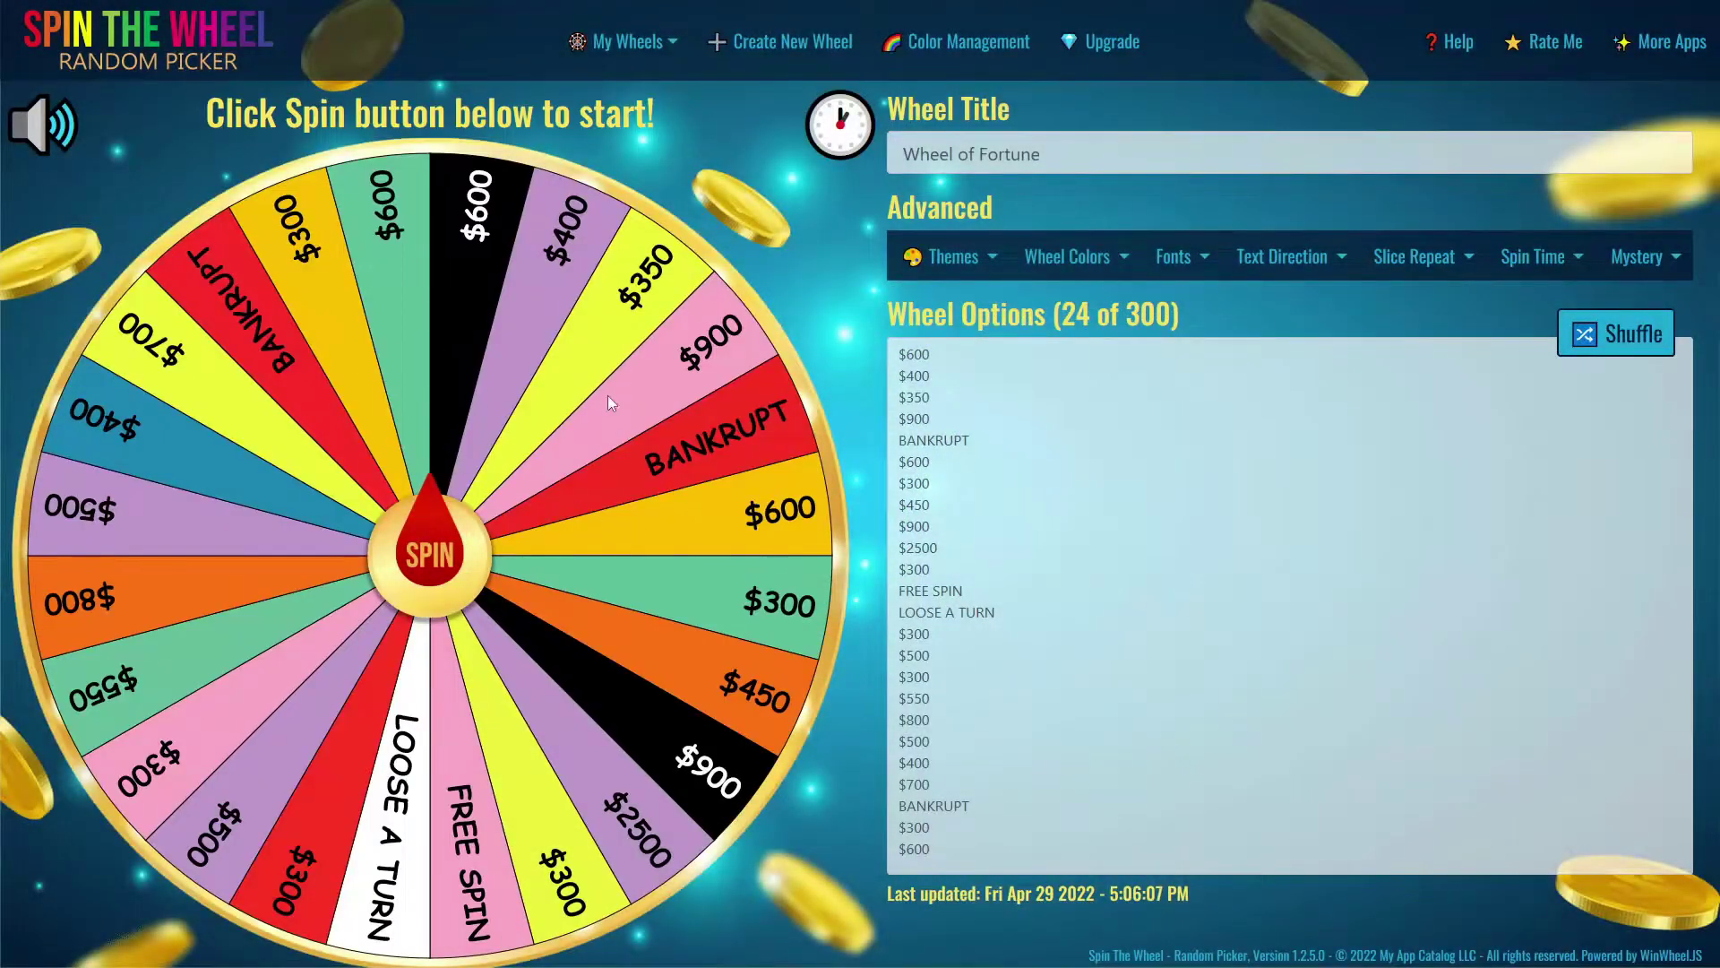
- Preview saved wheels such as YES or NO, What Sport Should I Play? and What Should I Eat Now?, and return to Wheel of Fortune
{"action": "left_click", "coordinate": [665, 44]}
{"action": "left_click", "coordinate": [686, 187]}
{"action": "left_click", "coordinate": [602, 132]}
{"action": "left_click", "coordinate": [627, 243]}
{"action": "left_click", "coordinate": [708, 299]}
{"action": "left_click", "coordinate": [712, 242]}
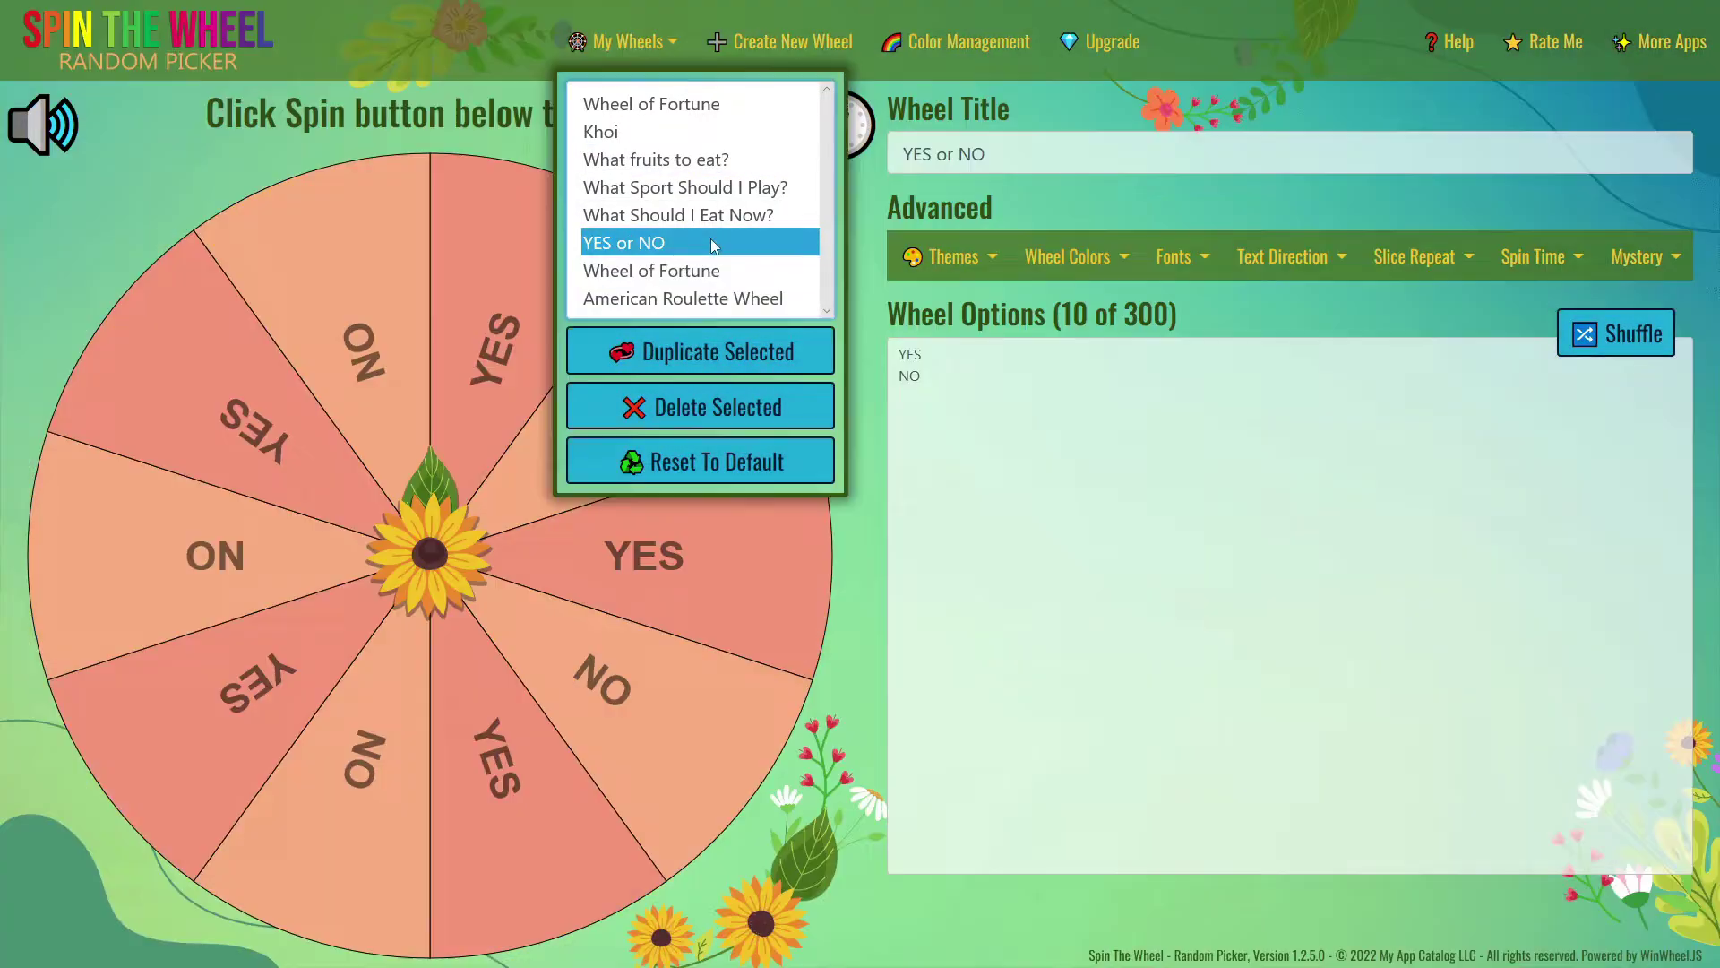
{"action": "left_click", "coordinate": [710, 215]}
{"action": "left_click", "coordinate": [708, 158]}
{"action": "left_click", "coordinate": [715, 131]}
{"action": "left_click", "coordinate": [699, 182]}
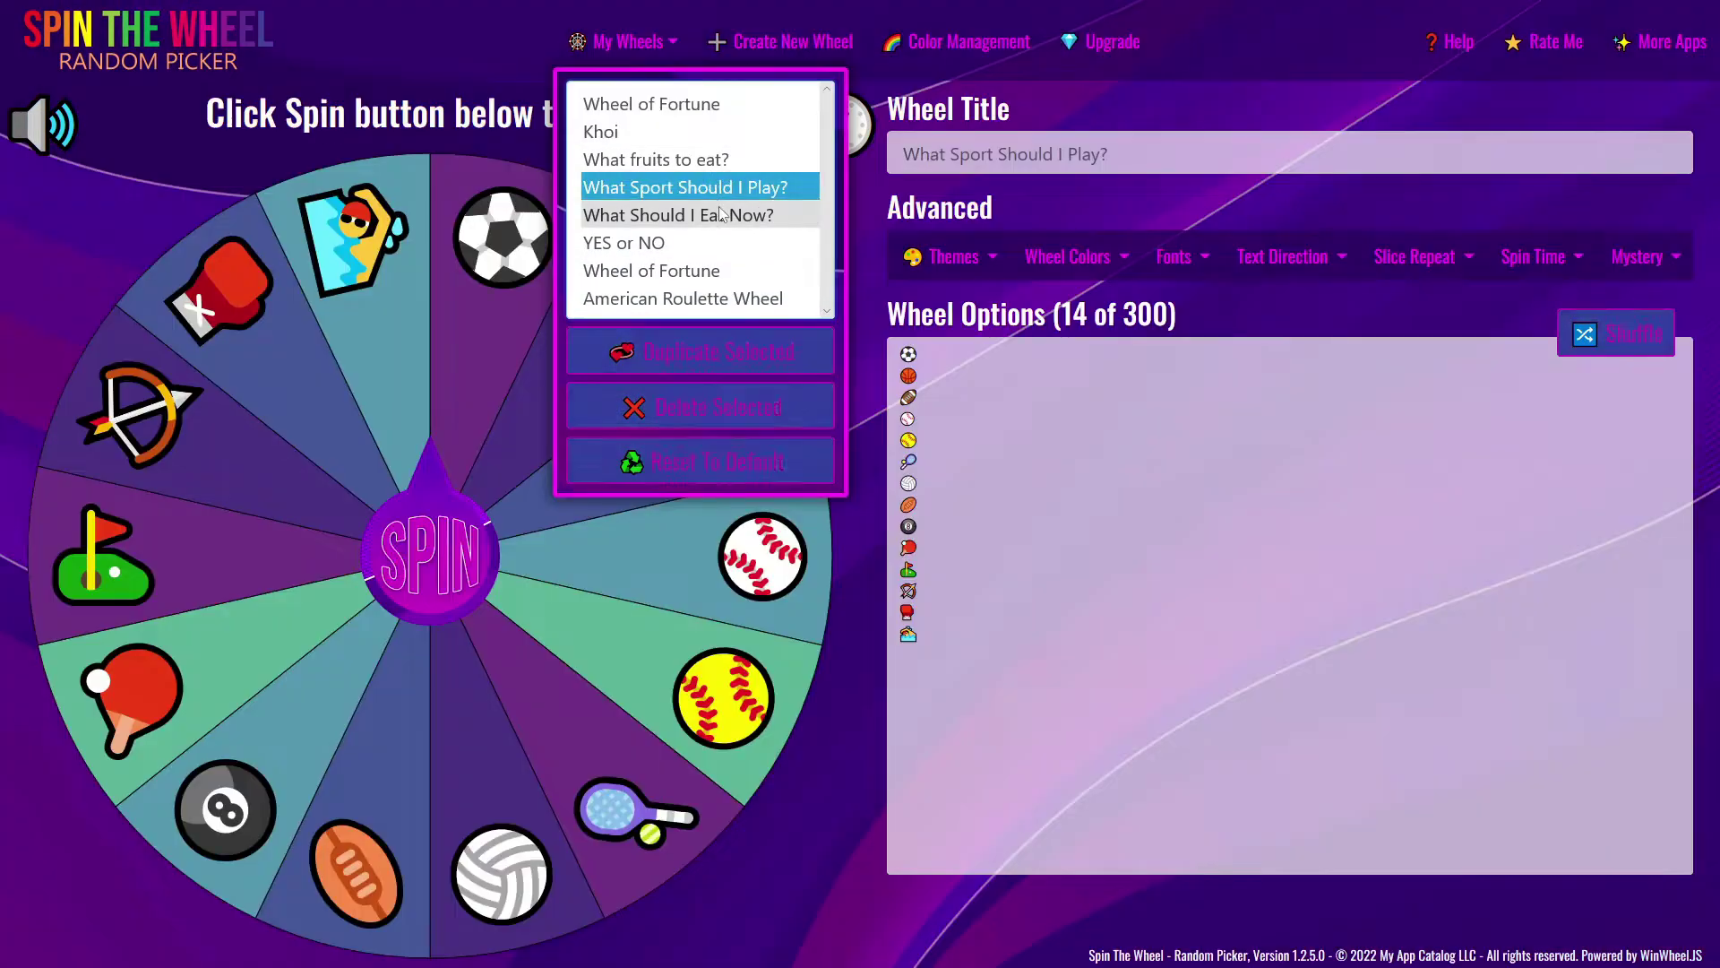
{"action": "left_click", "coordinate": [699, 238]}
{"action": "left_click", "coordinate": [699, 155]}
{"action": "left_click", "coordinate": [699, 210]}
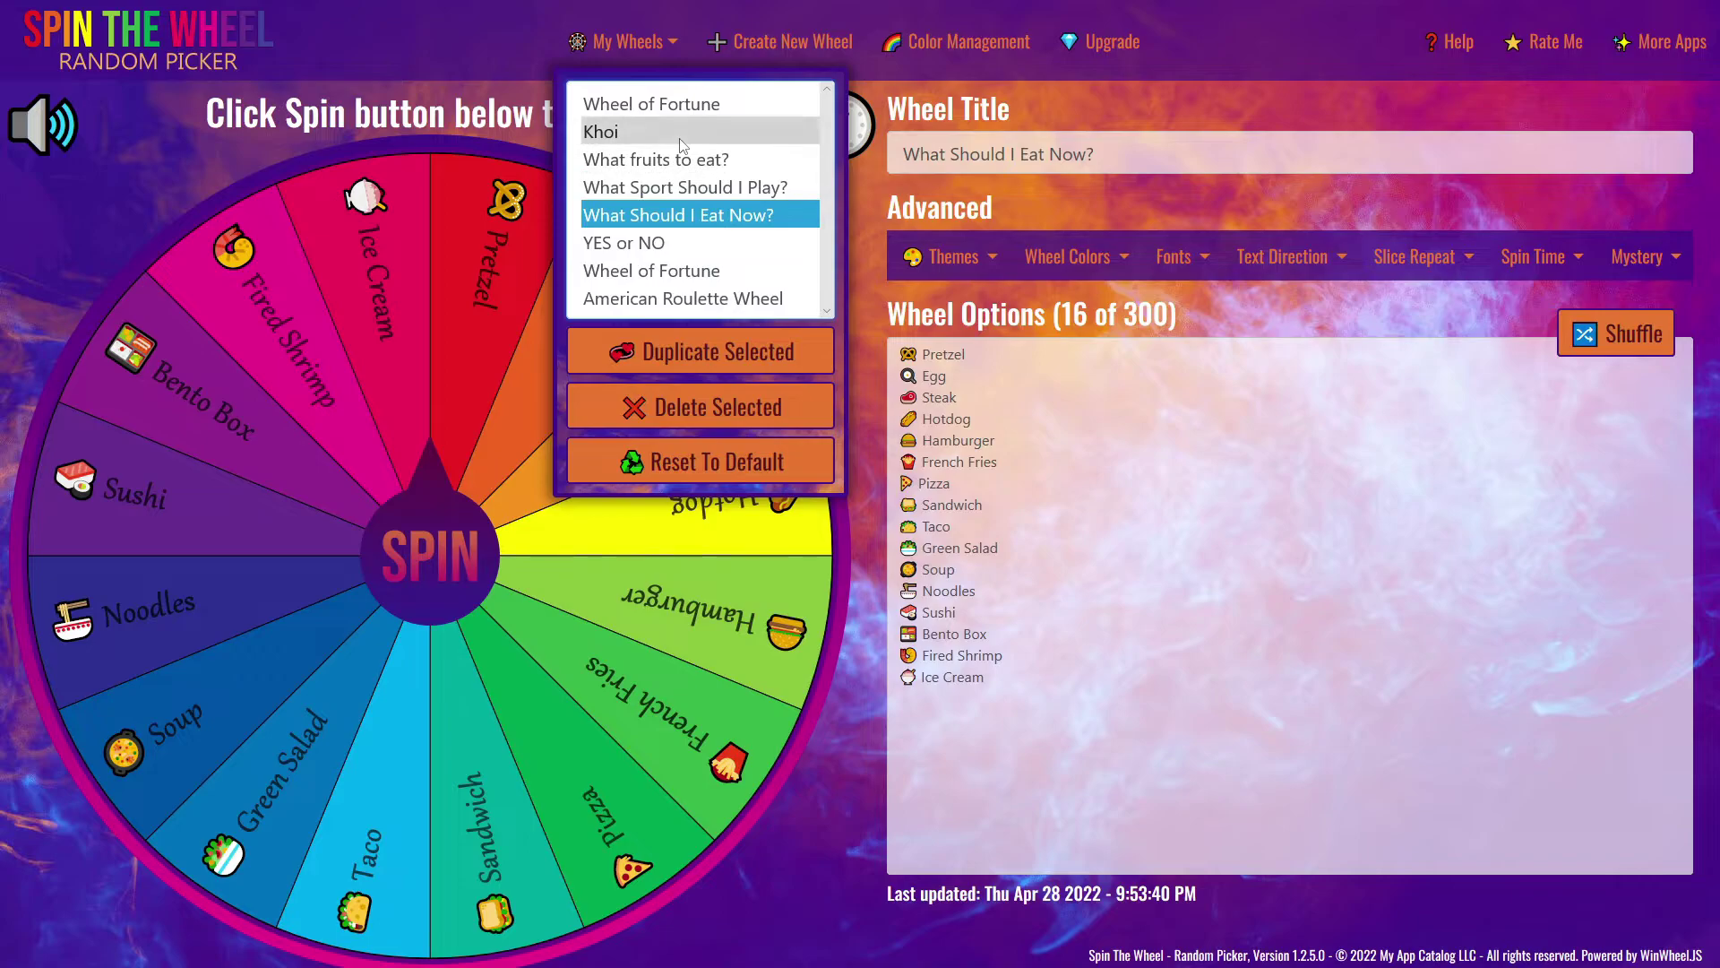
{"action": "left_click", "coordinate": [651, 103]}
{"action": "left_click", "coordinate": [632, 42]}
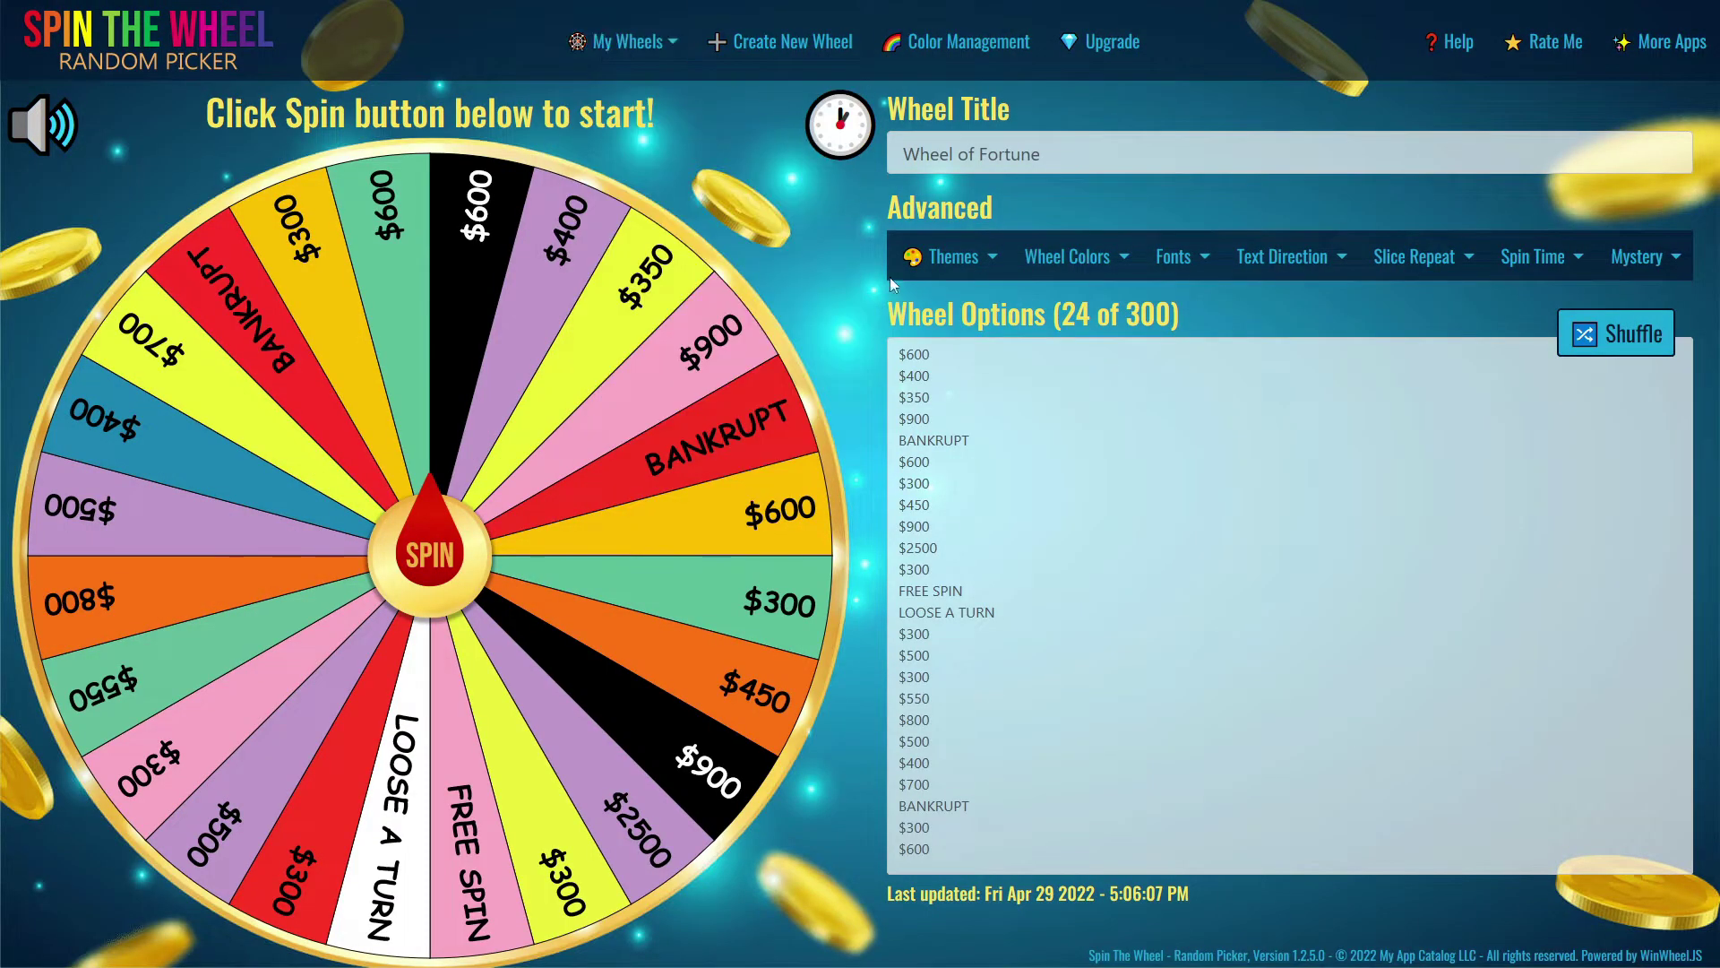
- Open Color Management for the Wheel of Fortune colors and change the background of option 1 to light green
{"action": "left_click", "coordinate": [966, 43]}
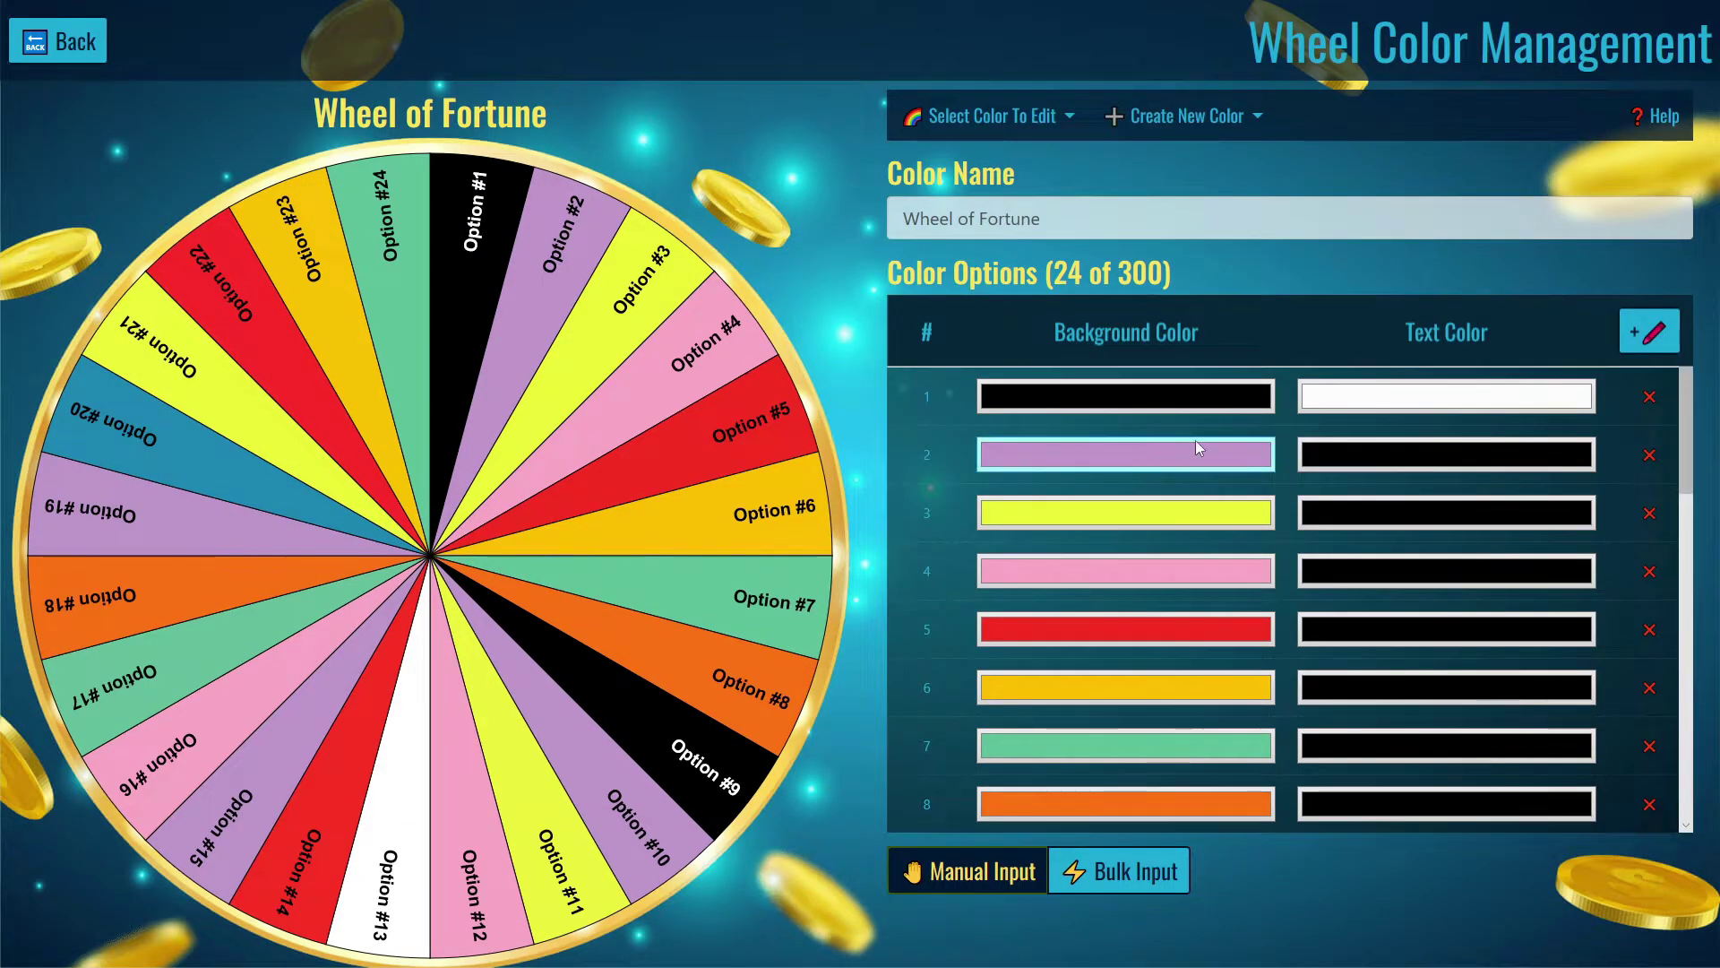
{"action": "left_click", "coordinate": [1197, 395]}
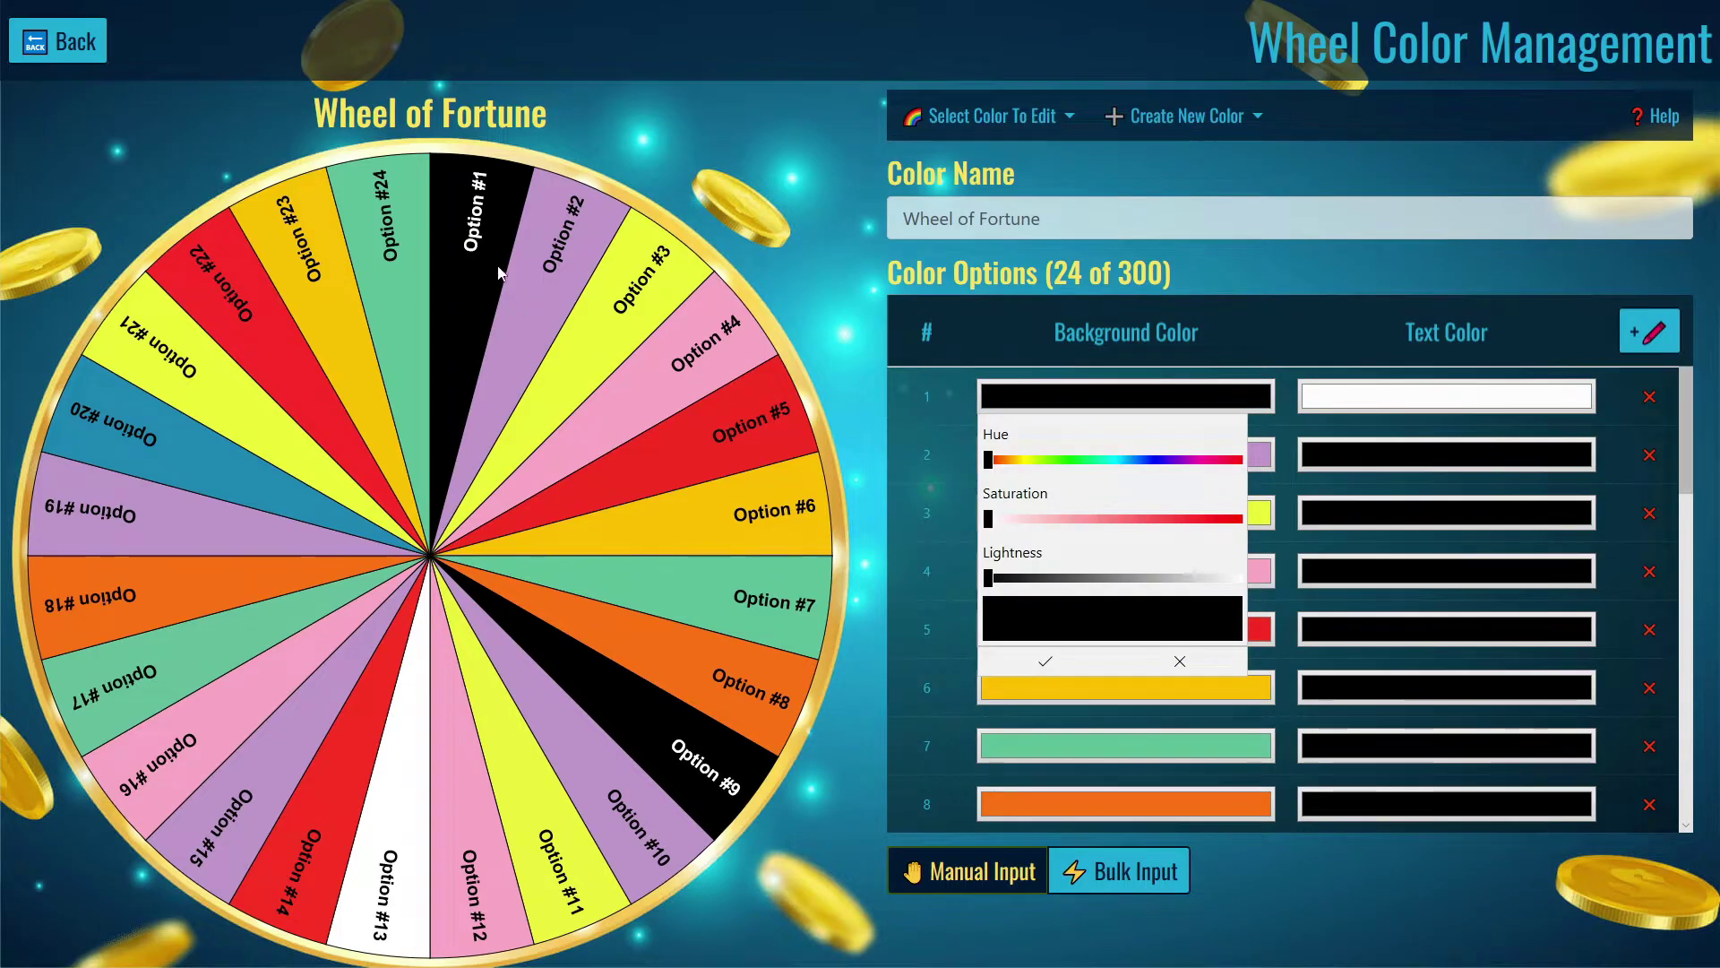
{"action": "left_click_drag", "start_coordinate": [988, 459], "coordinate": [1135, 460]}
{"action": "left_click_drag", "start_coordinate": [1002, 520], "coordinate": [1177, 519]}
{"action": "left_click_drag", "start_coordinate": [989, 578], "coordinate": [1145, 578]}
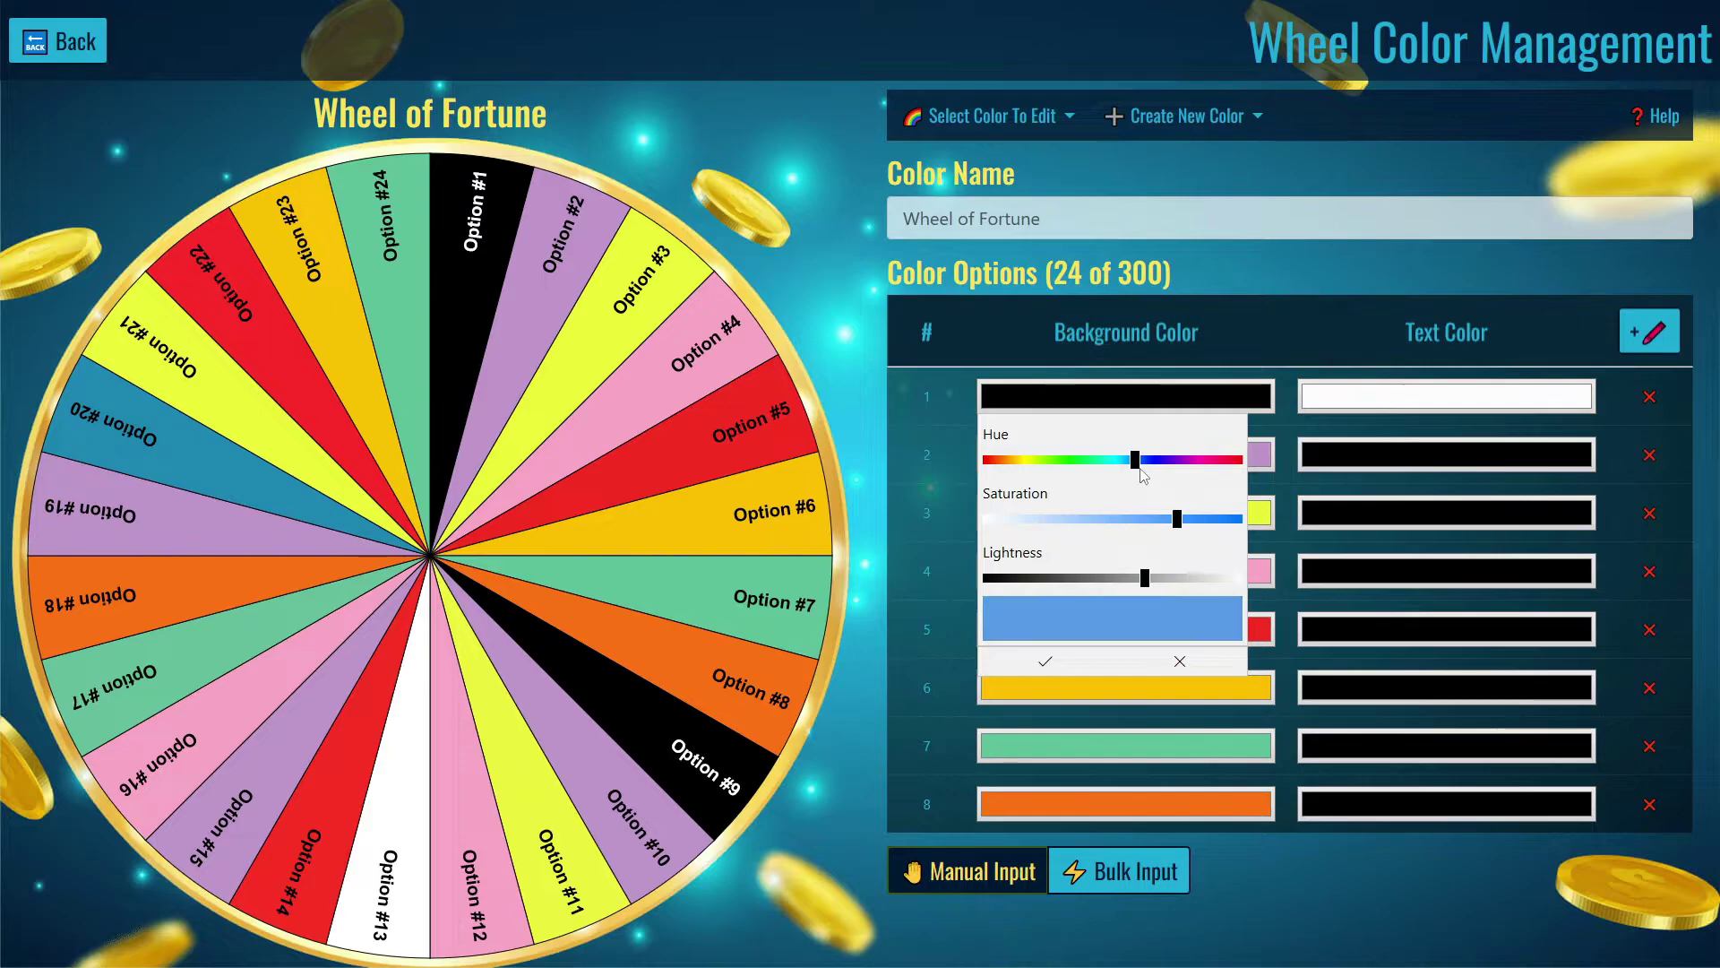
{"action": "left_click_drag", "start_coordinate": [1141, 468], "coordinate": [1081, 462]}
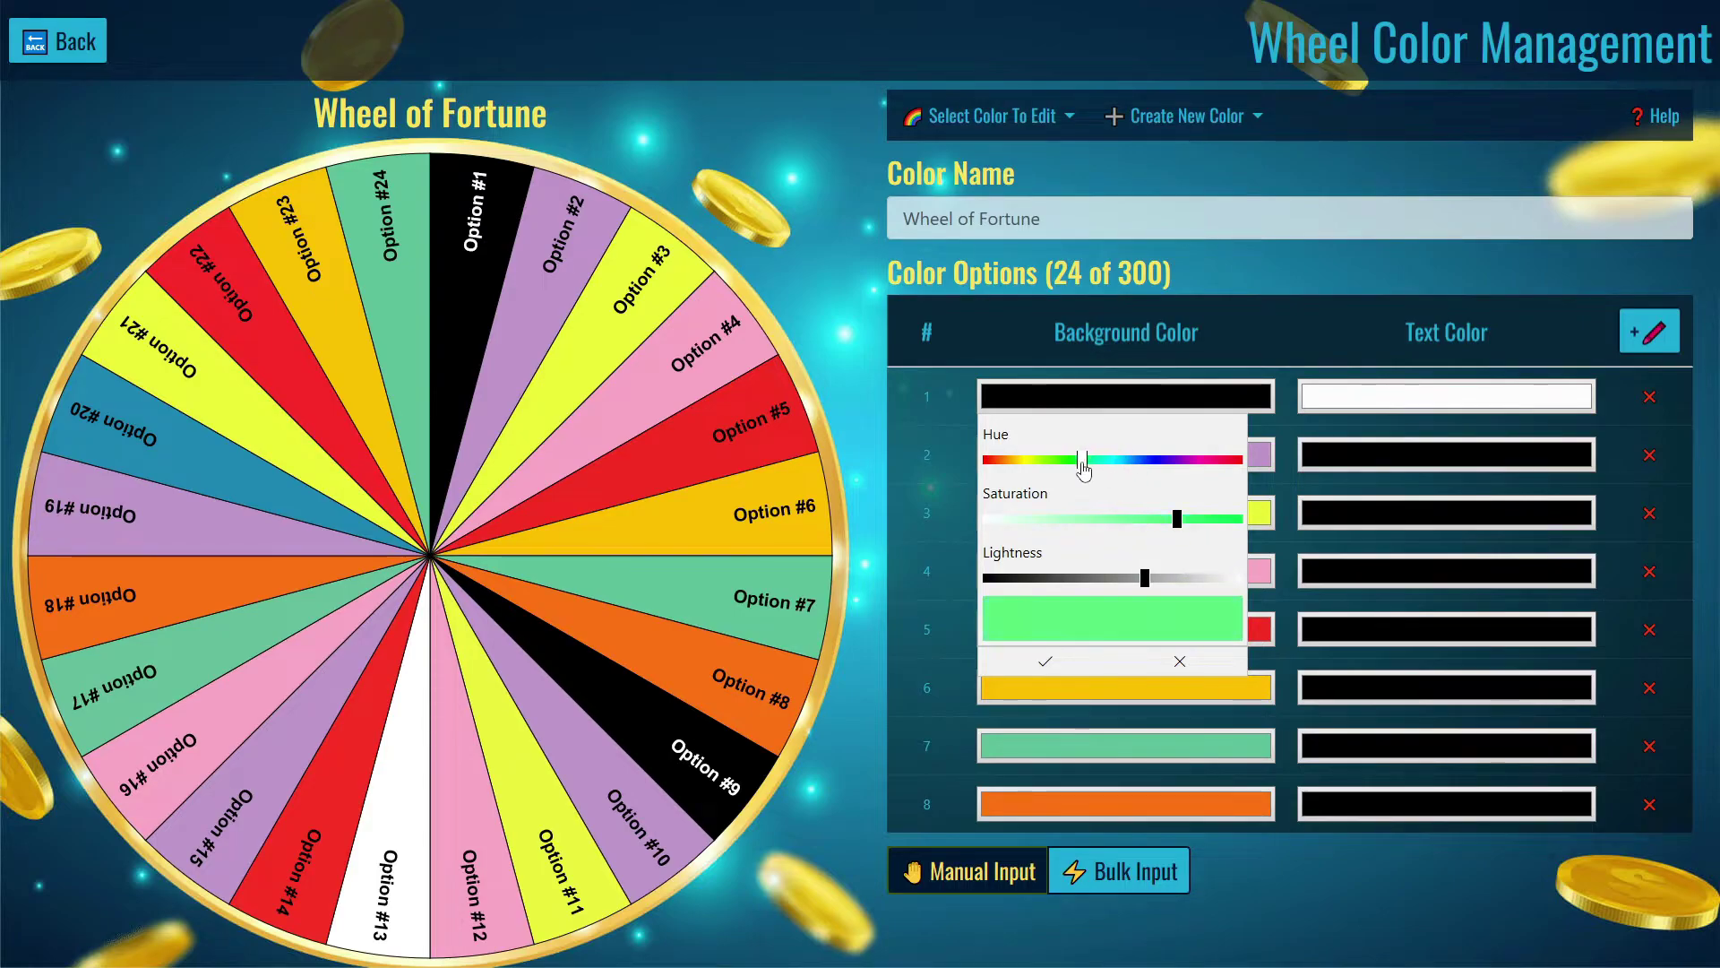
{"action": "left_click", "coordinate": [1057, 664]}
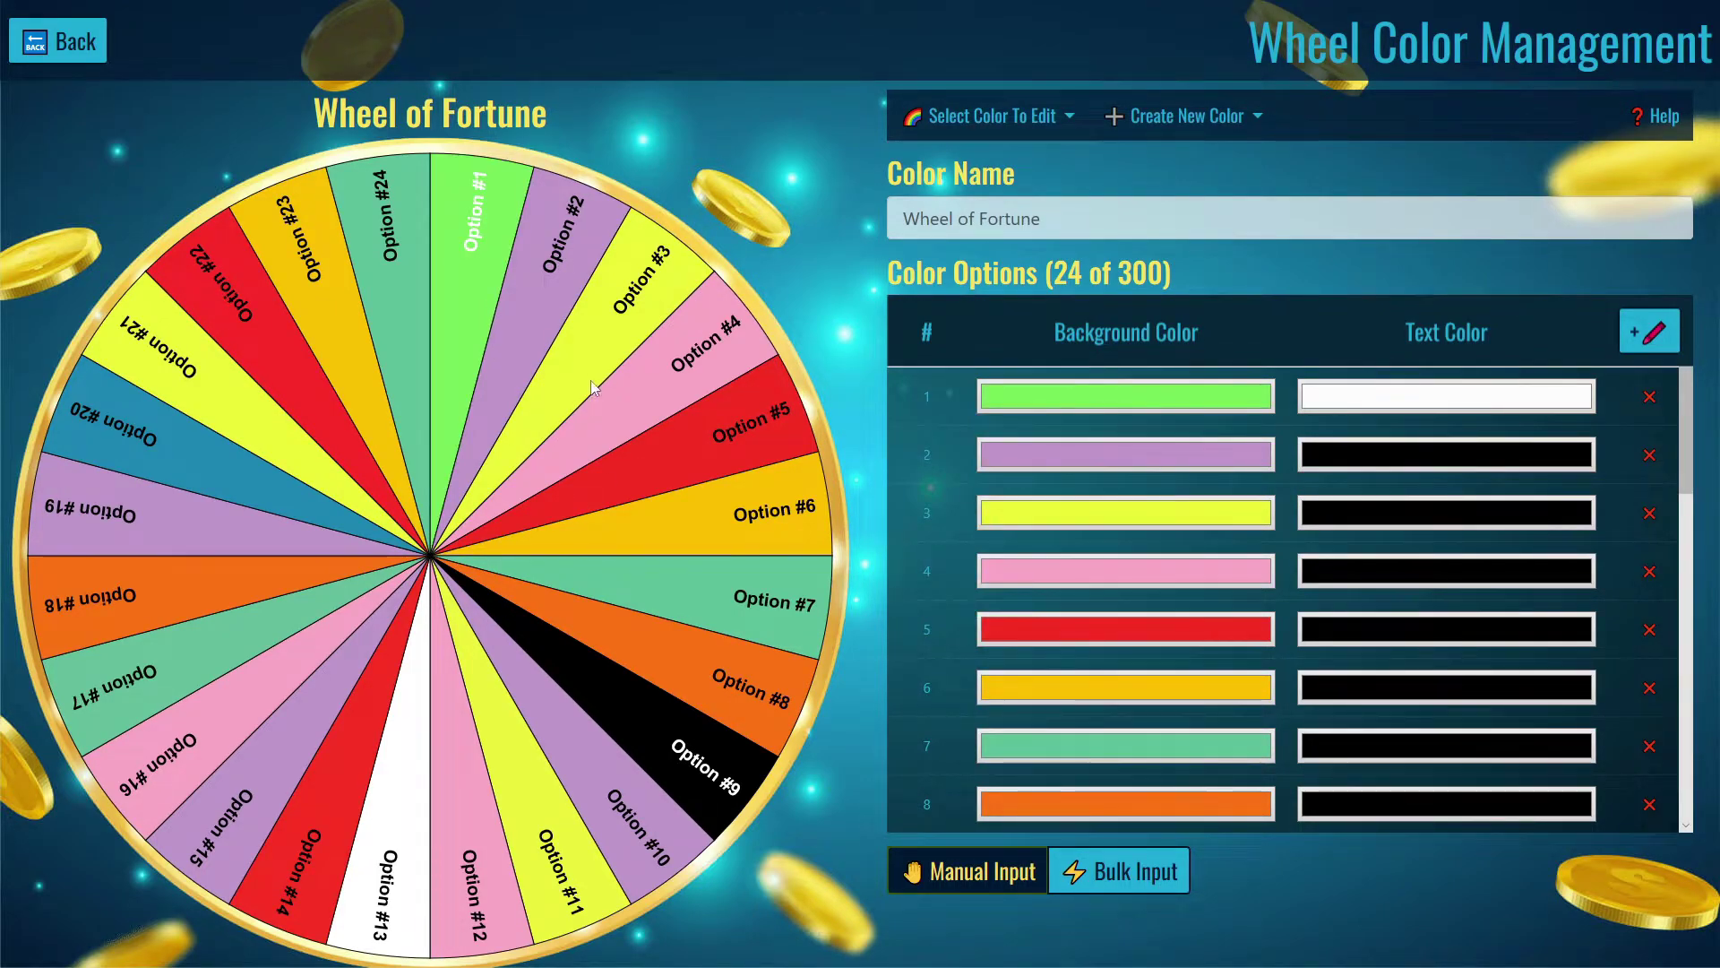
- Change the background color of option 2 to dark blue by adjusting its hue, saturation and lightness
{"action": "left_click", "coordinate": [1104, 455]}
{"action": "left_click", "coordinate": [1114, 578]}
{"action": "left_click_drag", "start_coordinate": [1187, 517], "coordinate": [1063, 517]}
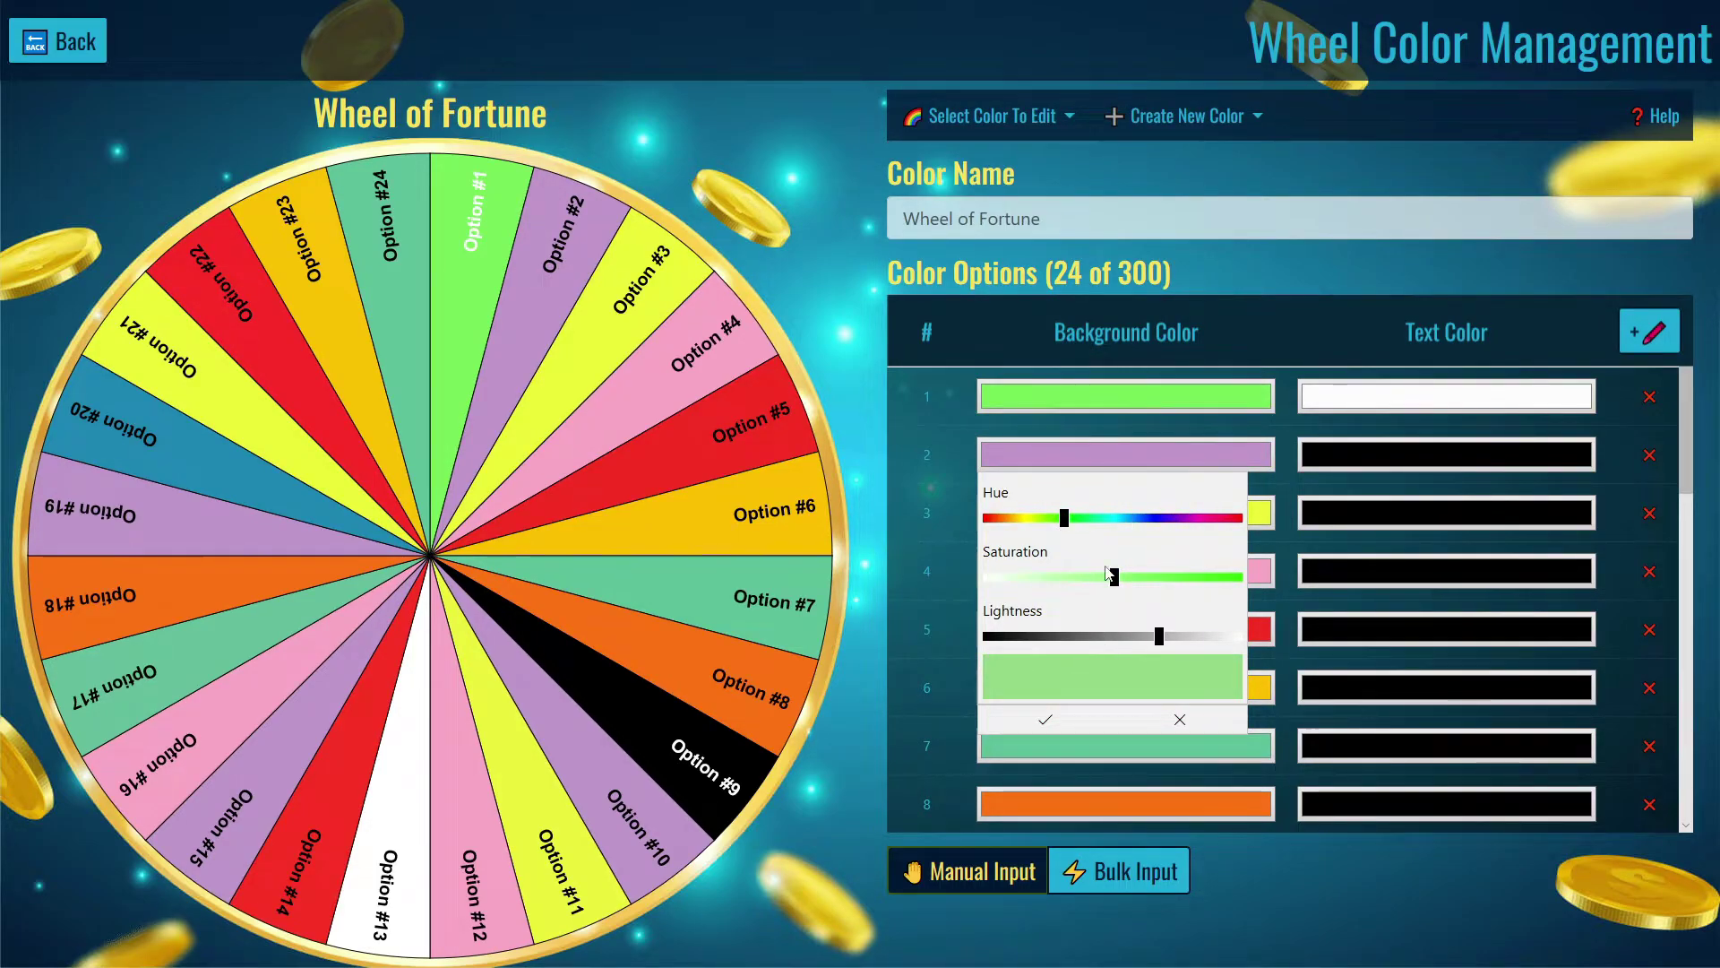
{"action": "left_click", "coordinate": [1146, 518]}
{"action": "left_click", "coordinate": [1085, 636]}
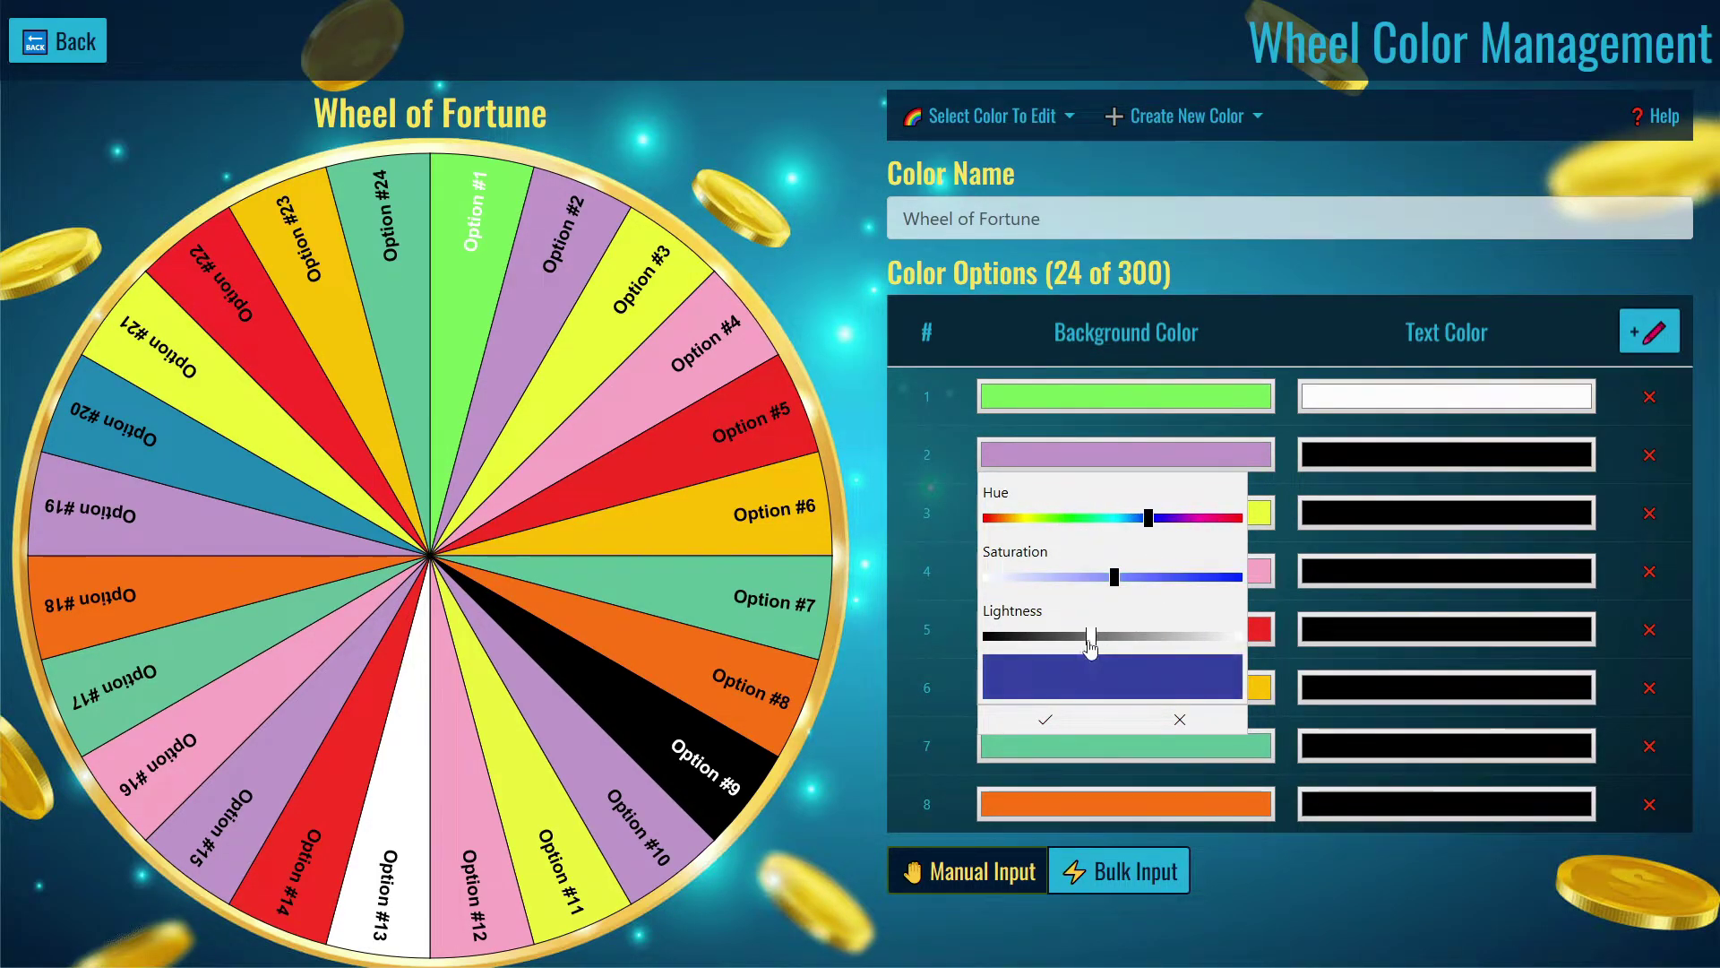
{"action": "left_click_drag", "start_coordinate": [1114, 577], "coordinate": [1205, 577]}
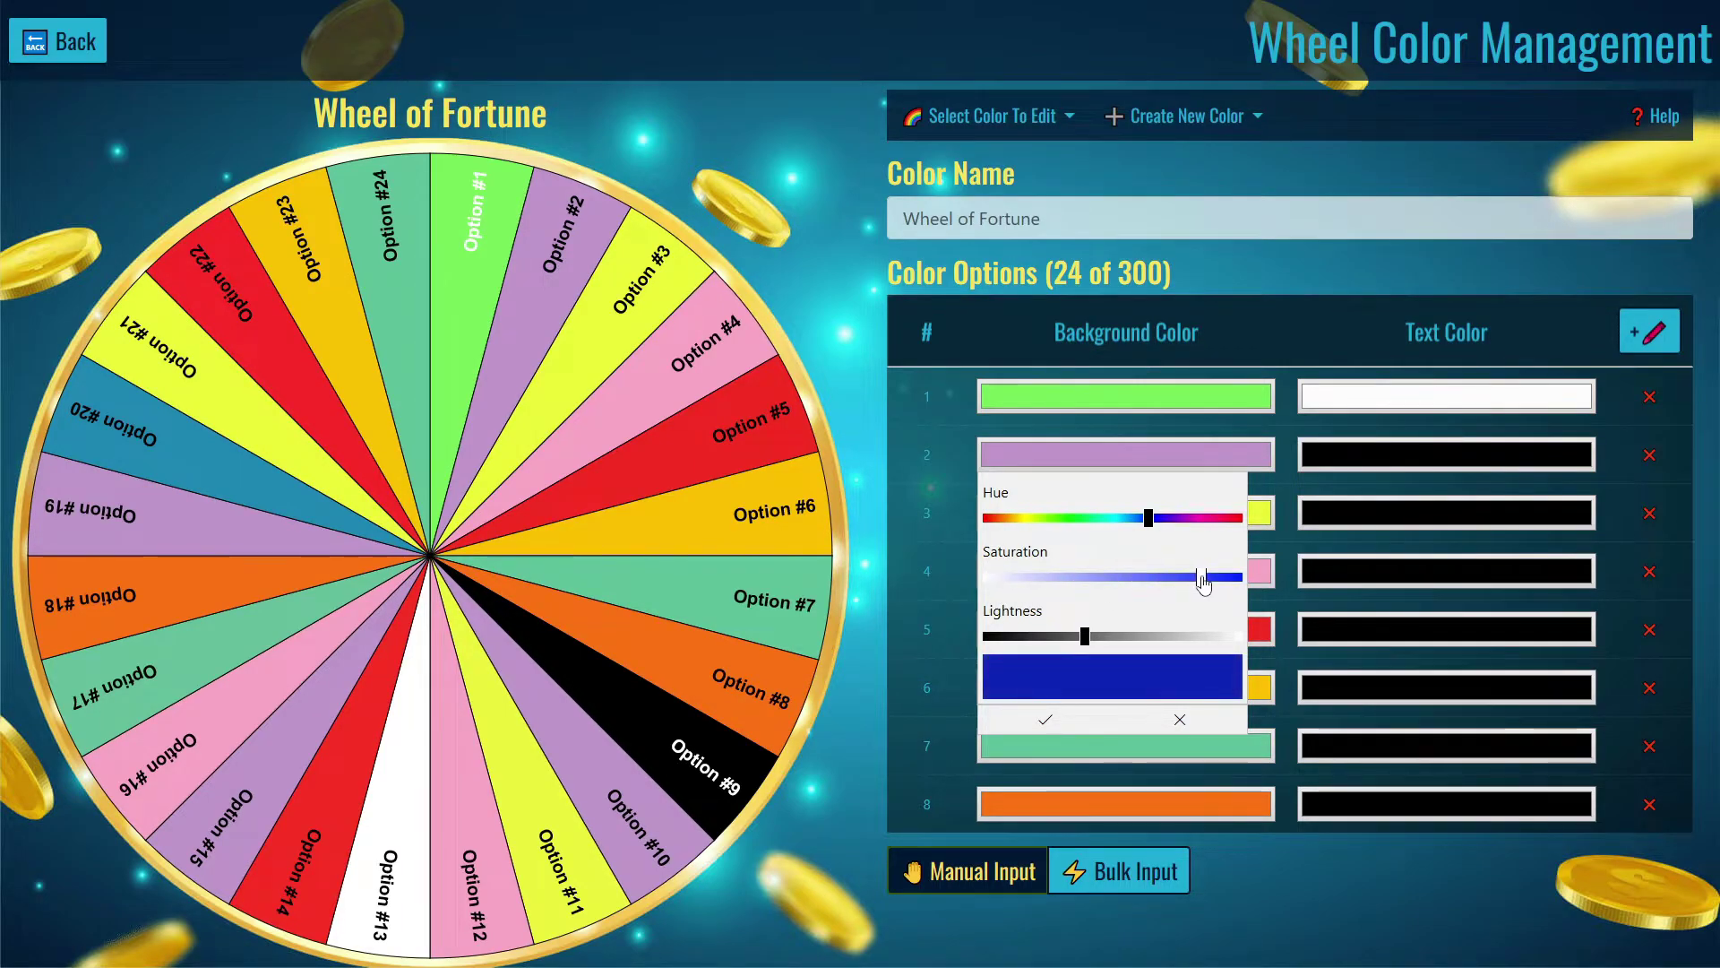
{"action": "left_click", "coordinate": [1074, 713]}
- Change the text color of option 1 by adjusting its hue, saturation and lightness
{"action": "scroll", "coordinate": [1213, 661], "scroll_direction": "down", "scroll_amount": 5}
{"action": "scroll", "coordinate": [1409, 641], "scroll_direction": "up", "scroll_amount": 5}
{"action": "left_click", "coordinate": [1447, 394]}
{"action": "left_click_drag", "start_coordinate": [1309, 459], "coordinate": [1520, 479]}
{"action": "left_click_drag", "start_coordinate": [1335, 519], "coordinate": [1439, 518]}
{"action": "left_click_drag", "start_coordinate": [1554, 578], "coordinate": [1438, 577]}
{"action": "left_click", "coordinate": [1372, 662]}
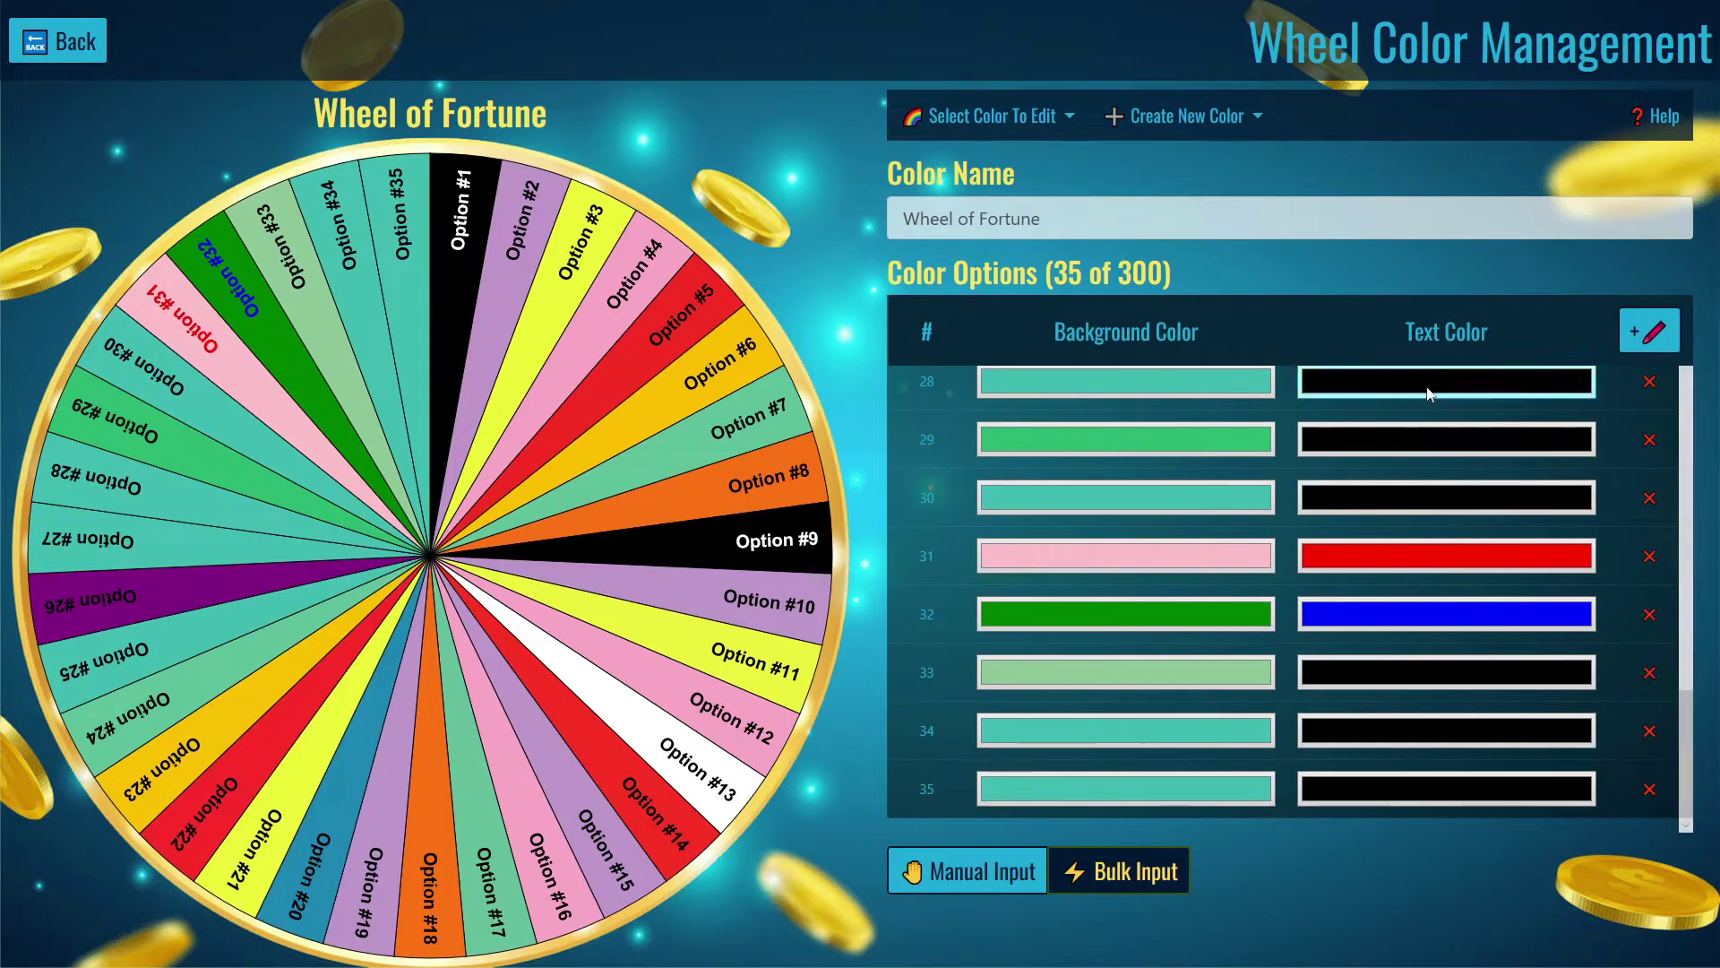
- Add a color option to the end of the list and set its background to dark green
{"action": "left_click", "coordinate": [1642, 338]}
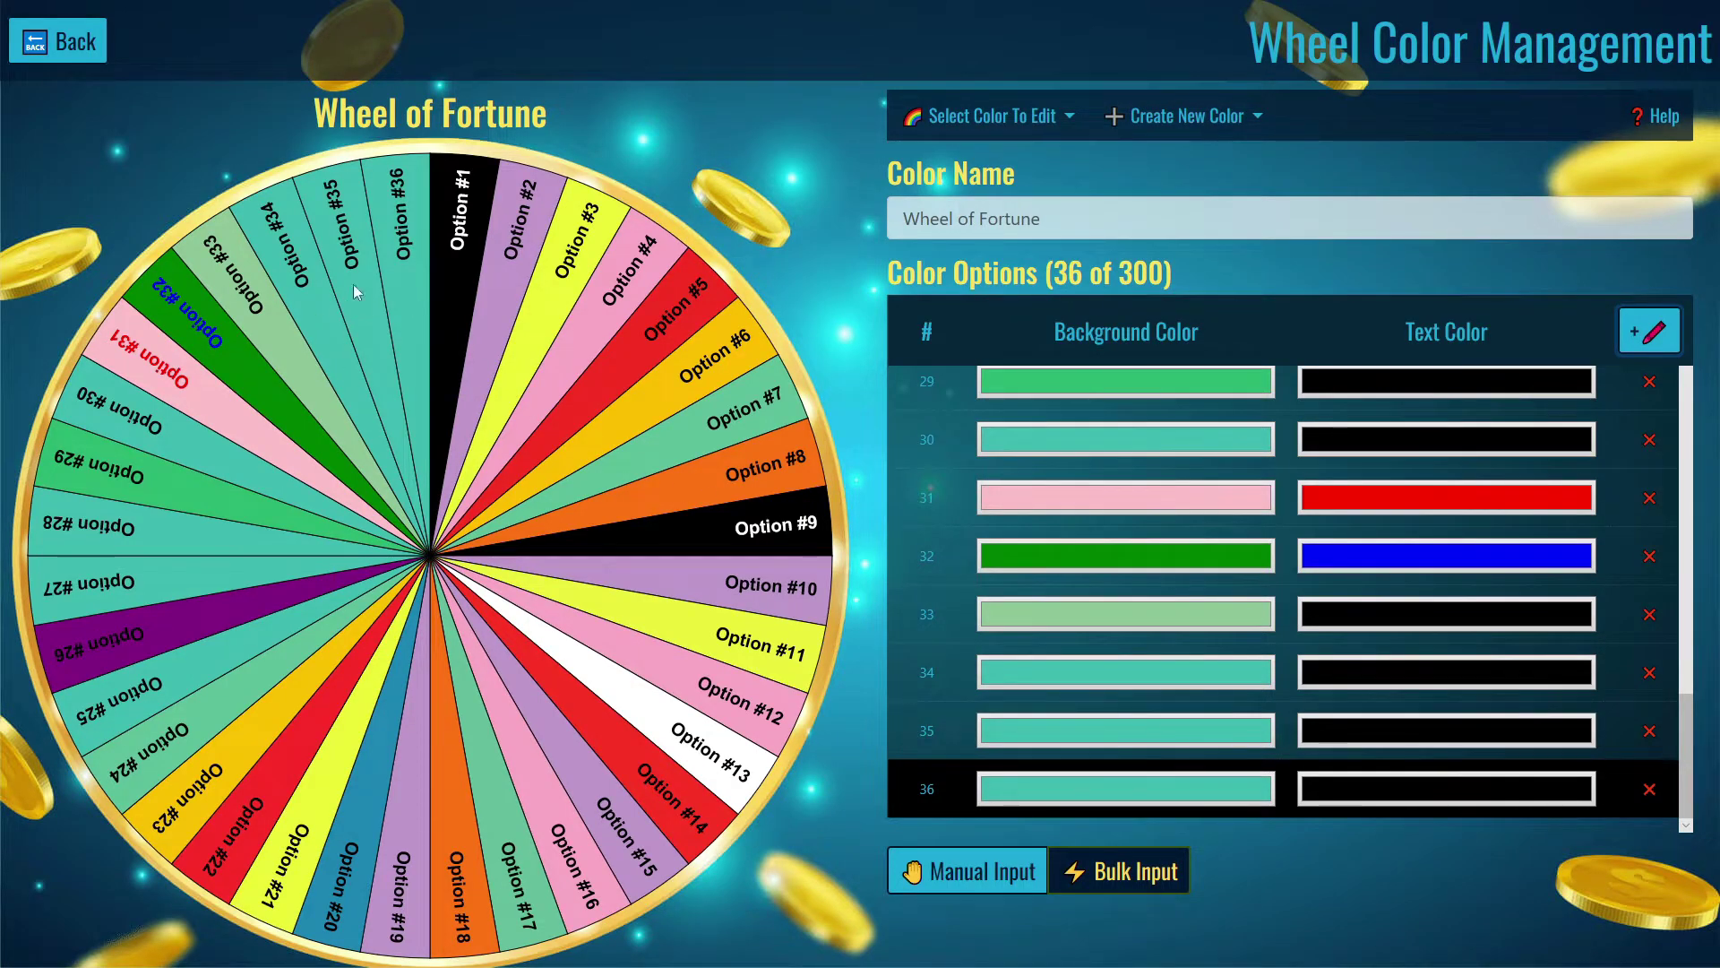
{"action": "left_click", "coordinate": [1087, 785]}
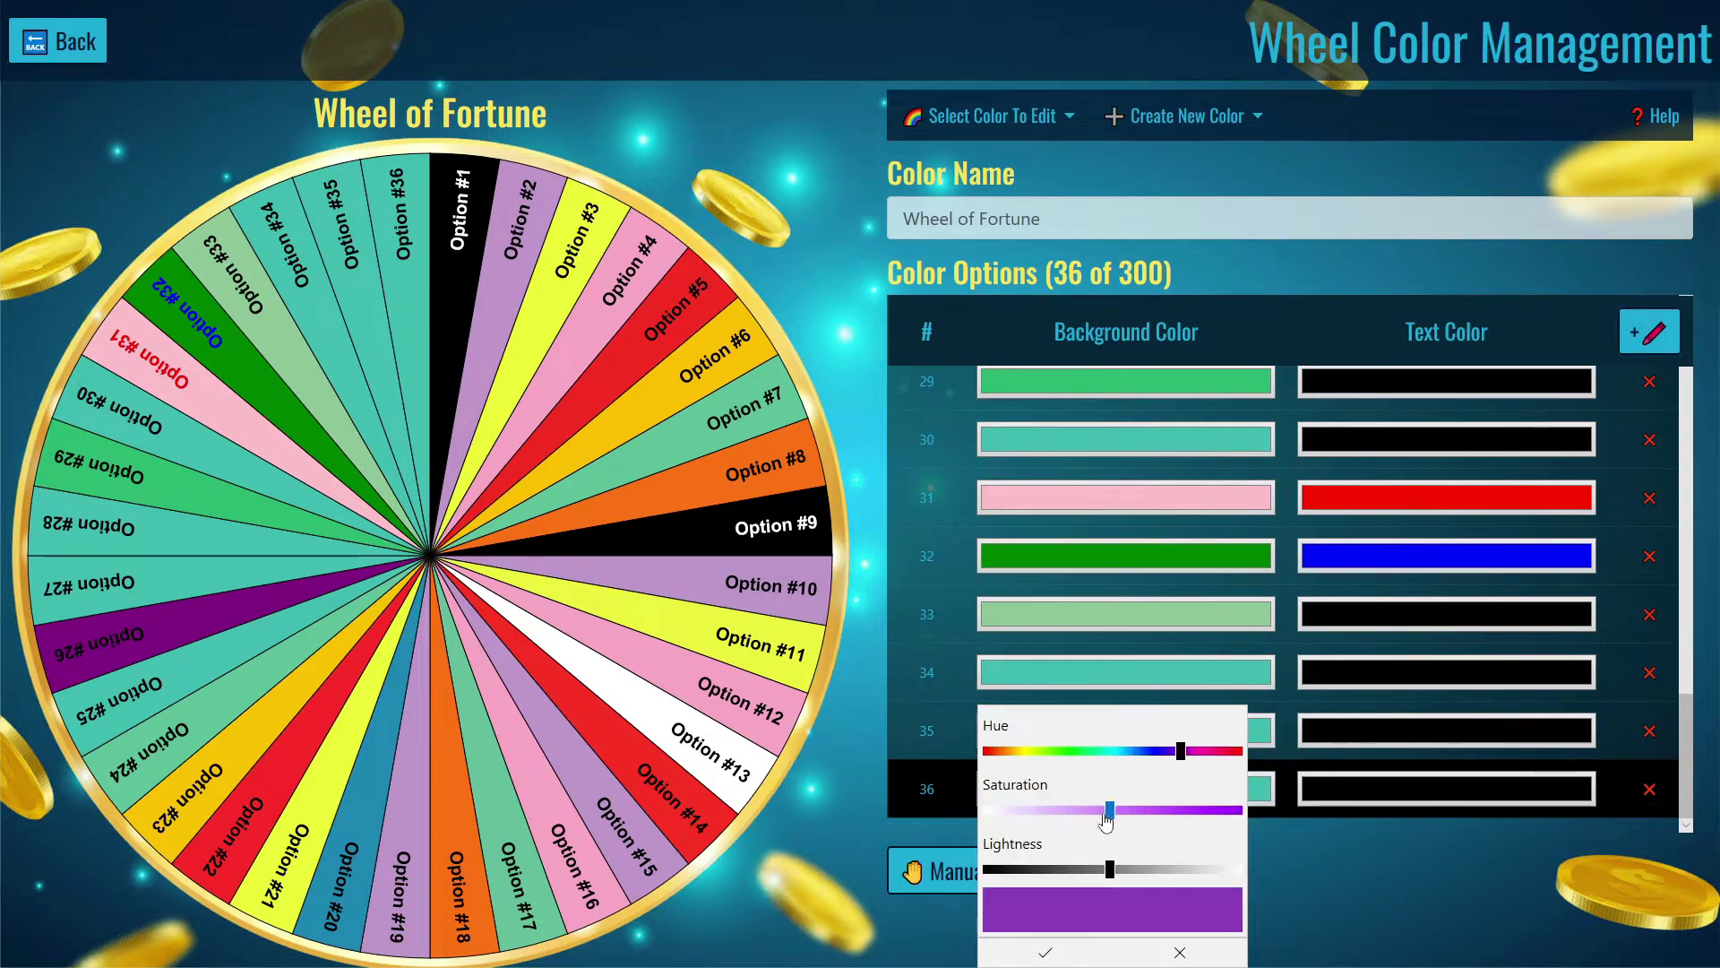
{"action": "left_click_drag", "start_coordinate": [1110, 880], "coordinate": [1064, 869]}
{"action": "left_click_drag", "start_coordinate": [1181, 751], "coordinate": [1067, 753]}
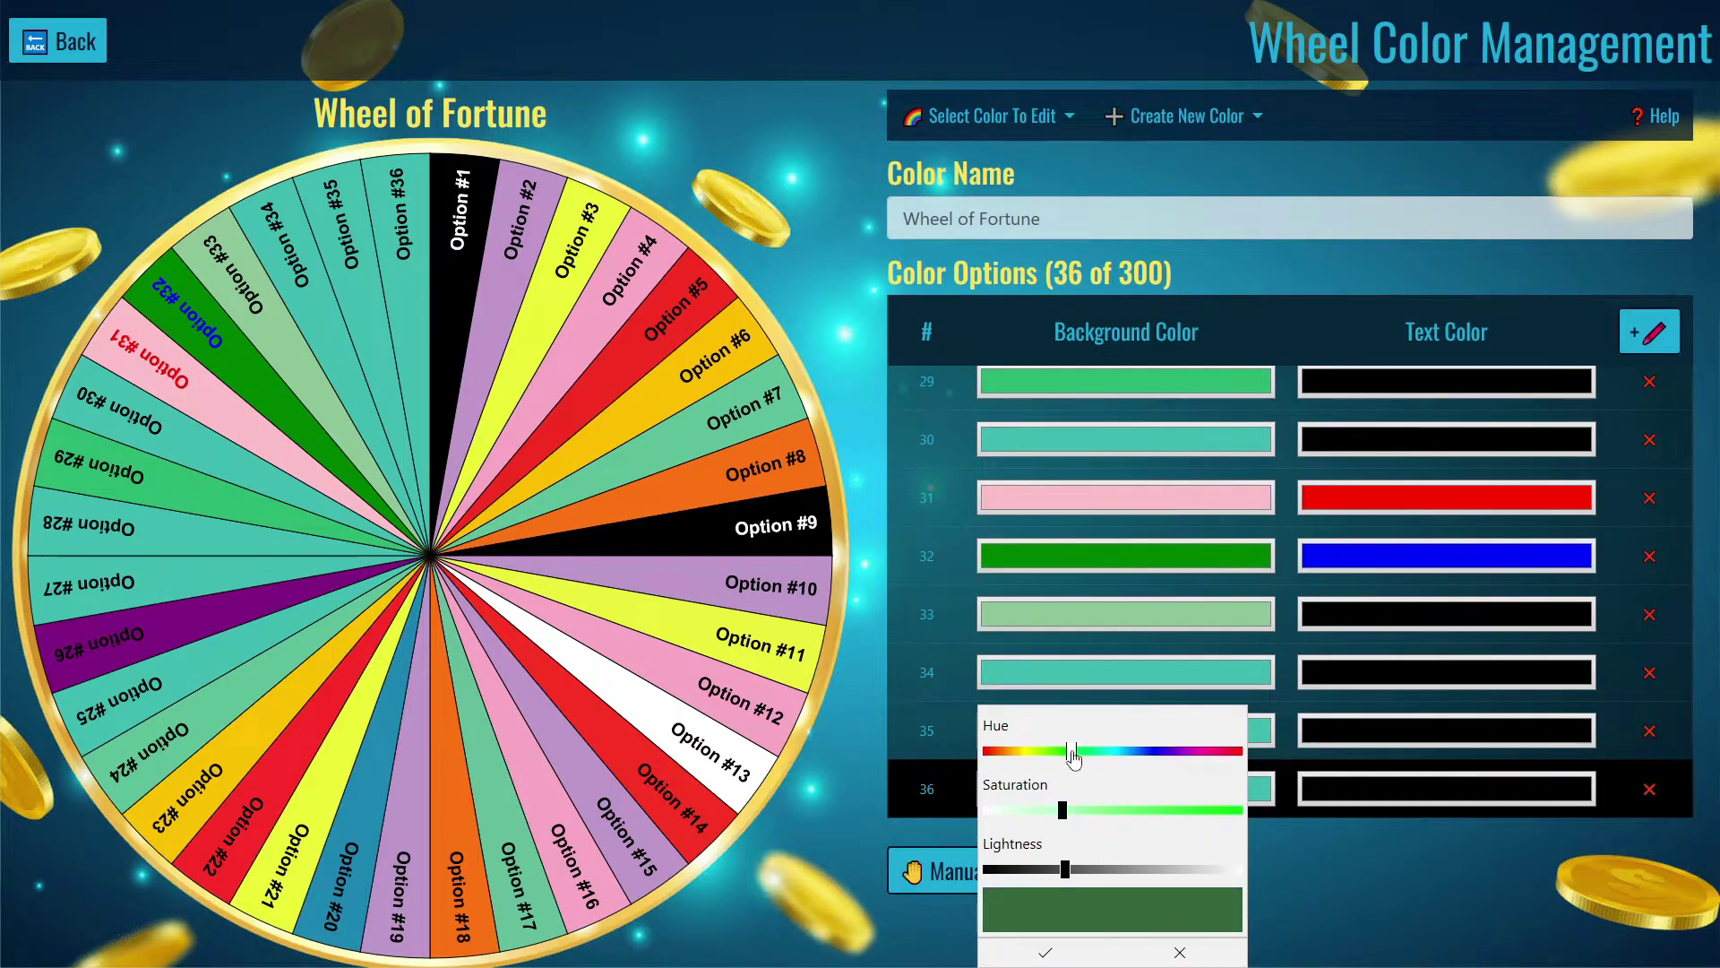
{"action": "left_click", "coordinate": [1041, 950]}
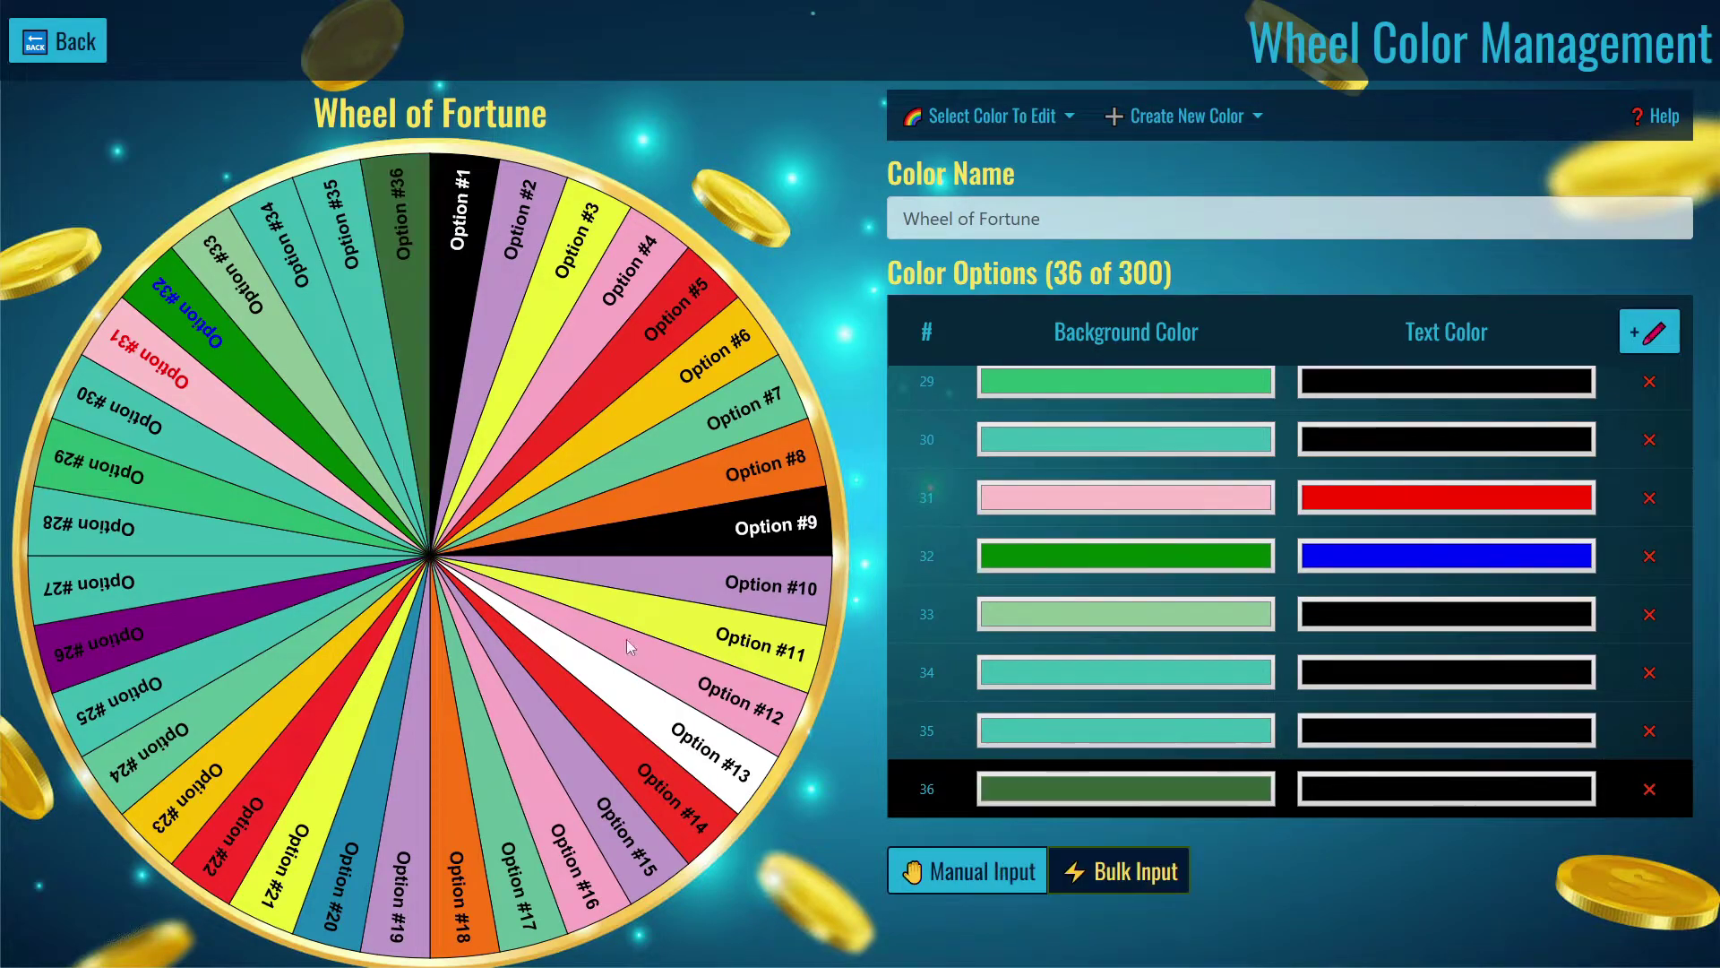
- Add another color option at the end of the list and set its background to indigo blue
{"action": "left_click", "coordinate": [1647, 333]}
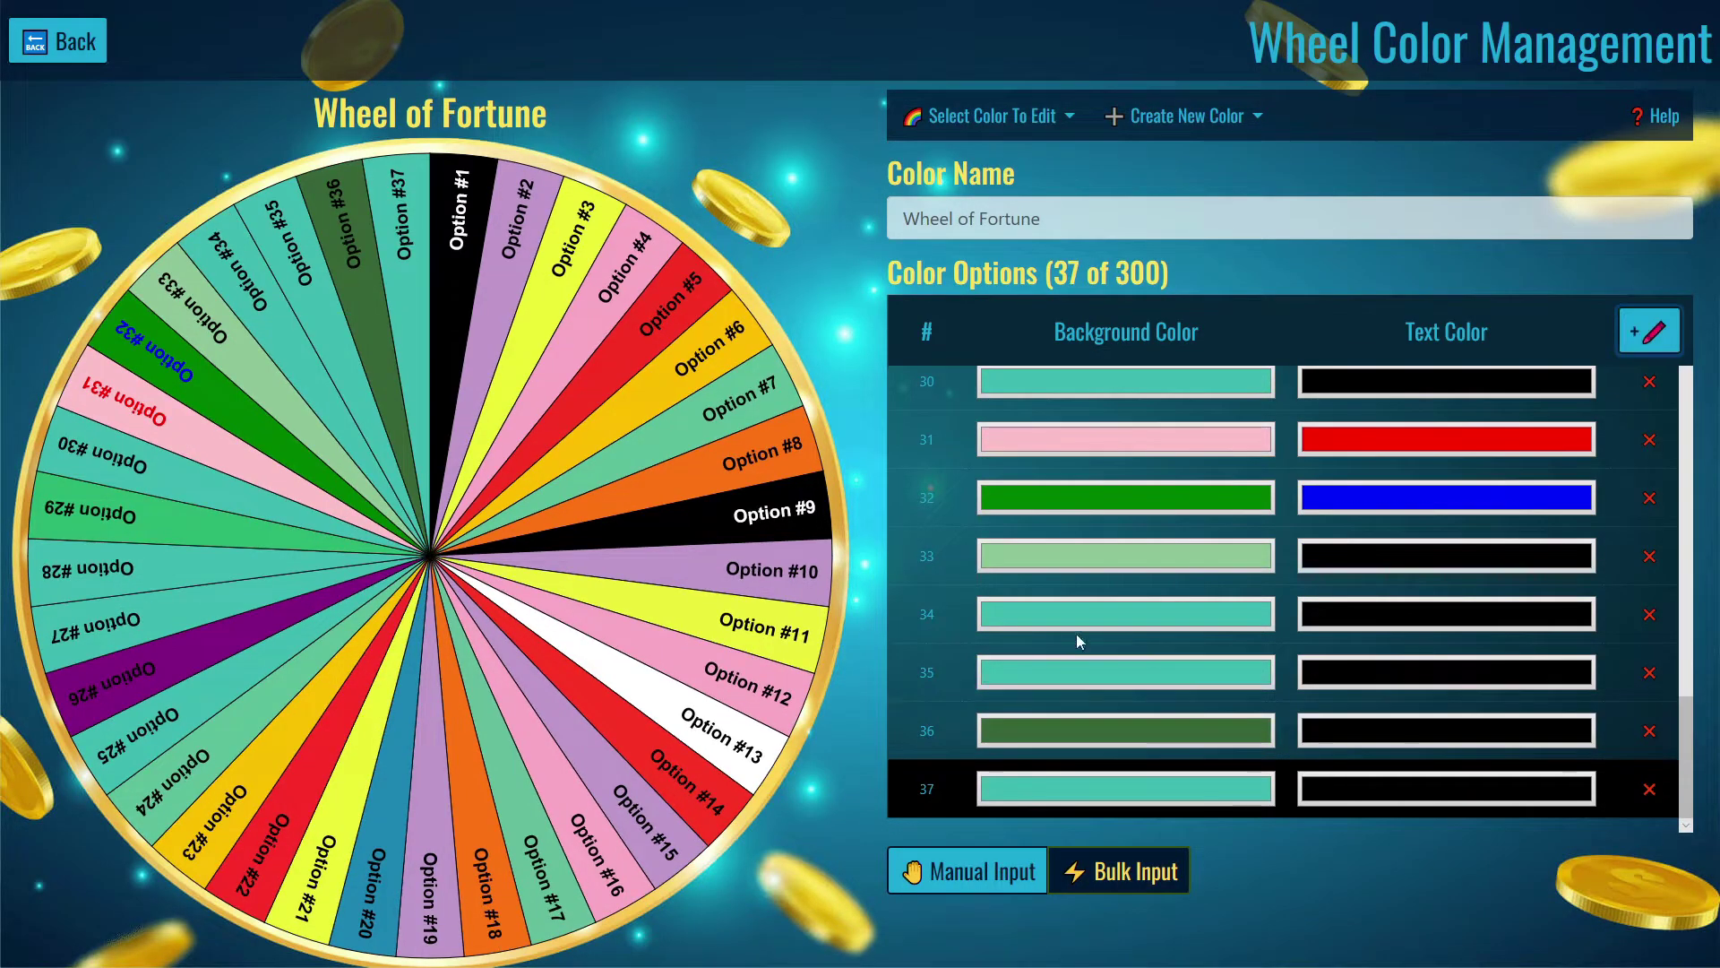
{"action": "left_click", "coordinate": [1086, 786]}
{"action": "left_click", "coordinate": [1153, 753]}
{"action": "left_click", "coordinate": [1045, 950]}
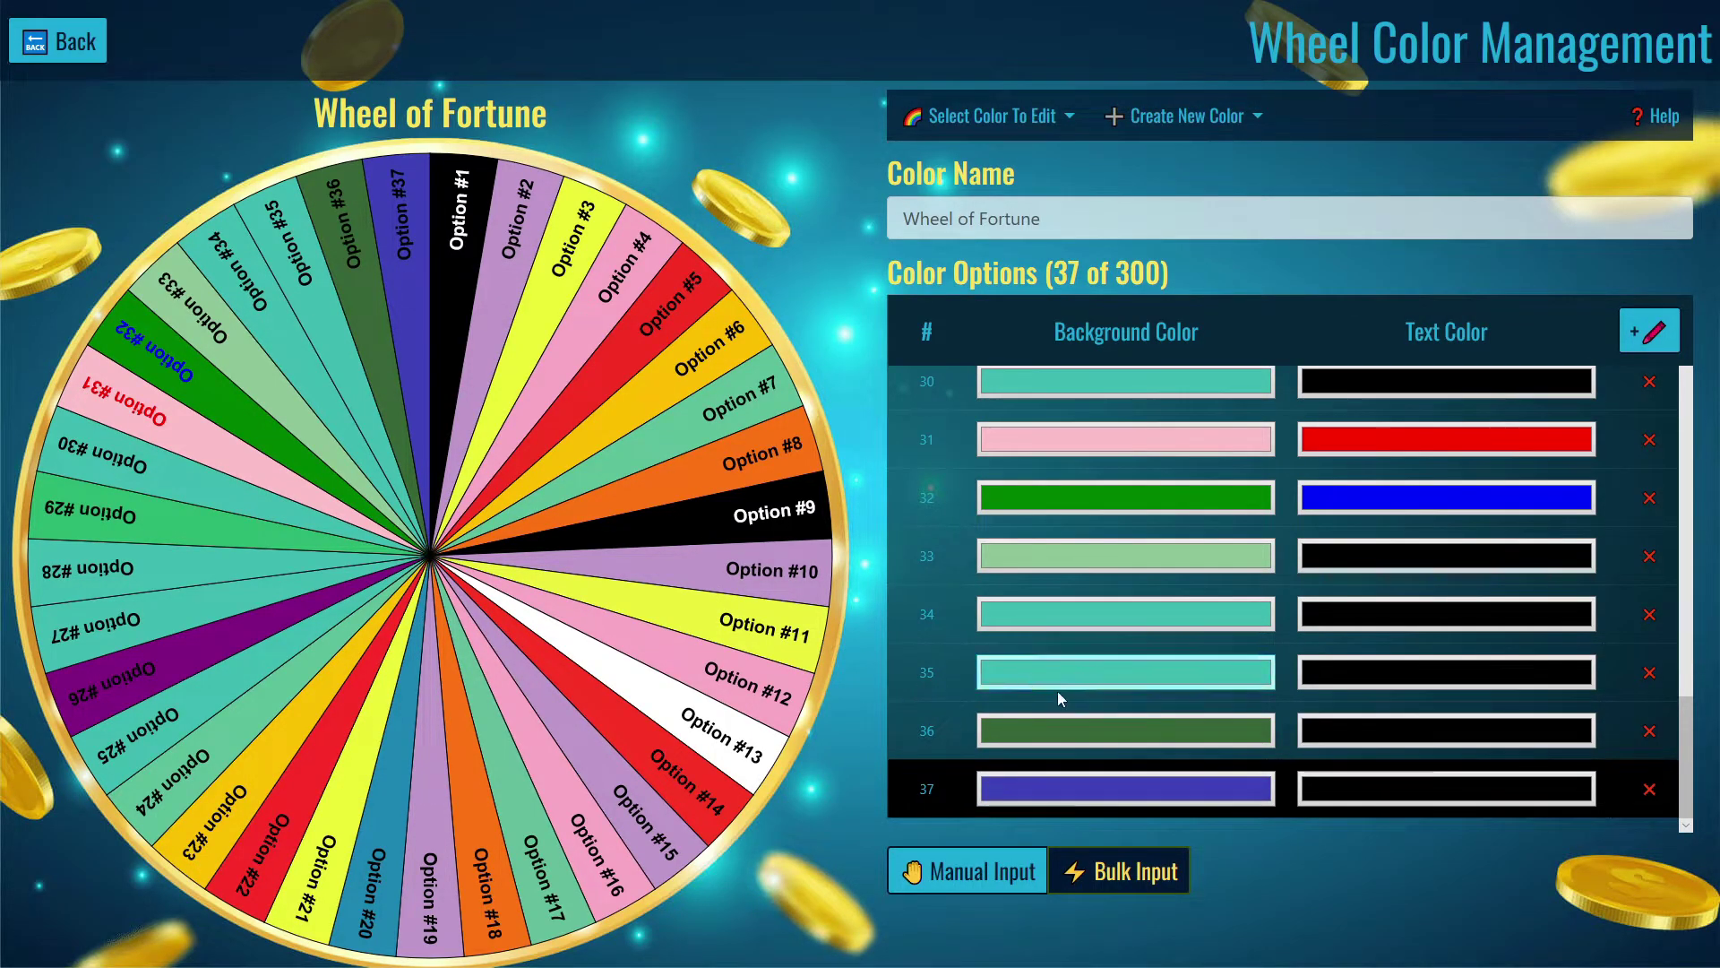
- Switch the color options to bulk input and append a Pink/red color line at the end of the list
{"action": "left_click", "coordinate": [1109, 887]}
{"action": "scroll", "coordinate": [1065, 728], "scroll_direction": "down", "scroll_amount": 5}
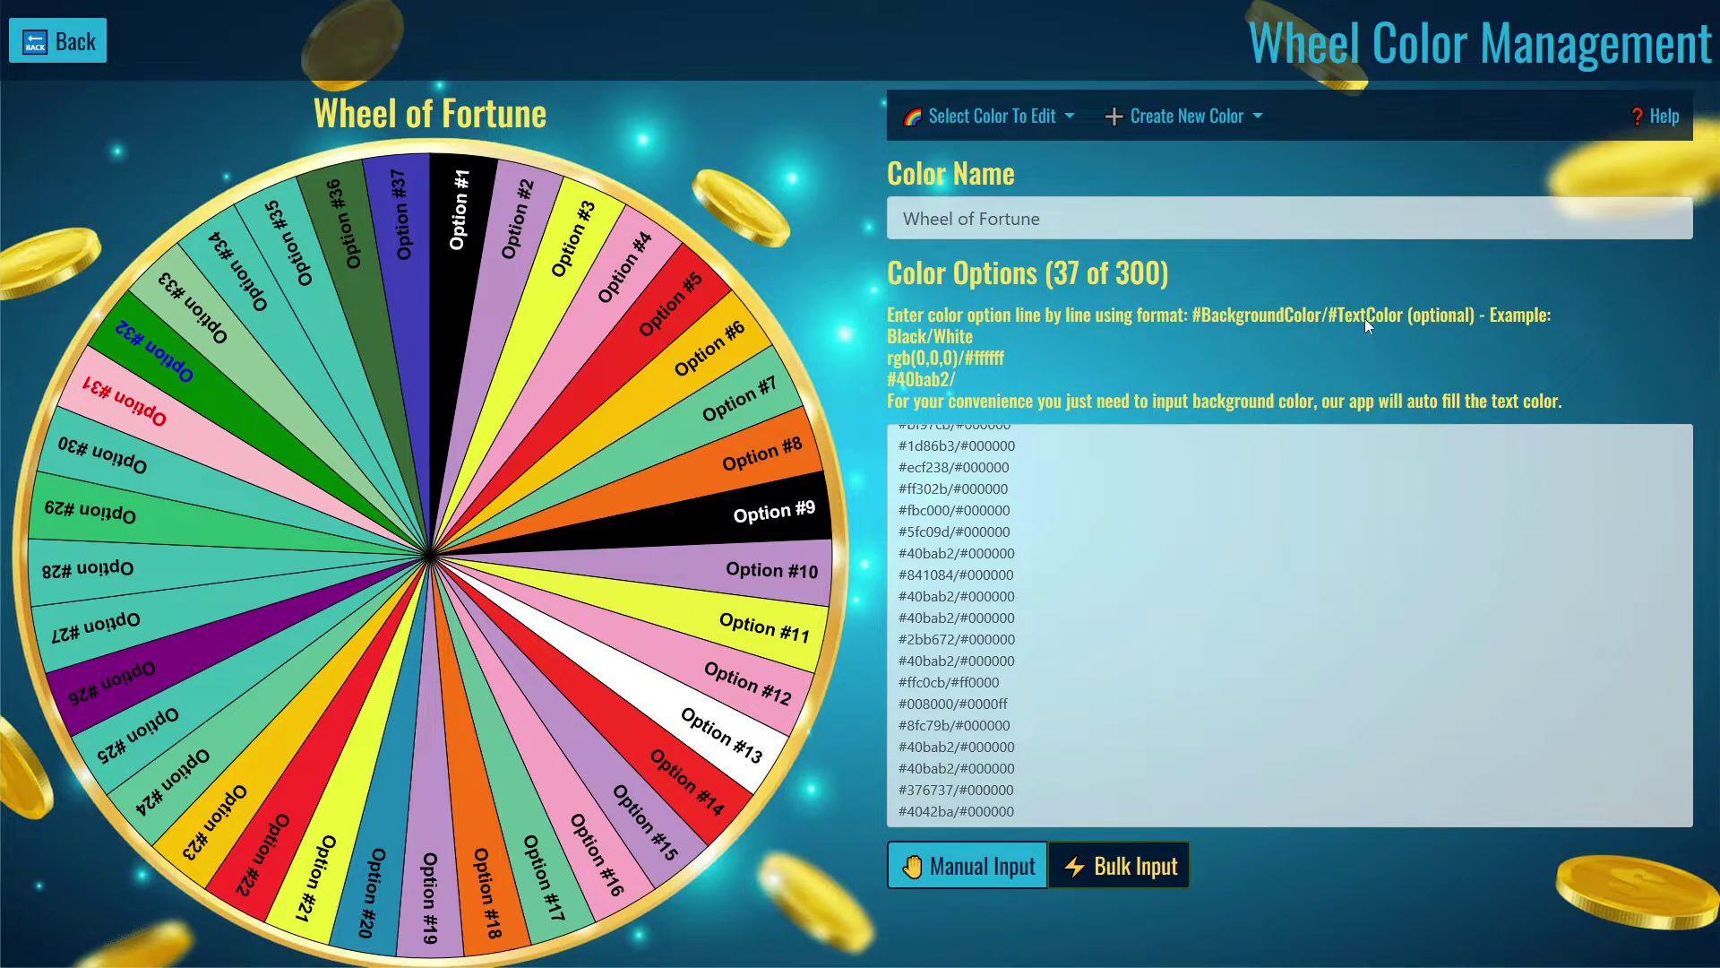
{"action": "left_click", "coordinate": [1090, 805]}
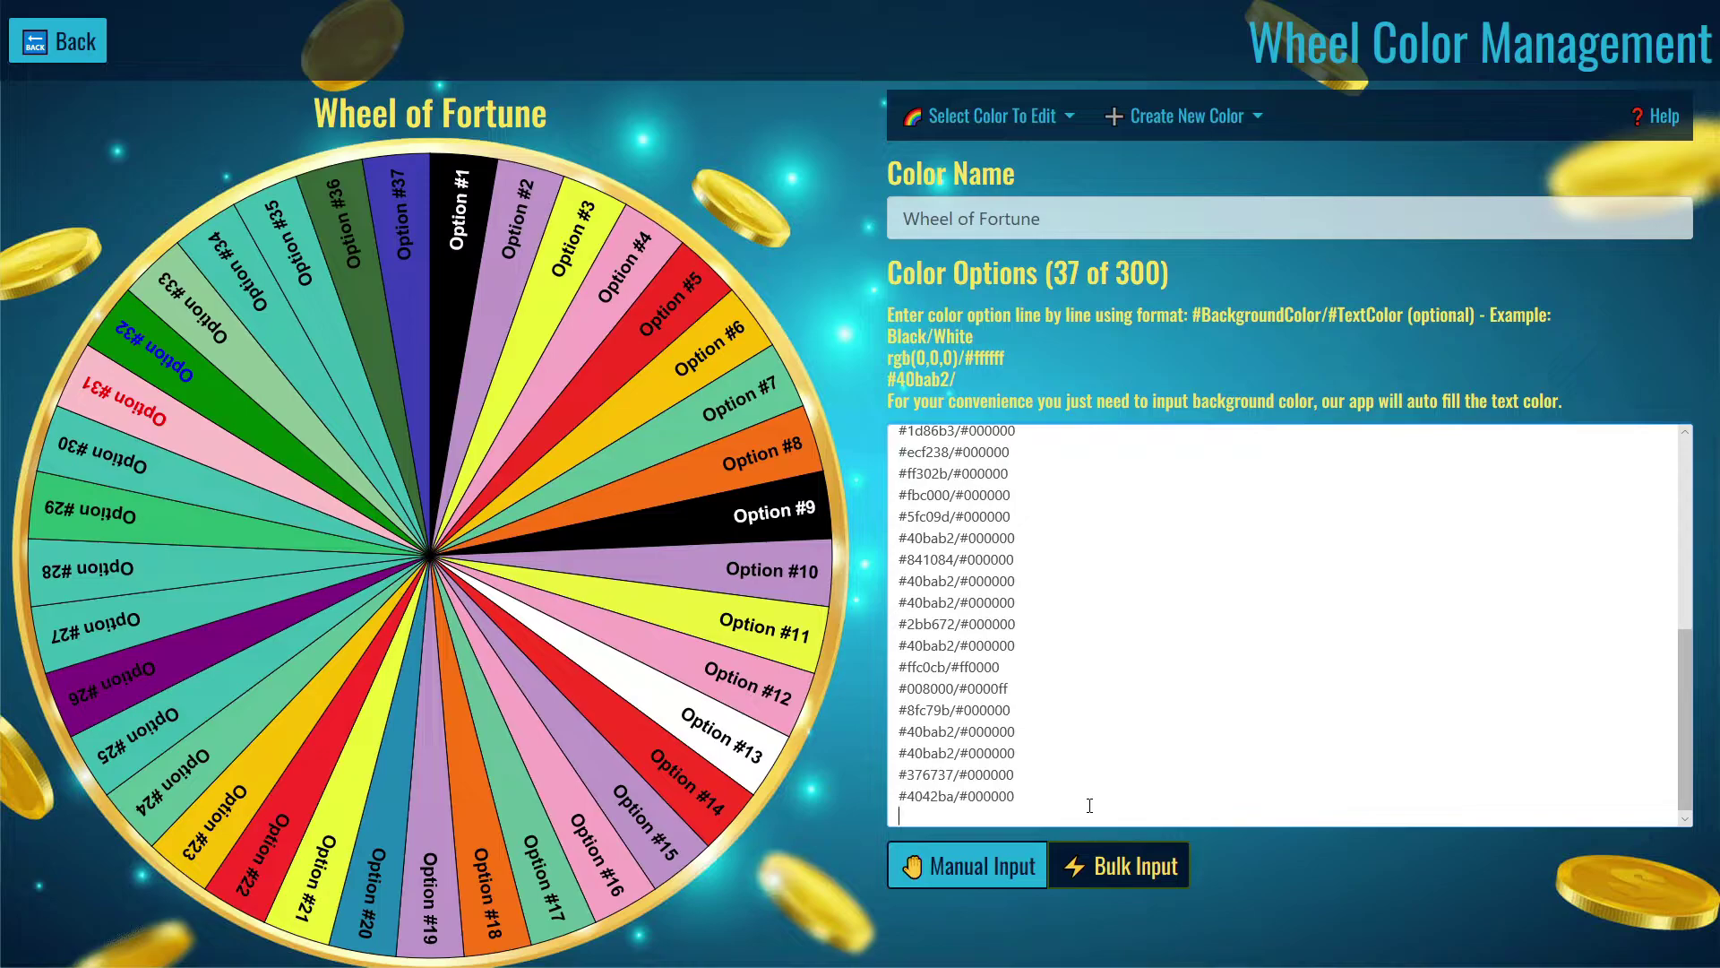
{"action": "type", "text": "p"}
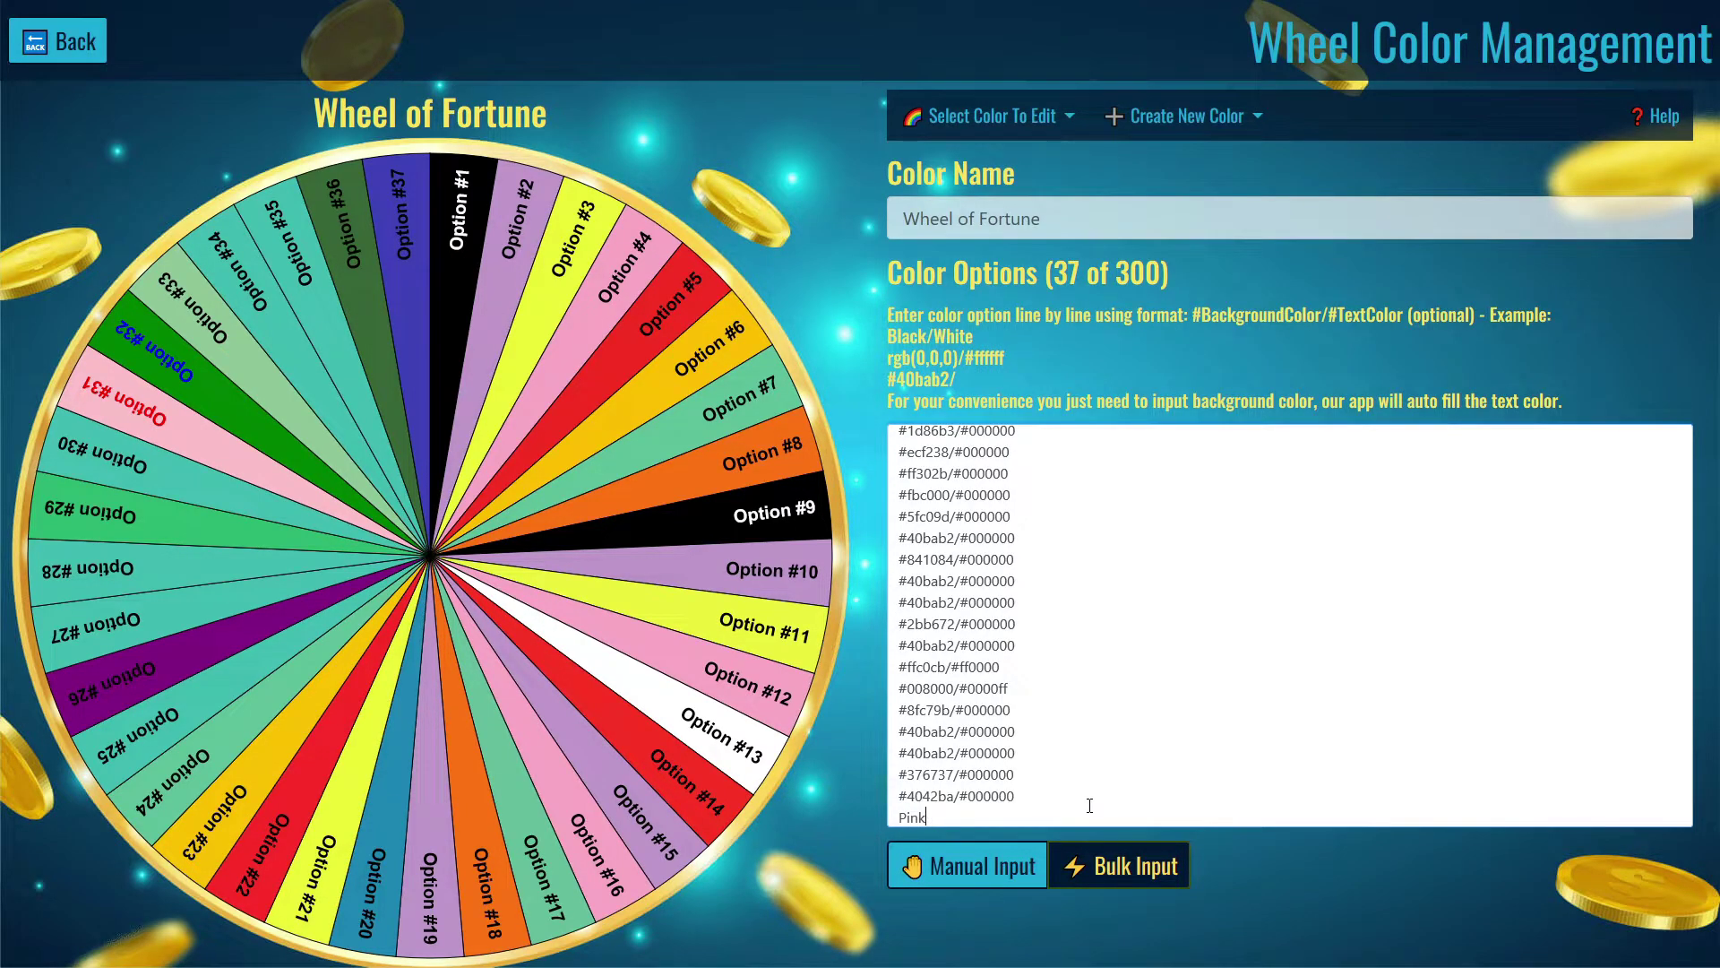
{"action": "type", "text": "ink/red"}
{"action": "left_click", "coordinate": [830, 878]}
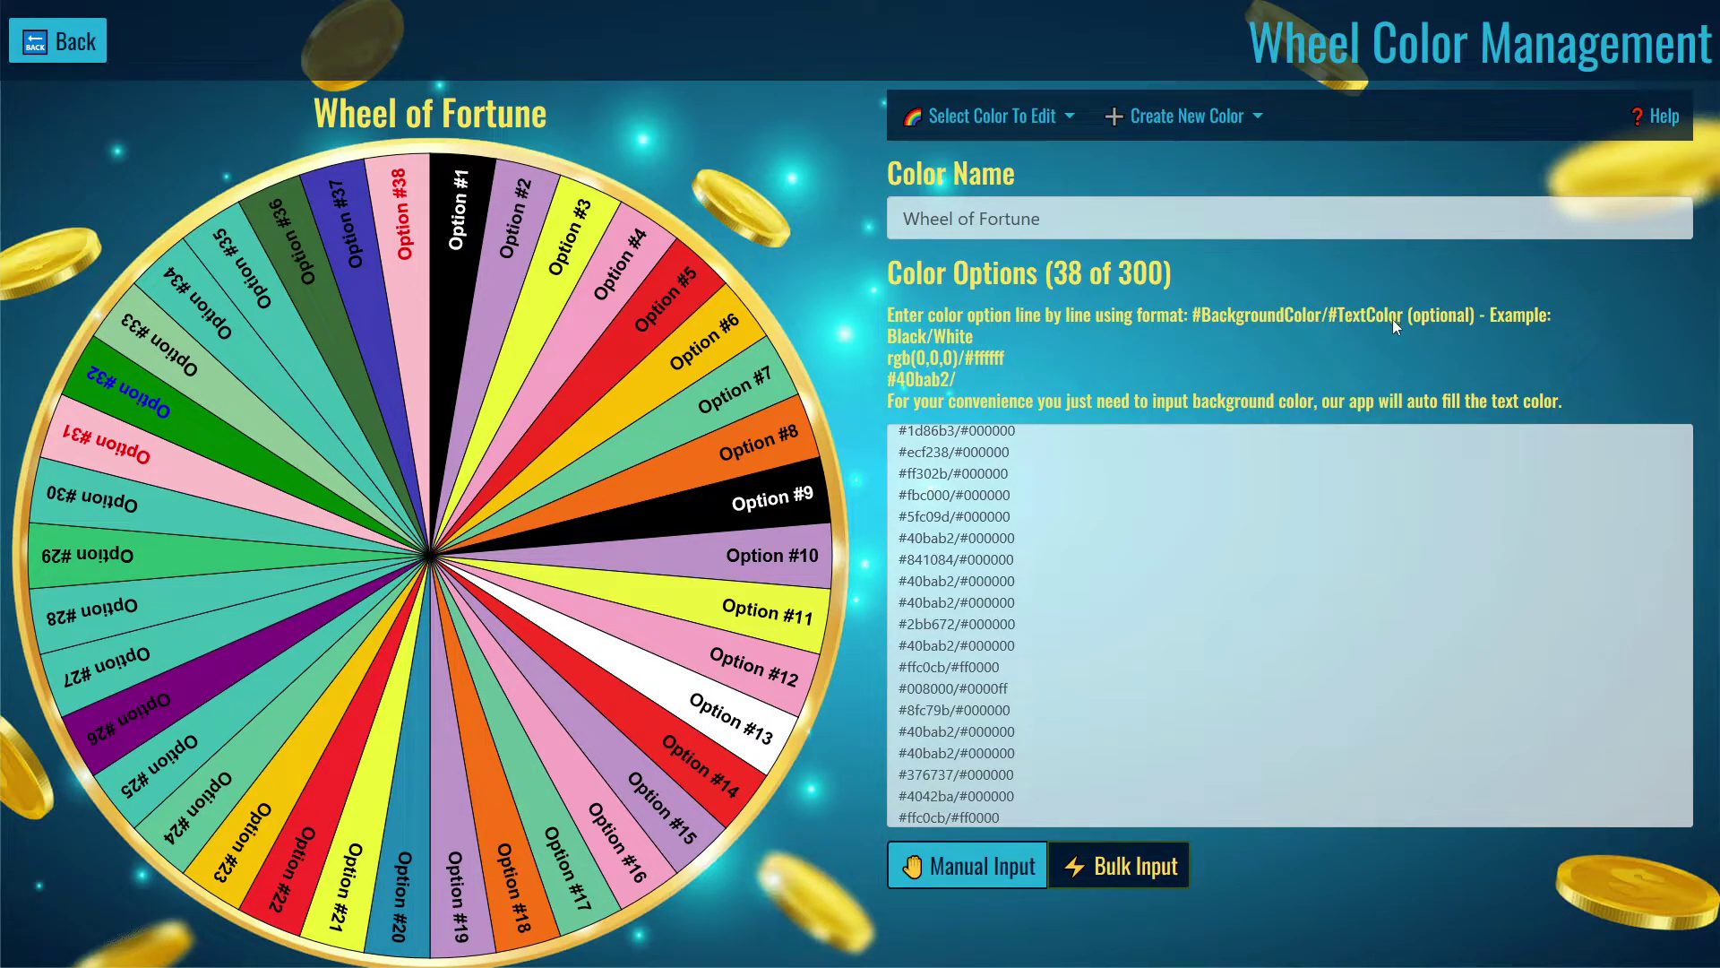
- Append a Green/blue color line below the last entry in the bulk color list
{"action": "left_click", "coordinate": [1036, 795]}
{"action": "key", "text": "Return"}
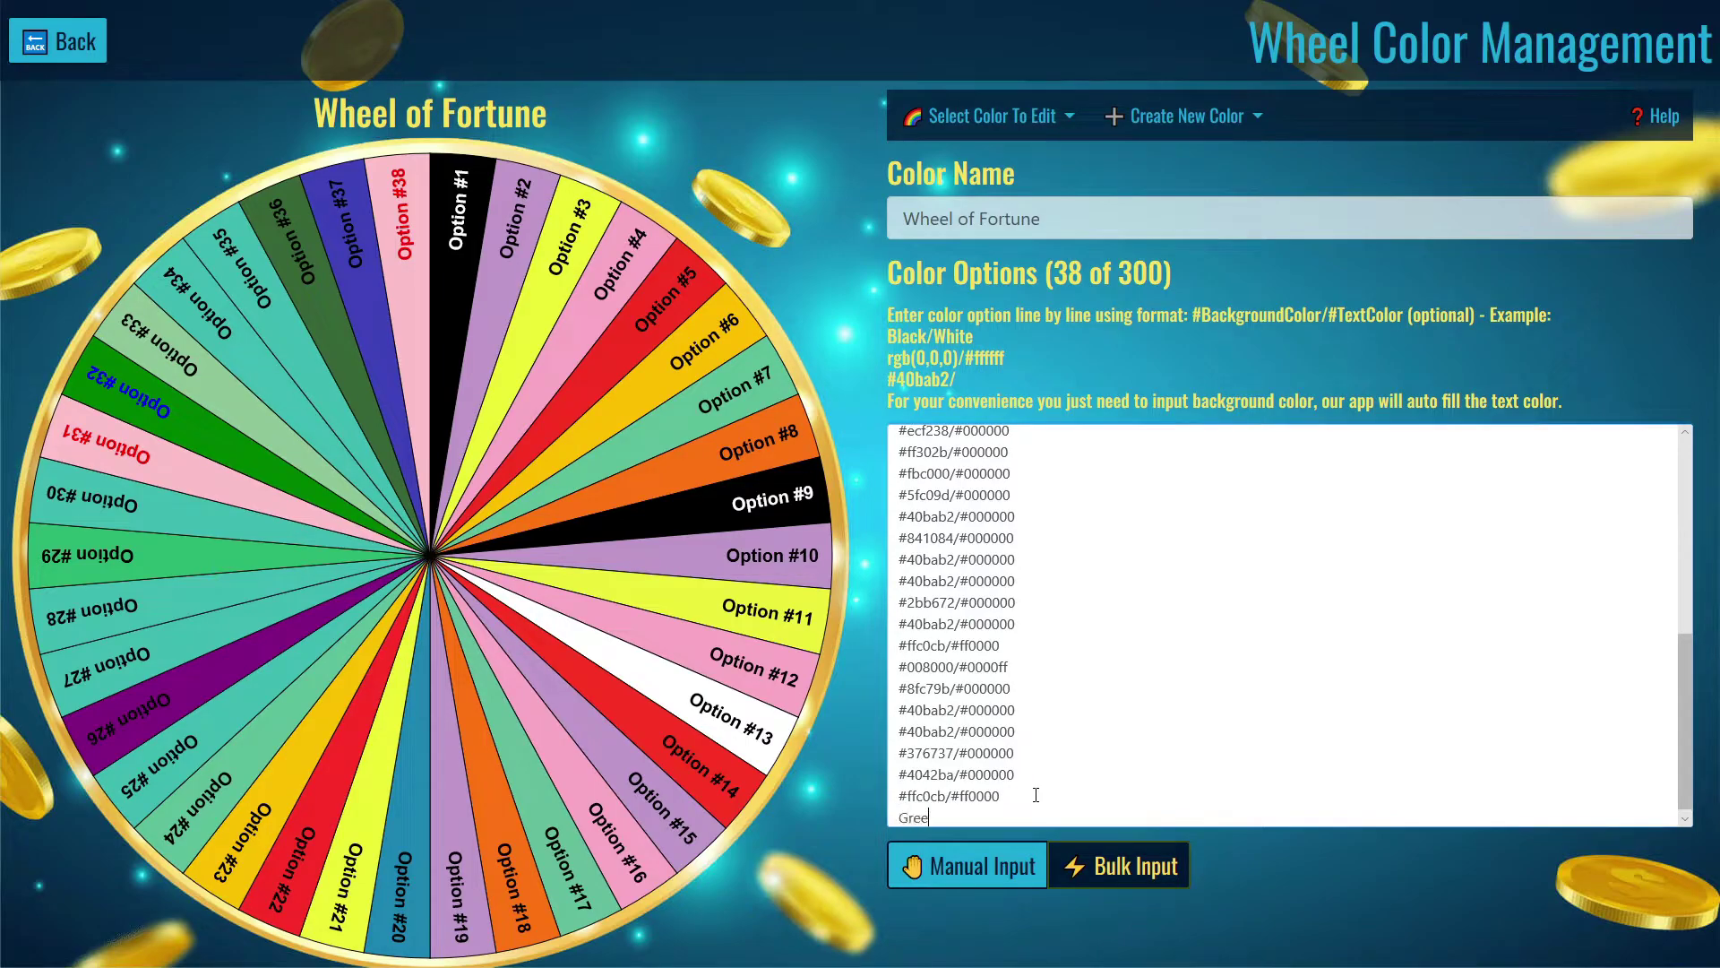
{"action": "type", "text": "Green/blue"}
{"action": "key", "text": "Return"}
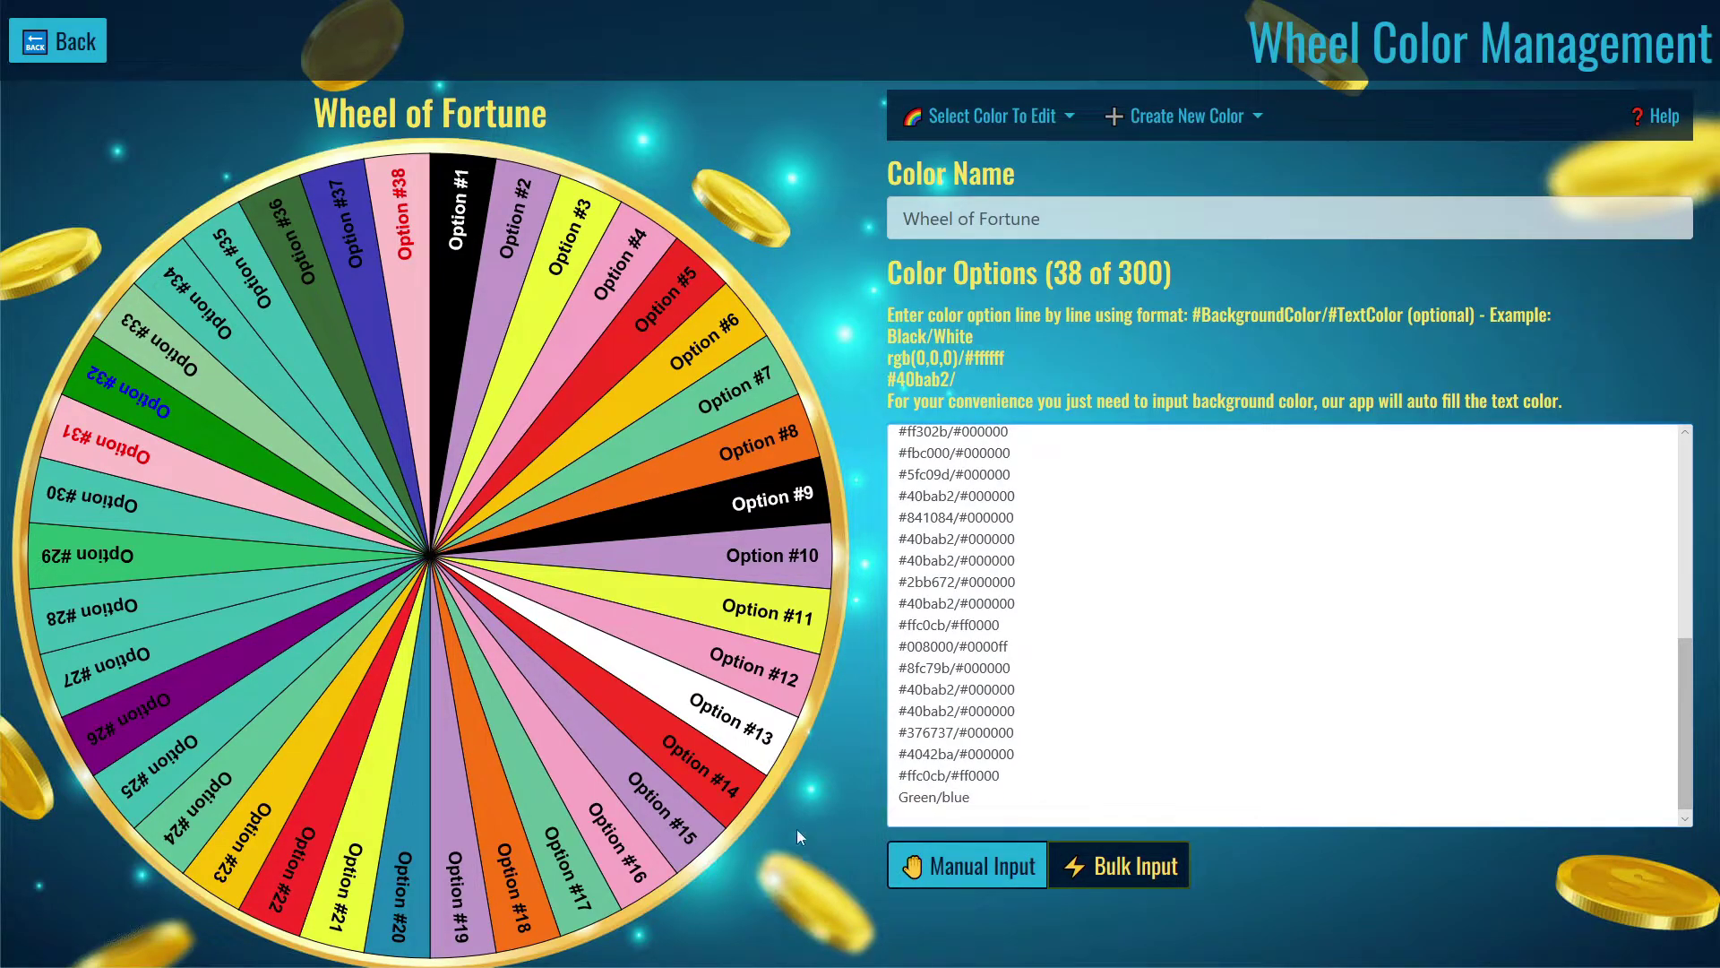
{"action": "left_click", "coordinate": [806, 856]}
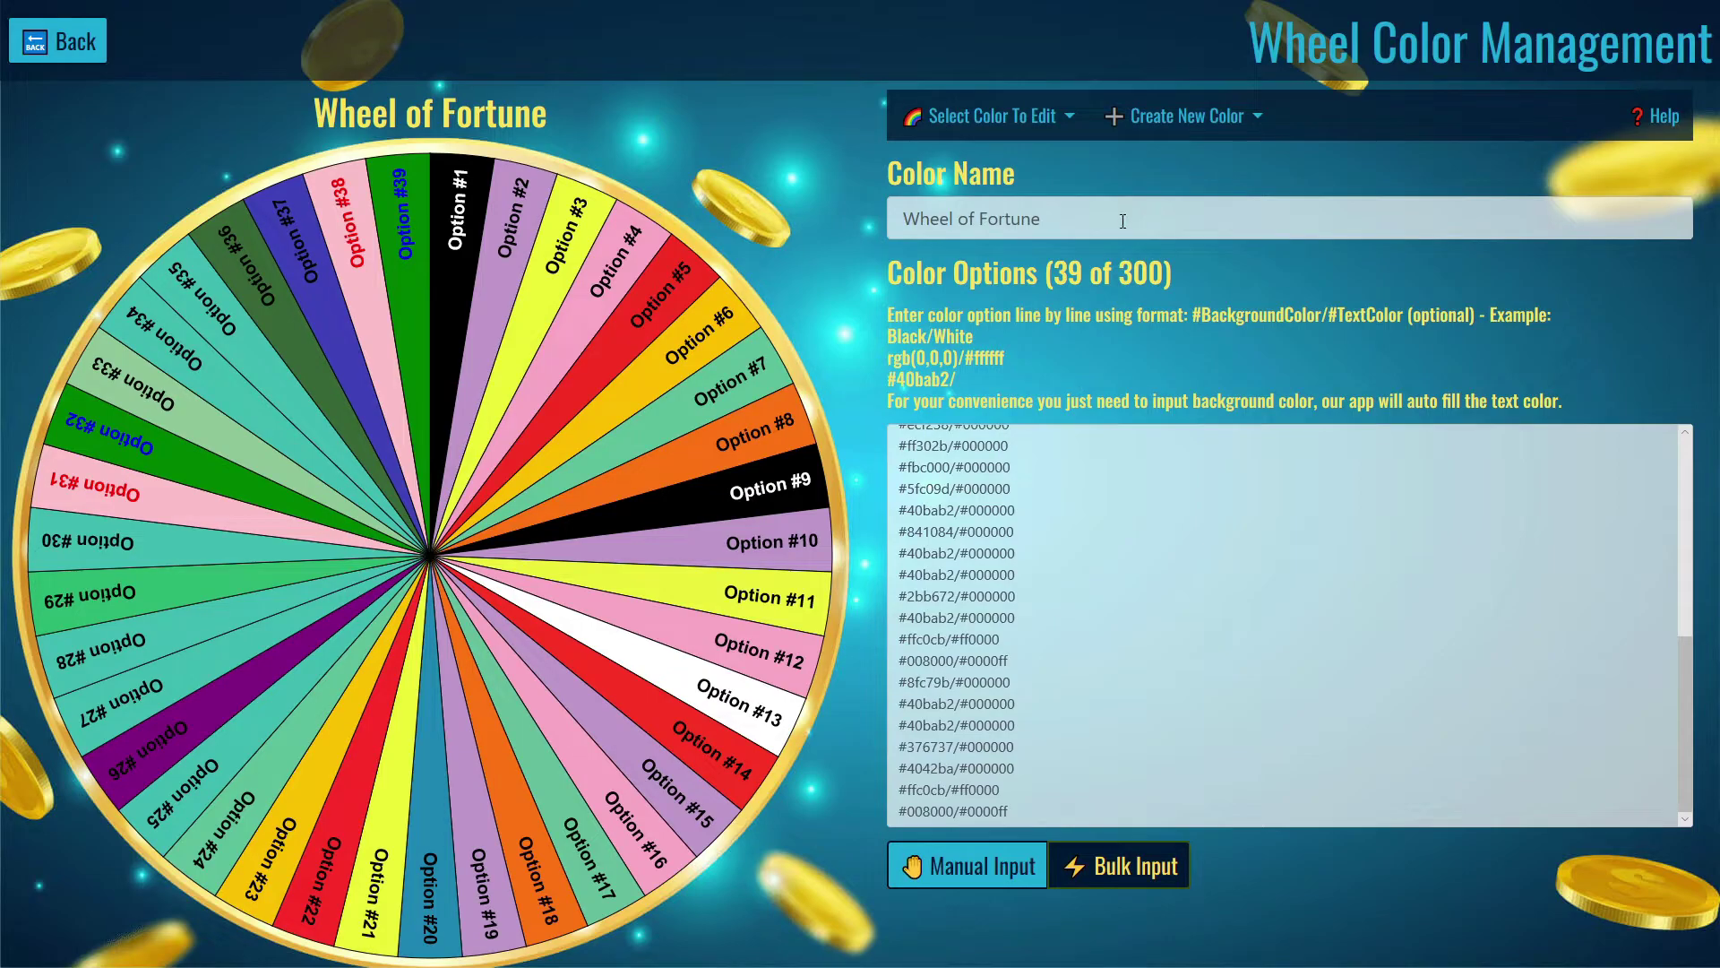
- Create a new wheel color set with 20 color options
{"action": "left_click", "coordinate": [1186, 119]}
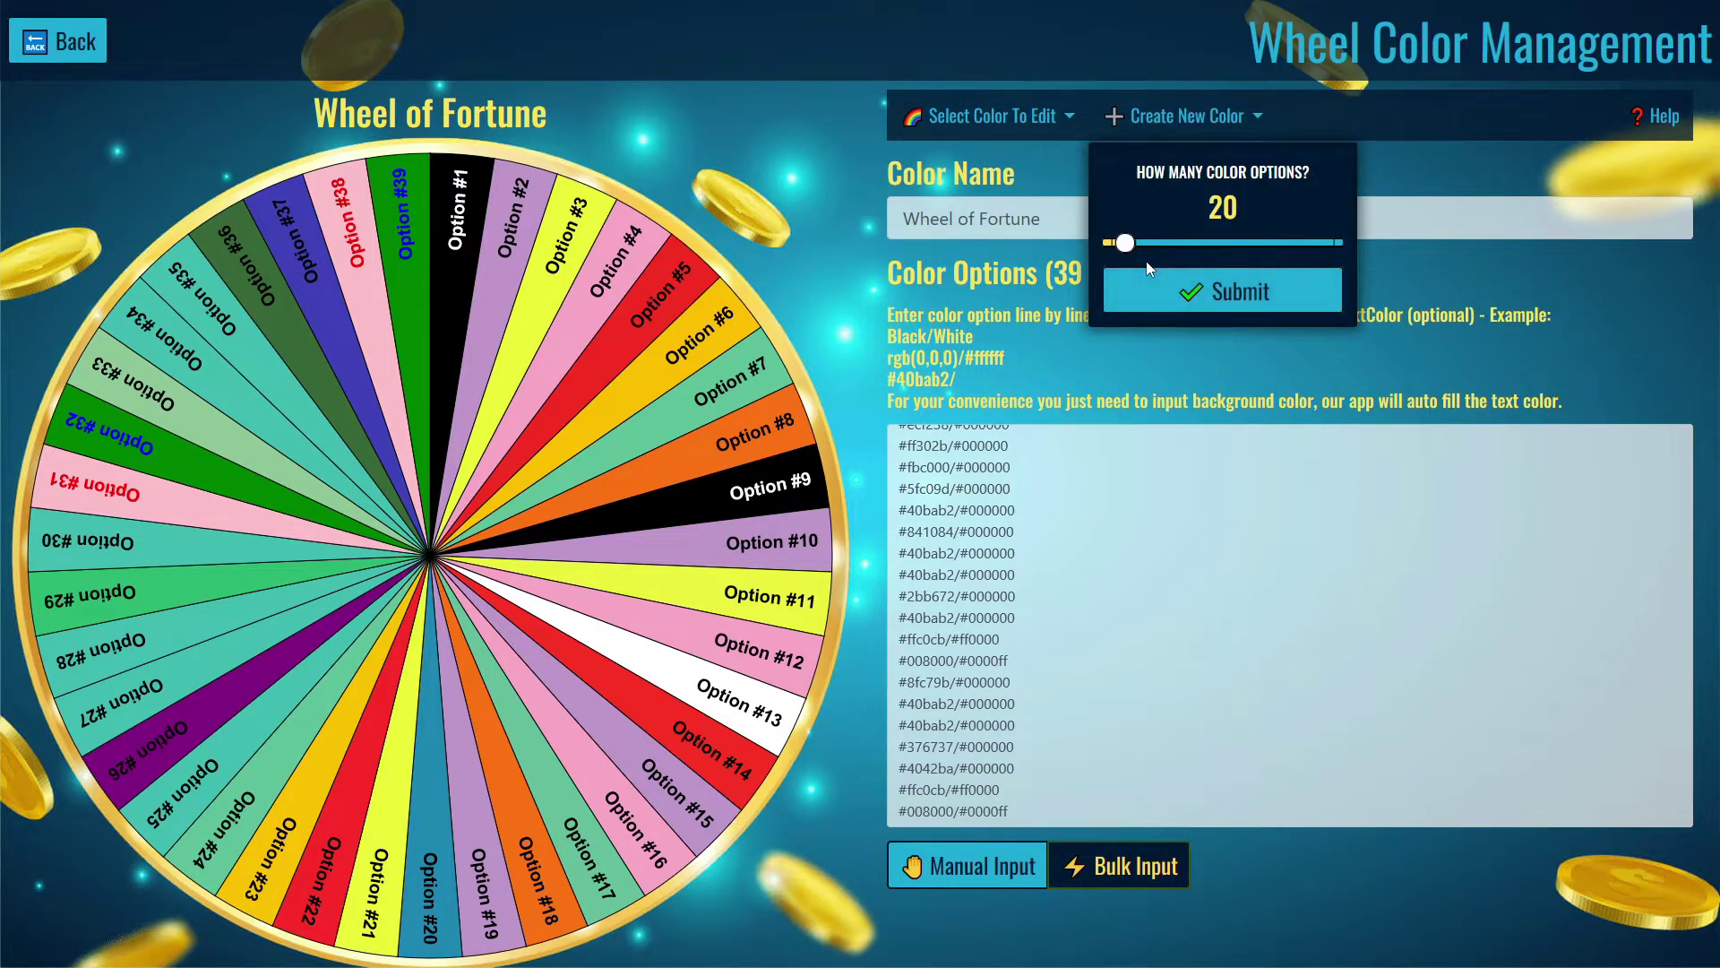
{"action": "mouse_move", "coordinate": [1131, 247]}
{"action": "left_mouse_down"}
{"action": "mouse_move", "coordinate": [1275, 249]}
{"action": "mouse_move", "coordinate": [1118, 255]}
{"action": "left_mouse_up"}
{"action": "left_click_drag", "start_coordinate": [1124, 252], "coordinate": [1124, 249]}
{"action": "left_click", "coordinate": [1130, 285]}
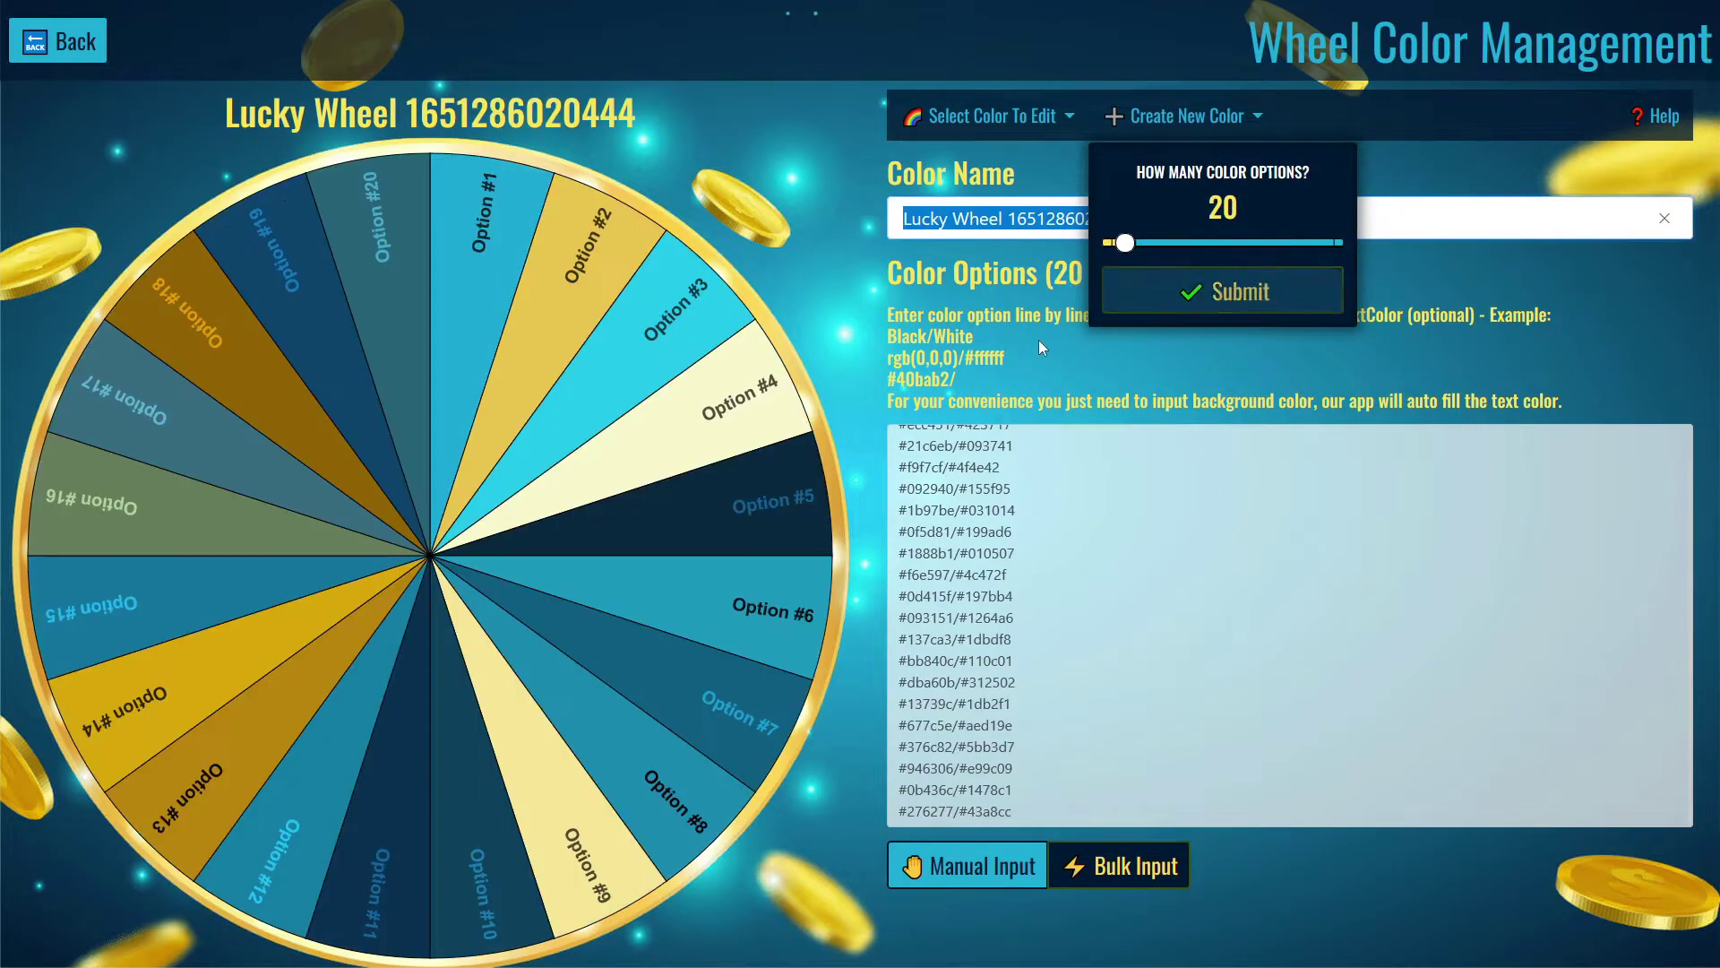
{"action": "left_click", "coordinate": [804, 885]}
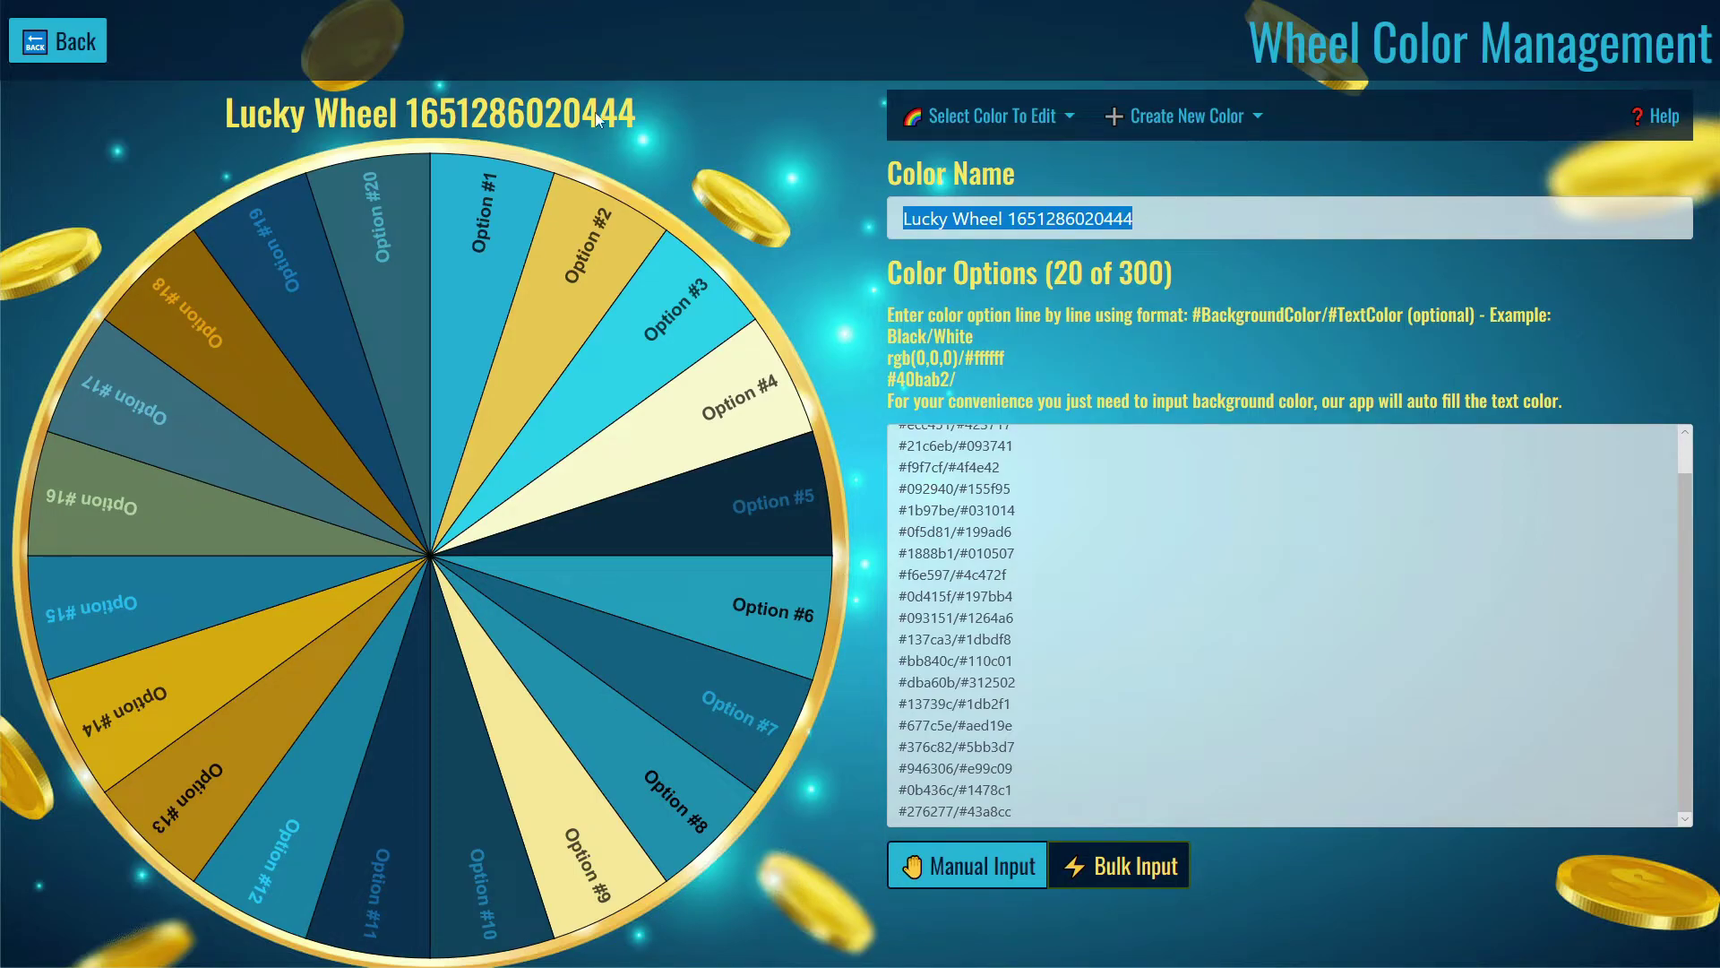
- Return to the Wheel of Fortune and set its Mystery option to YES to hide the inputs on the wheel
{"action": "left_click", "coordinate": [42, 38]}
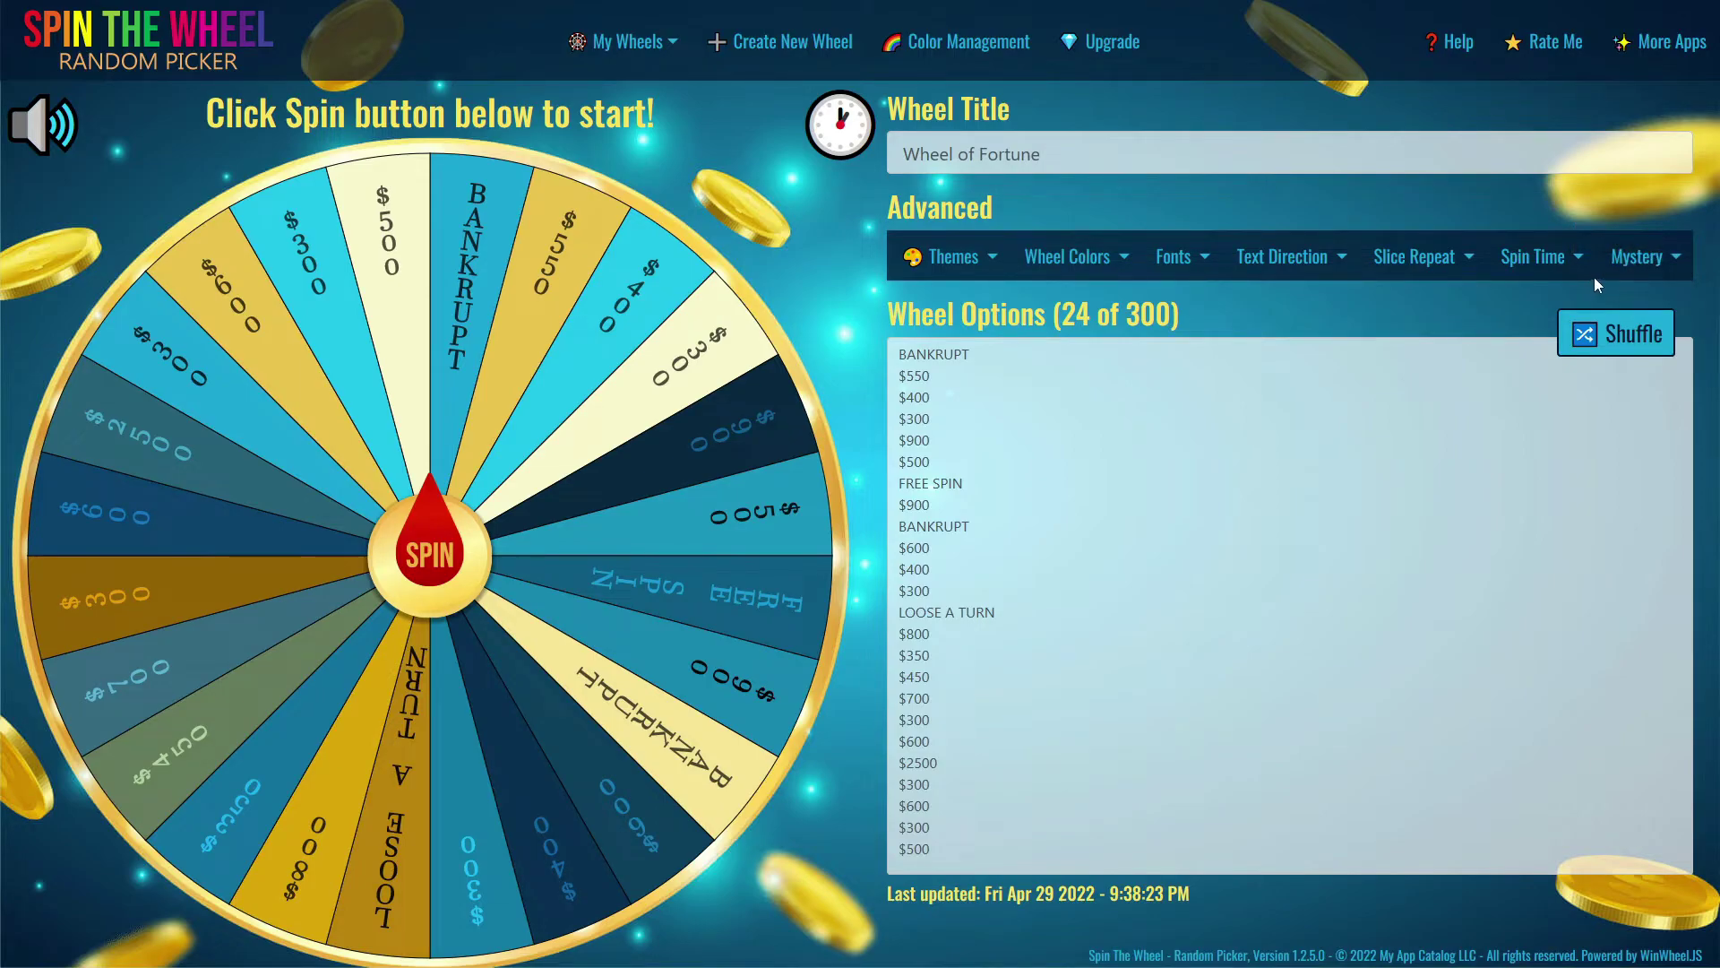
{"action": "left_click", "coordinate": [1645, 273]}
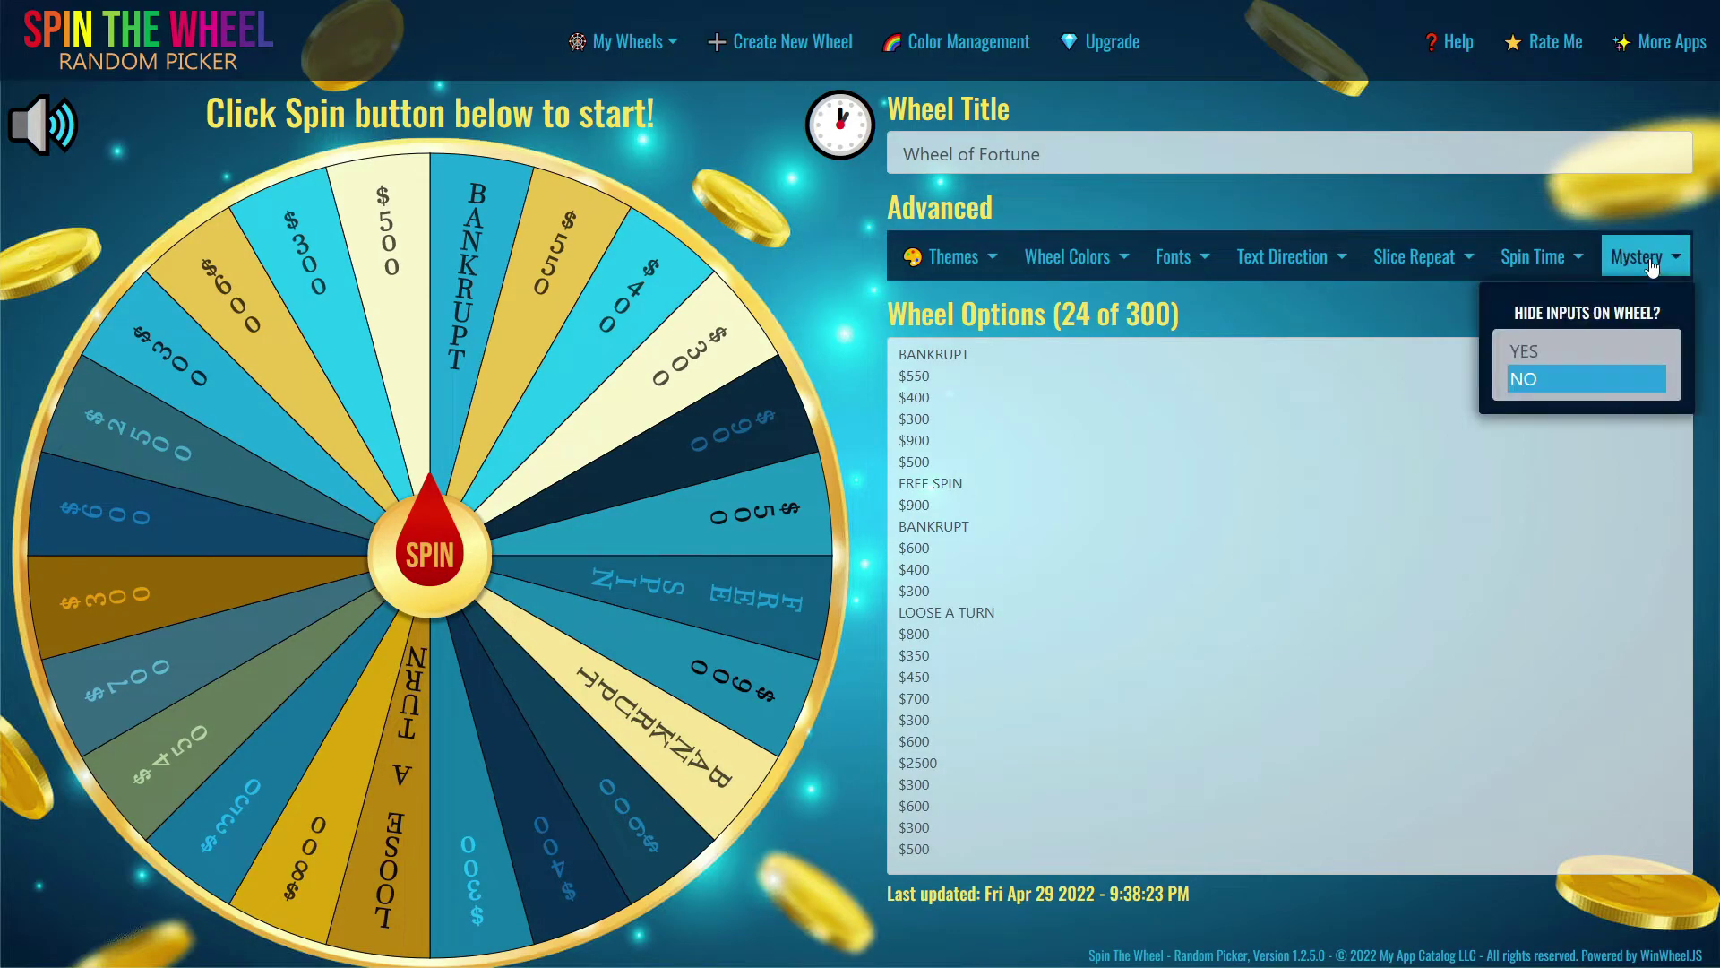
{"action": "left_click", "coordinate": [1538, 352]}
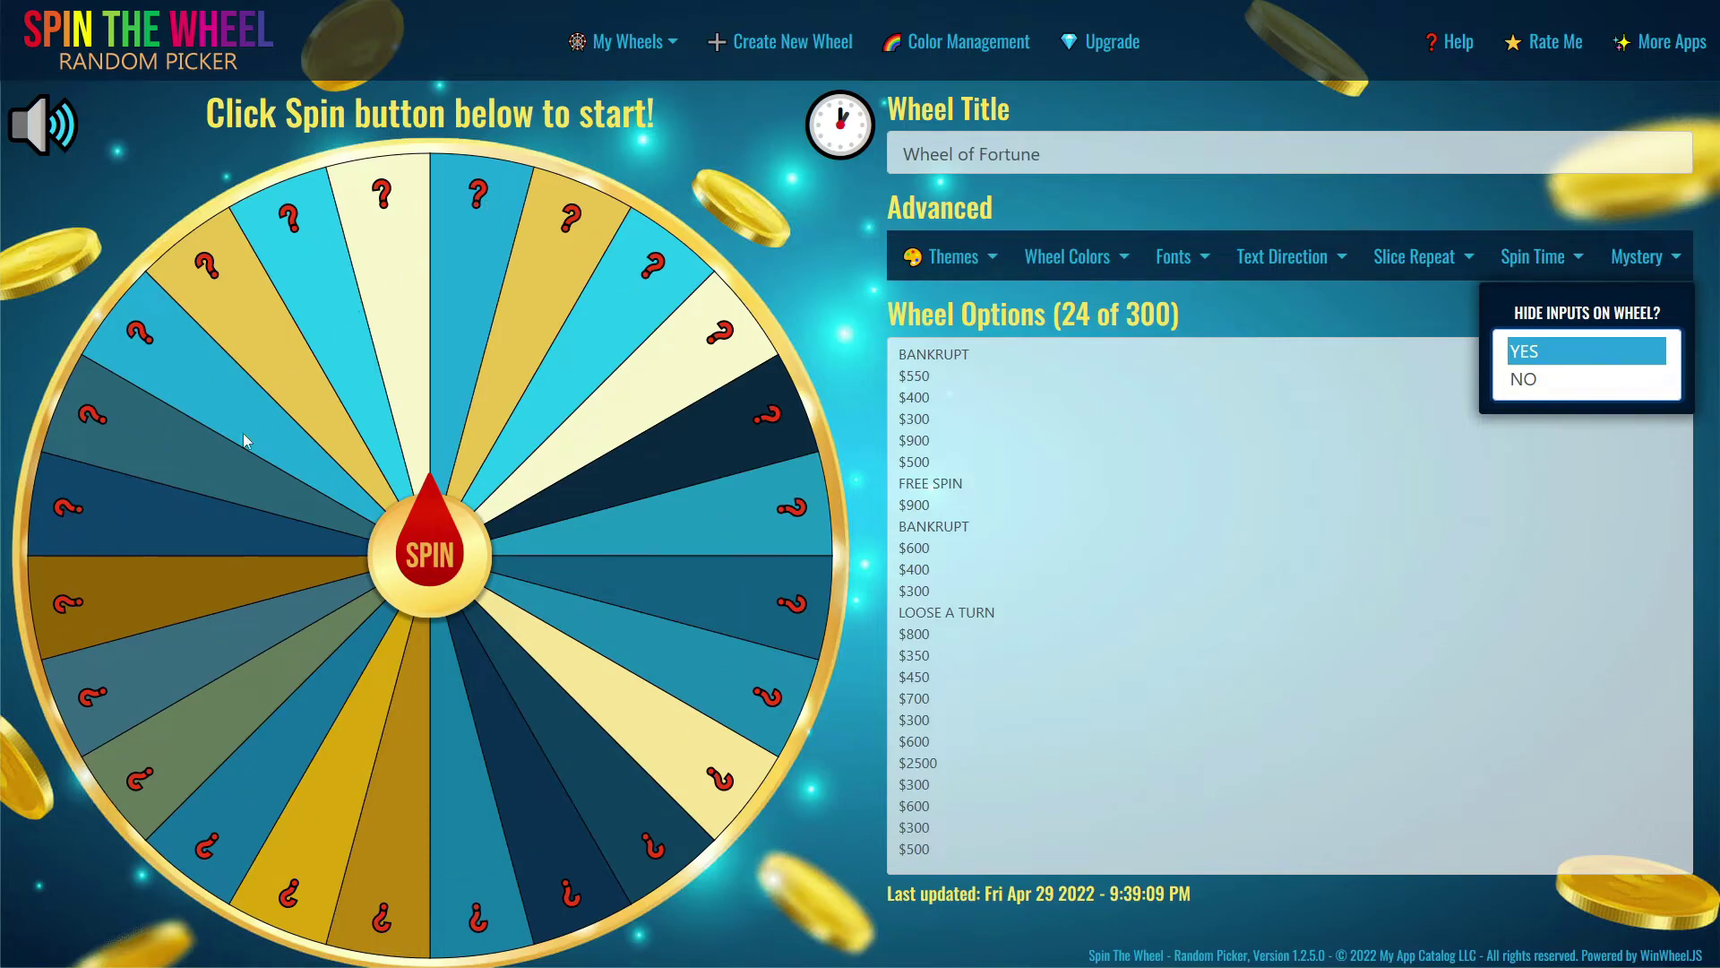
{"action": "left_click", "coordinate": [1309, 416]}
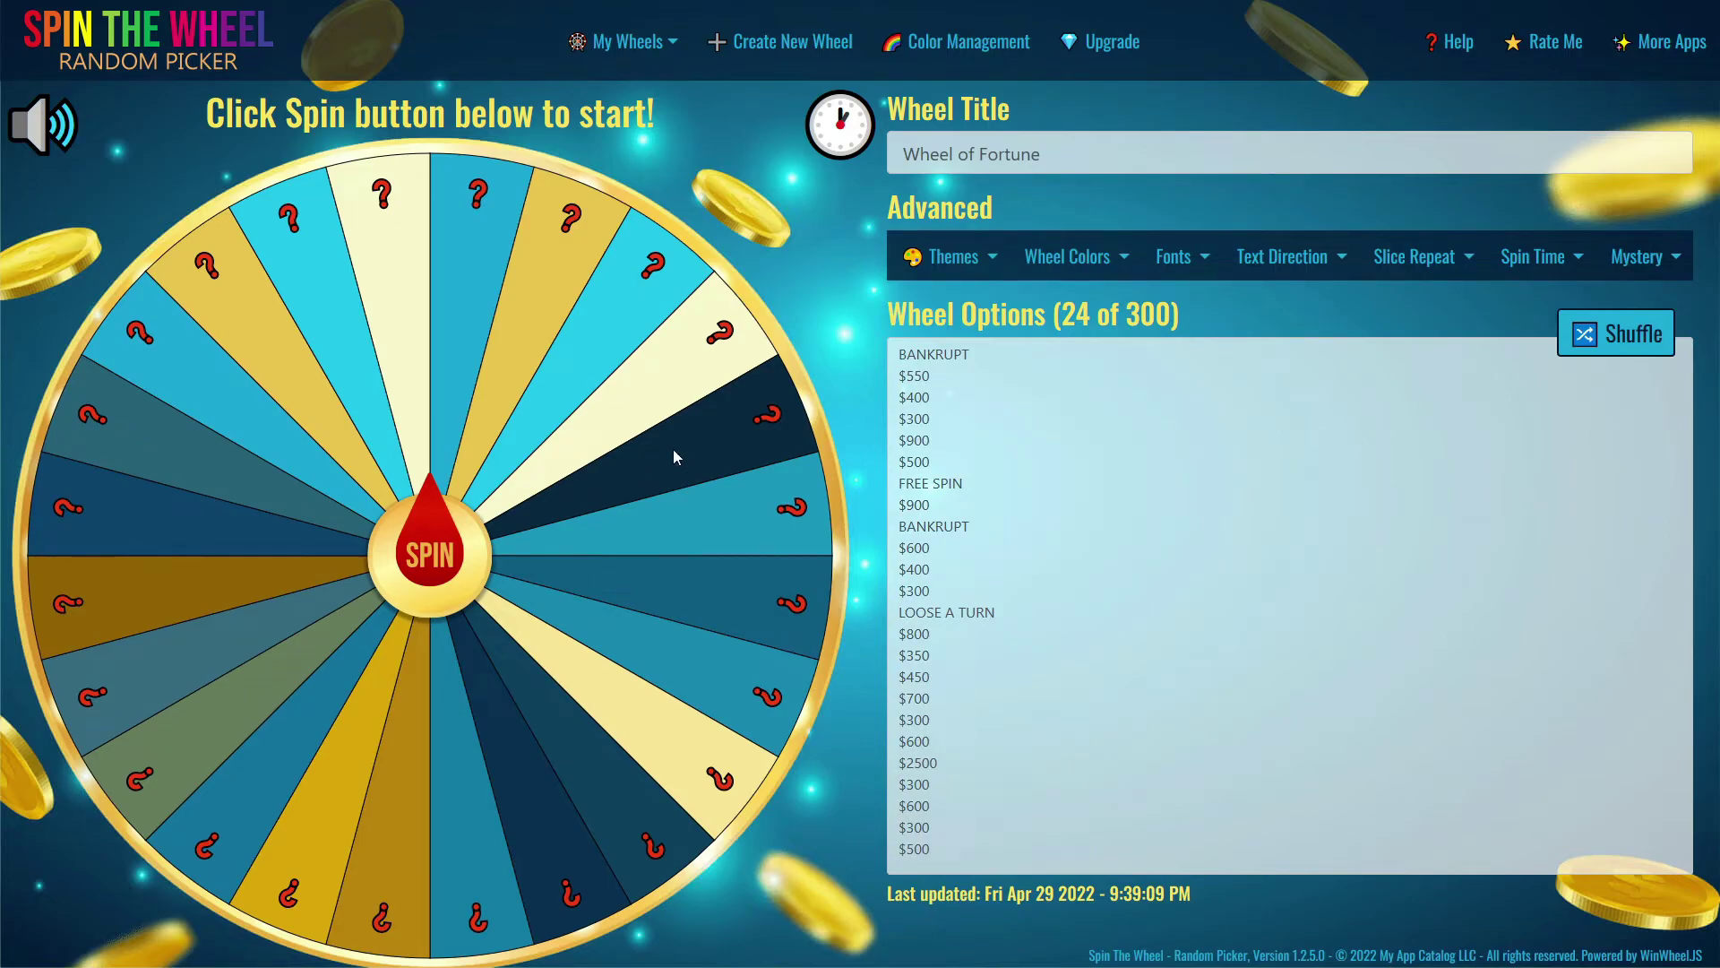
- Check the wheel's result history and visit the Spot The Difference sponsor page to close the ads for 5 minutes
{"action": "left_click", "coordinate": [841, 124]}
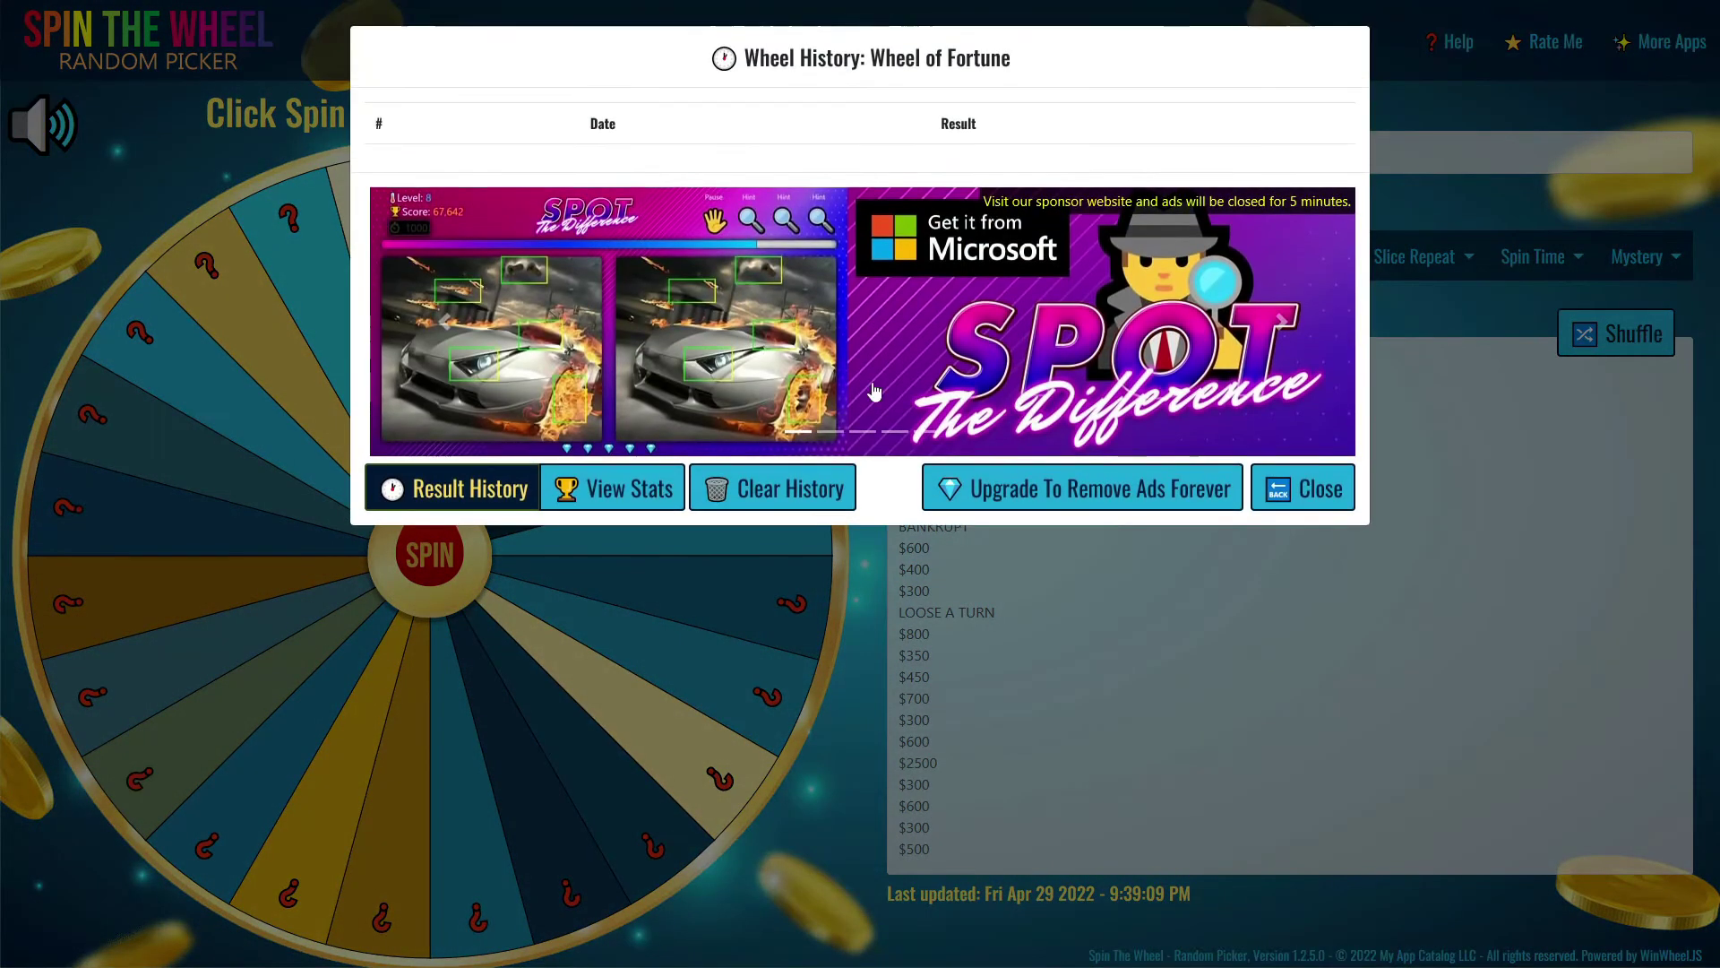
{"action": "left_click", "coordinate": [902, 330]}
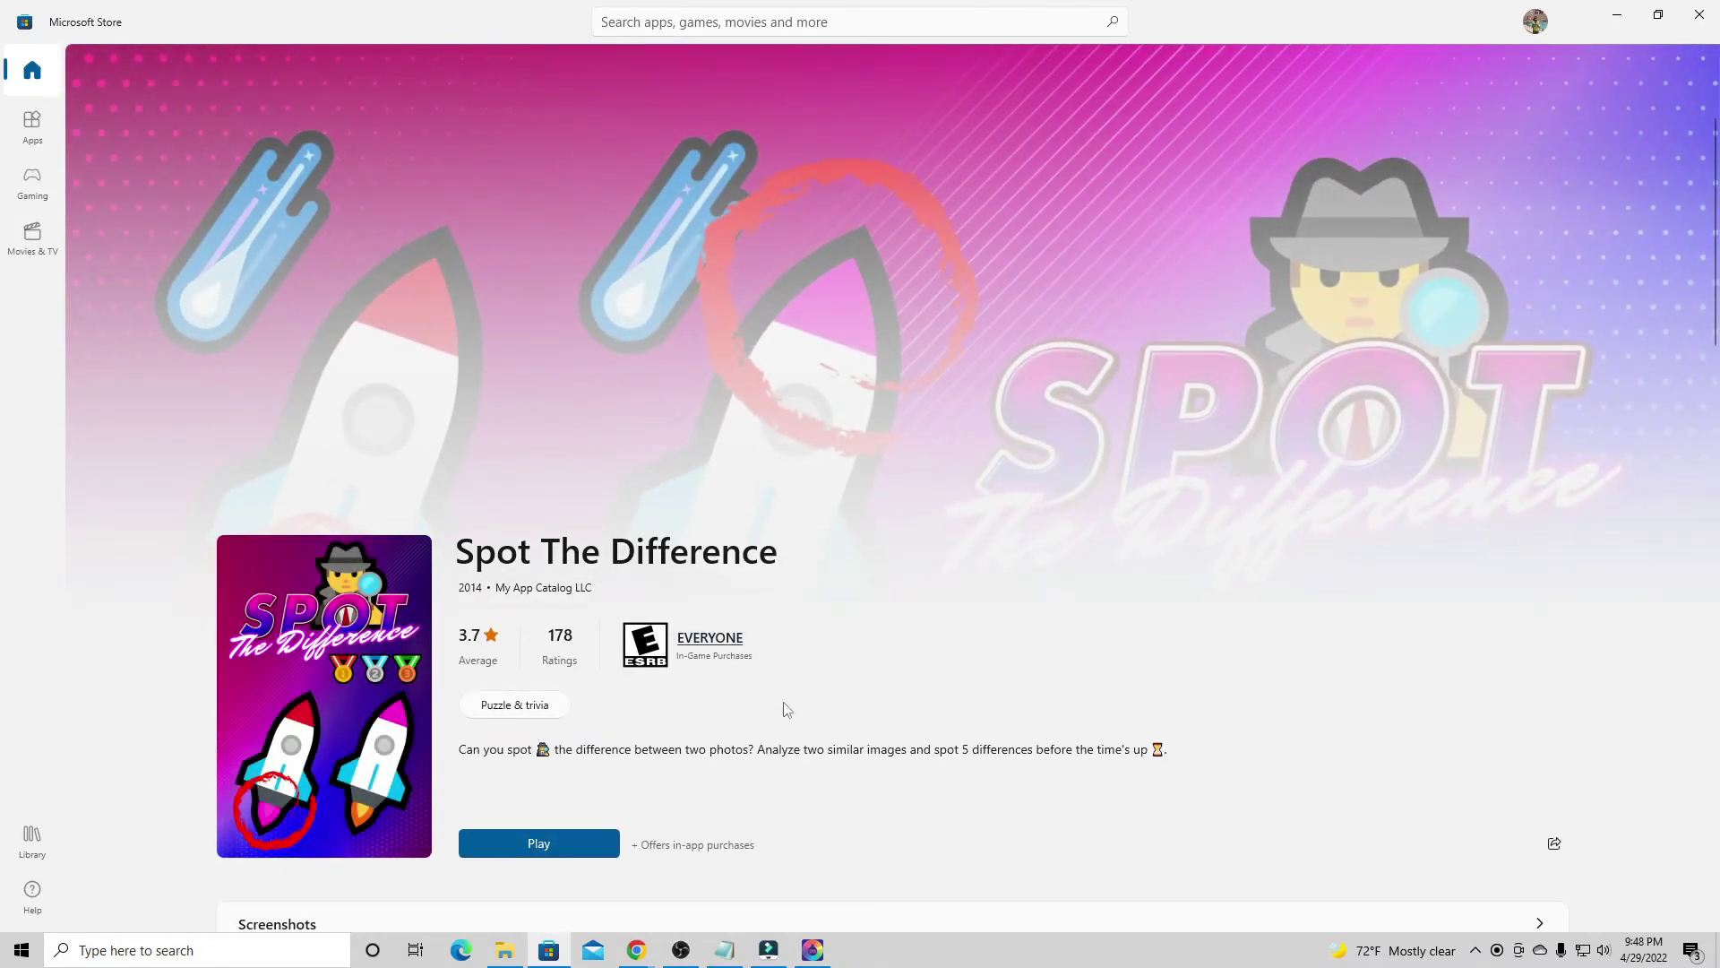
{"action": "left_click", "coordinate": [811, 948]}
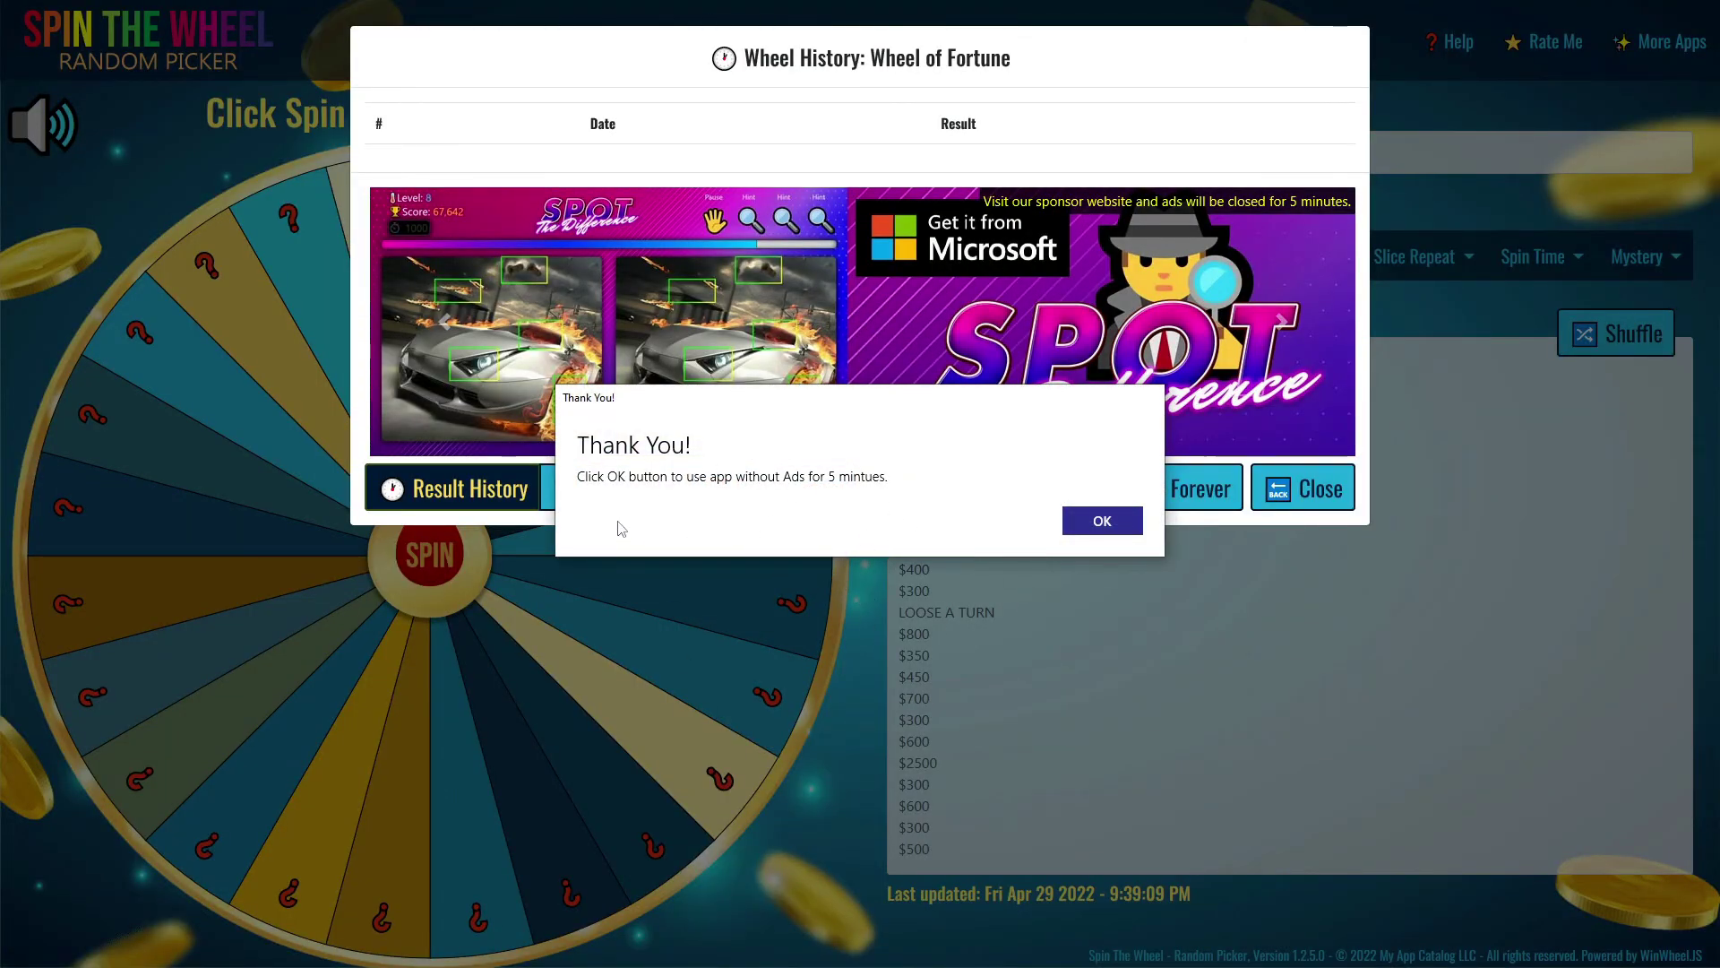
{"action": "left_click", "coordinate": [1093, 521]}
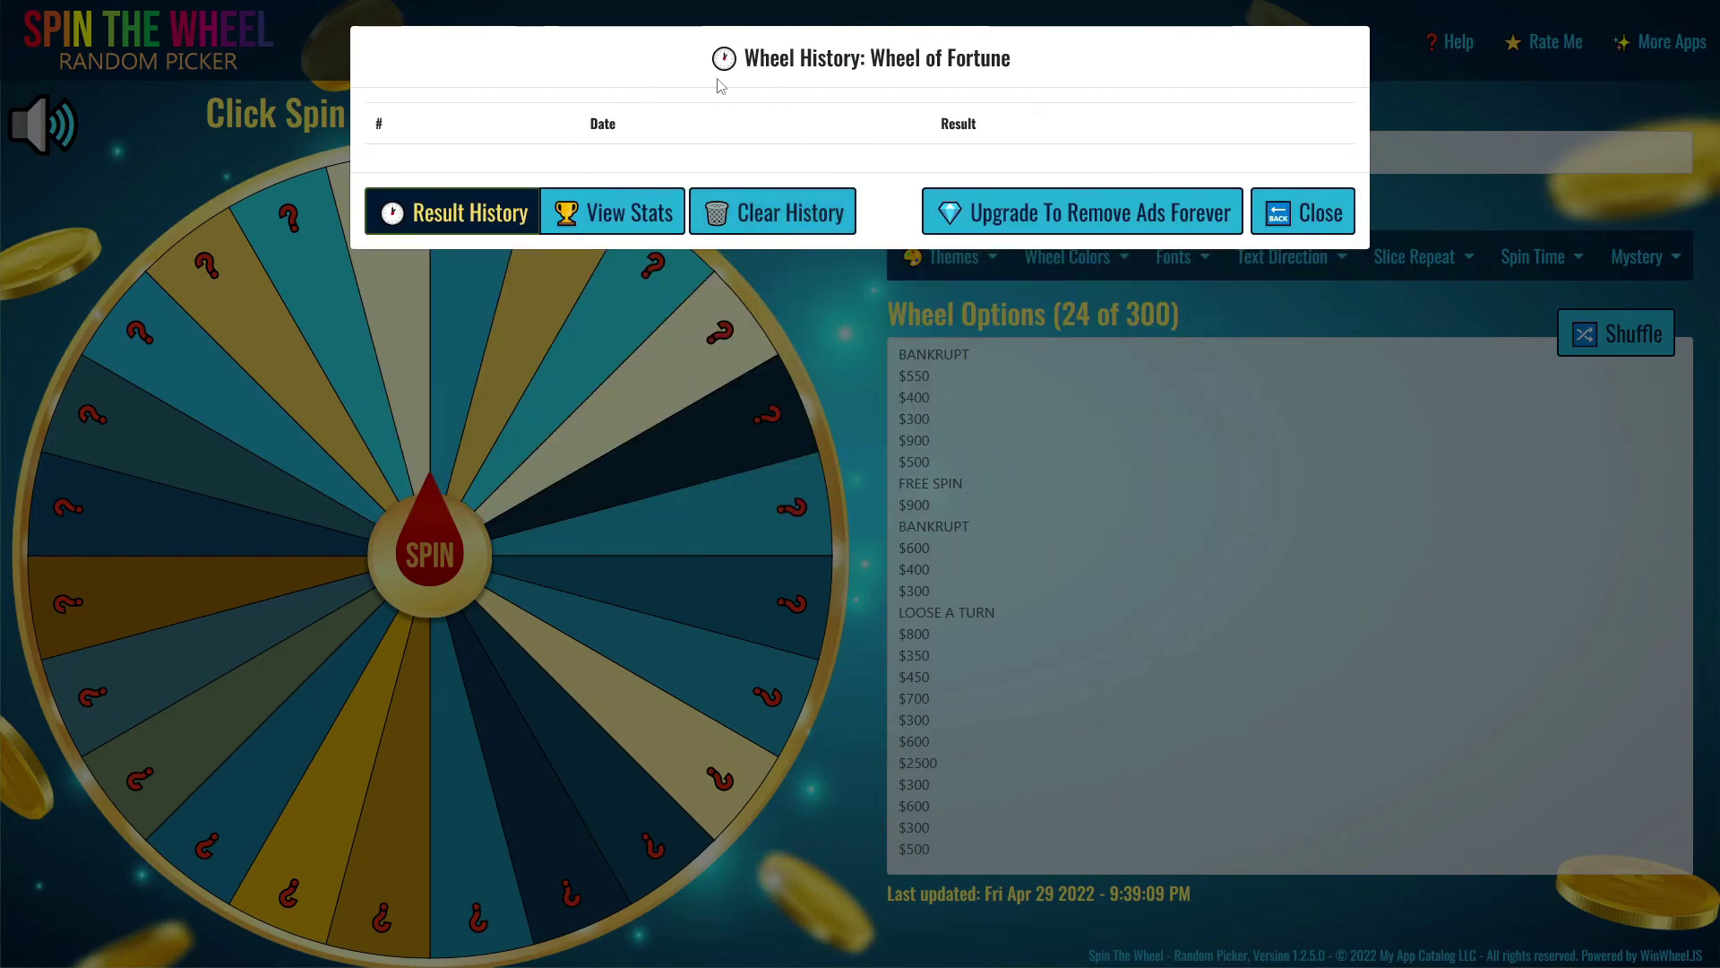
{"action": "left_click", "coordinate": [1286, 200]}
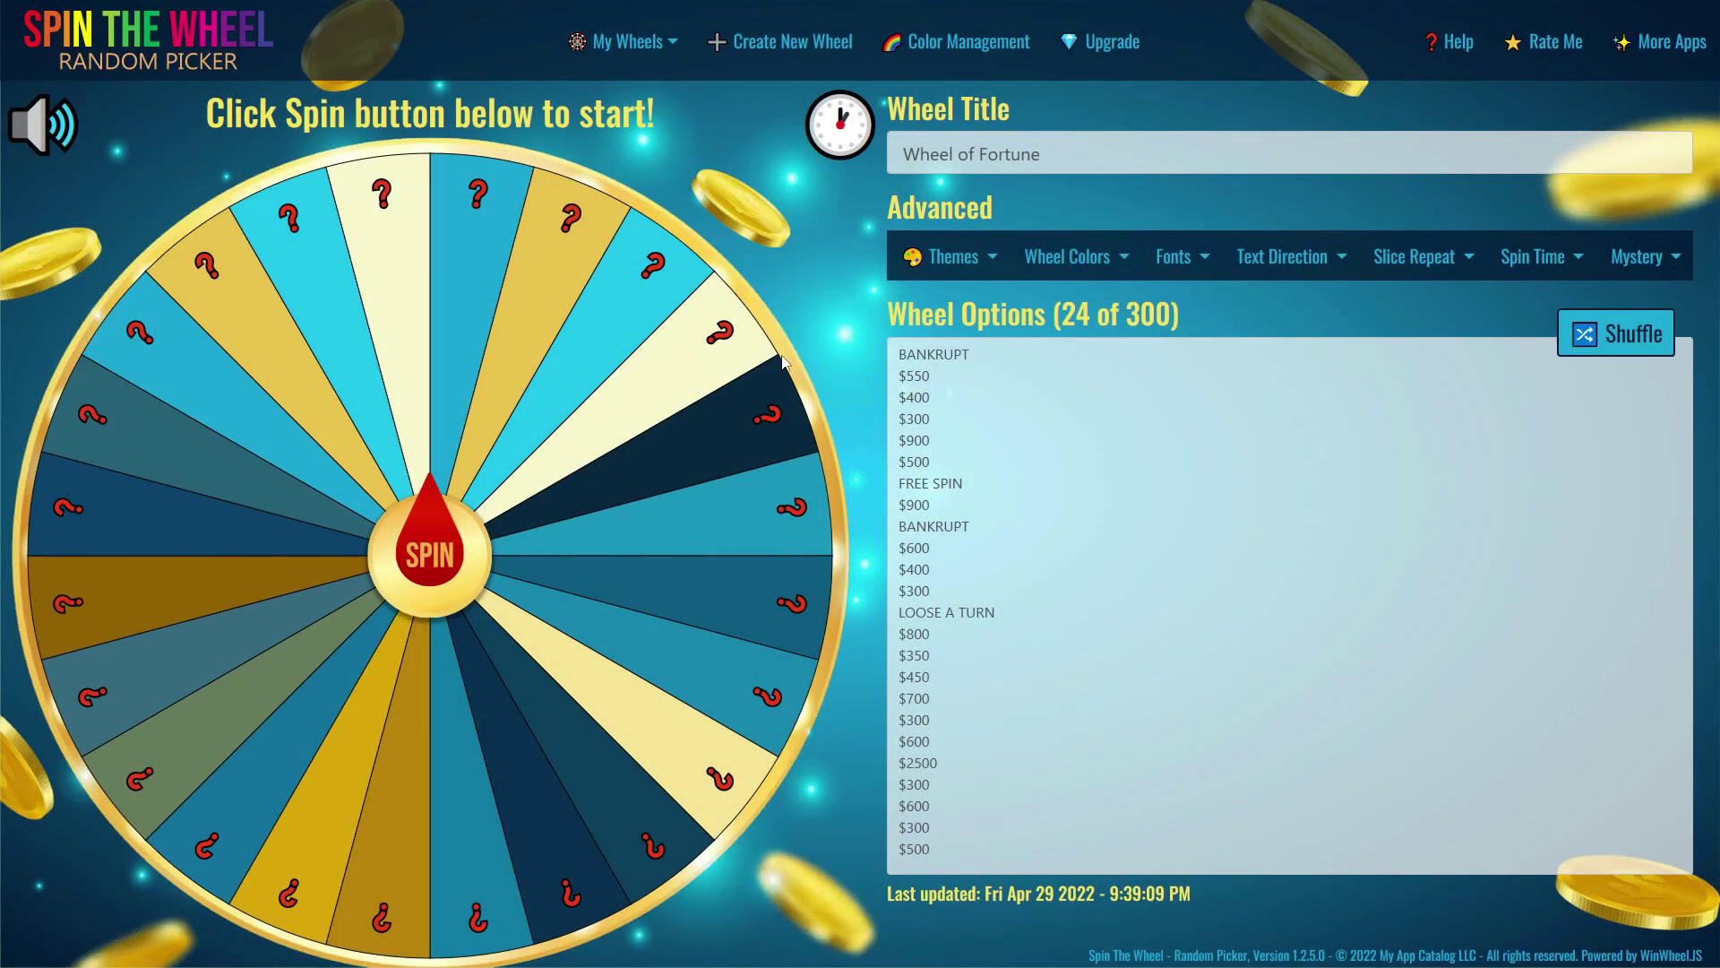
{"action": "left_click_drag", "start_coordinate": [1006, 848], "coordinate": [1042, 847]}
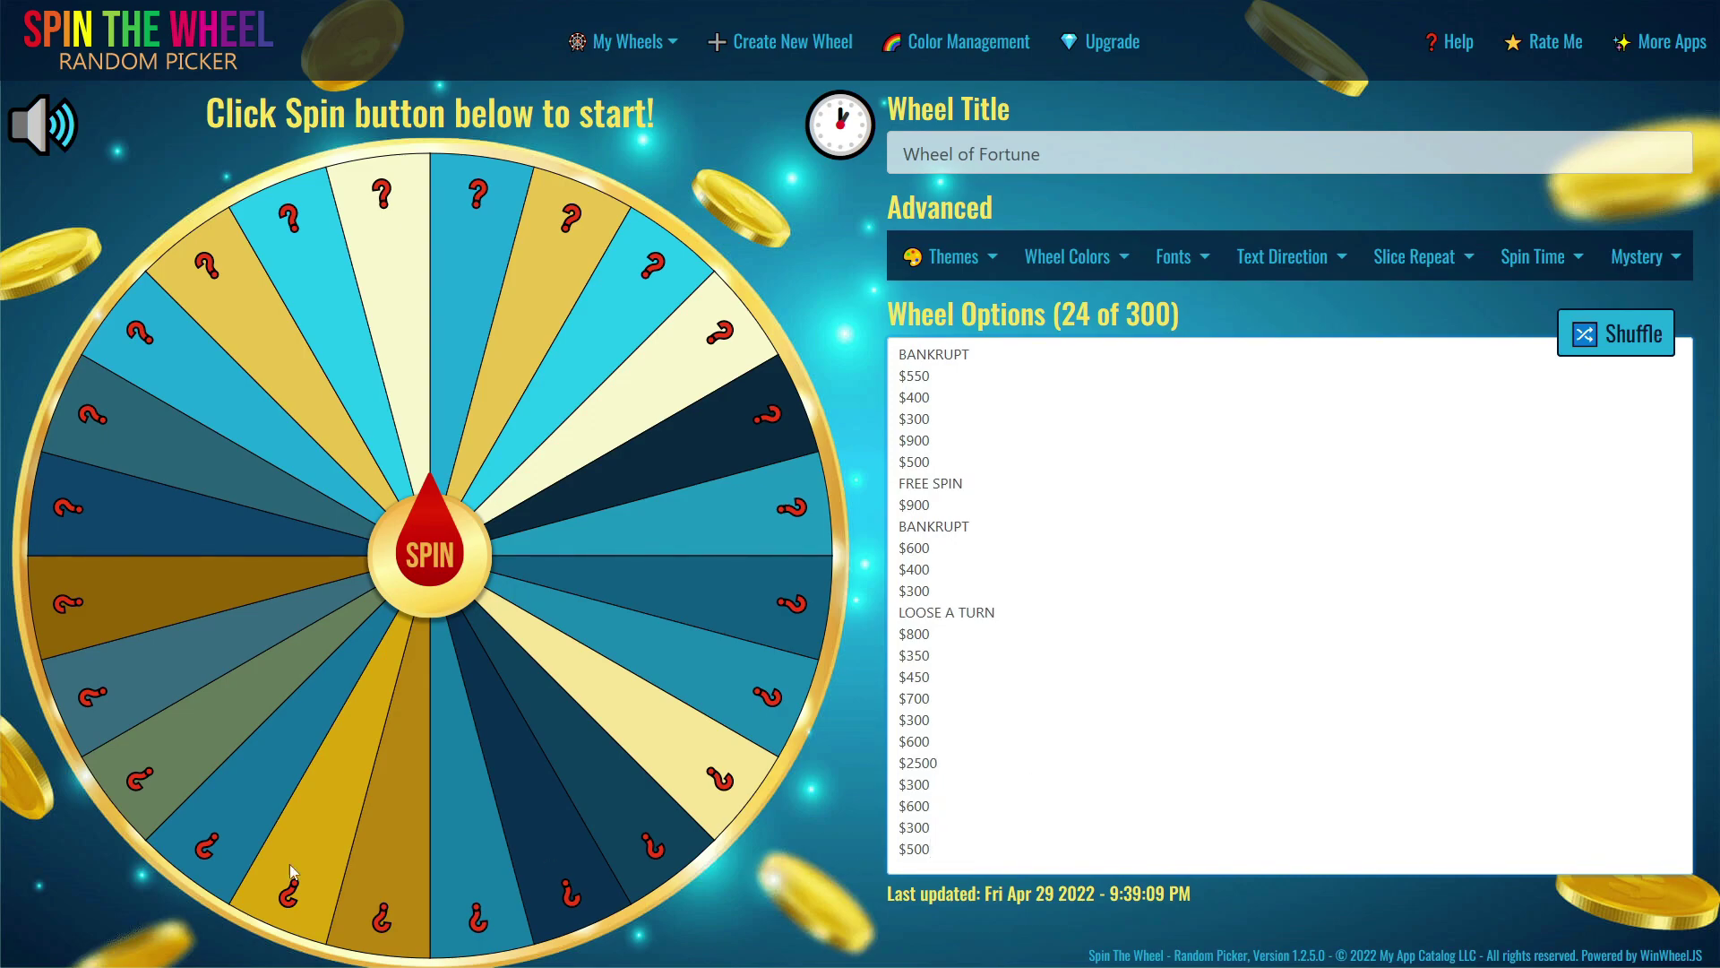